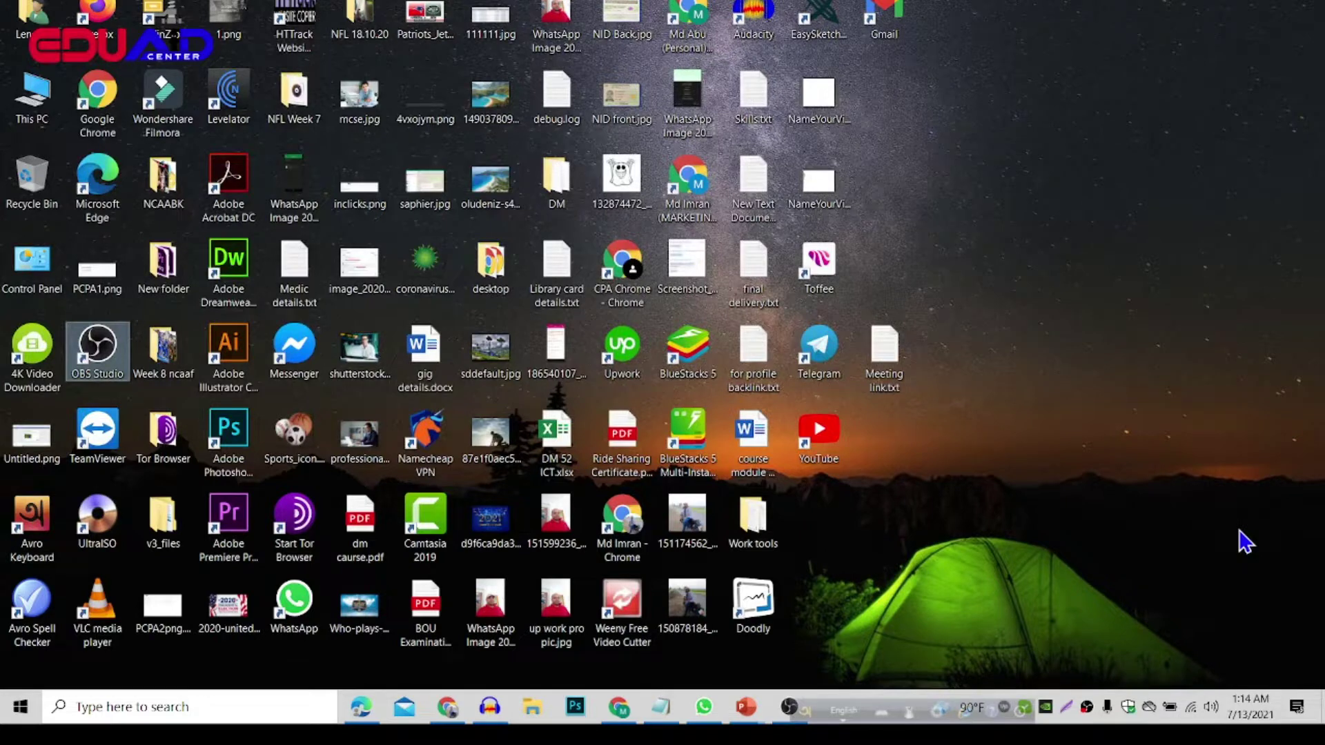
# - Open Audacity and remove the existing audio track from the project
pyautogui.doubleClick(754, 20)
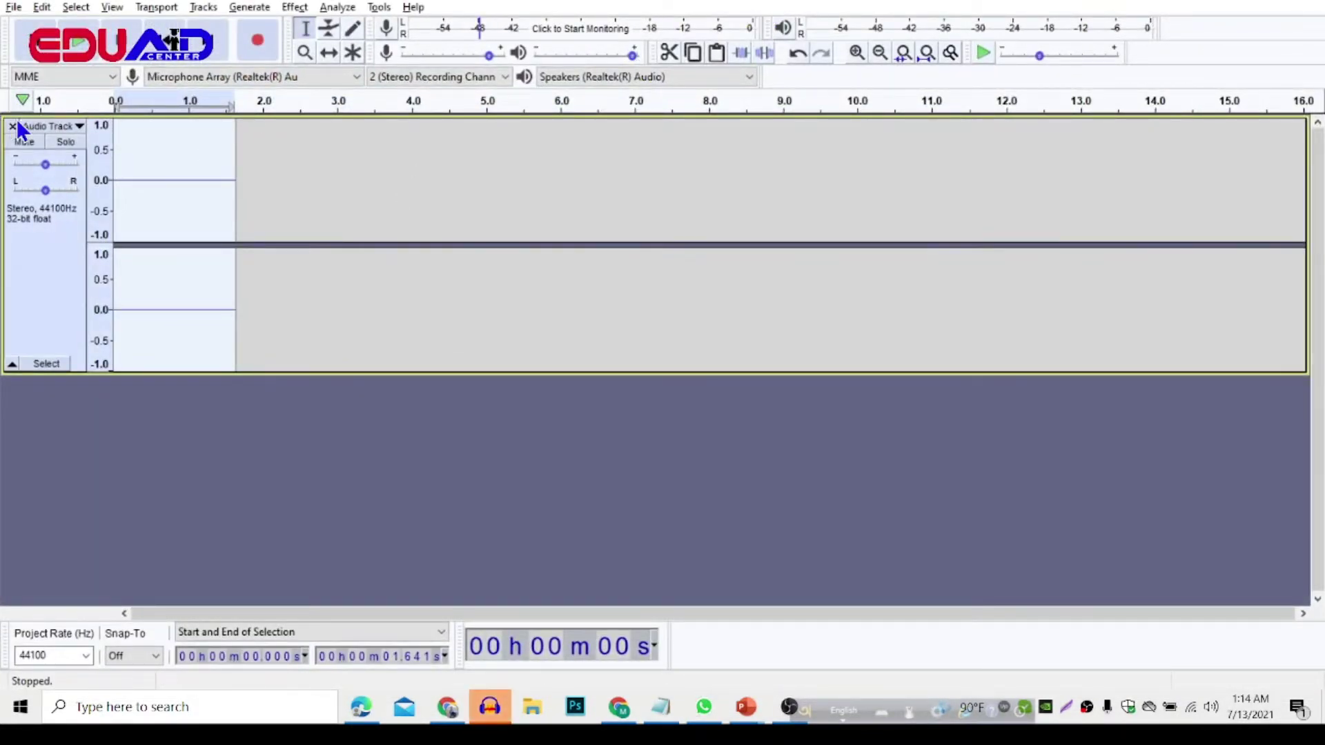
pyautogui.click(13, 127)
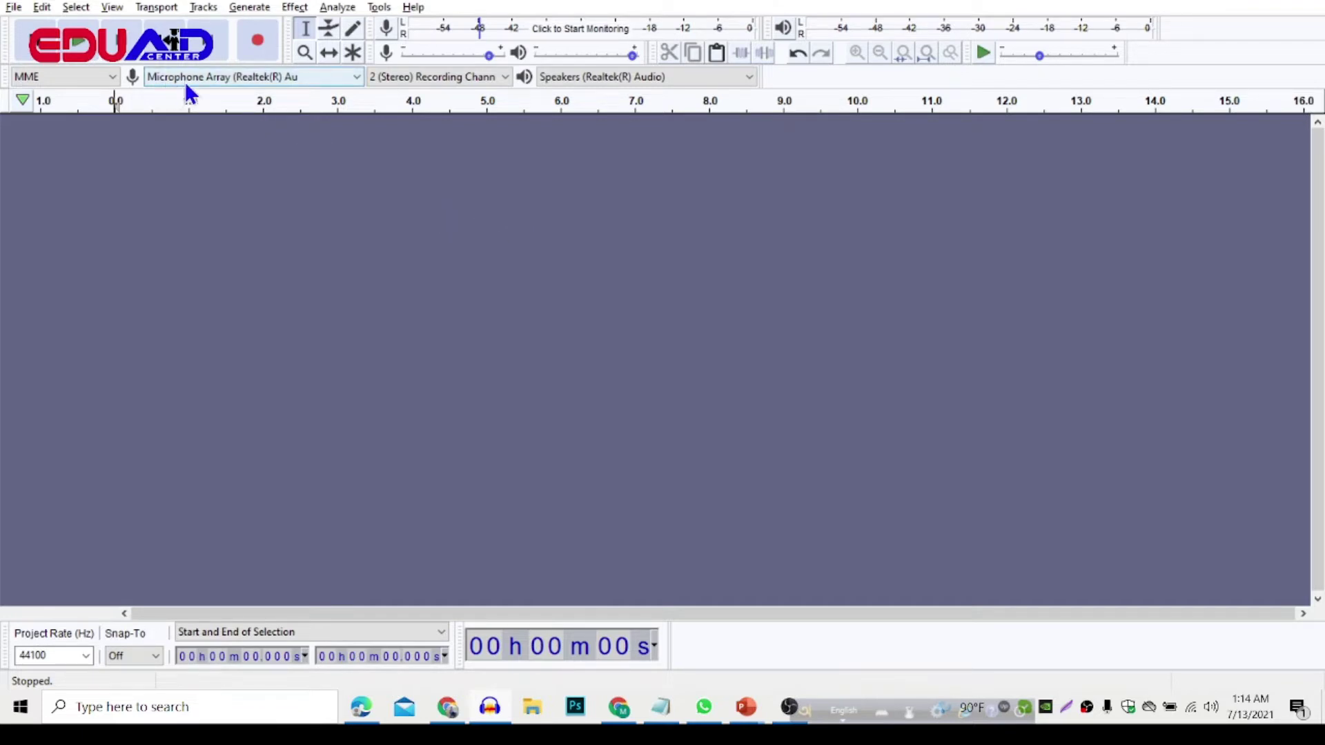
# - Examine the available recording devices, keeping the Realtek microphone array as the input
pyautogui.click(217, 76)
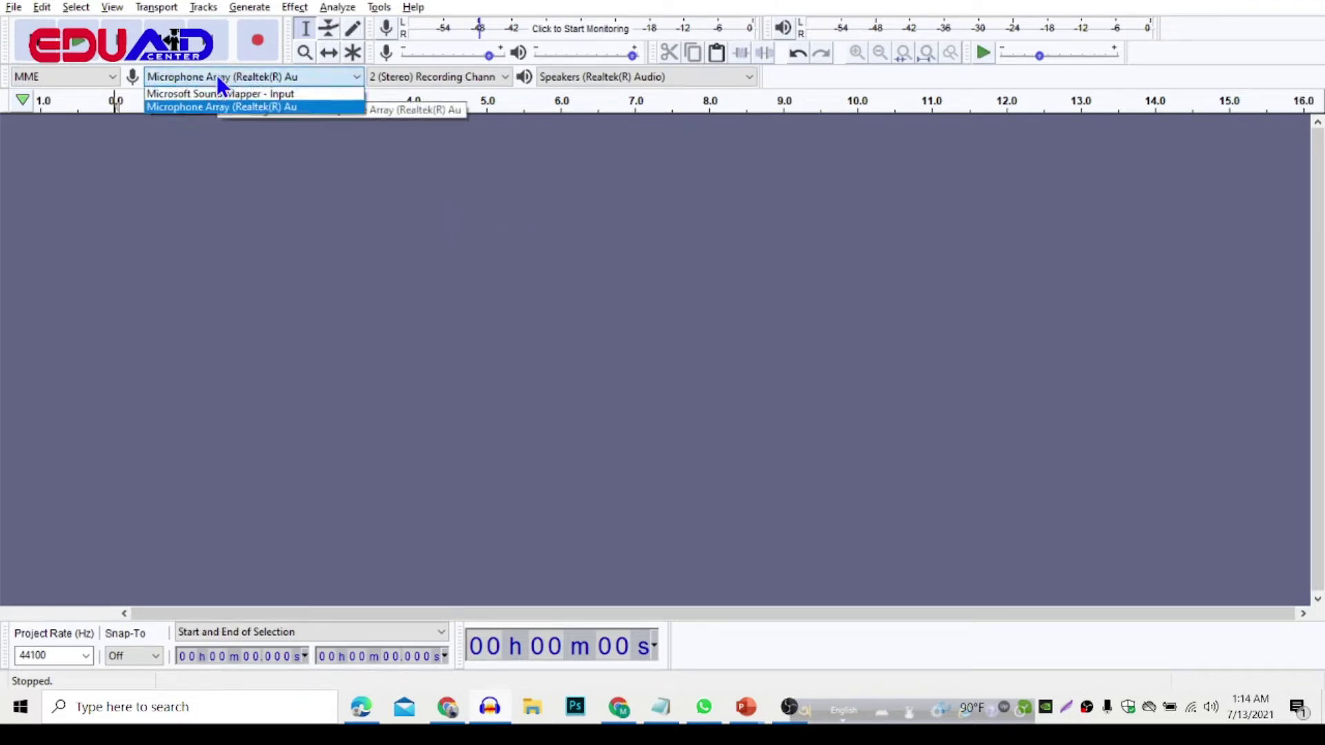
pyautogui.click(218, 79)
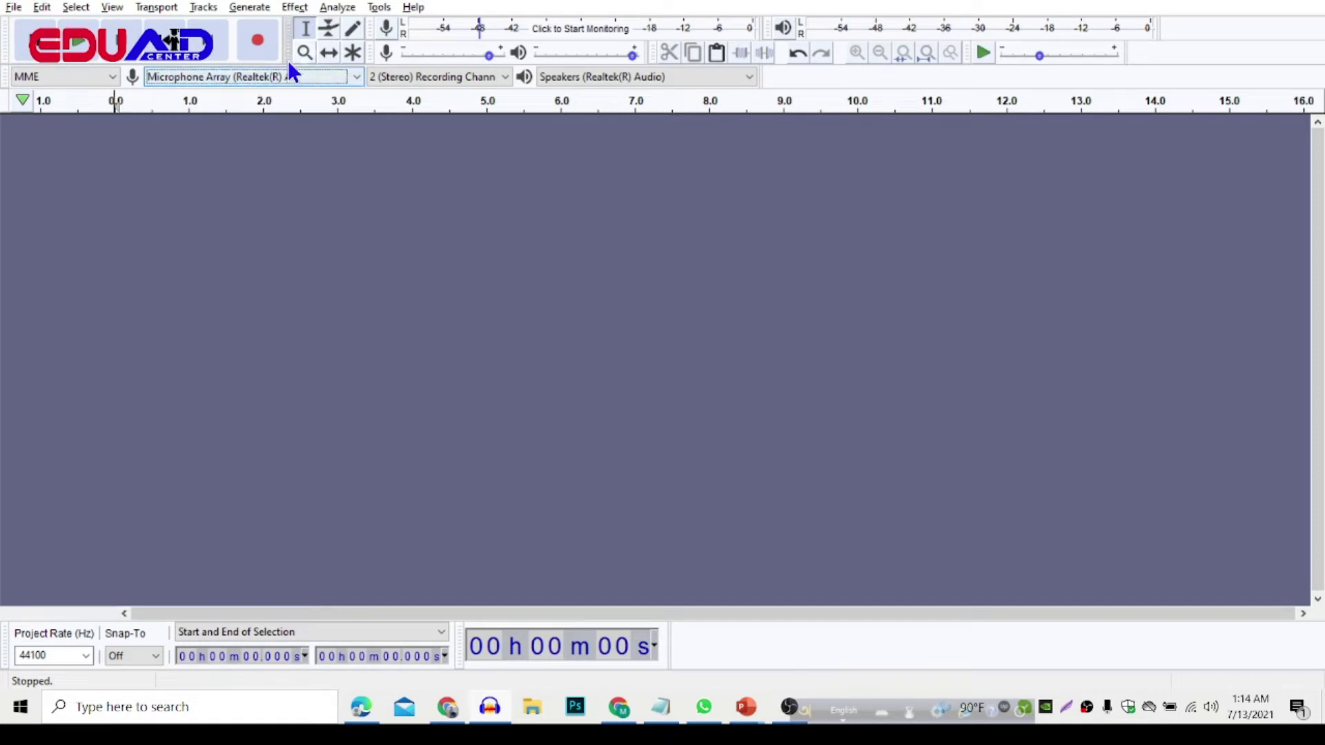
pyautogui.click(176, 74)
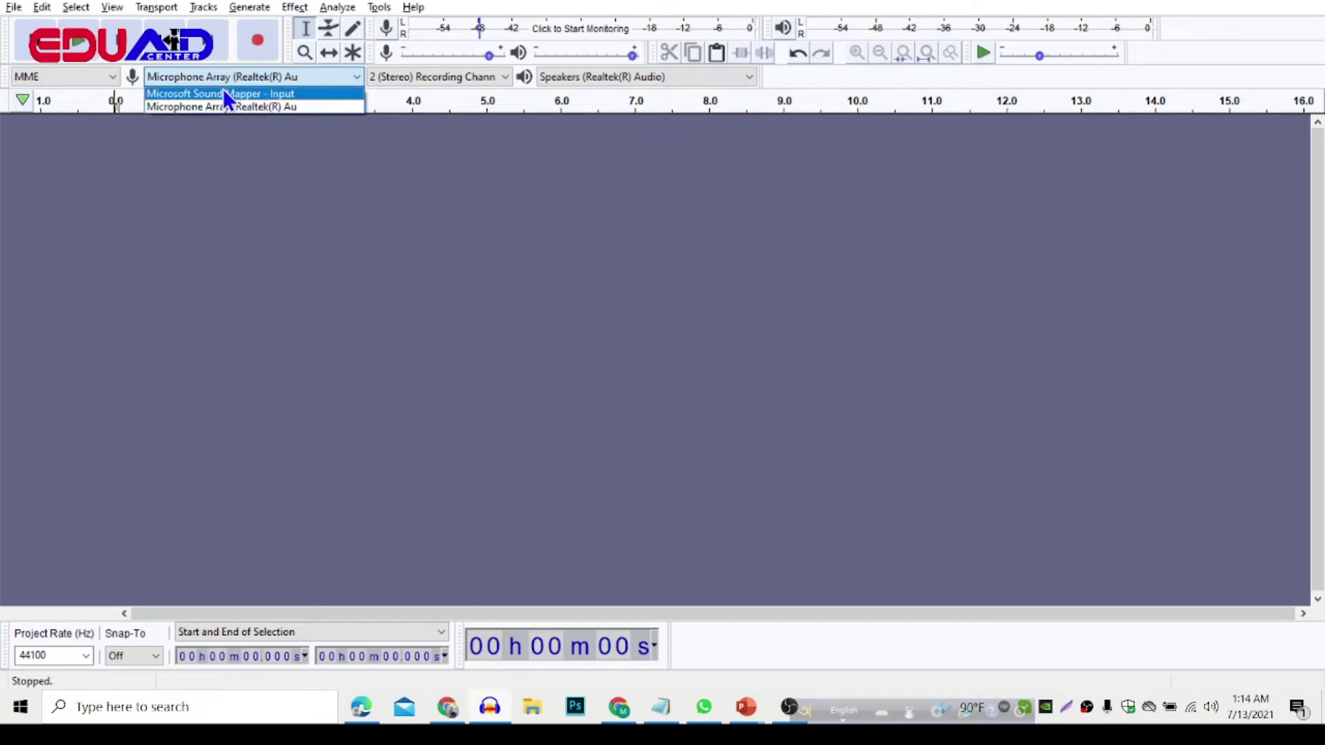
pyautogui.click(234, 73)
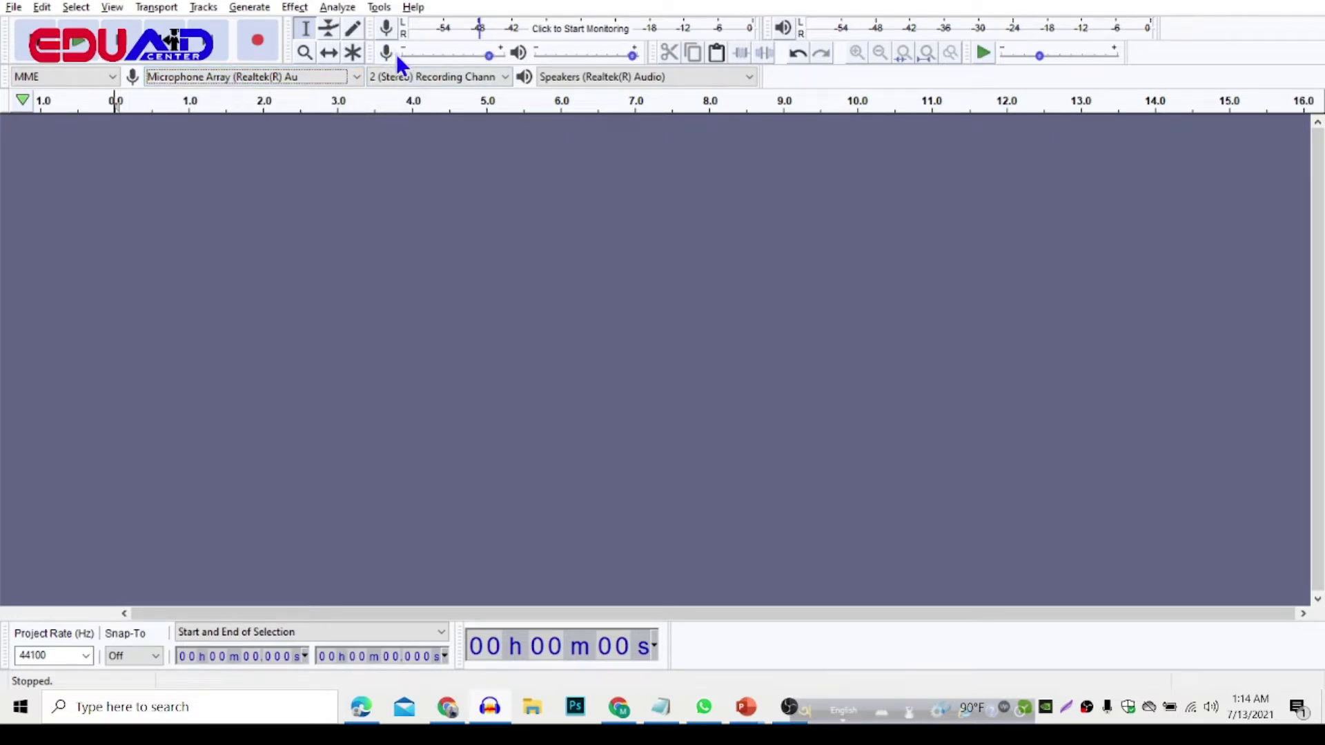
# - Record a new stereo voice track of about 12.5 seconds that begins with a few seconds of silence
pyautogui.moveTo(438, 60)
pyautogui.click(256, 42)
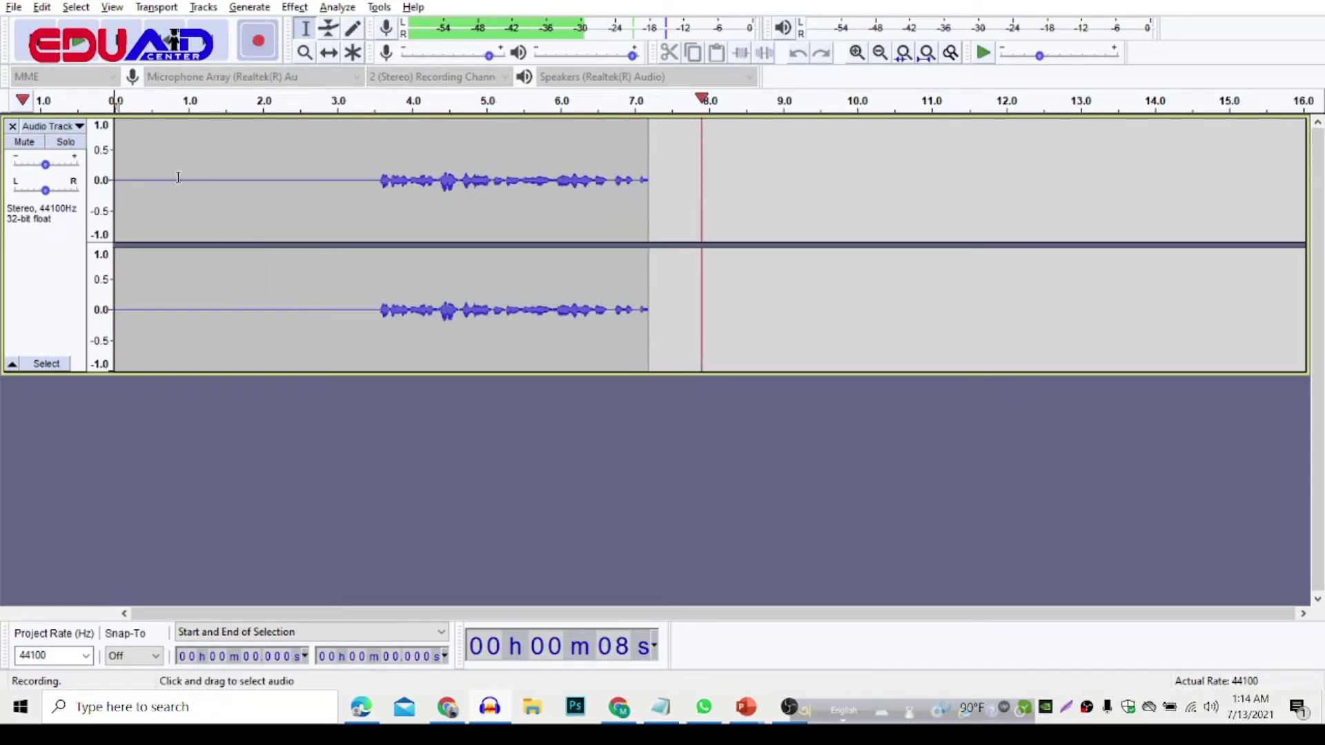
pyautogui.moveTo(182, 178); pyautogui.dragTo(260, 178)
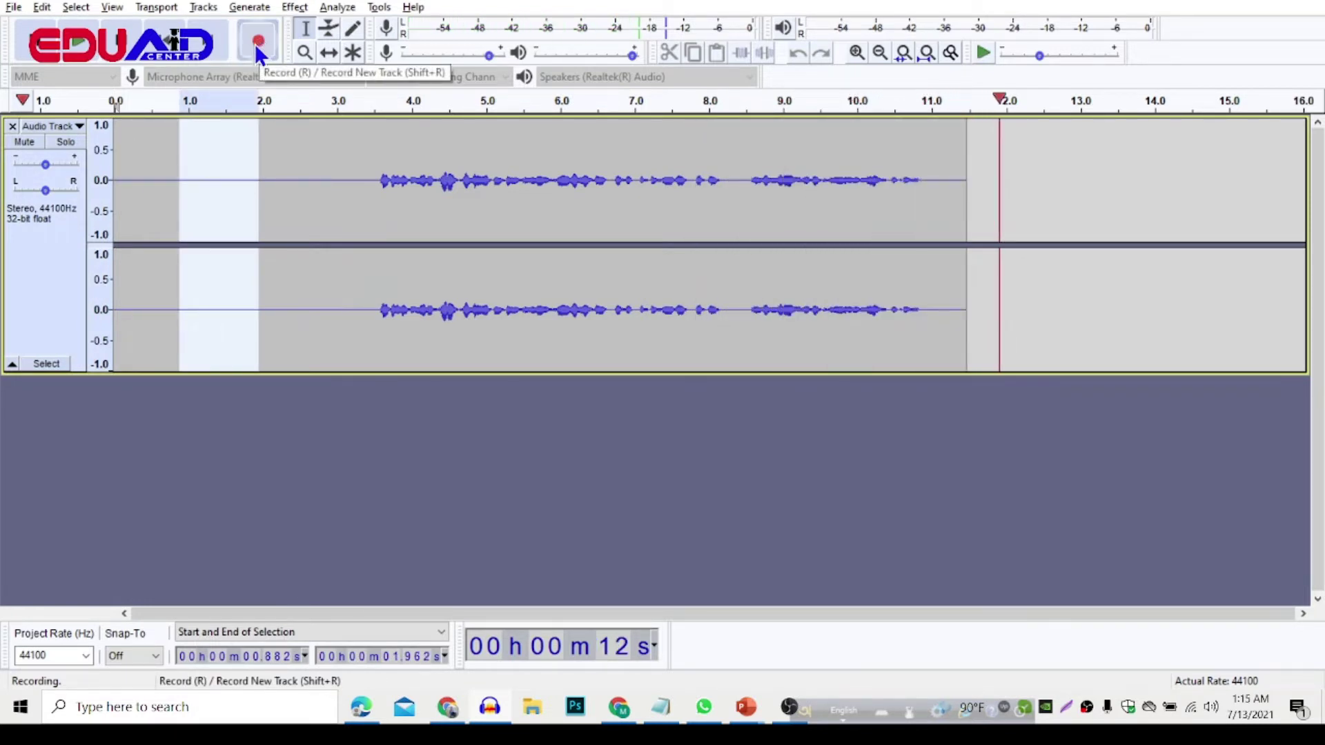
pyautogui.click(122, 42)
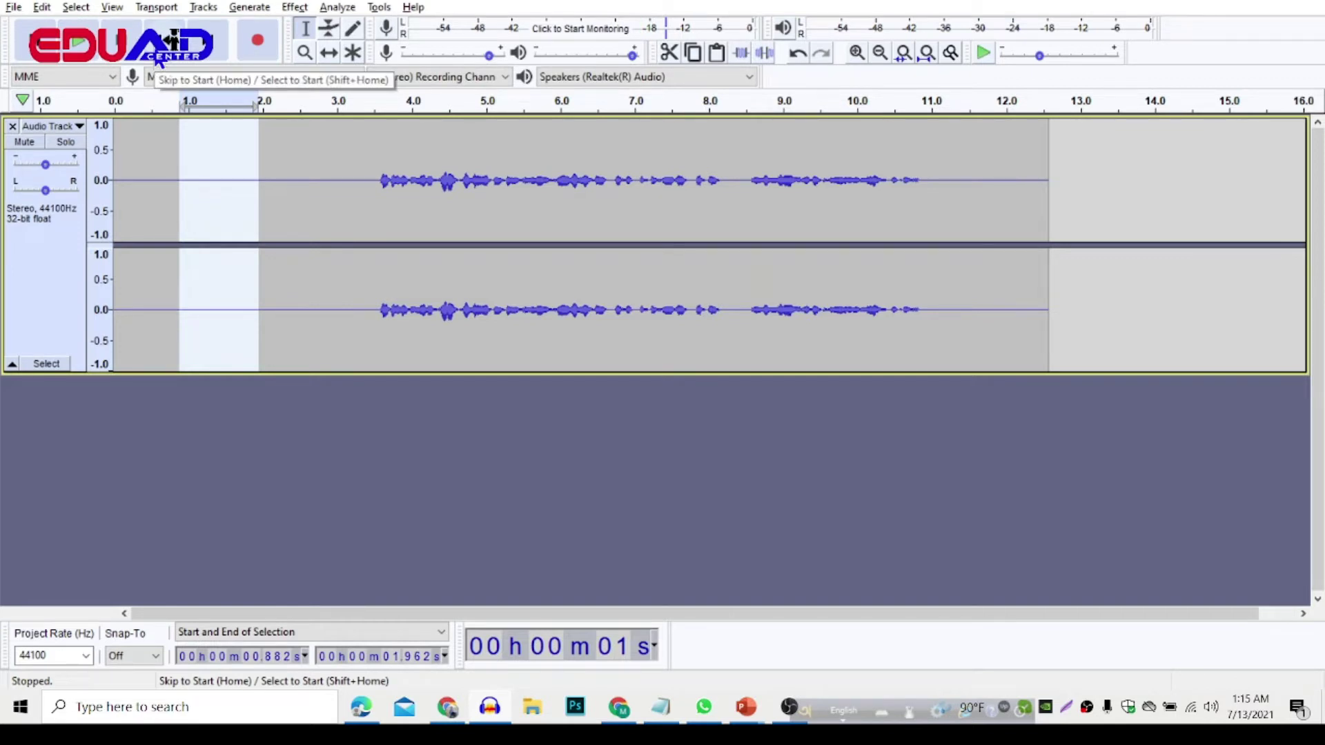
# - Examine the silent opening and the spoken part of the recorded waveform by selecting each stretch
pyautogui.click(176, 177)
pyautogui.moveTo(178, 178); pyautogui.dragTo(344, 182)
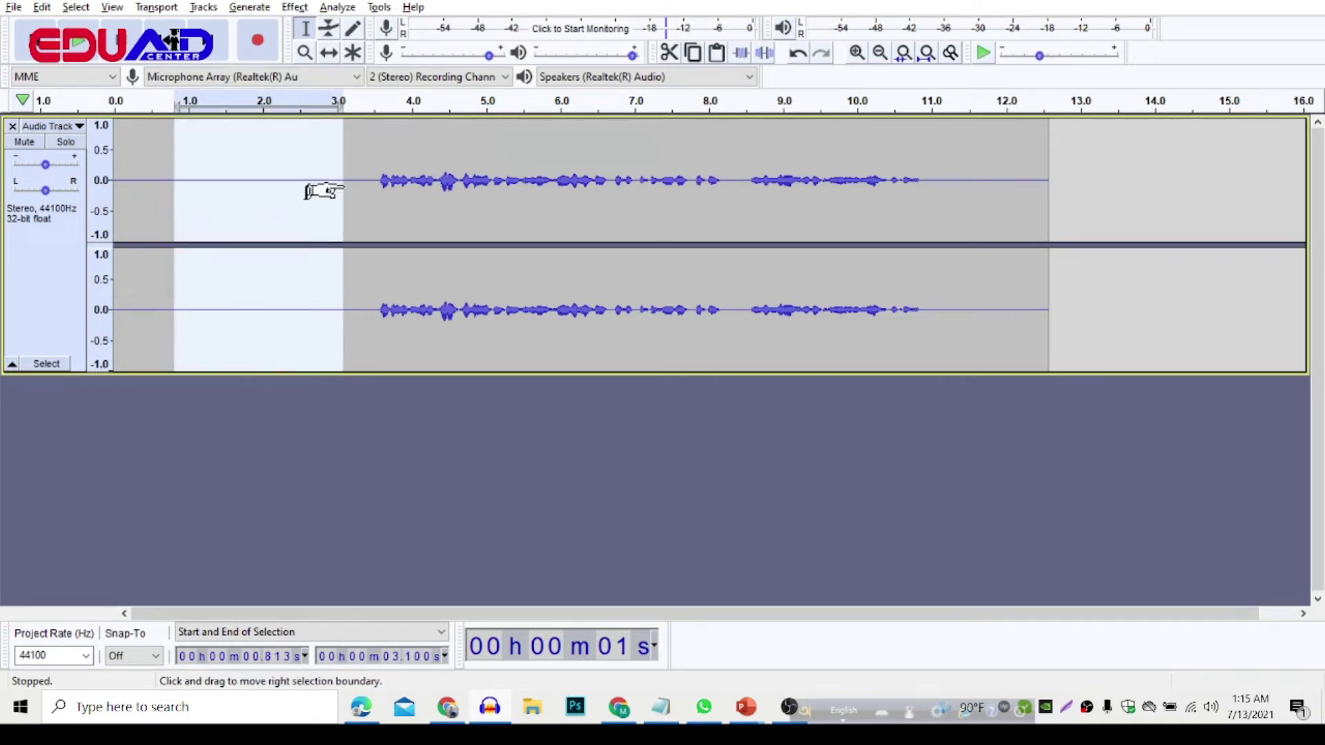
pyautogui.moveTo(385, 179); pyautogui.dragTo(641, 186)
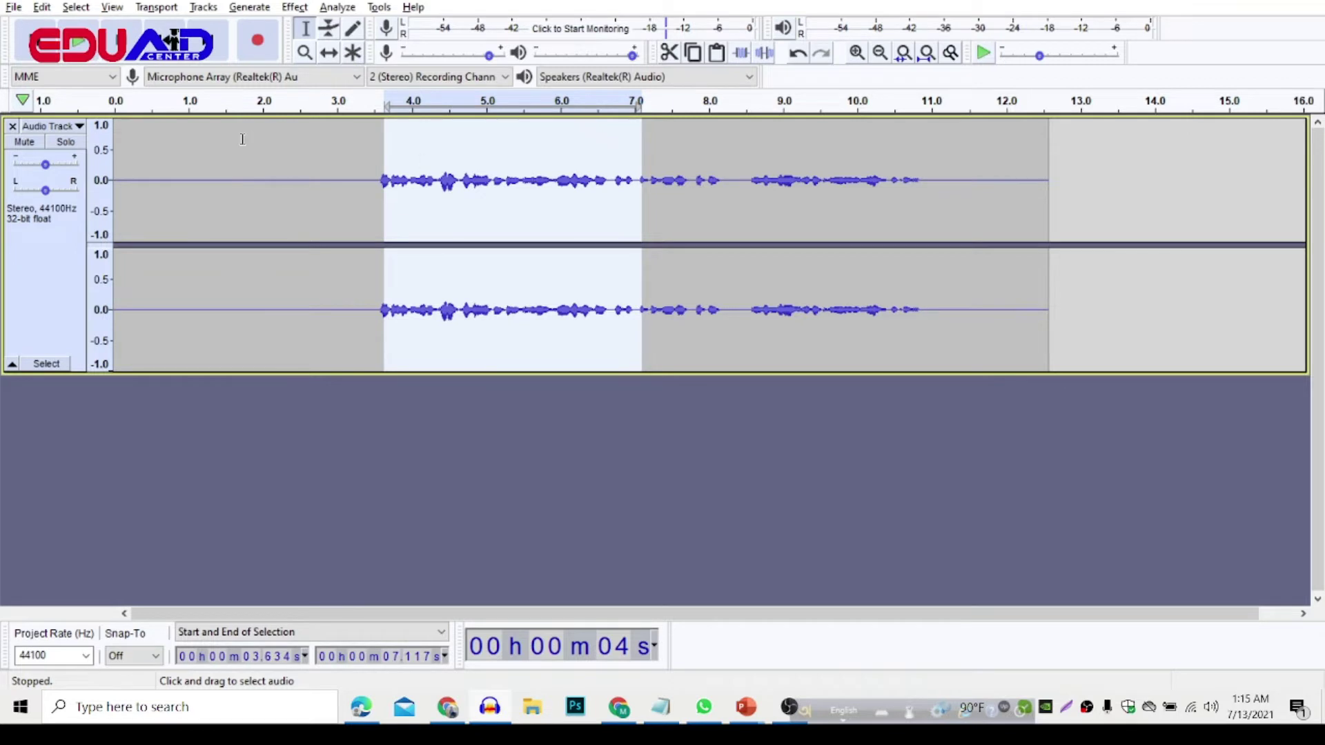
pyautogui.click(233, 169)
pyautogui.moveTo(383, 183); pyautogui.dragTo(680, 184)
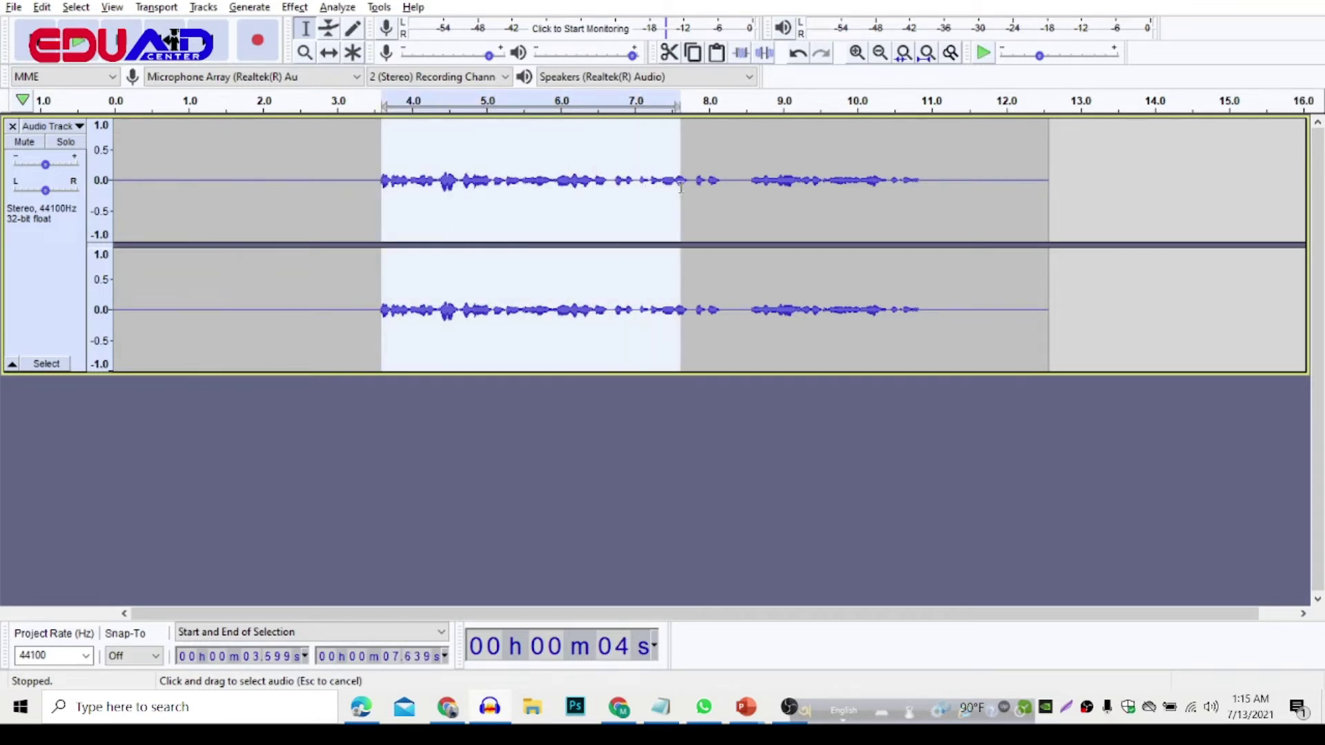
pyautogui.moveTo(142, 170); pyautogui.dragTo(707, 185)
pyautogui.click(345, 193)
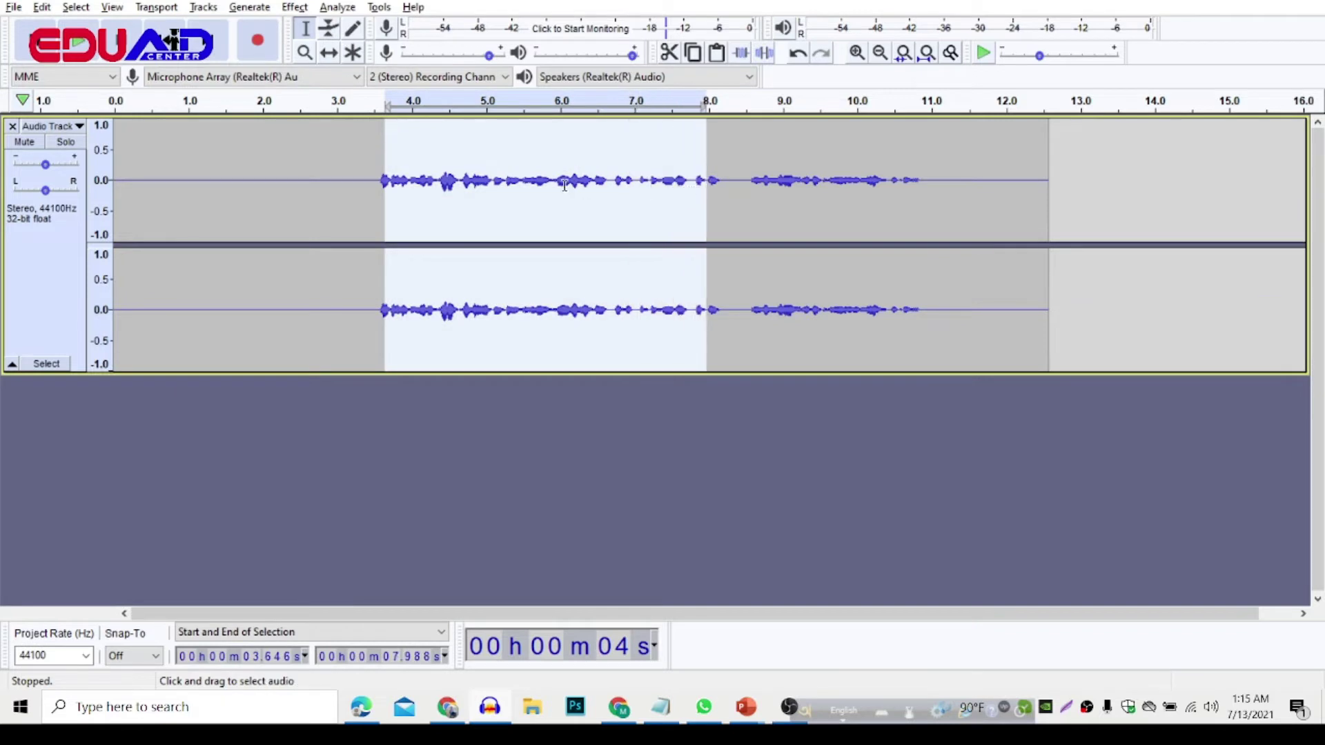
pyautogui.click(491, 183)
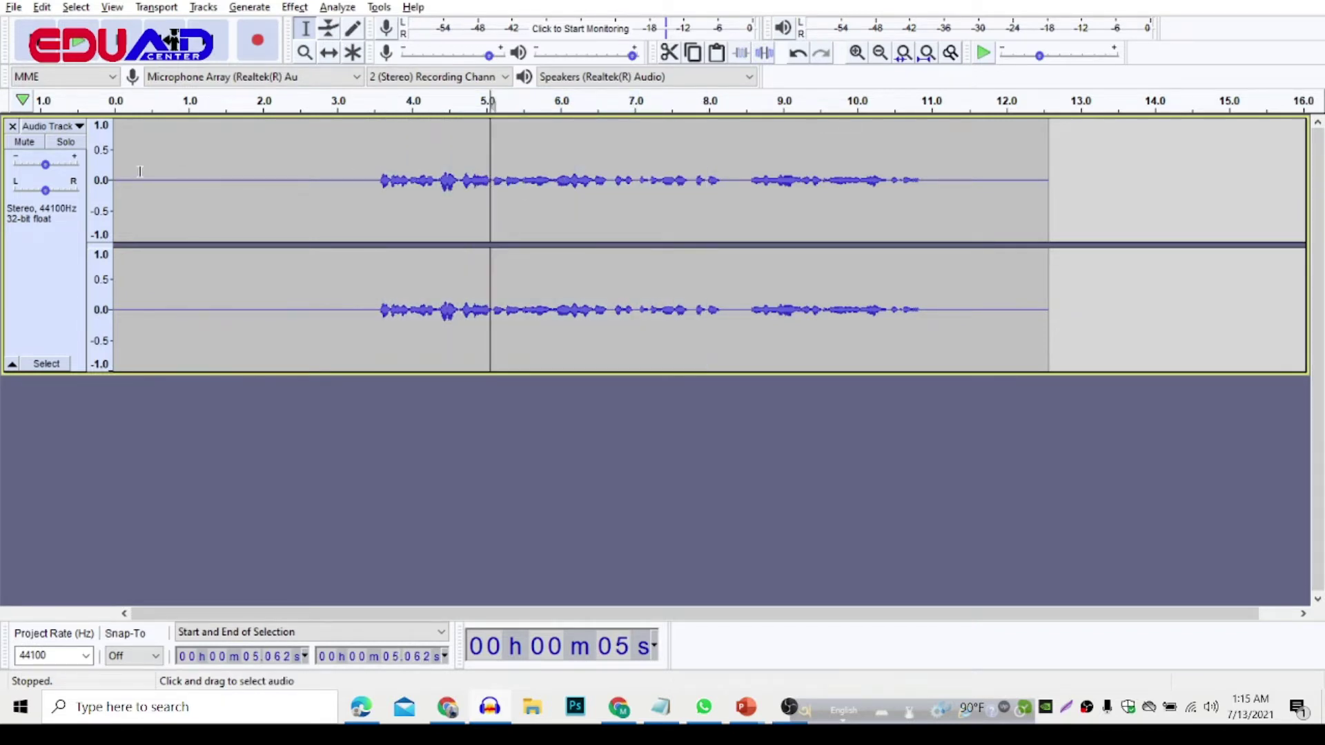
# - Capture a noise profile from the silent opening of the track, about 0.2 to 2.4 seconds
pyautogui.moveTo(131, 173); pyautogui.dragTo(293, 184)
pyautogui.click(295, 7)
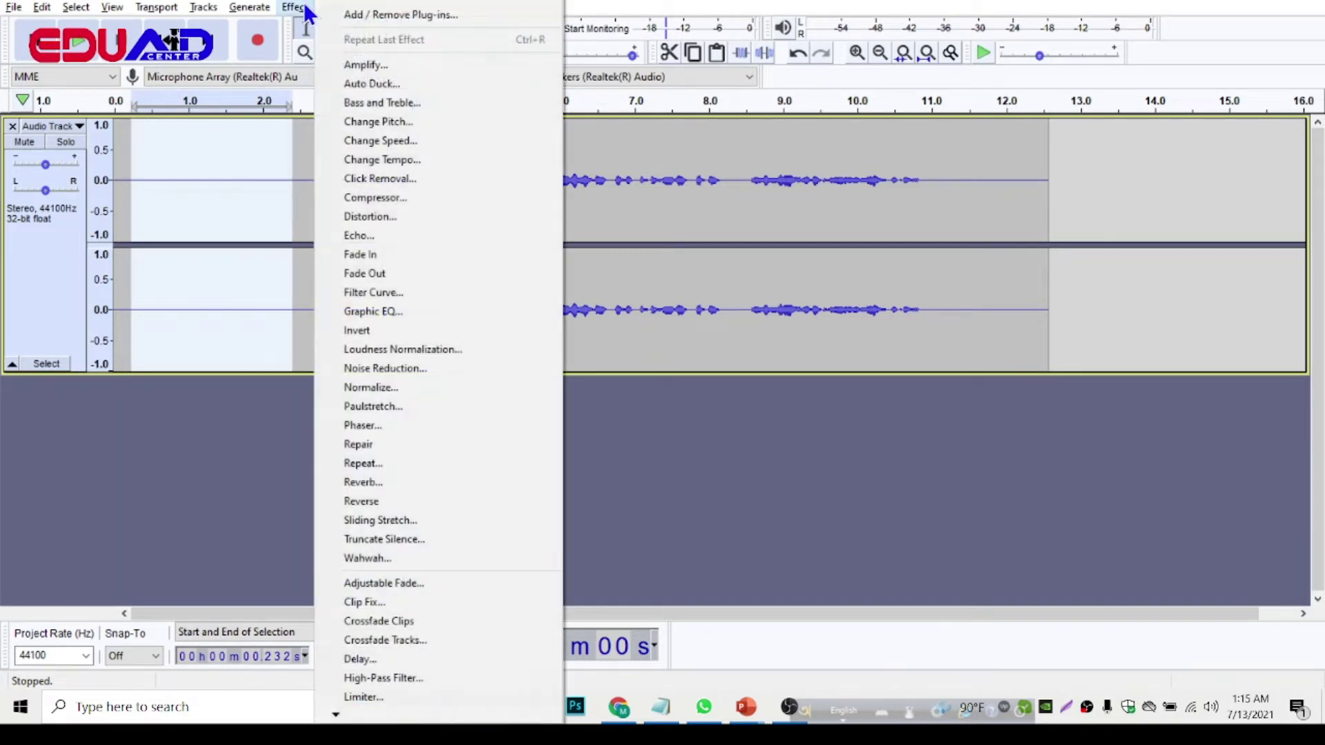
pyautogui.click(432, 370)
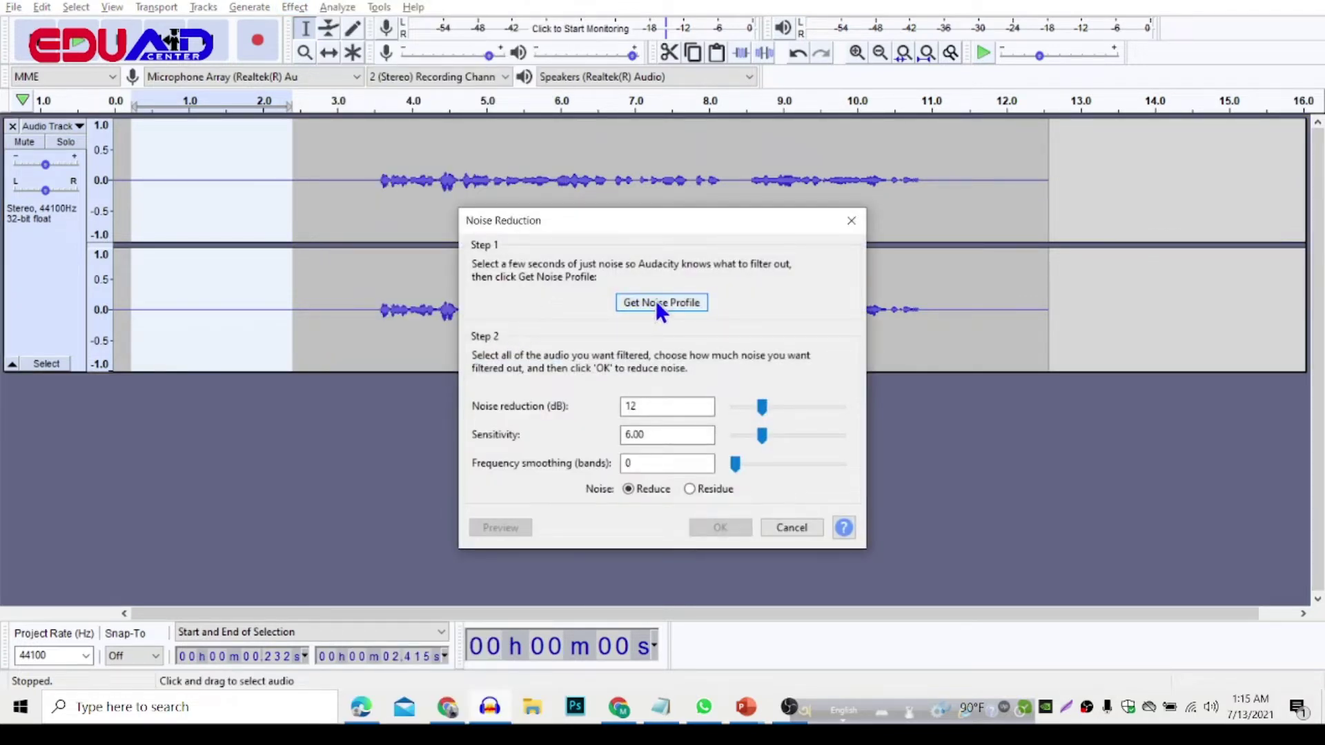
pyautogui.click(661, 304)
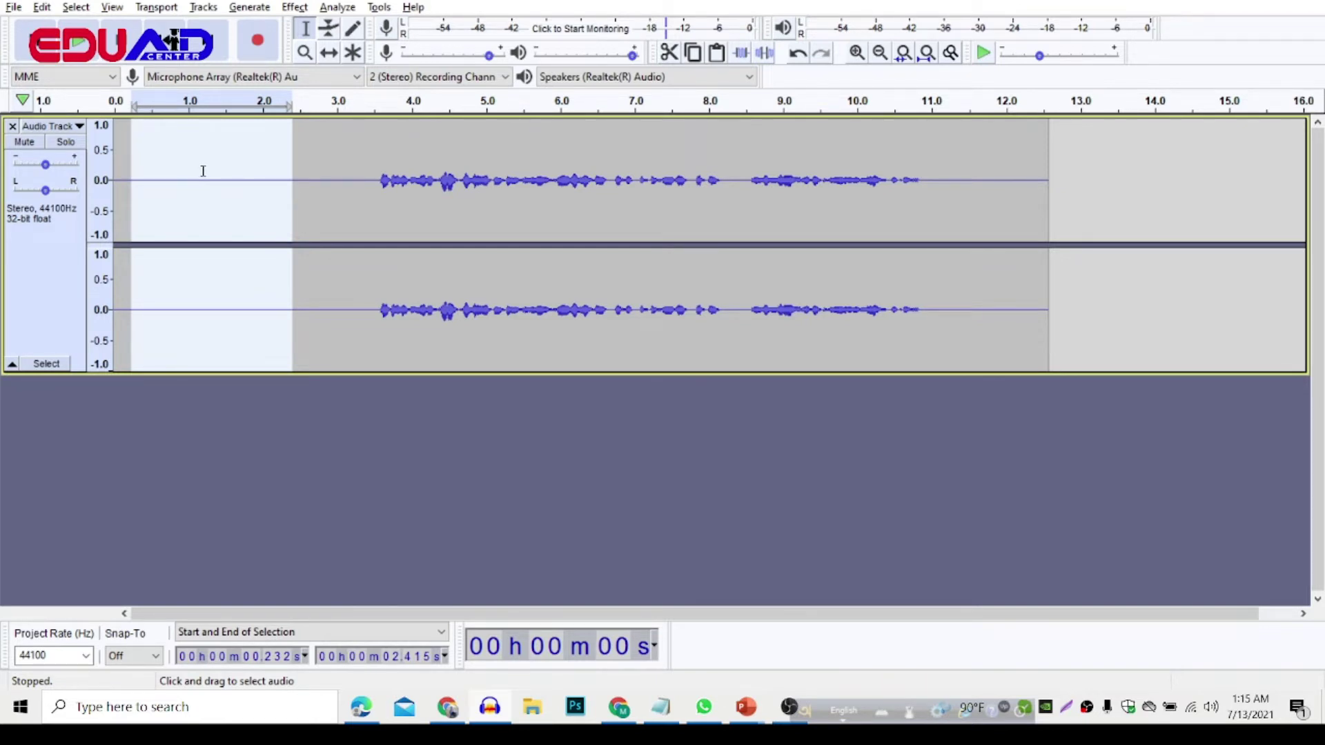
# - Apply Noise Reduction to the whole track with 12 dB reduction, sensitivity 6.00 and 0 frequency smoothing bands
pyautogui.hotkey('ctrl', 'a')
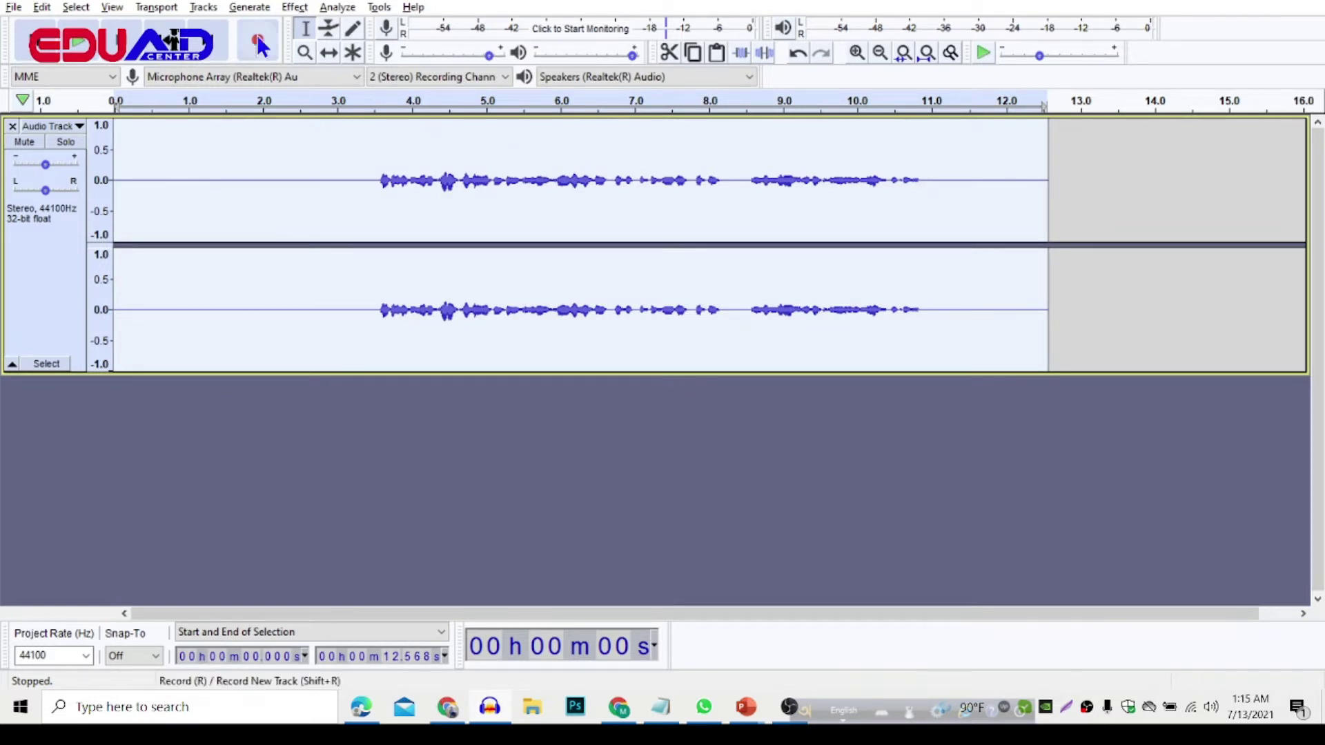
pyautogui.click(295, 7)
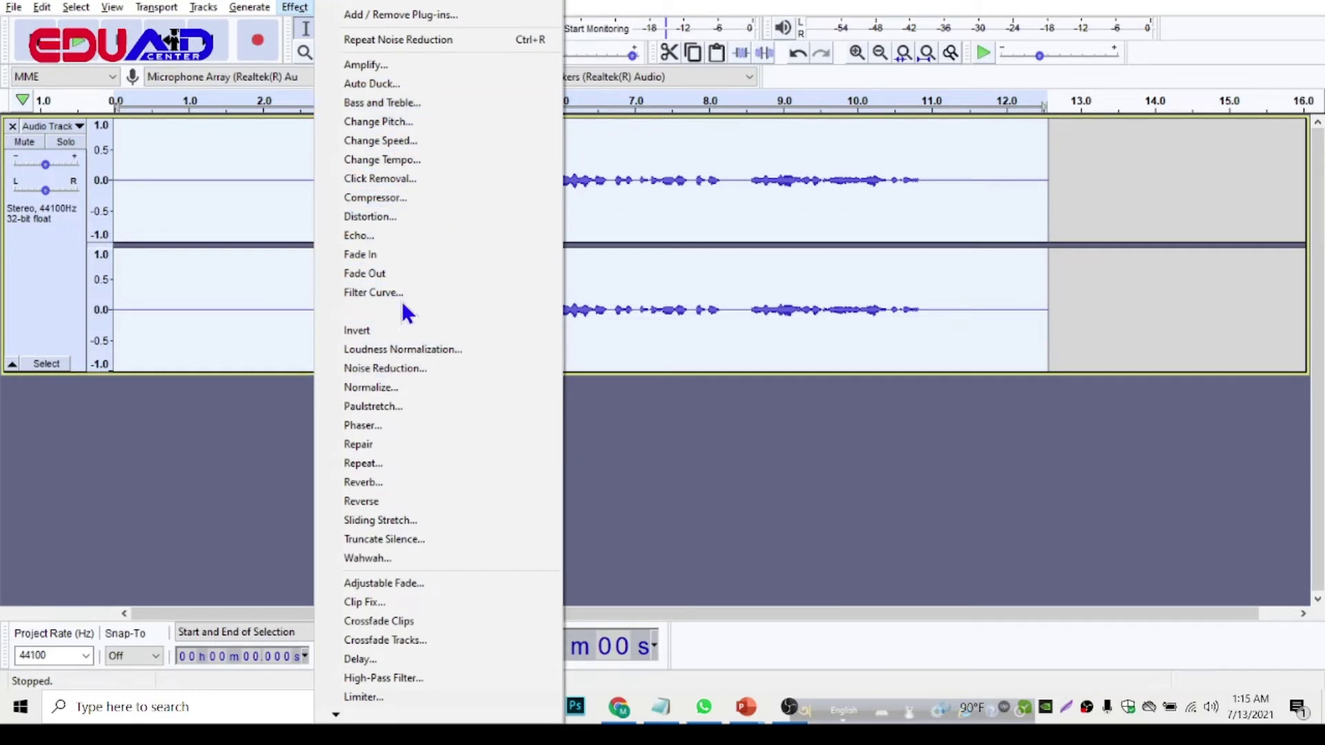
pyautogui.click(398, 370)
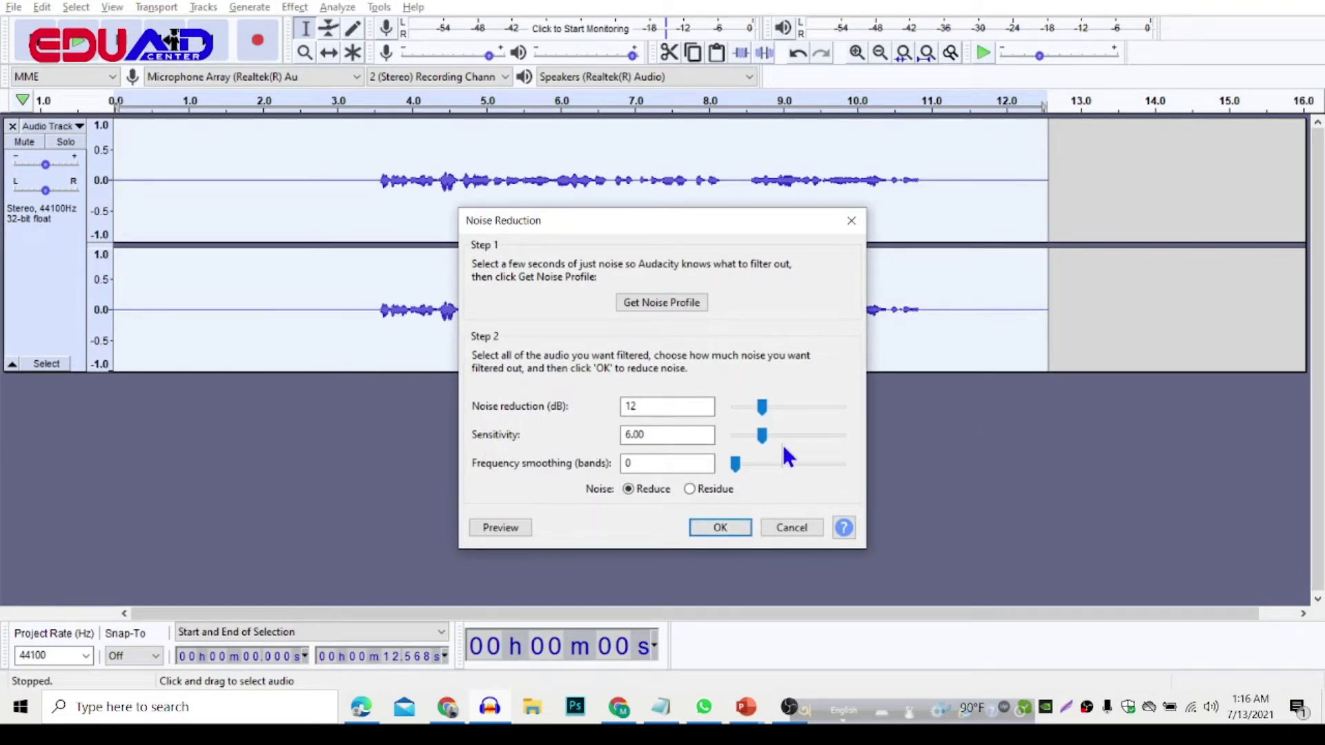
pyautogui.click(633, 434)
pyautogui.click(714, 527)
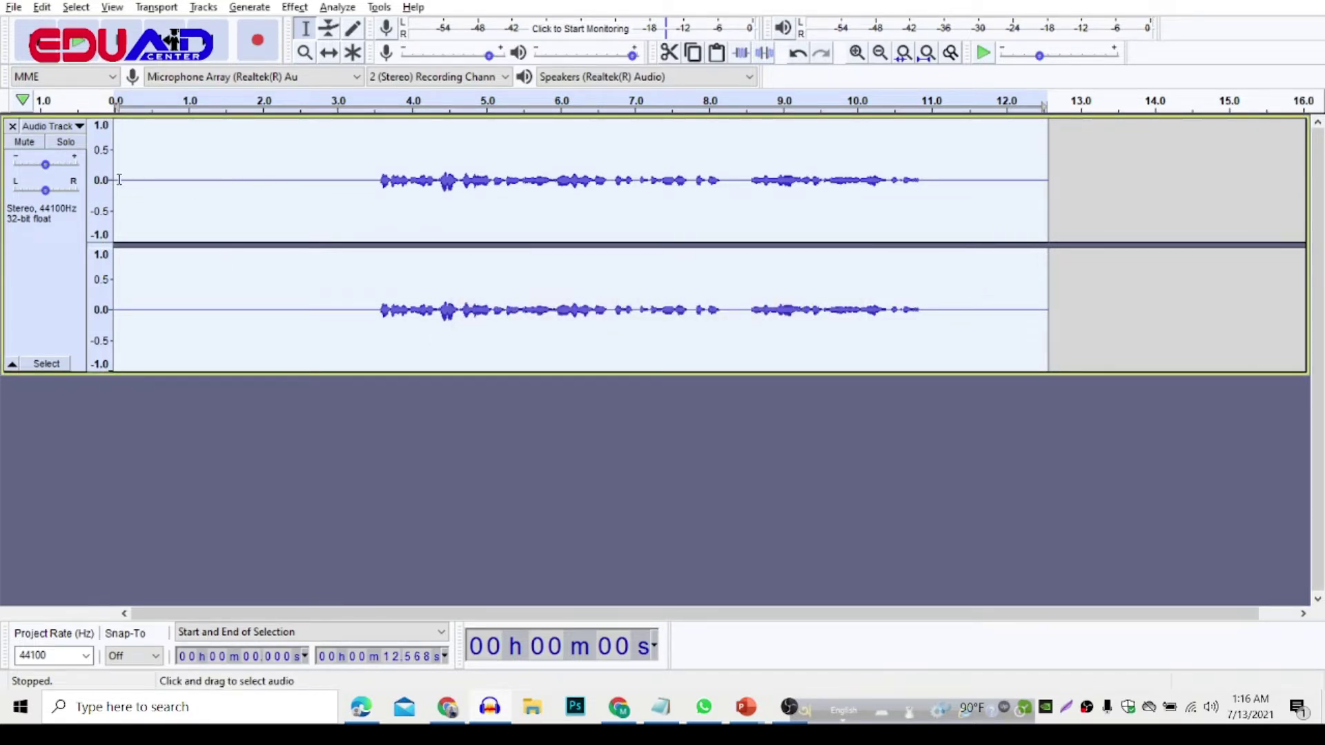
# - Delete the silent opening of about 3.5 seconds, the silent ending and the short pause between the two spoken parts
pyautogui.moveTo(119, 181); pyautogui.dragTo(376, 188)
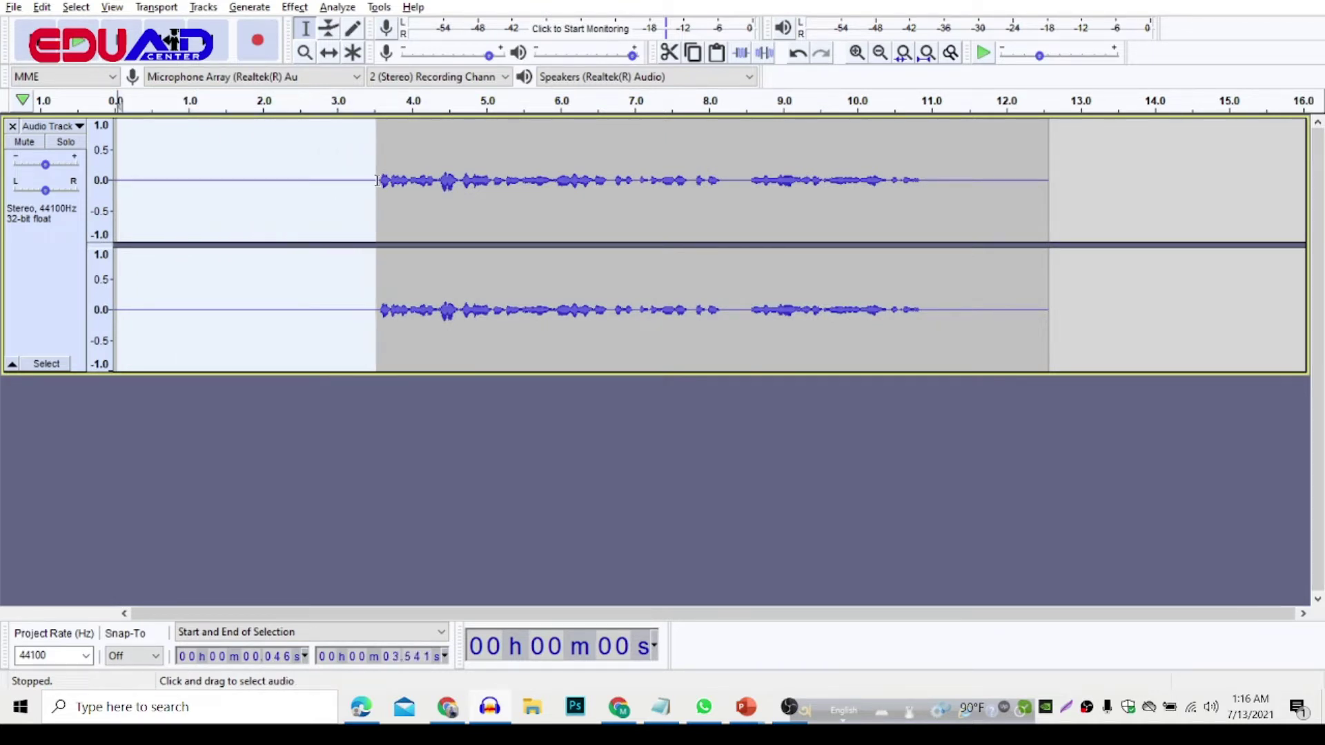
pyautogui.press('Delete')
pyautogui.moveTo(675, 185); pyautogui.dragTo(789, 185)
pyautogui.press('Delete')
pyautogui.moveTo(464, 184); pyautogui.dragTo(482, 183)
pyautogui.press('Delete')
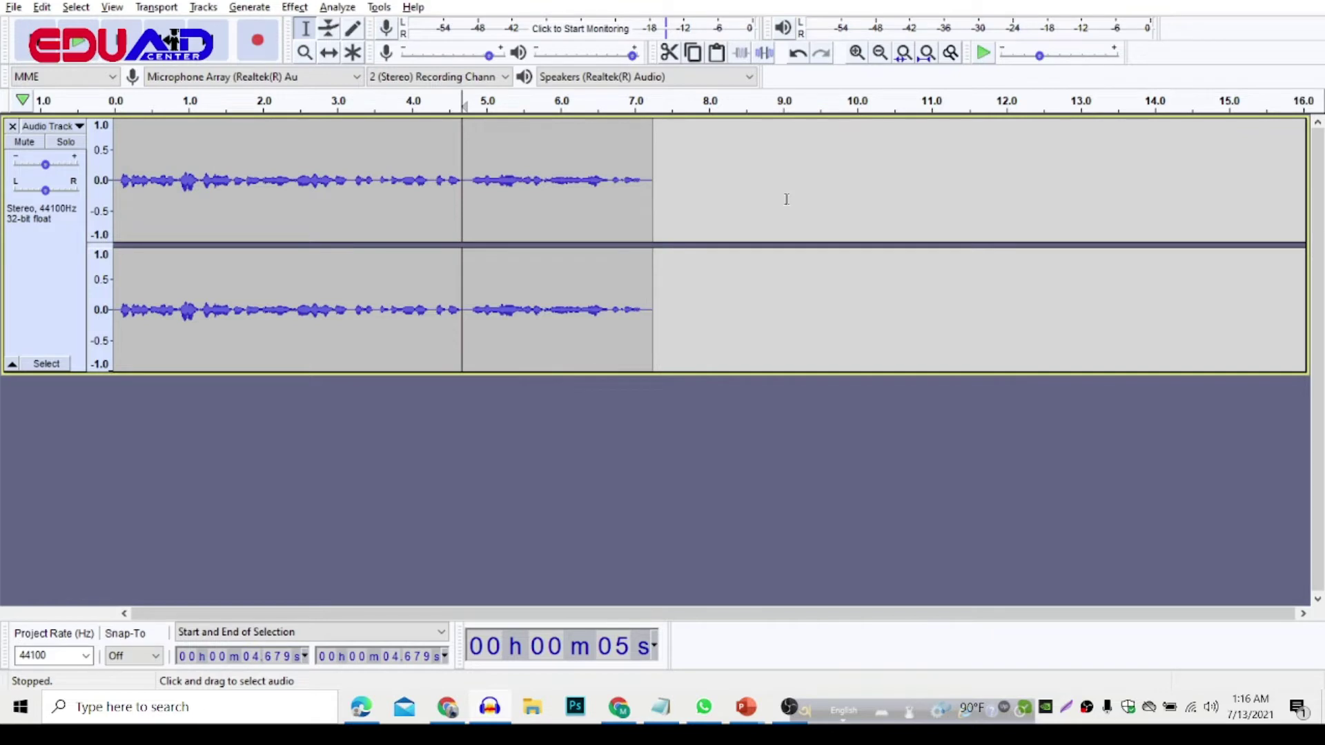
pyautogui.click(295, 8)
pyautogui.click(367, 65)
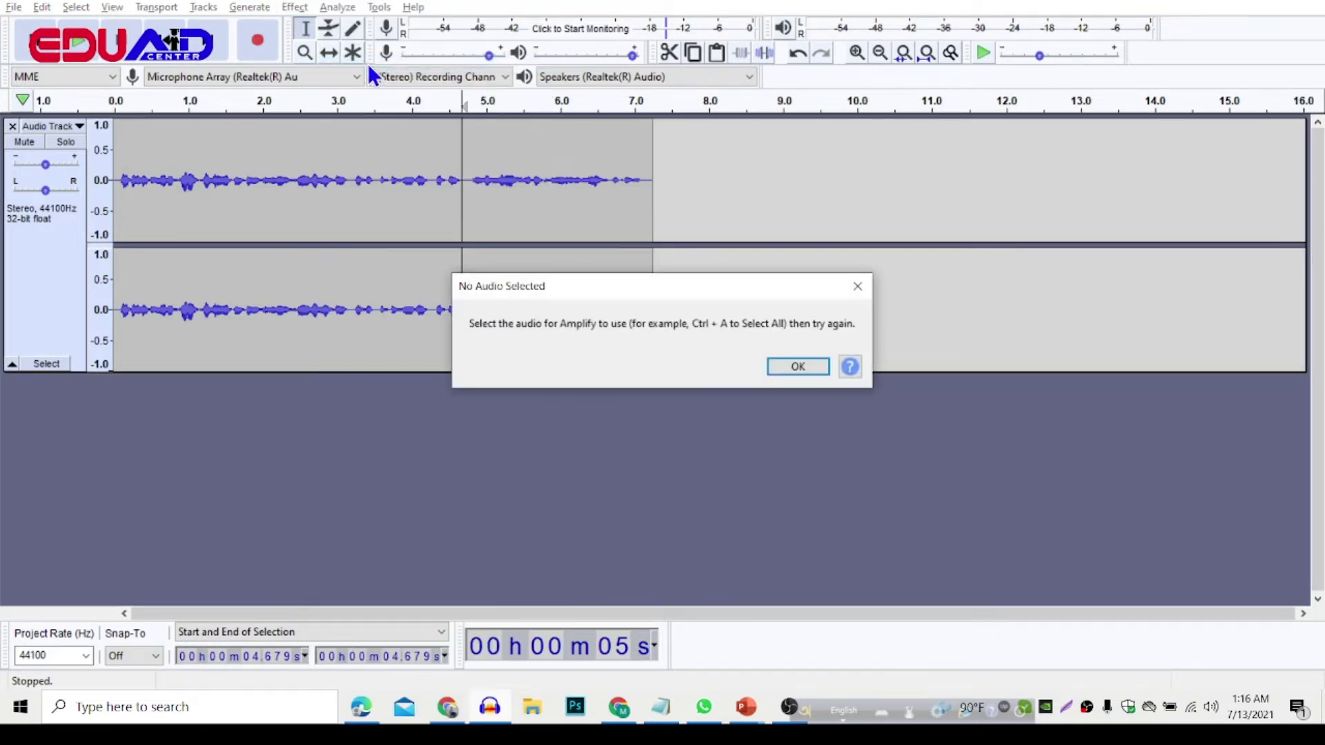
pyautogui.click(862, 293)
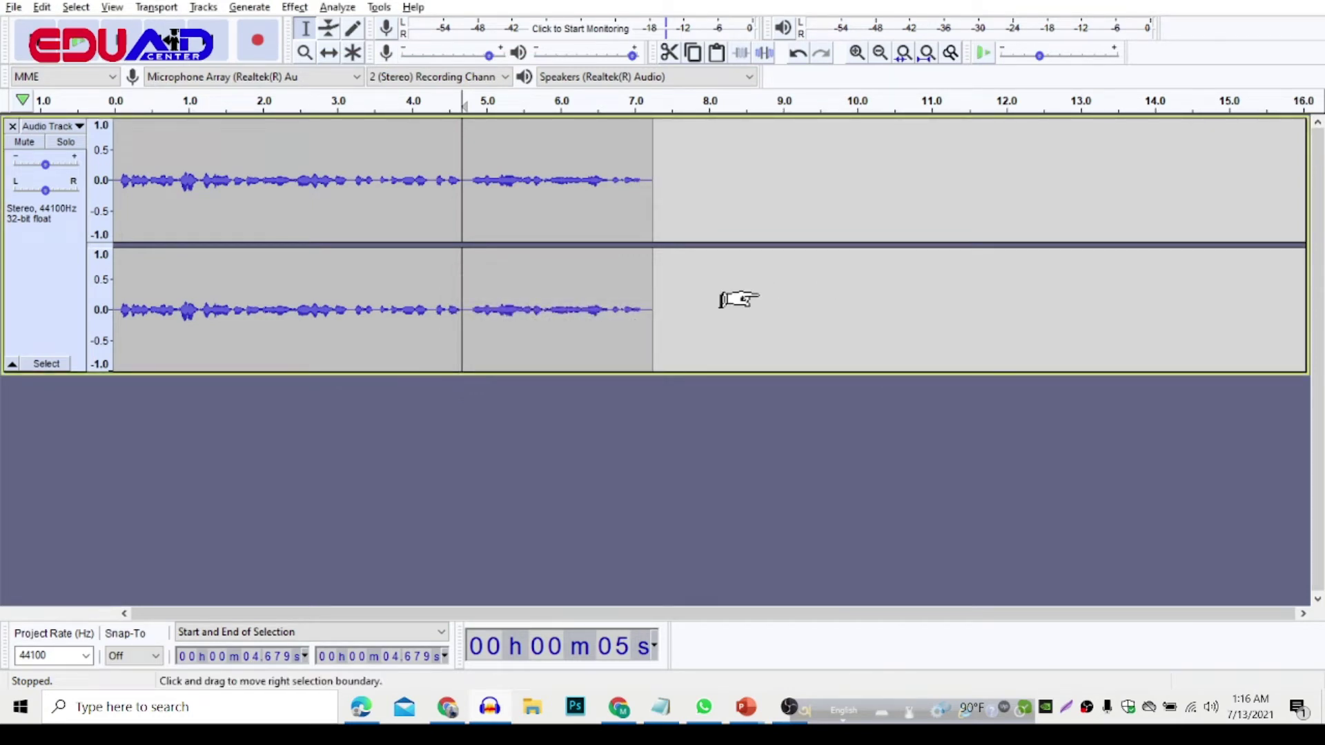
# - Amplify the whole track by 15.055 dB with a new peak amplitude of 0.0 dB and clipping allowed
pyautogui.hotkey('ctrl', 'a')
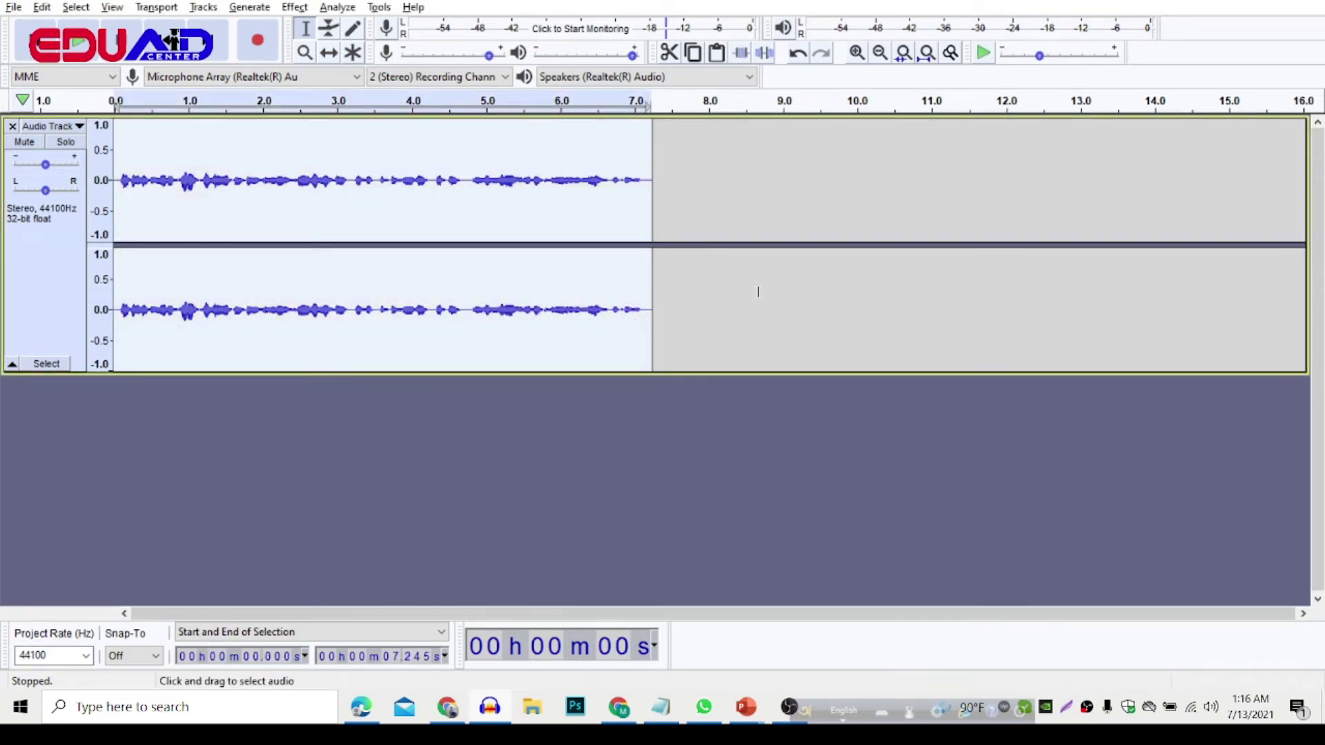
pyautogui.click(295, 8)
pyautogui.click(366, 65)
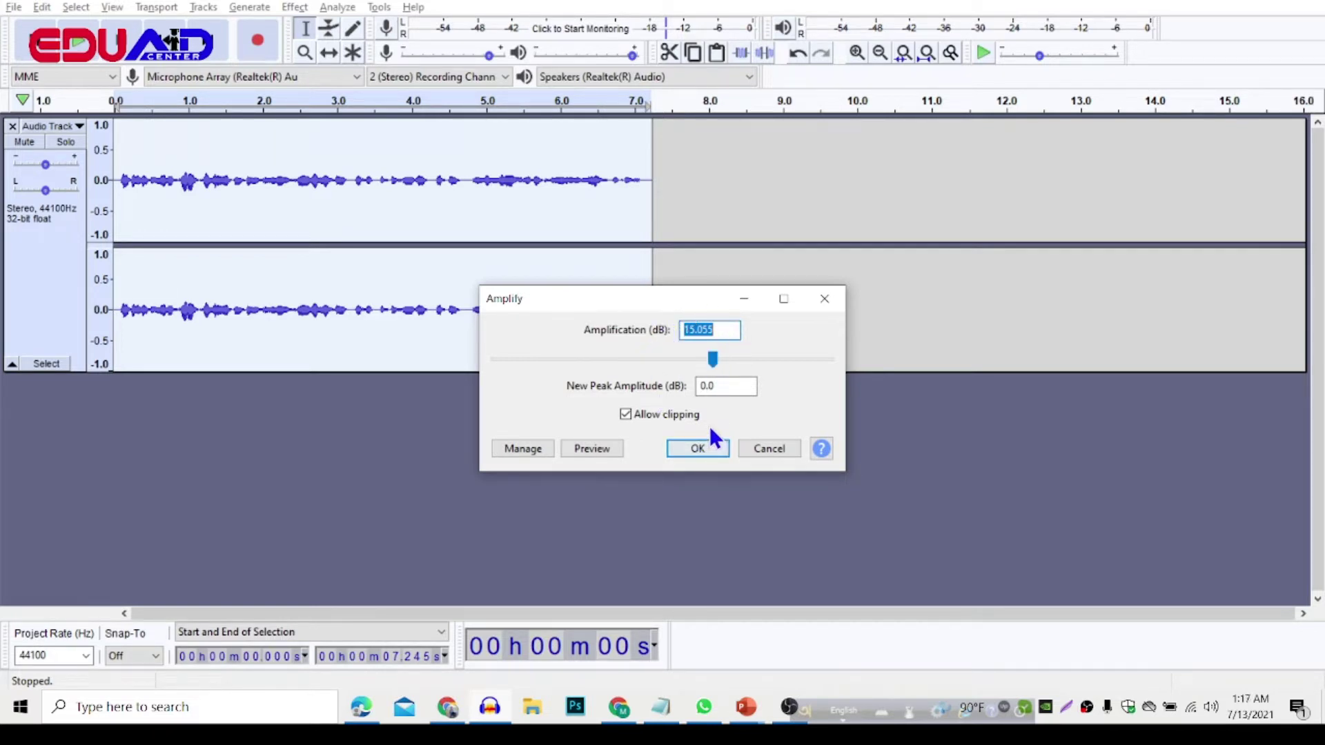
pyautogui.click(698, 449)
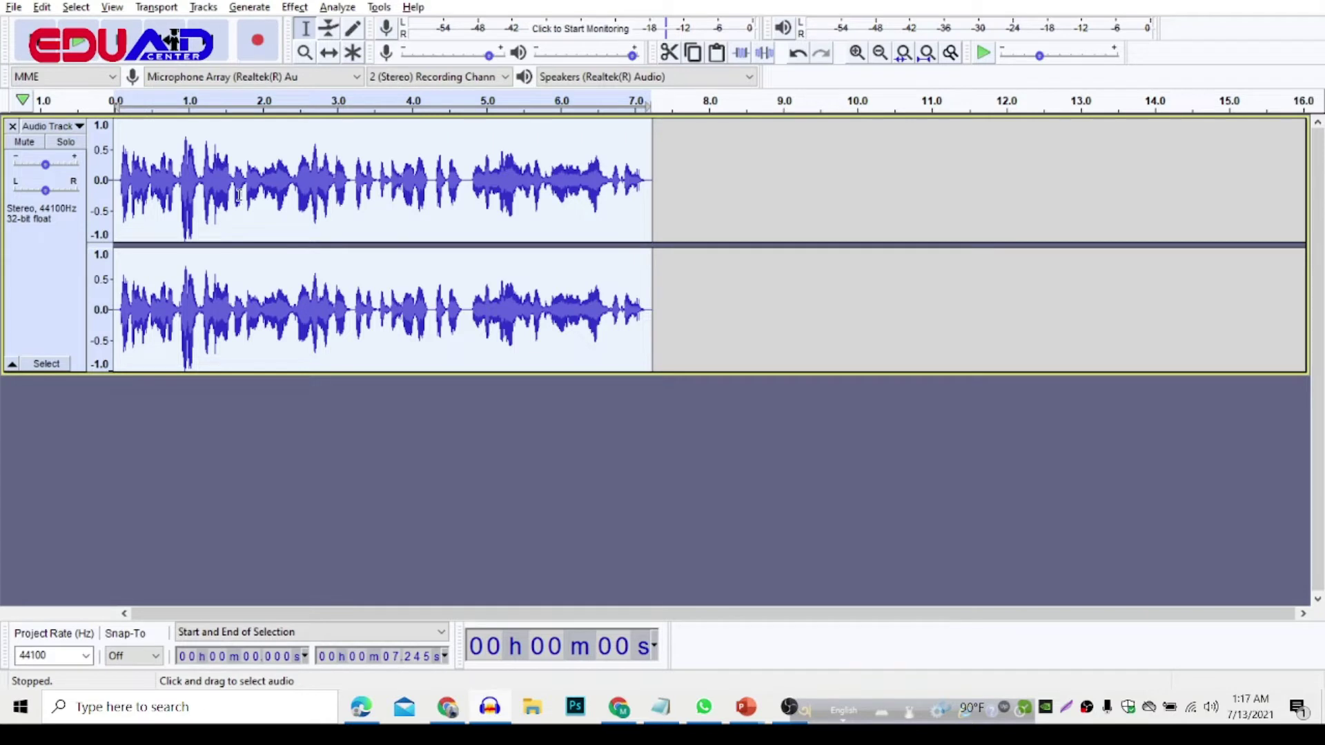
# - Export the edited voice track as the WAV file untitled.wav, Signed 16-bit PCM, to F:\EduAid Center\FDM 01 with empty metadata tags
pyautogui.click(14, 9)
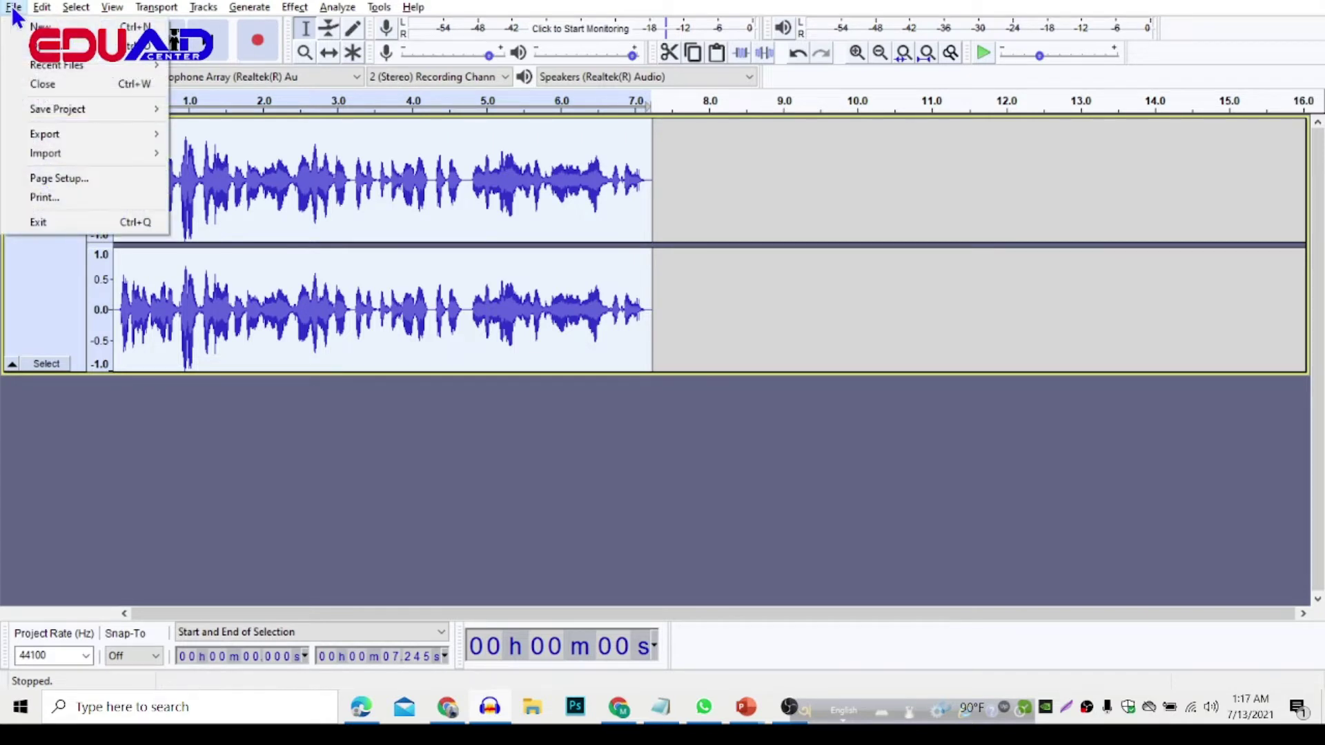
pyautogui.moveTo(60, 129)
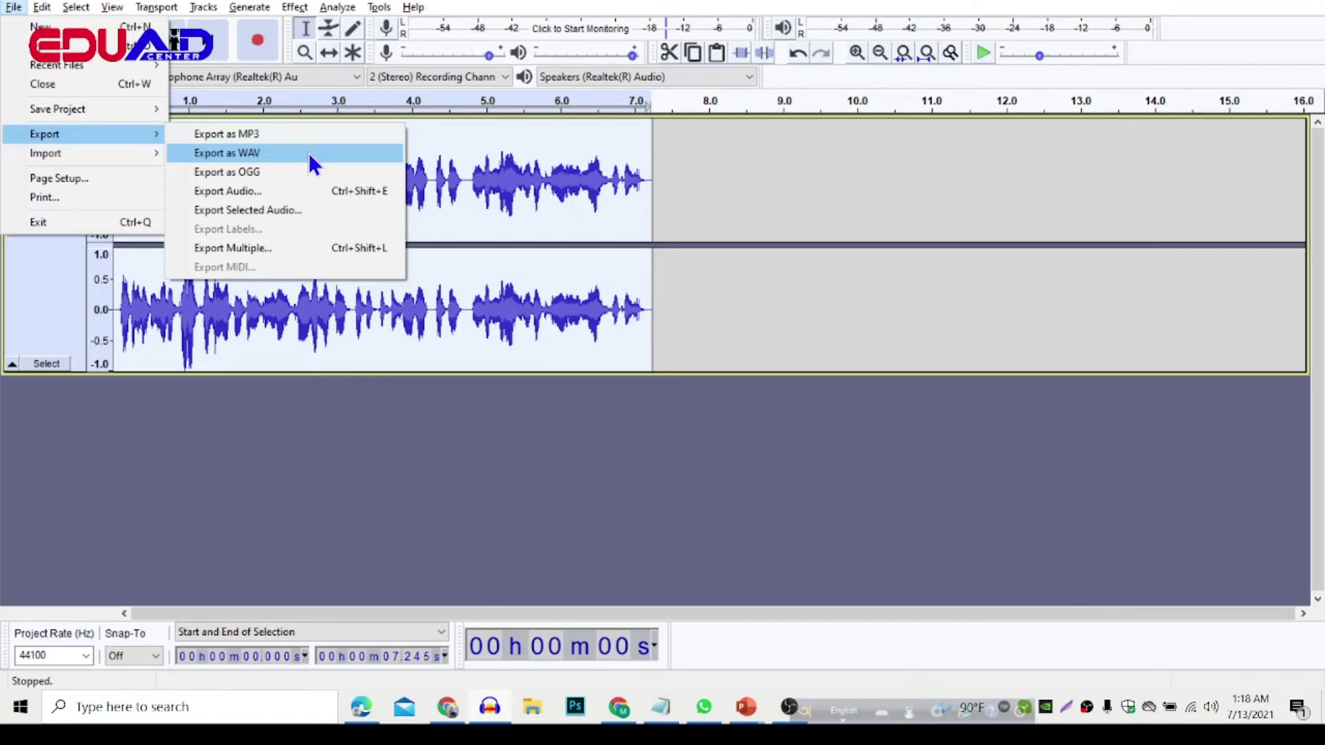
pyautogui.click(310, 155)
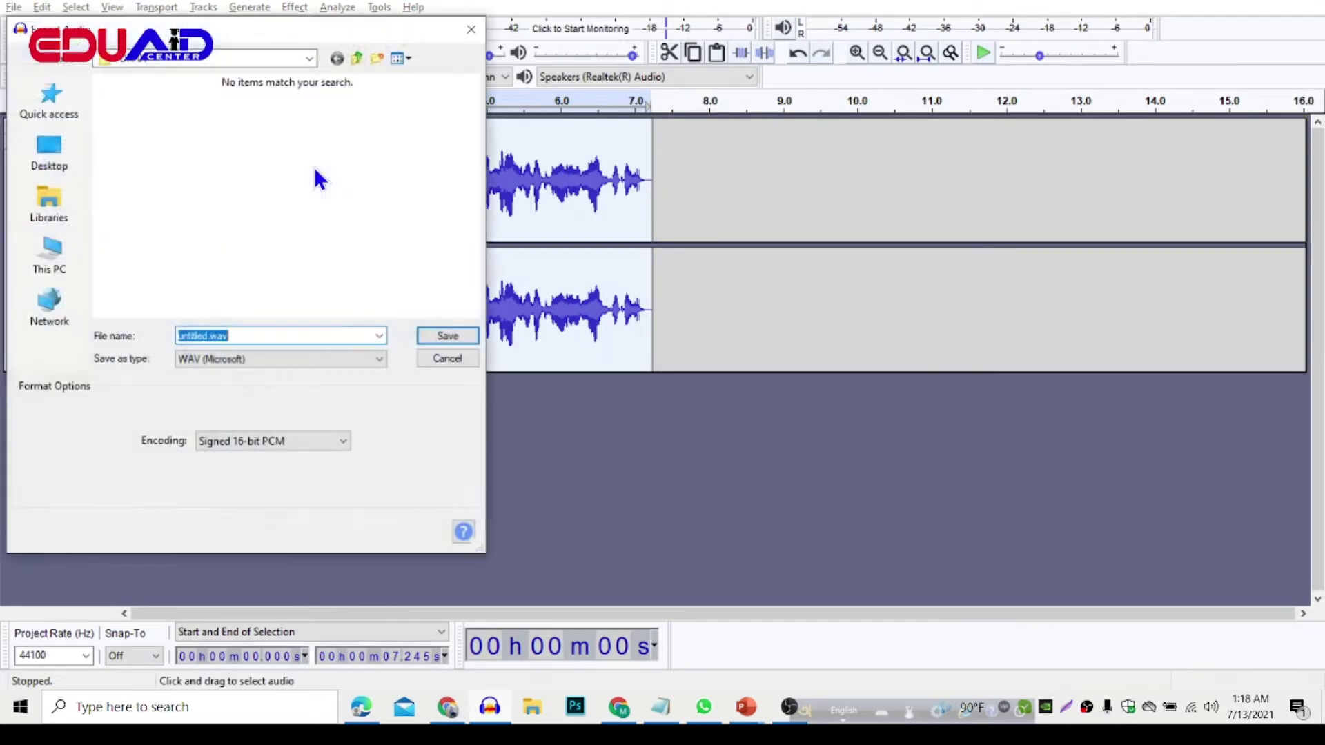
pyautogui.click(64, 267)
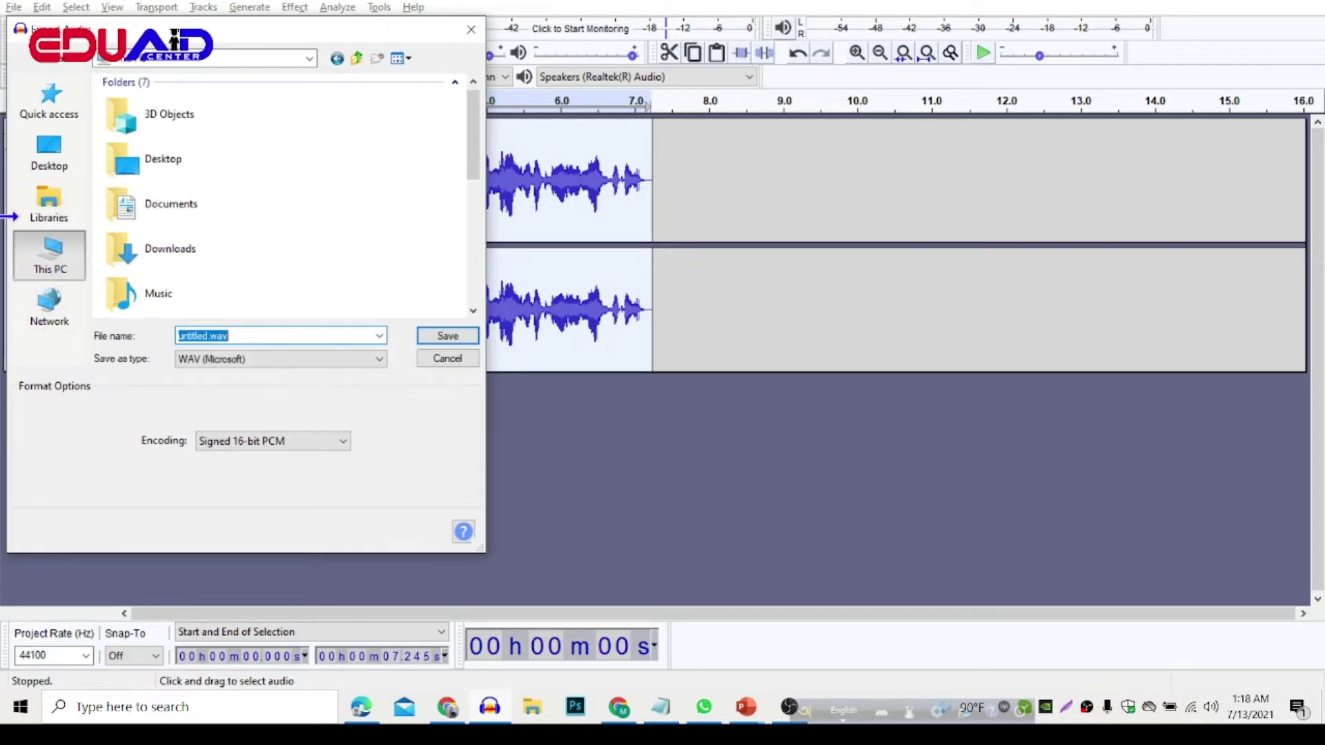
pyautogui.moveTo(476, 136); pyautogui.dragTo(469, 226)
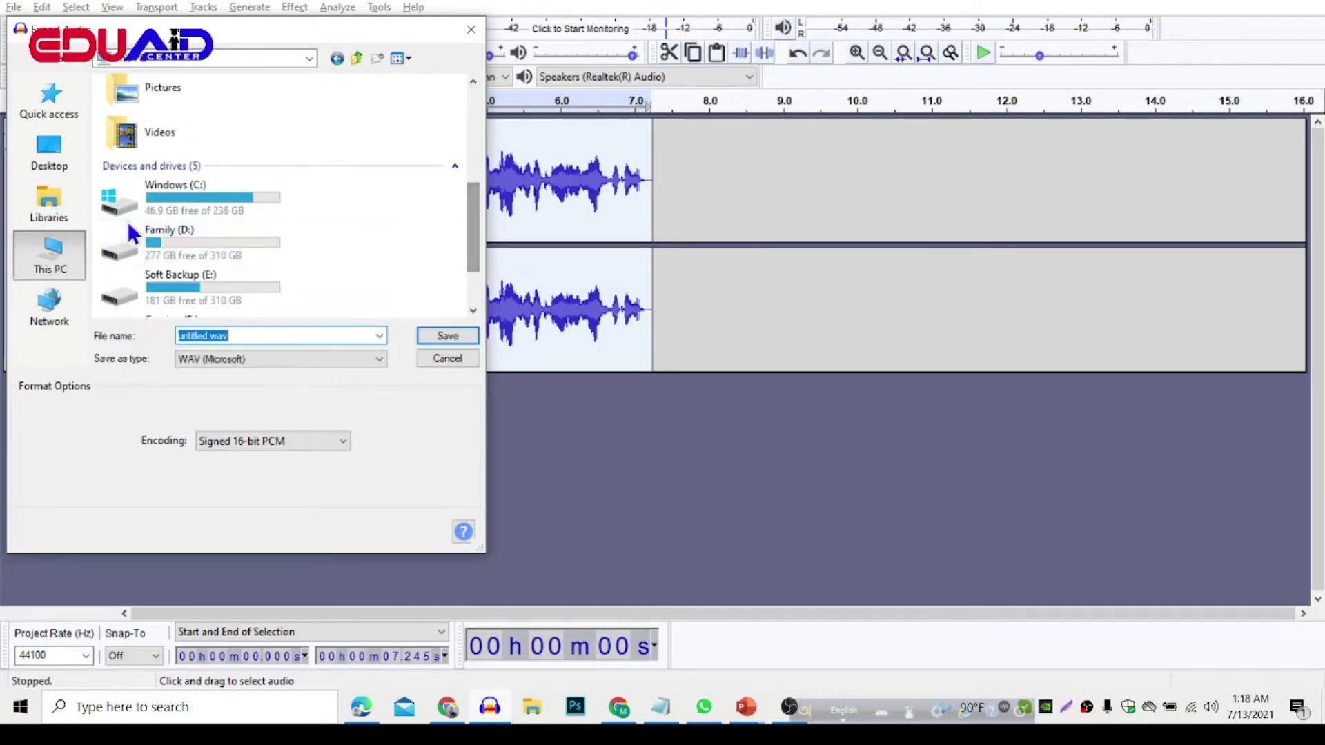
pyautogui.scroll(-2, 195, 295)
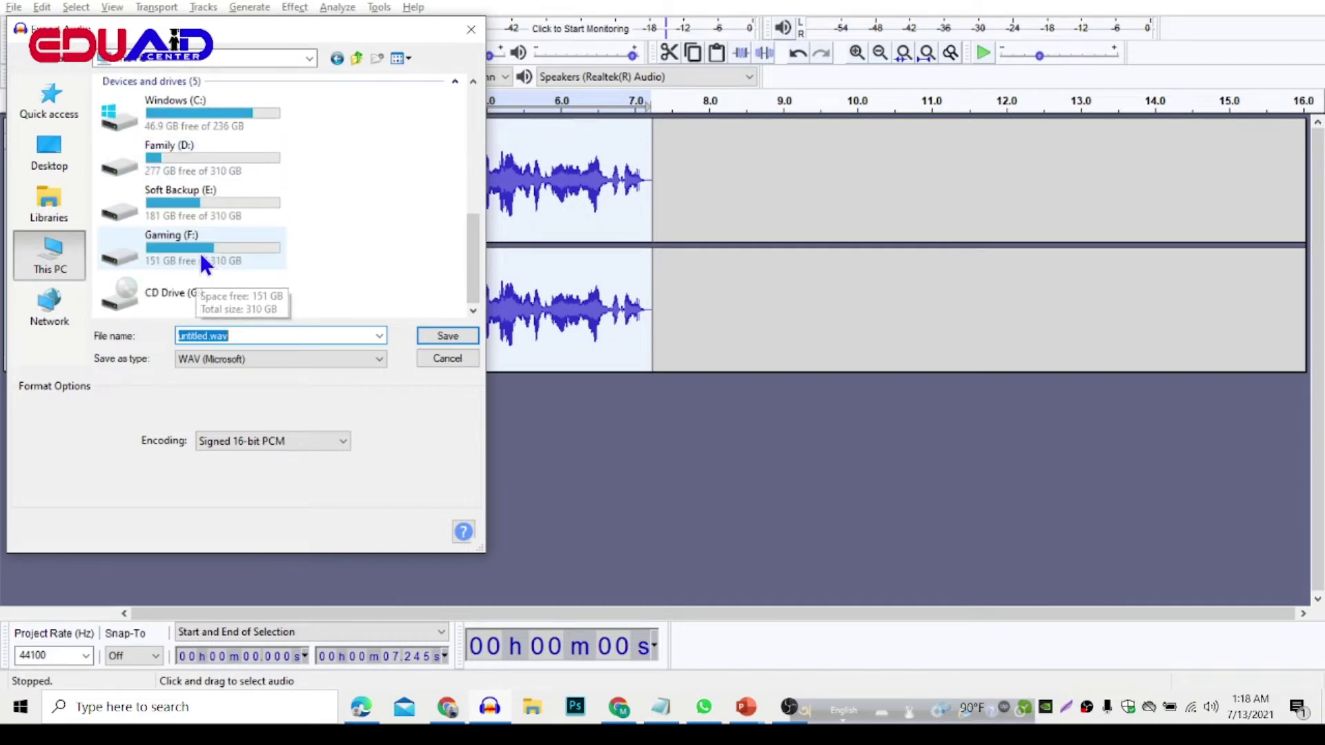
pyautogui.doubleClick(202, 252)
pyautogui.doubleClick(159, 200)
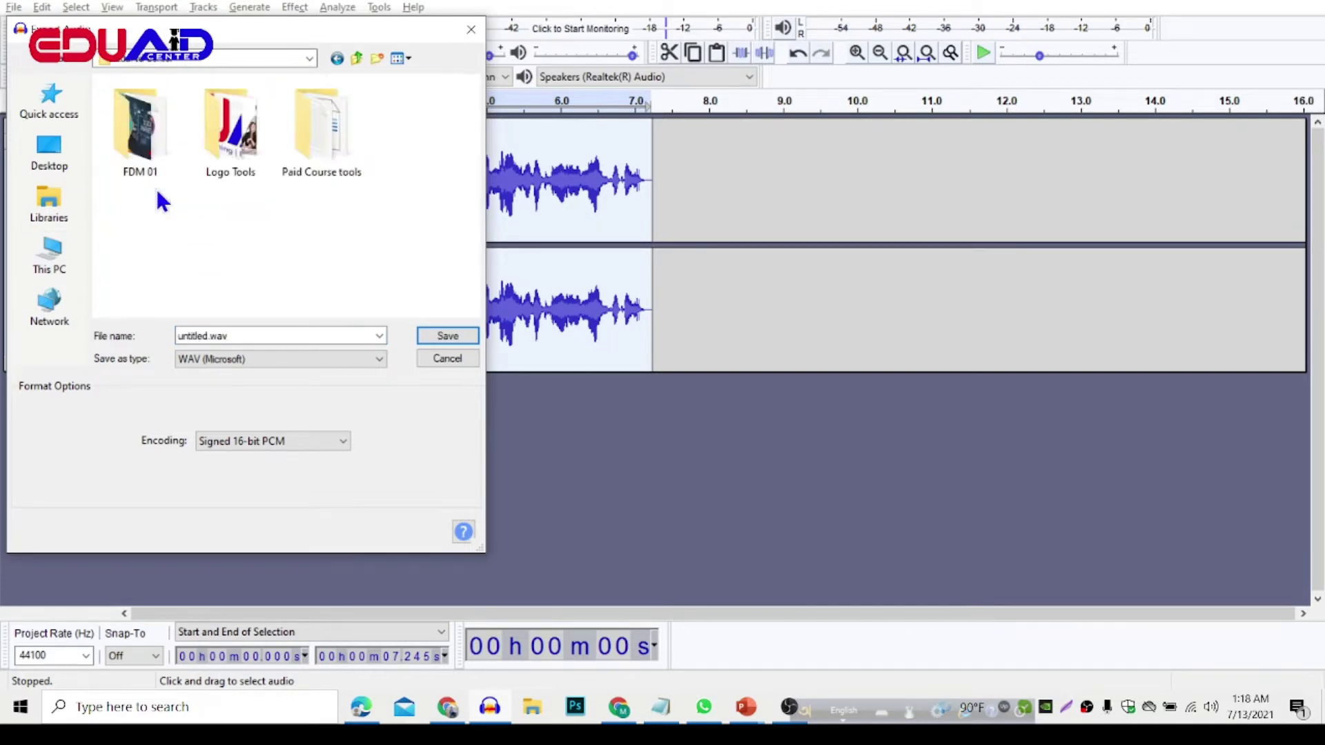
pyautogui.click(143, 147)
pyautogui.doubleClick(142, 147)
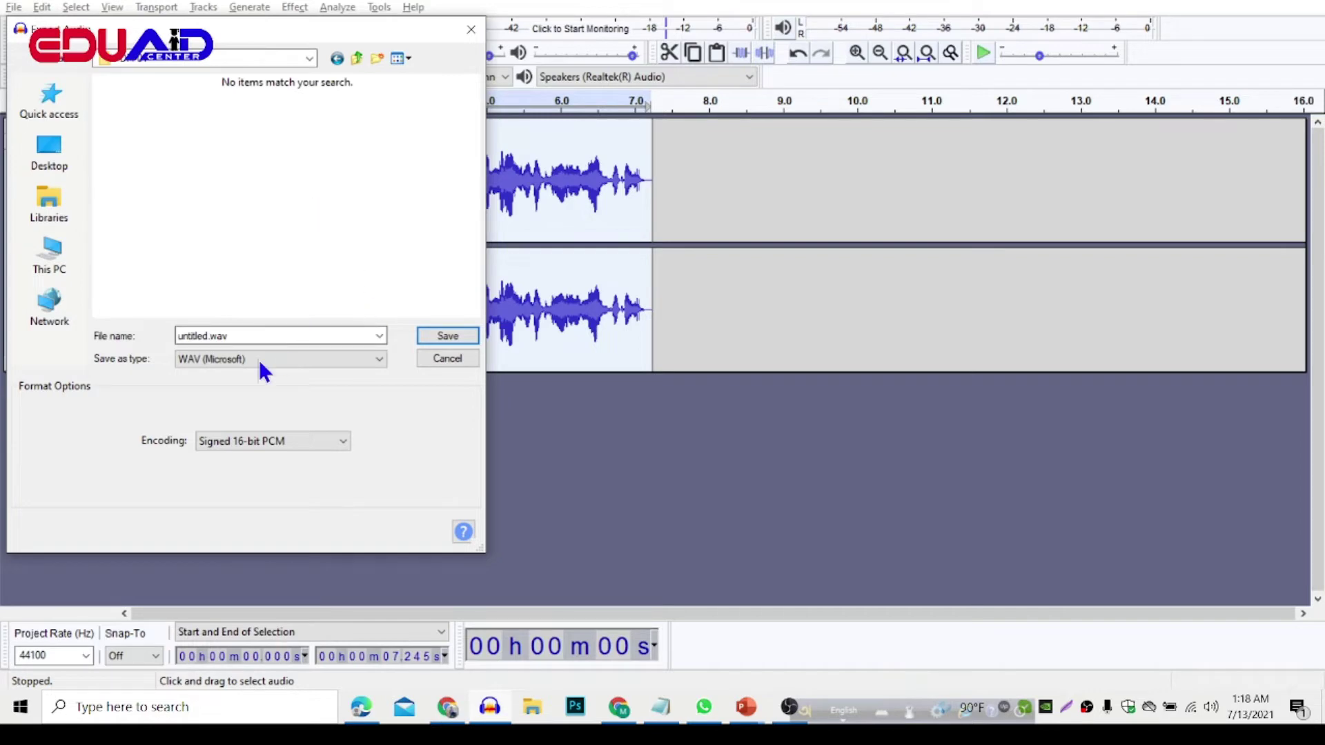
pyautogui.click(440, 335)
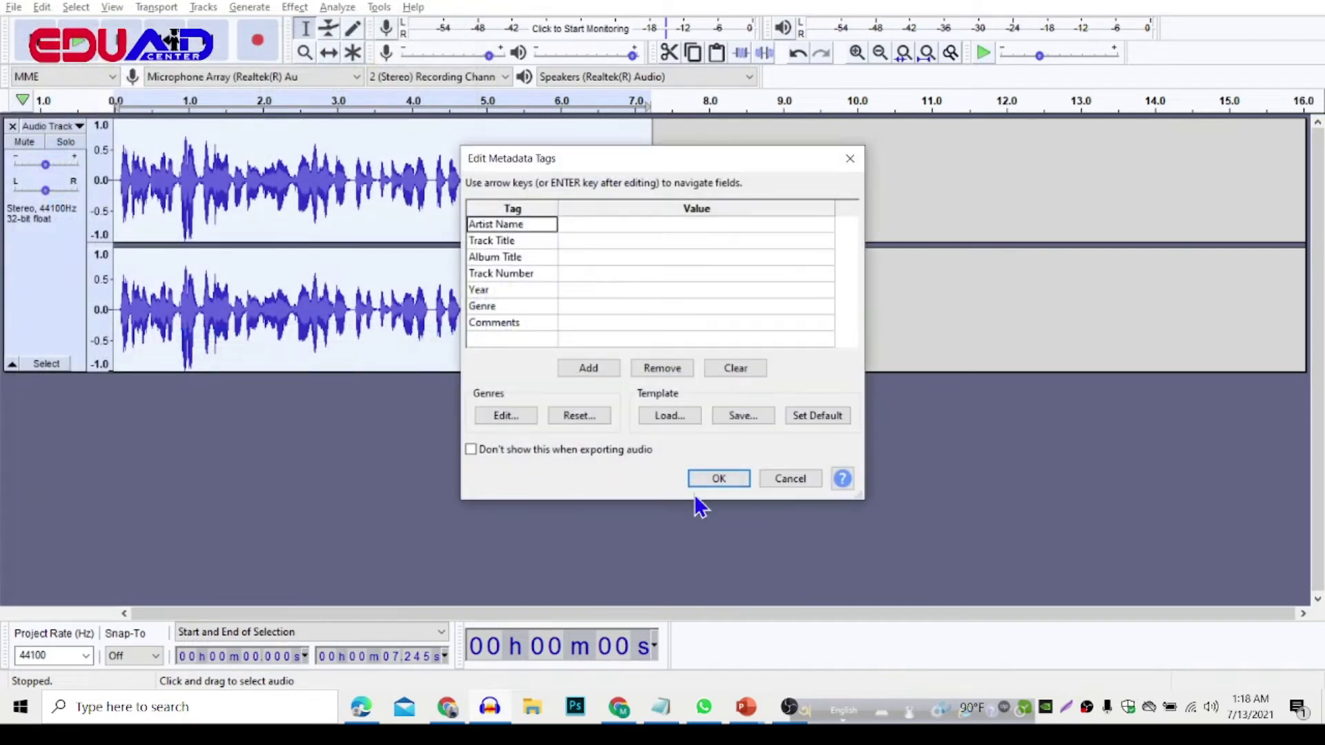
pyautogui.click(720, 476)
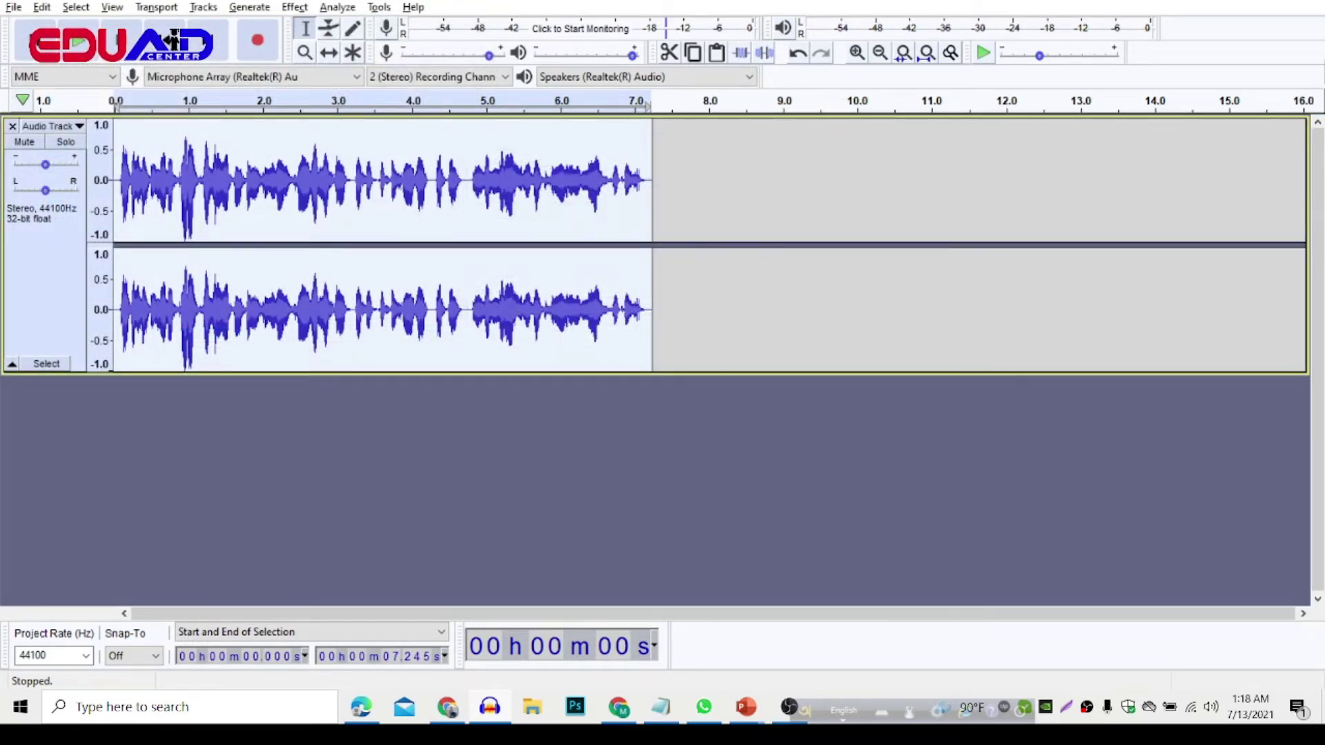
pyautogui.click(1314, 5)
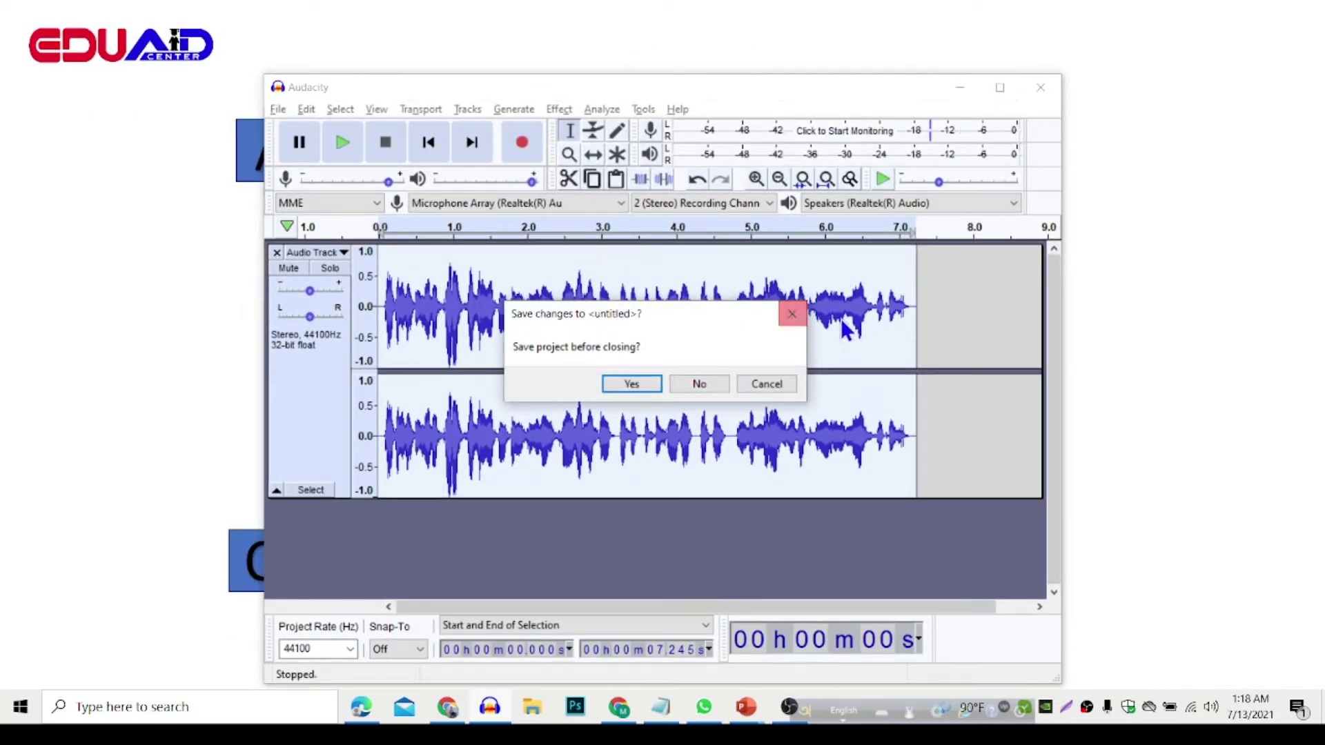
pyautogui.click(792, 314)
pyautogui.click(1000, 88)
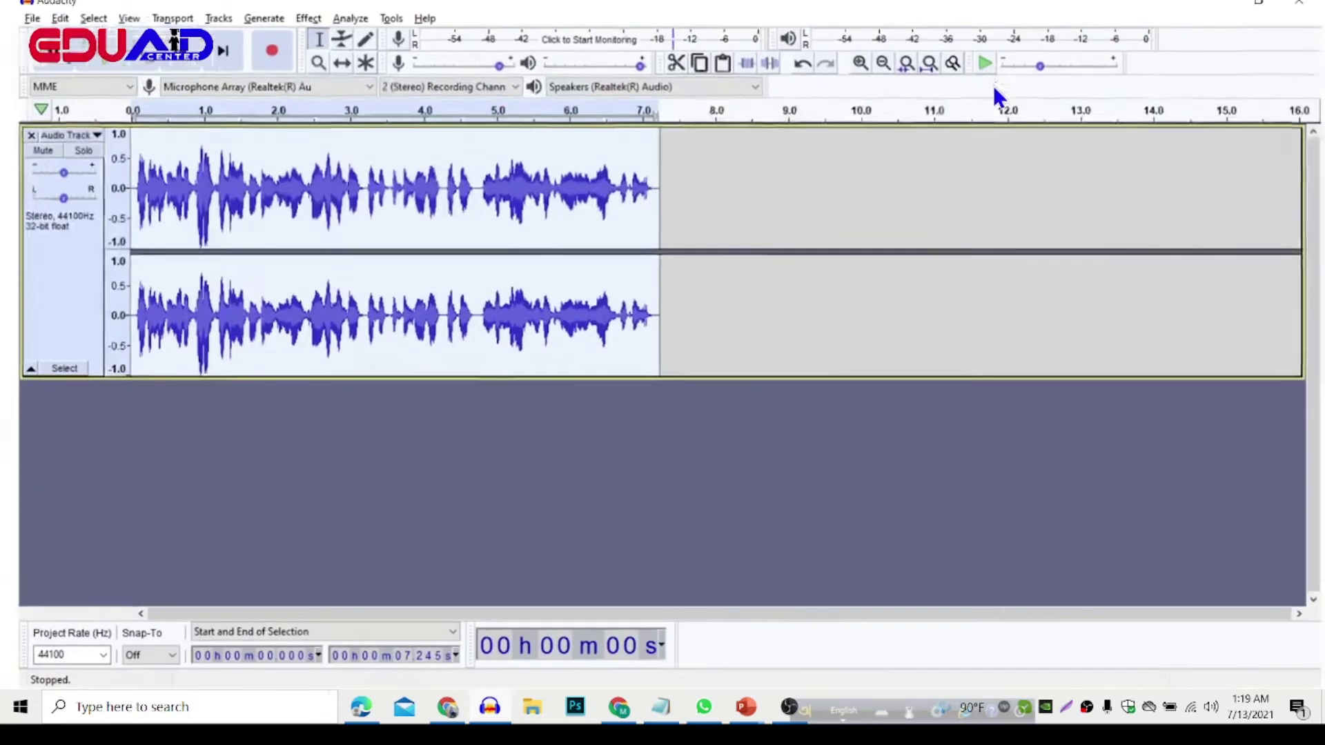
# - Save the Audacity project as asefe in F:\EduAid Center\FDM 01 and close the program
pyautogui.click(14, 8)
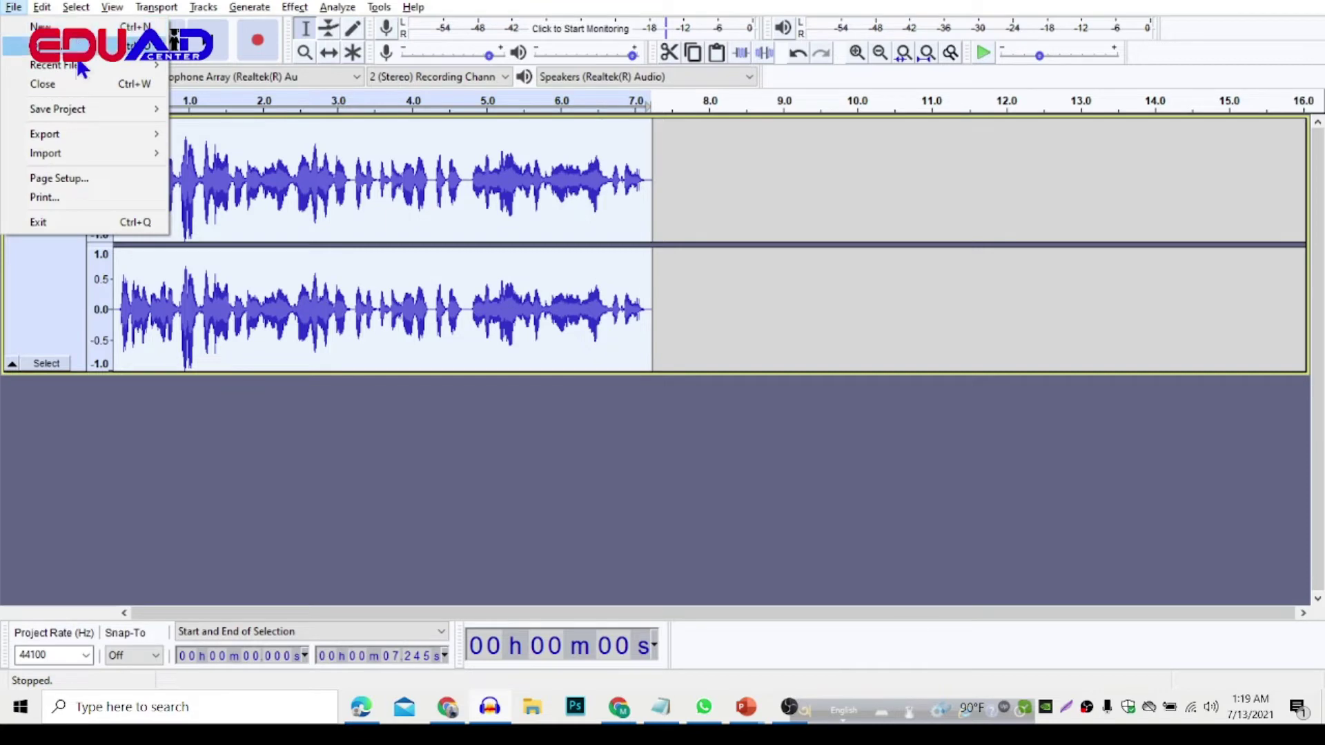
pyautogui.moveTo(41, 9)
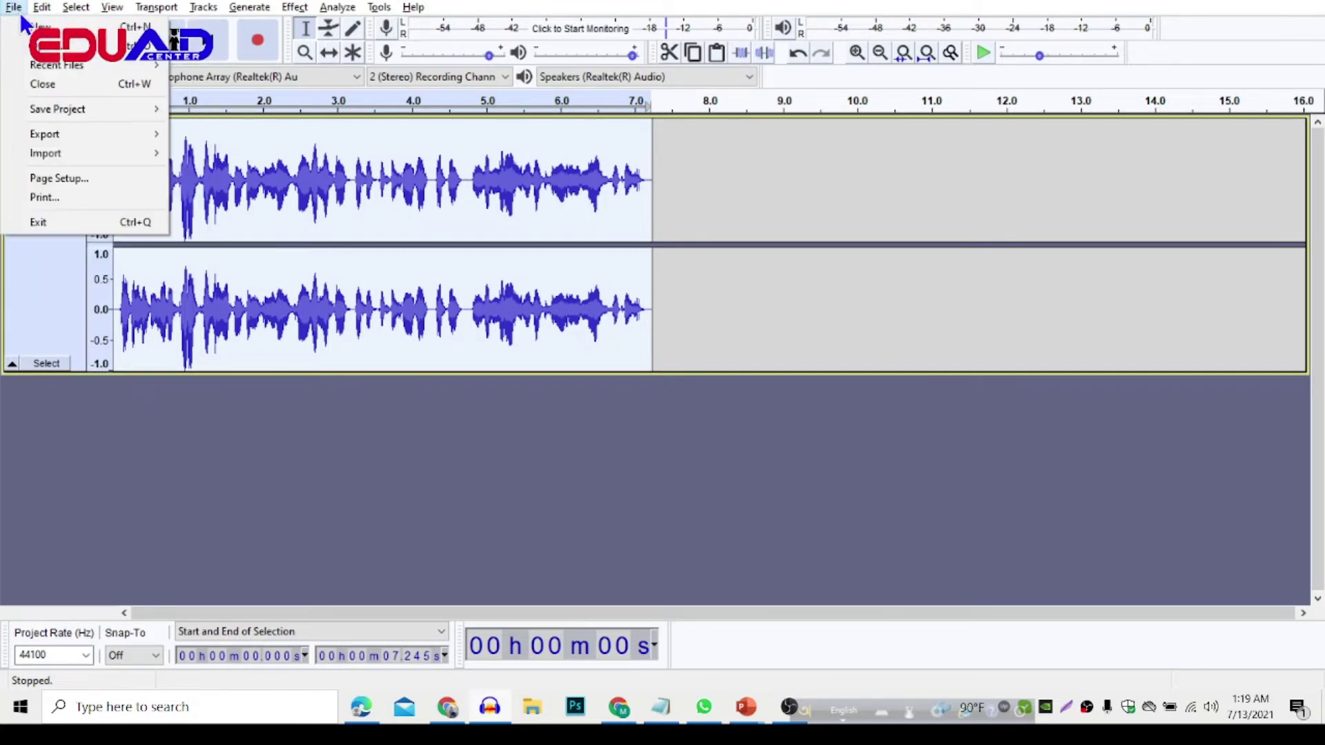
pyautogui.moveTo(59, 111)
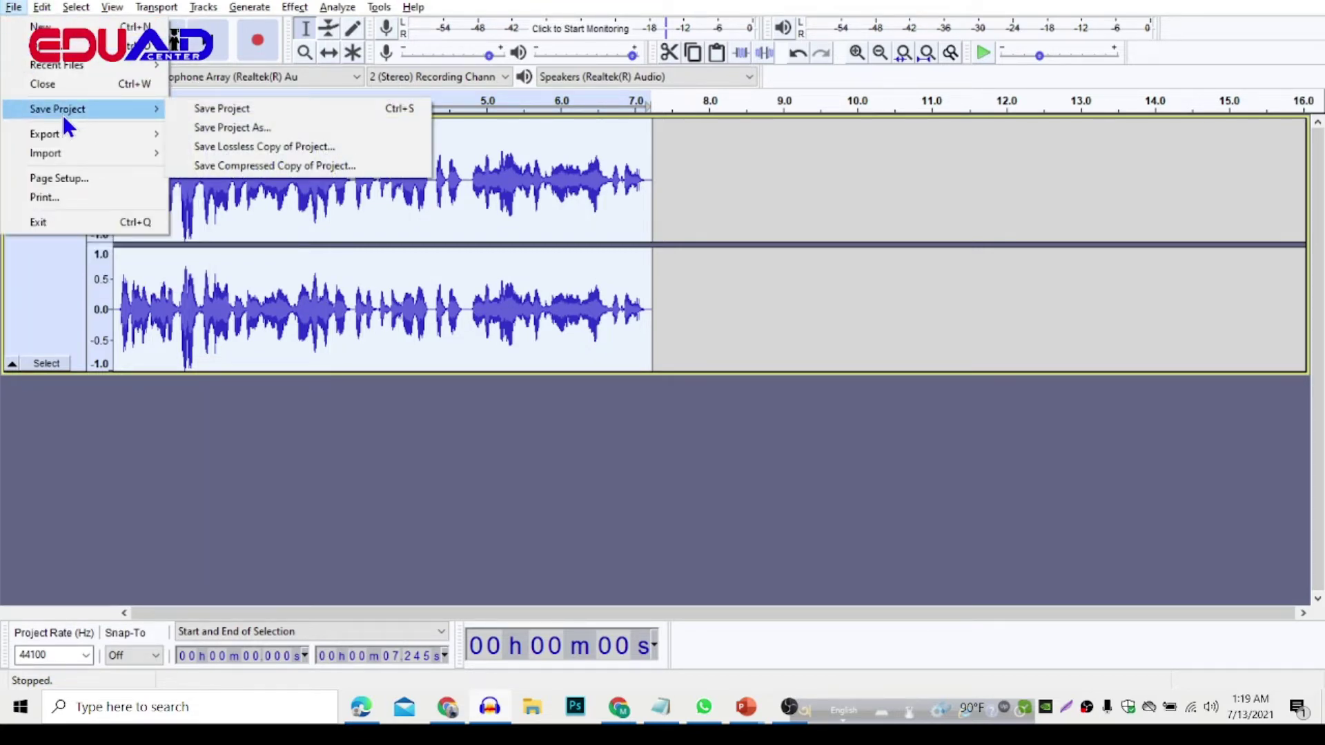
pyautogui.click(203, 111)
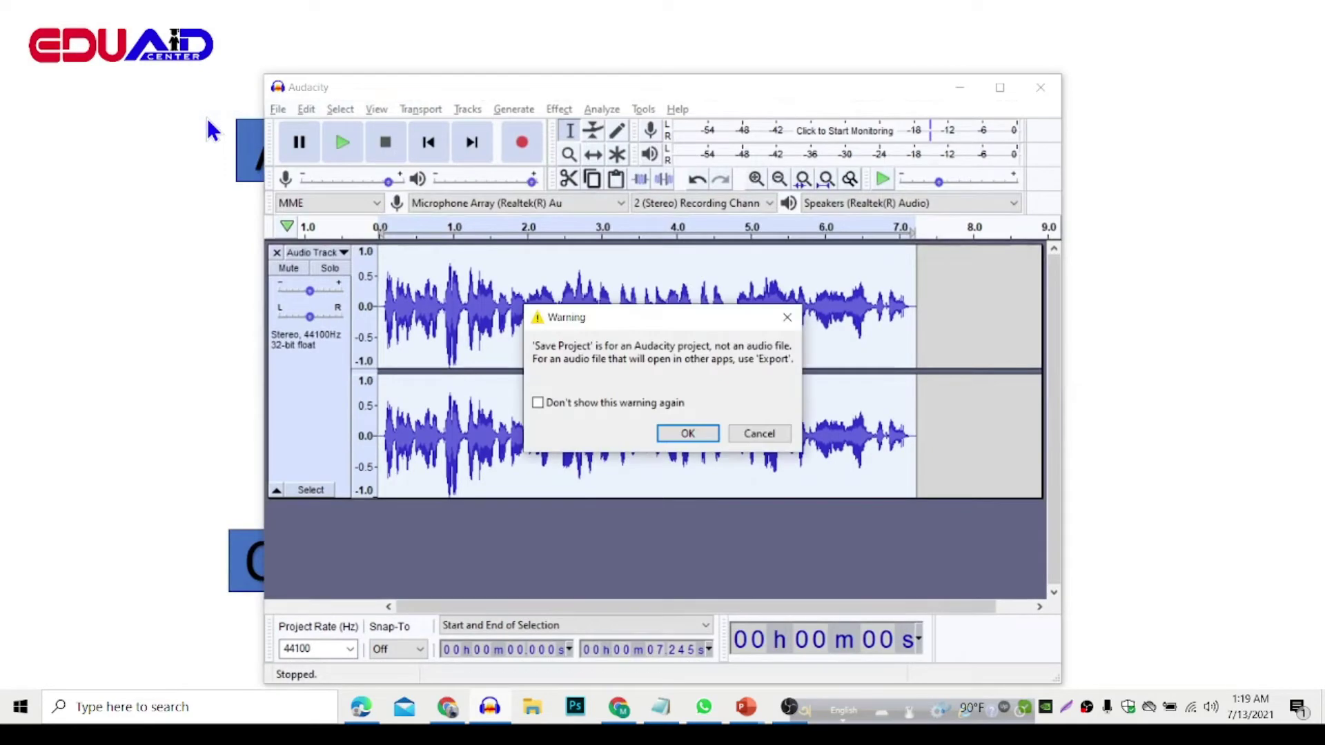
pyautogui.click(690, 436)
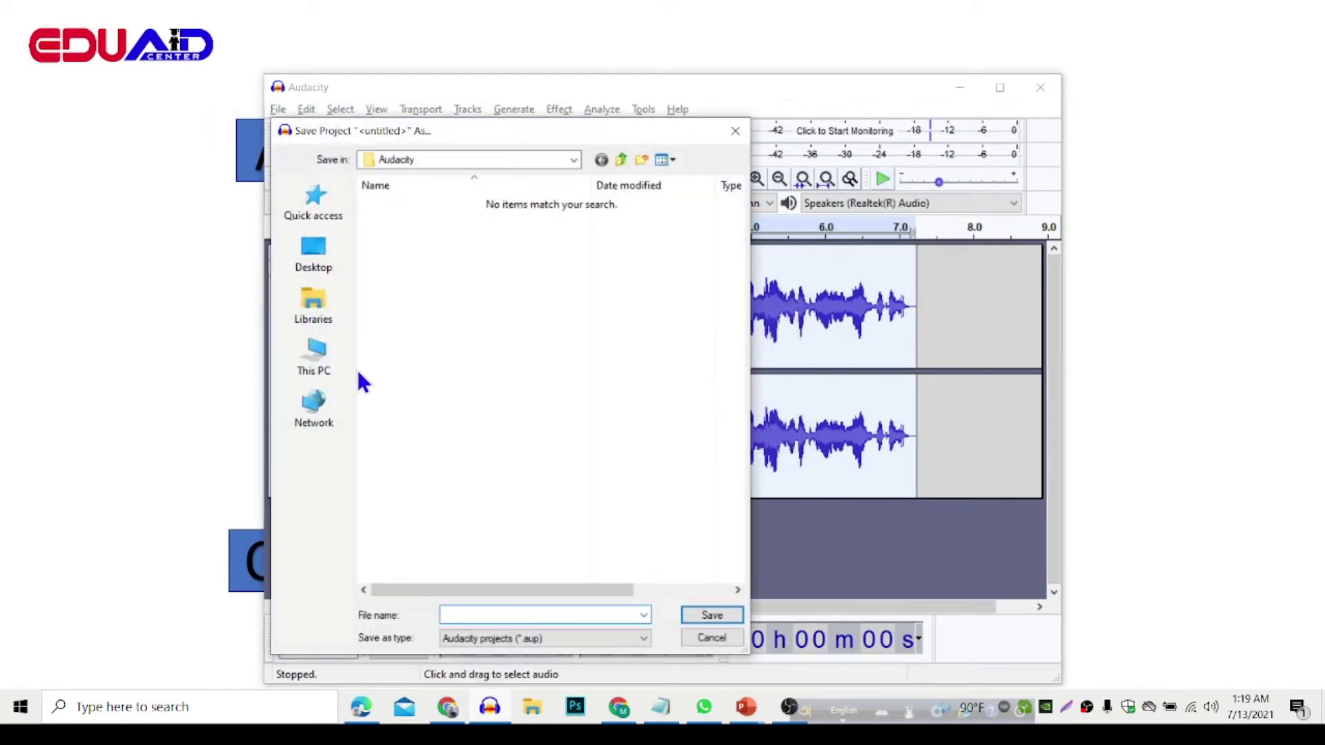
pyautogui.click(321, 367)
pyautogui.scroll(-2, 476, 421)
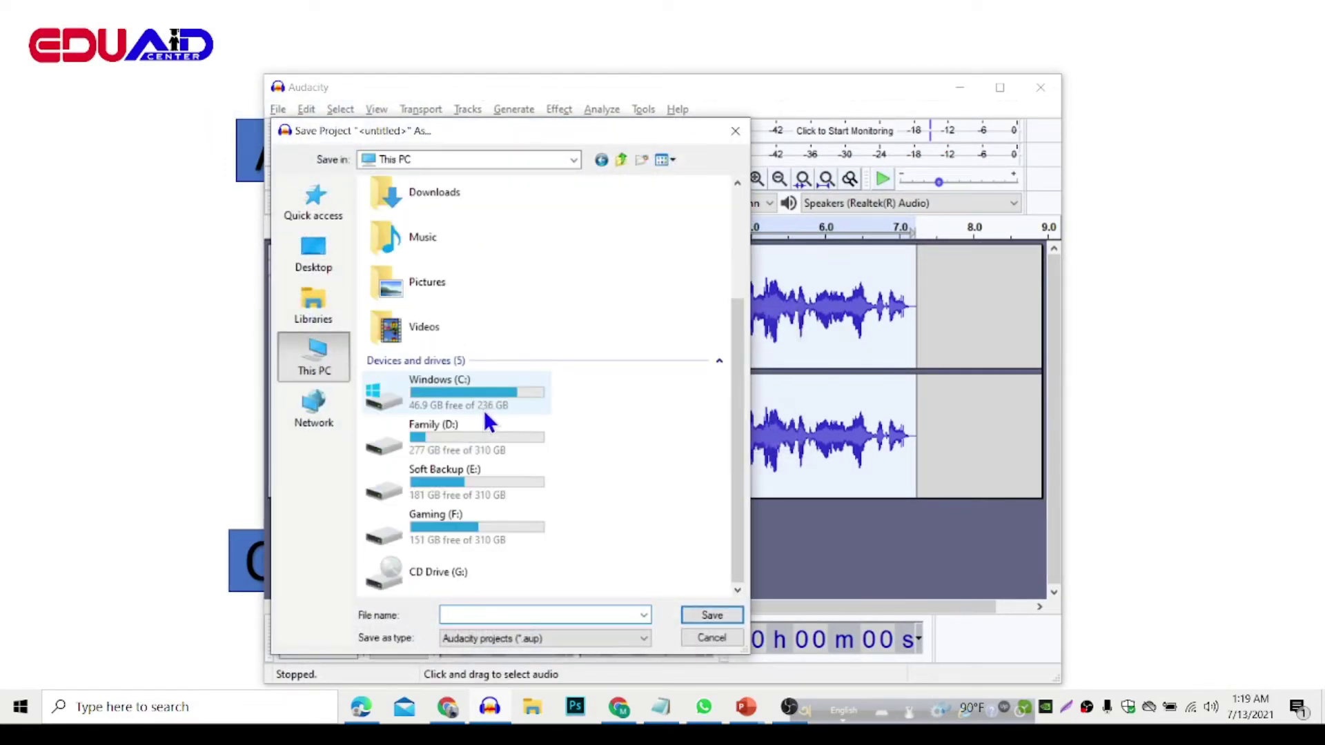
pyautogui.doubleClick(431, 531)
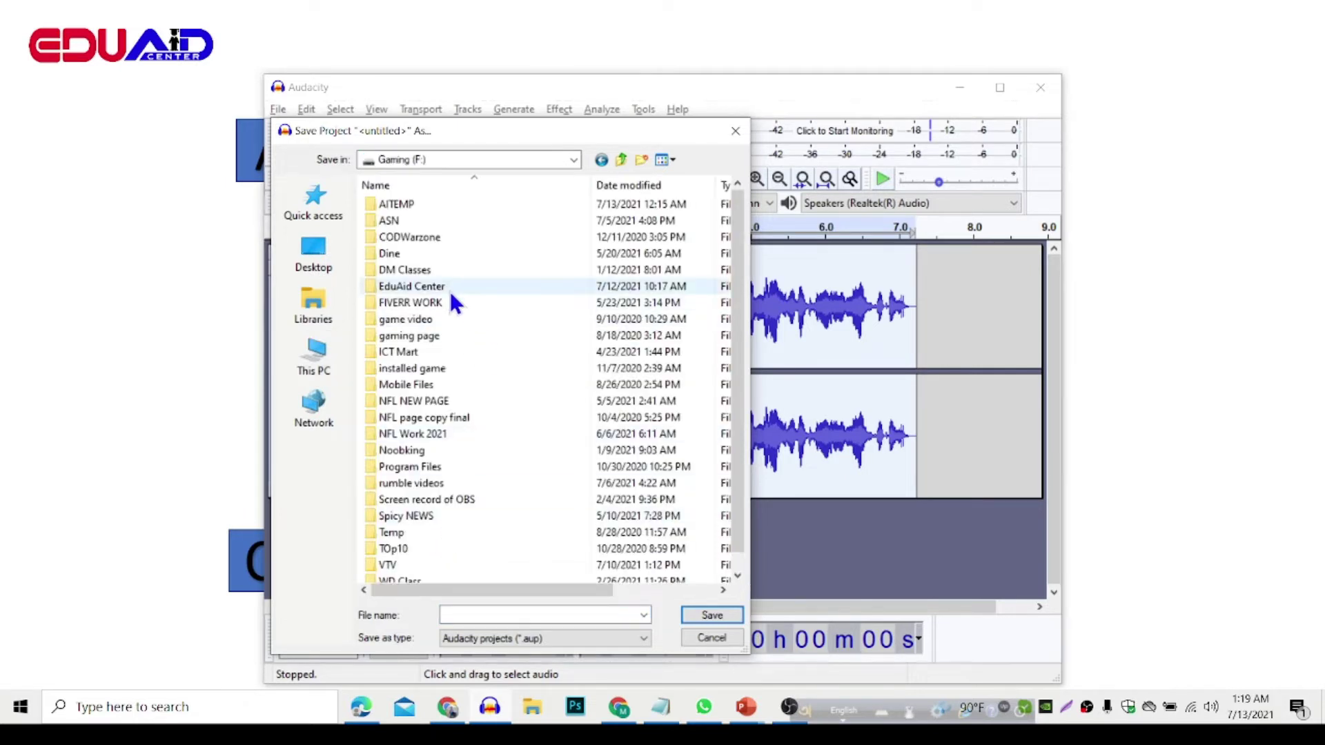
pyautogui.doubleClick(414, 291)
pyautogui.doubleClick(413, 263)
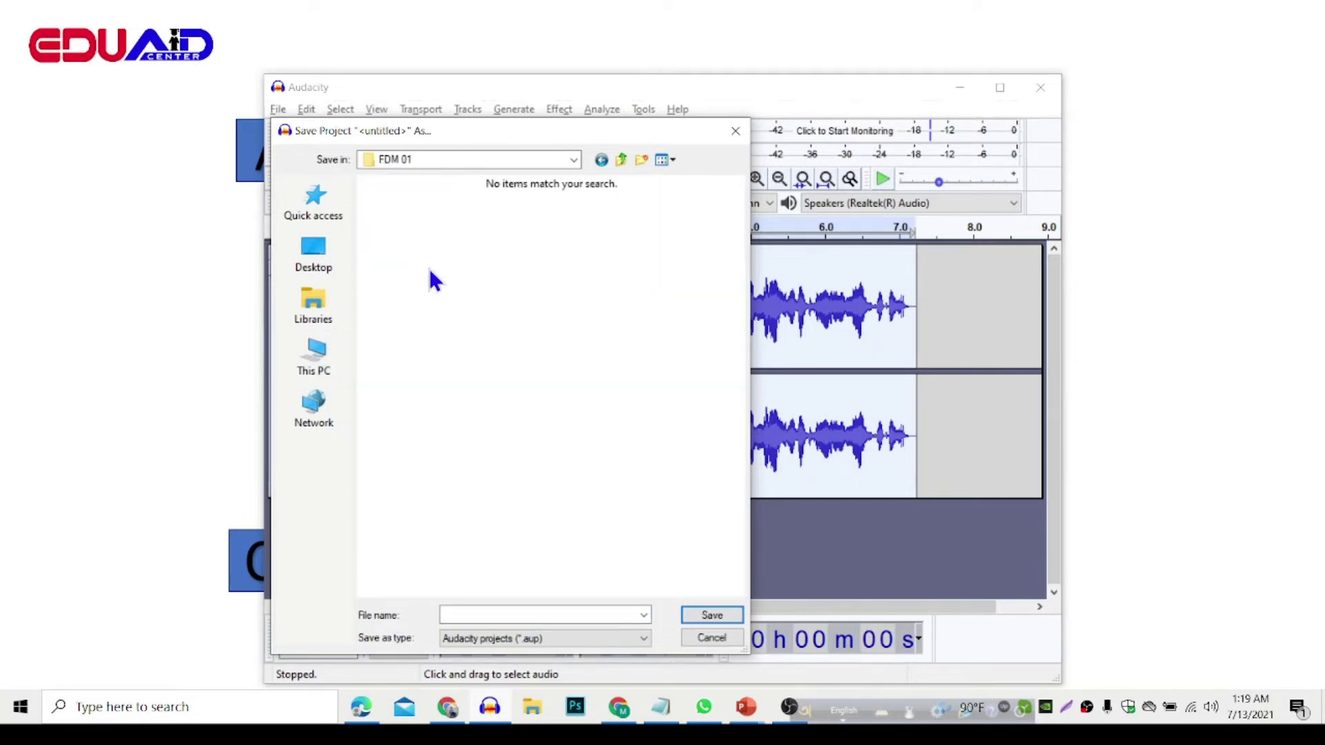
pyautogui.click(598, 616)
pyautogui.write('asefe')
pyautogui.click(713, 614)
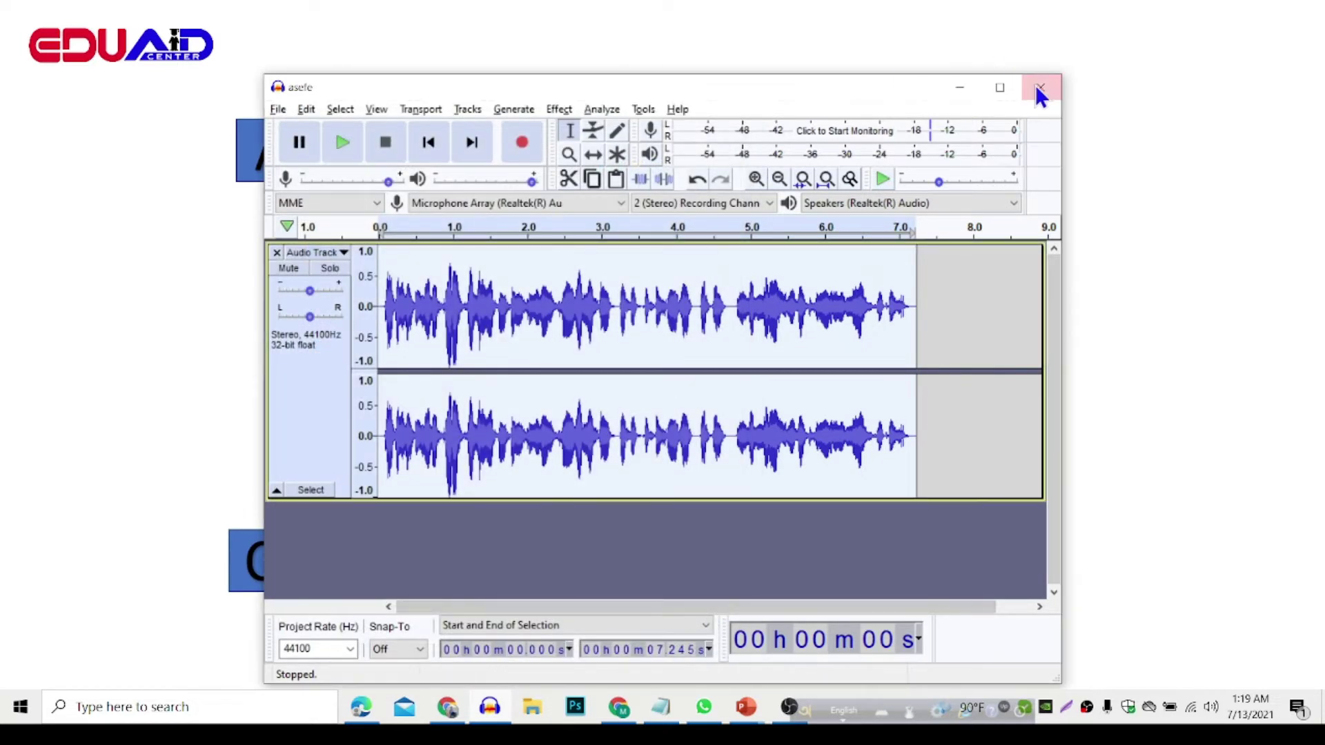
pyautogui.click(1037, 88)
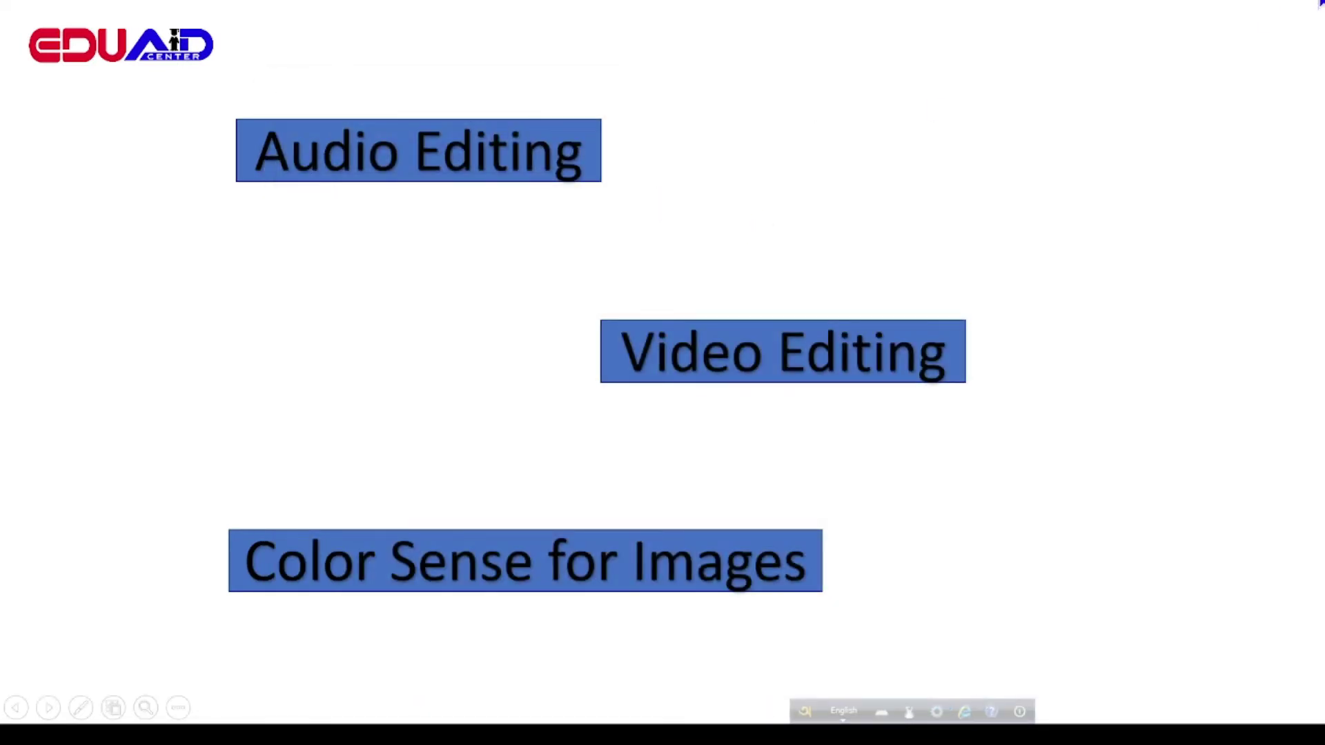
# - Launch The Levelator from the desktop and close the running PowerPoint slide show
pyautogui.press('super+d')
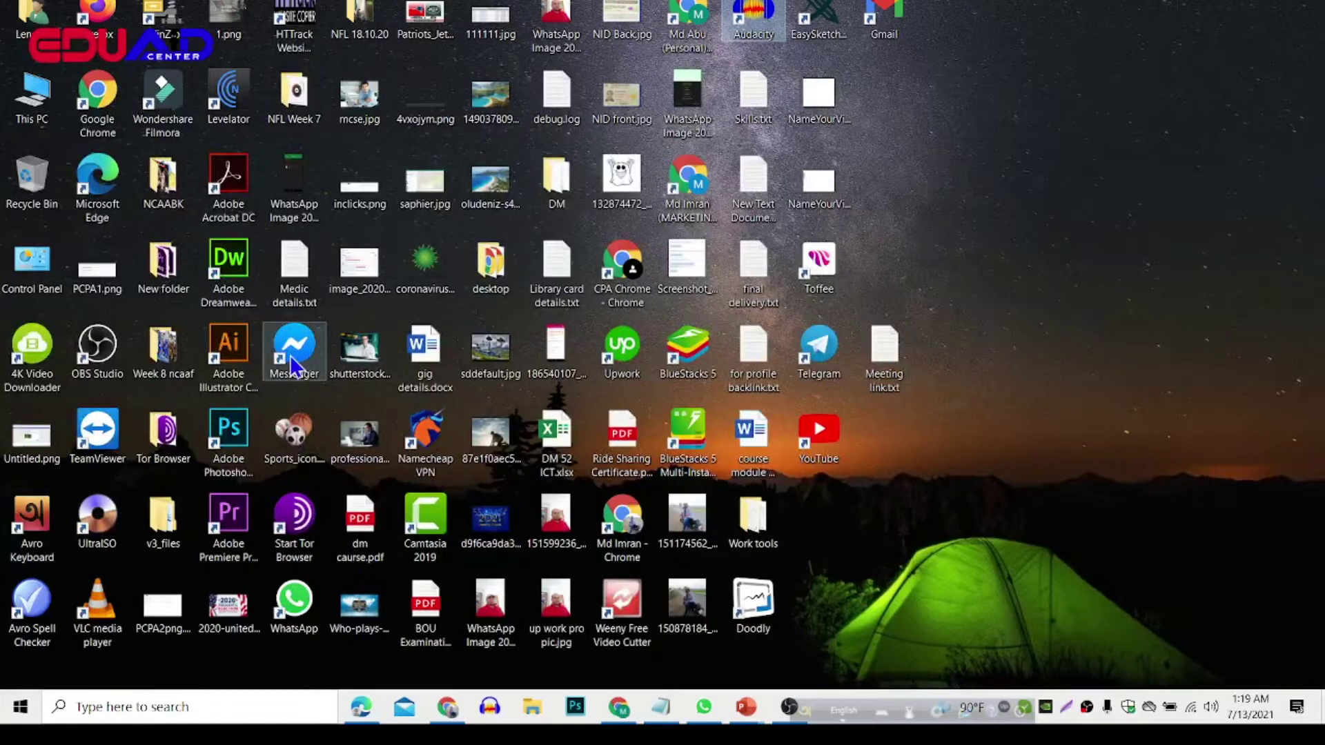
pyautogui.doubleClick(243, 110)
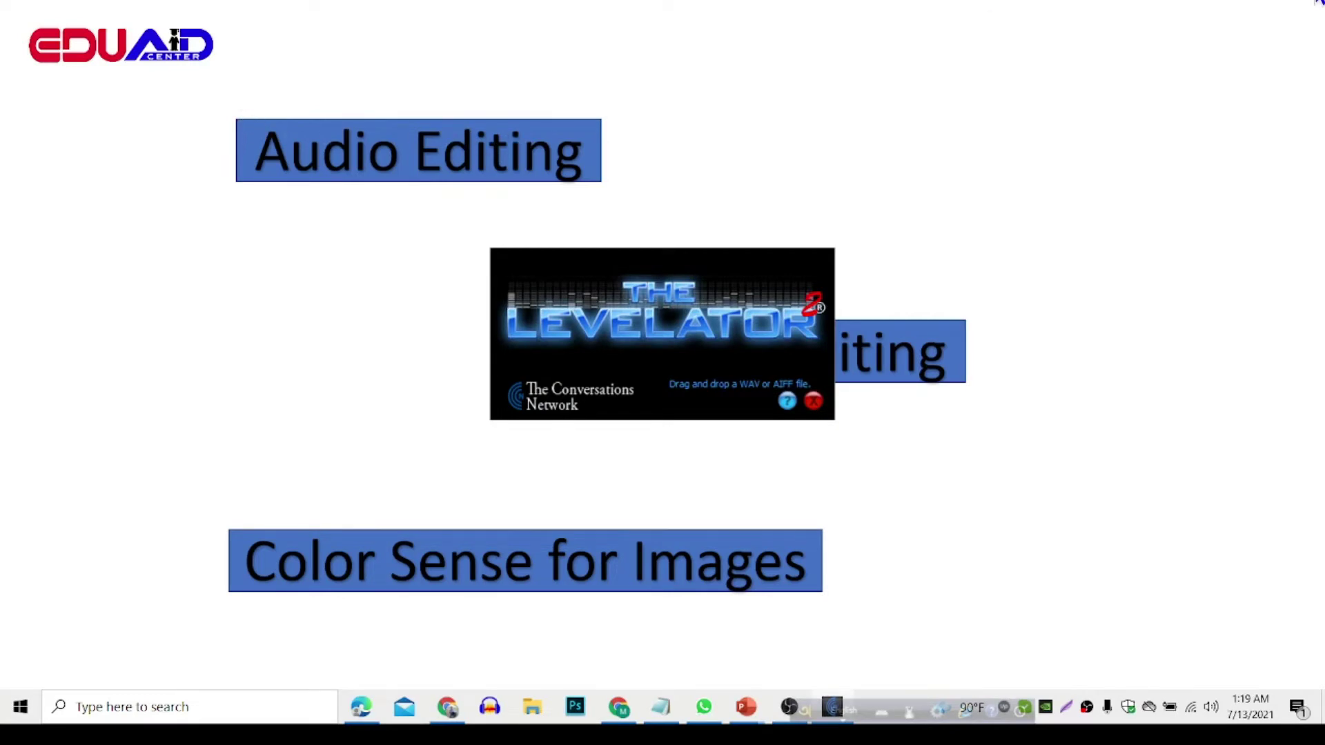
pyautogui.hotkey('alt', 'Tab')
pyautogui.press('Escape')
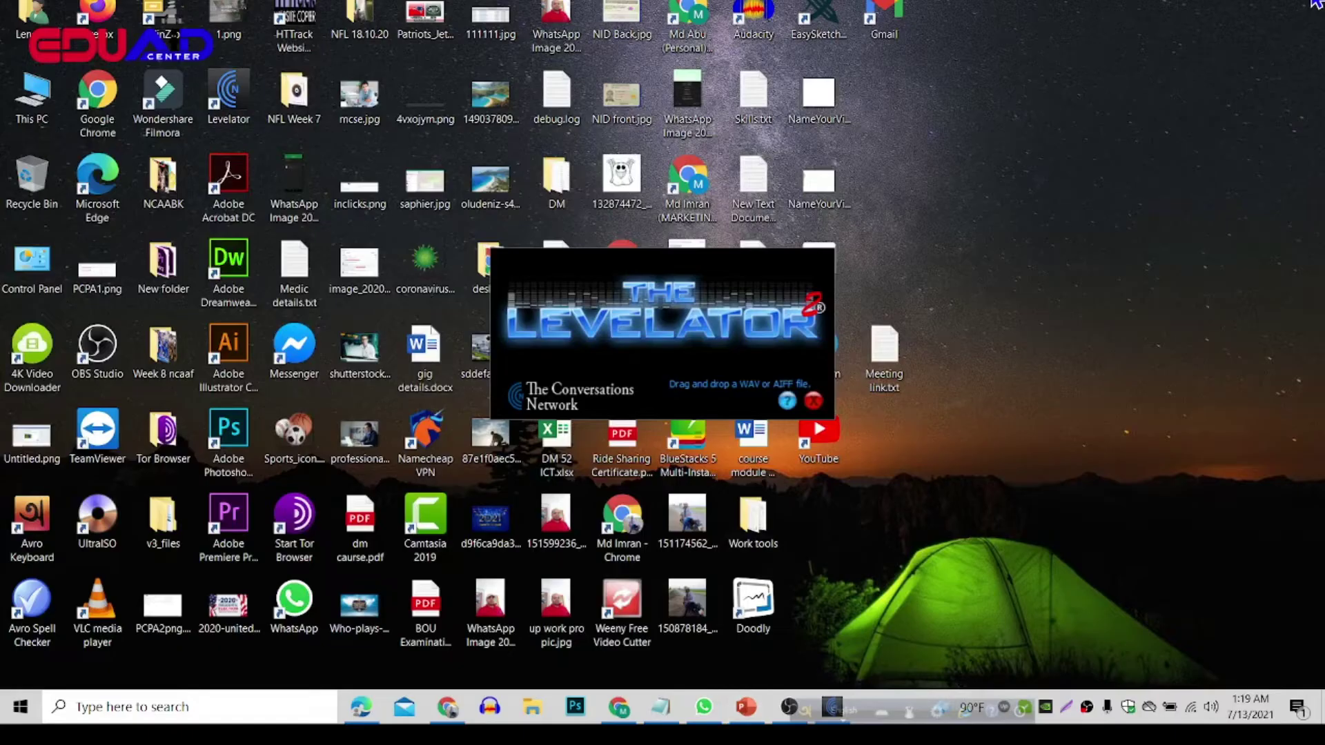
pyautogui.rightClick(756, 711)
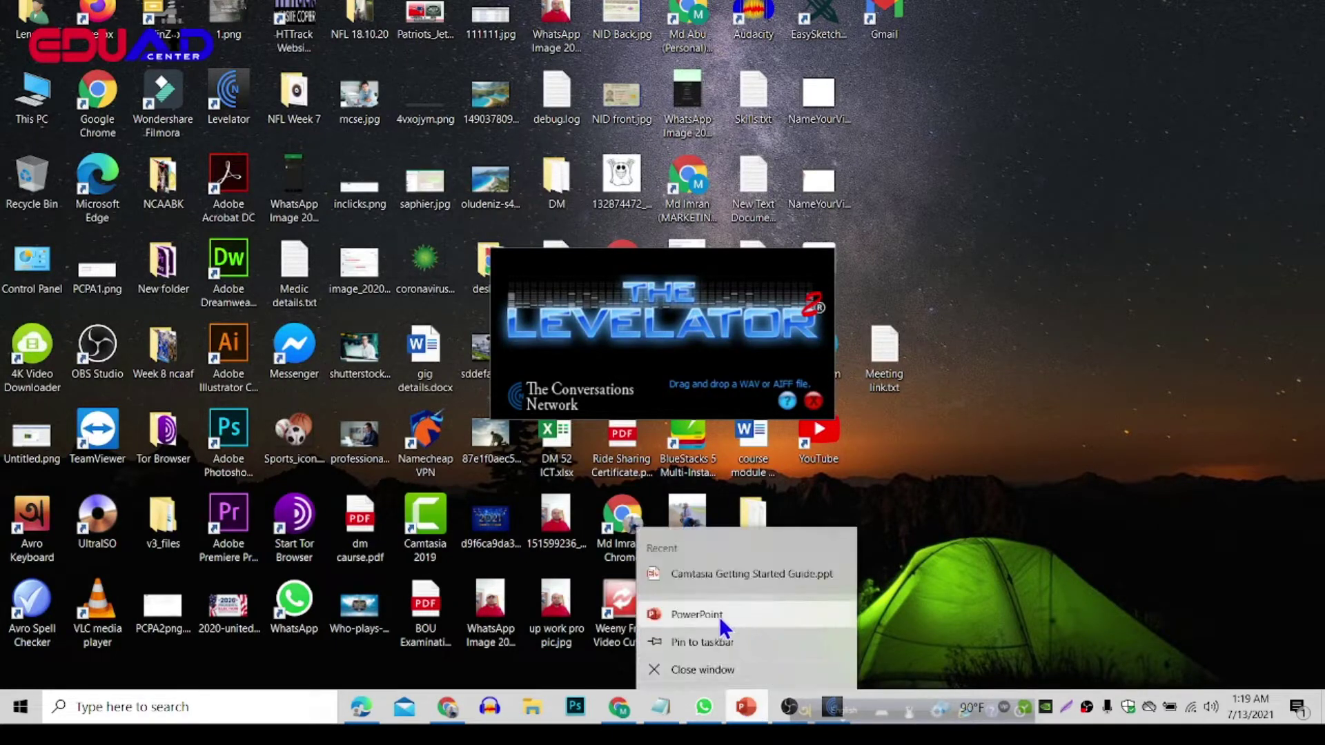
pyautogui.click(683, 669)
pyautogui.click(704, 381)
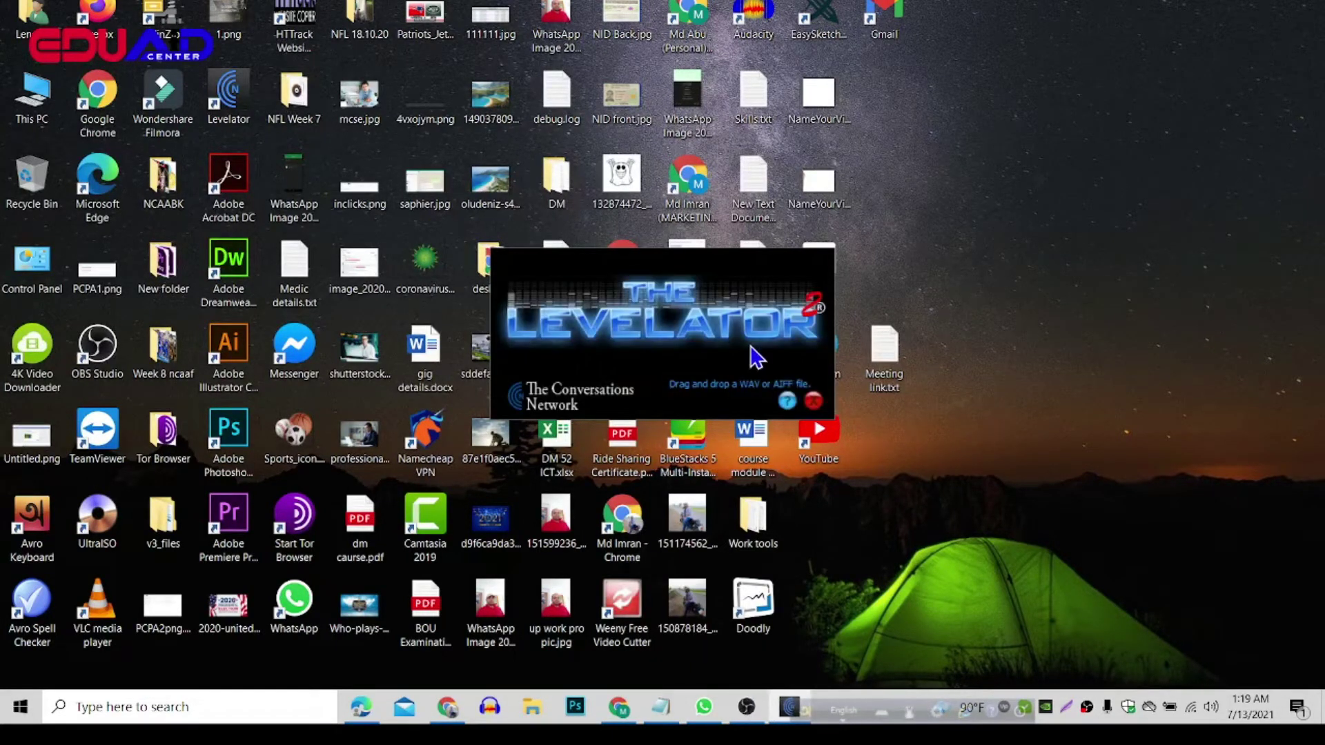
# - Open the folder F:\EduAid Center\FDM 01 in File Explorer
pyautogui.click(533, 709)
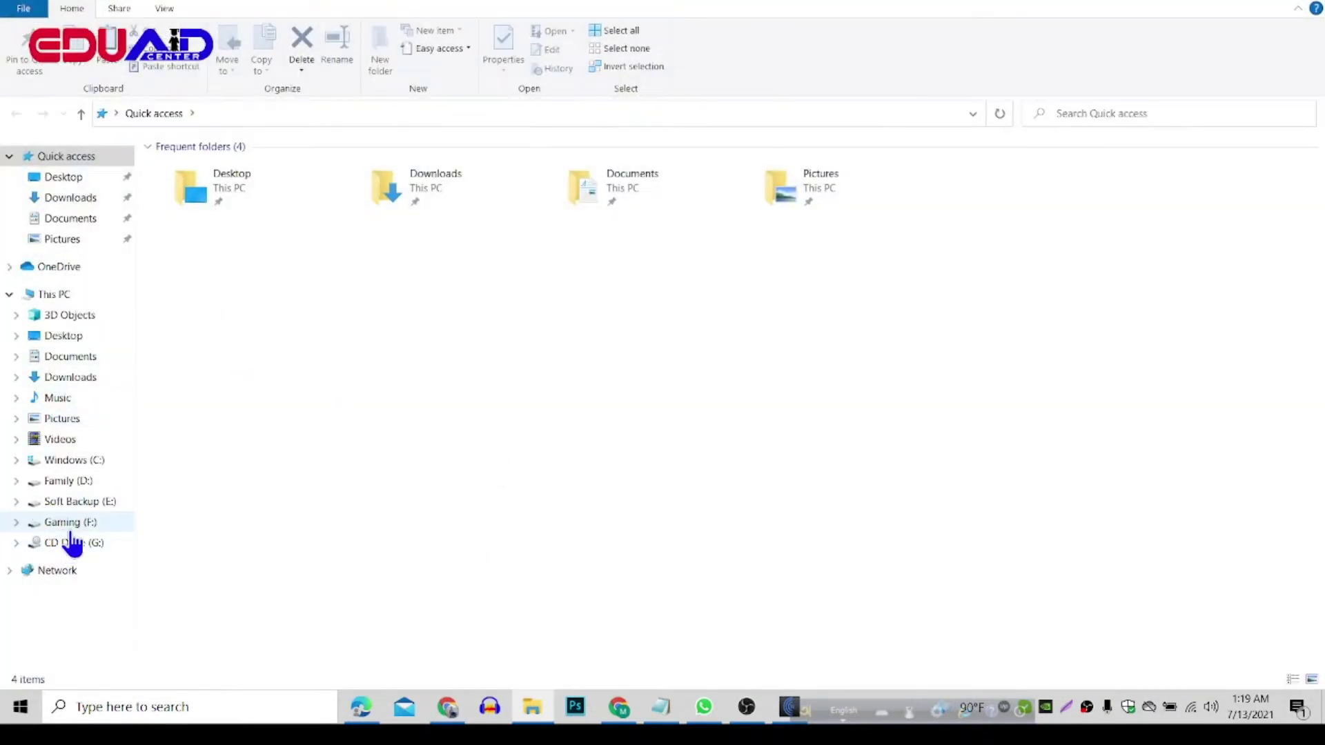
pyautogui.click(69, 522)
pyautogui.doubleClick(209, 261)
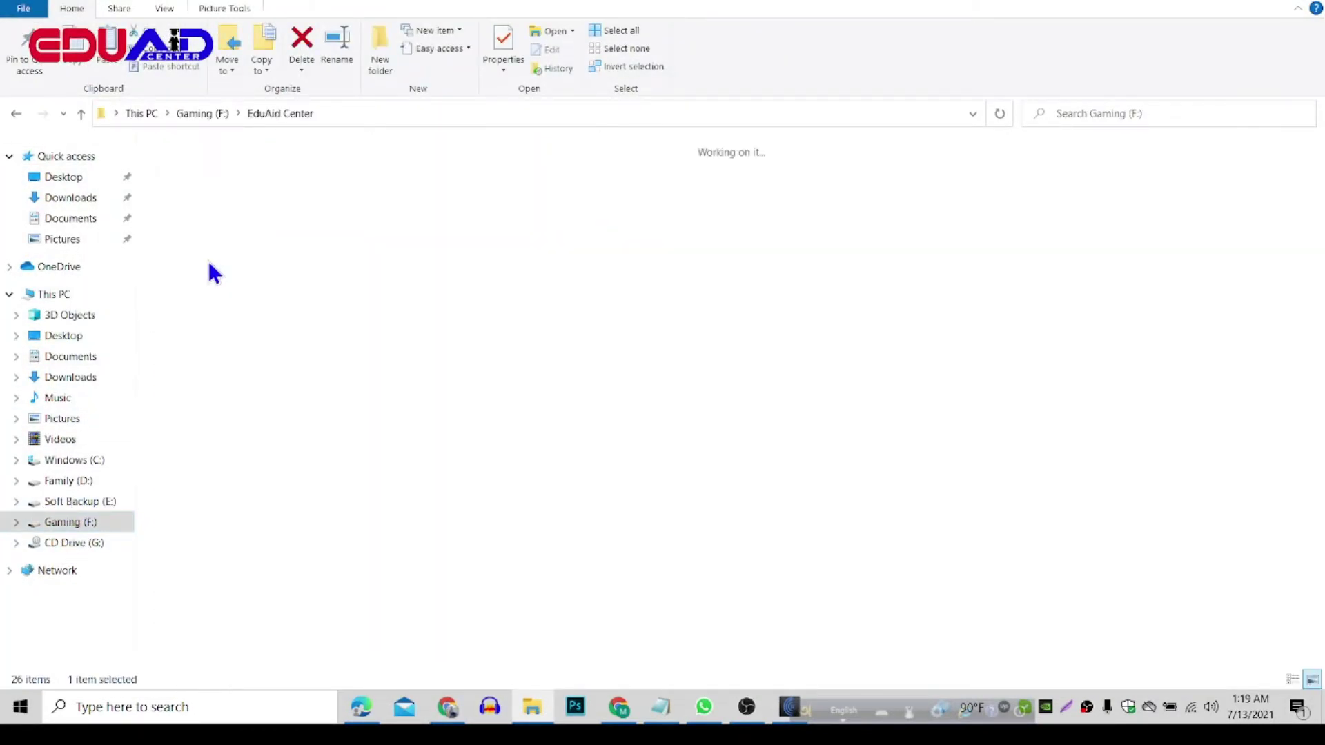
pyautogui.doubleClick(193, 204)
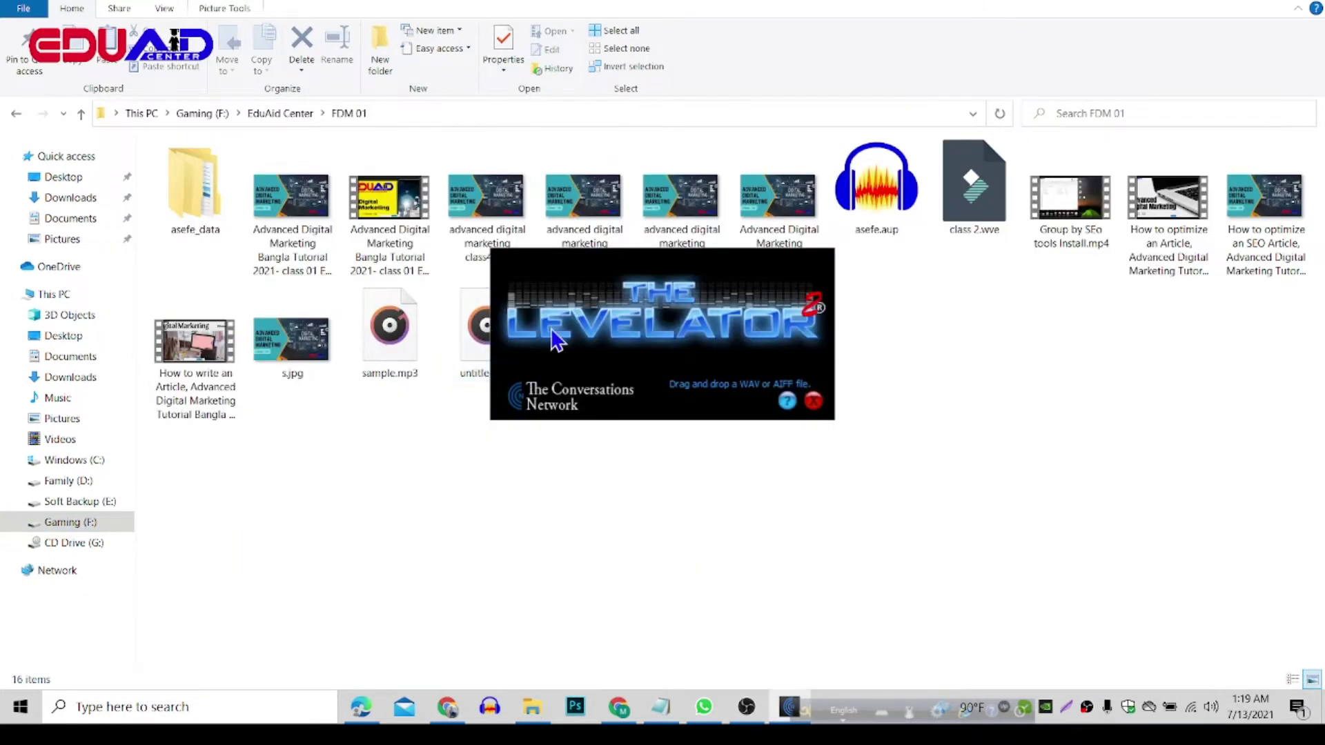
# - Process untitled.wav with The Levelator and select the resulting file untitled.output.wav in the folder
pyautogui.moveTo(600, 272); pyautogui.dragTo(720, 275)
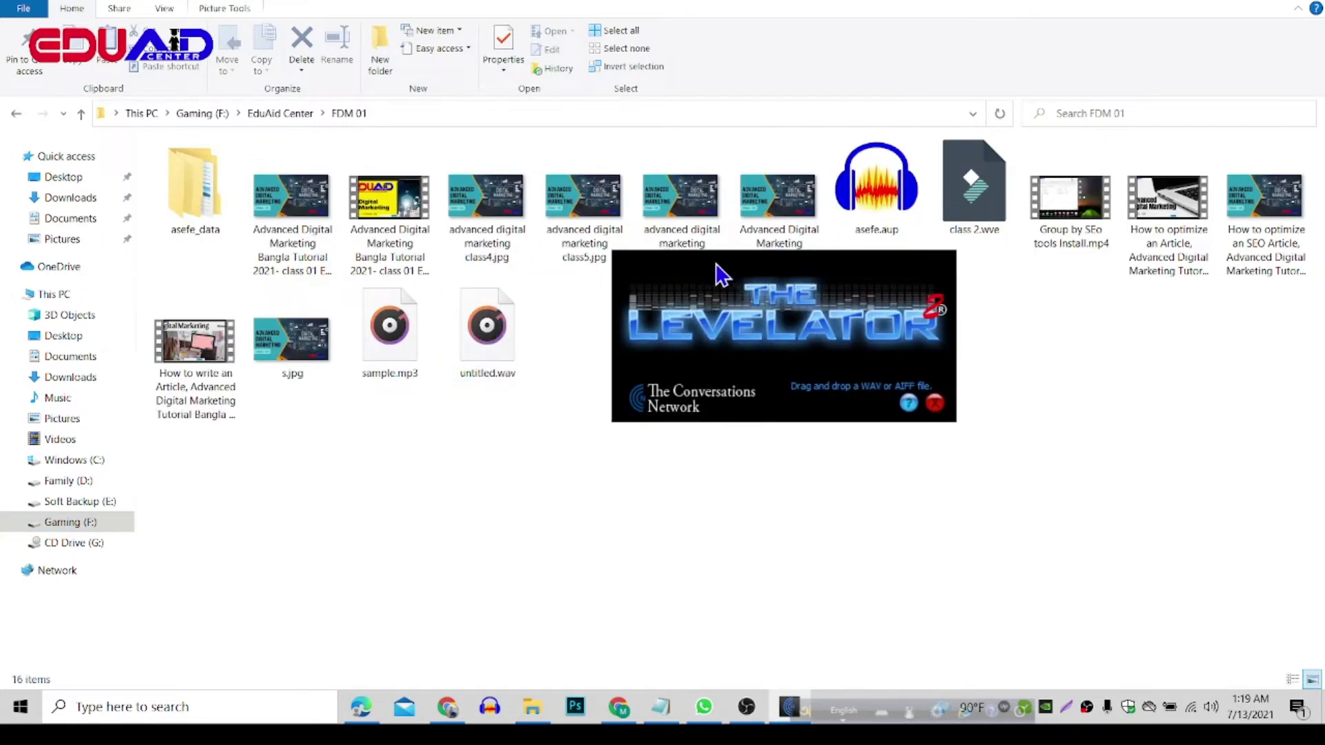
pyautogui.click(497, 345)
pyautogui.moveTo(492, 340); pyautogui.dragTo(779, 338)
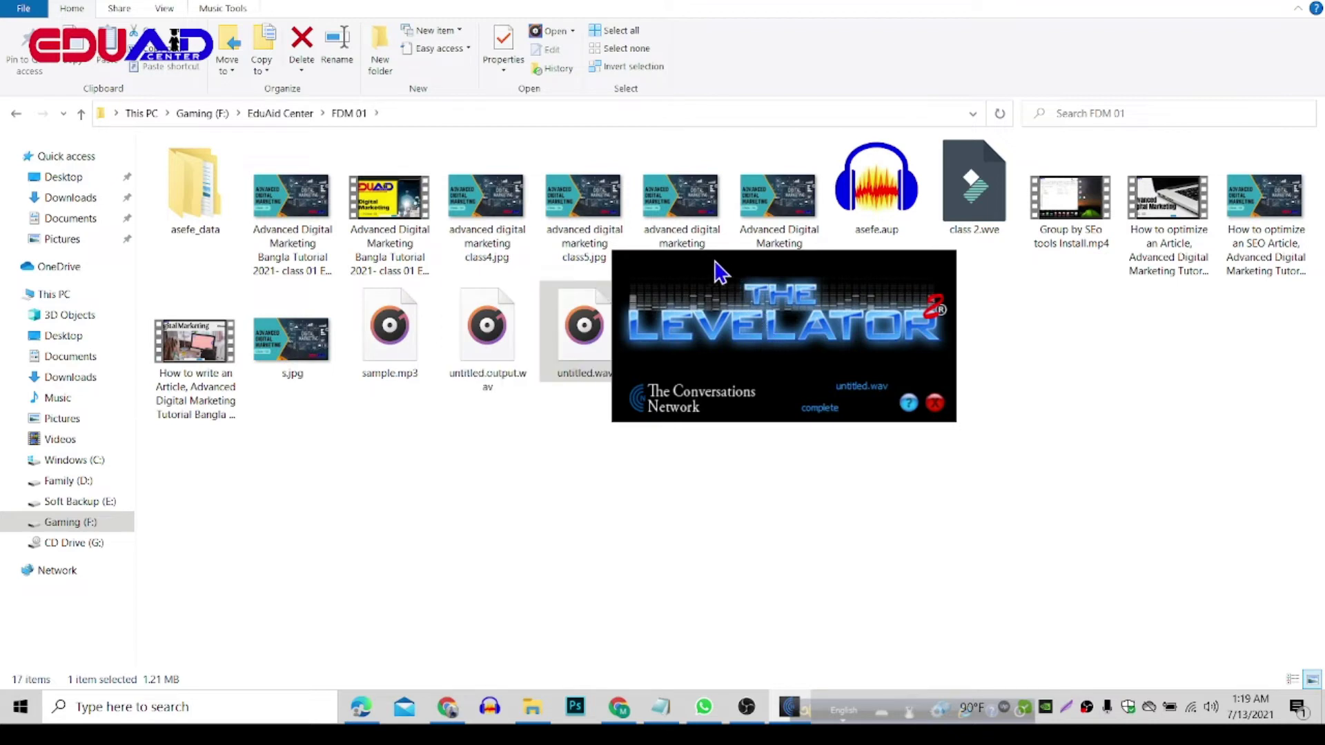
pyautogui.moveTo(713, 269); pyautogui.dragTo(925, 293)
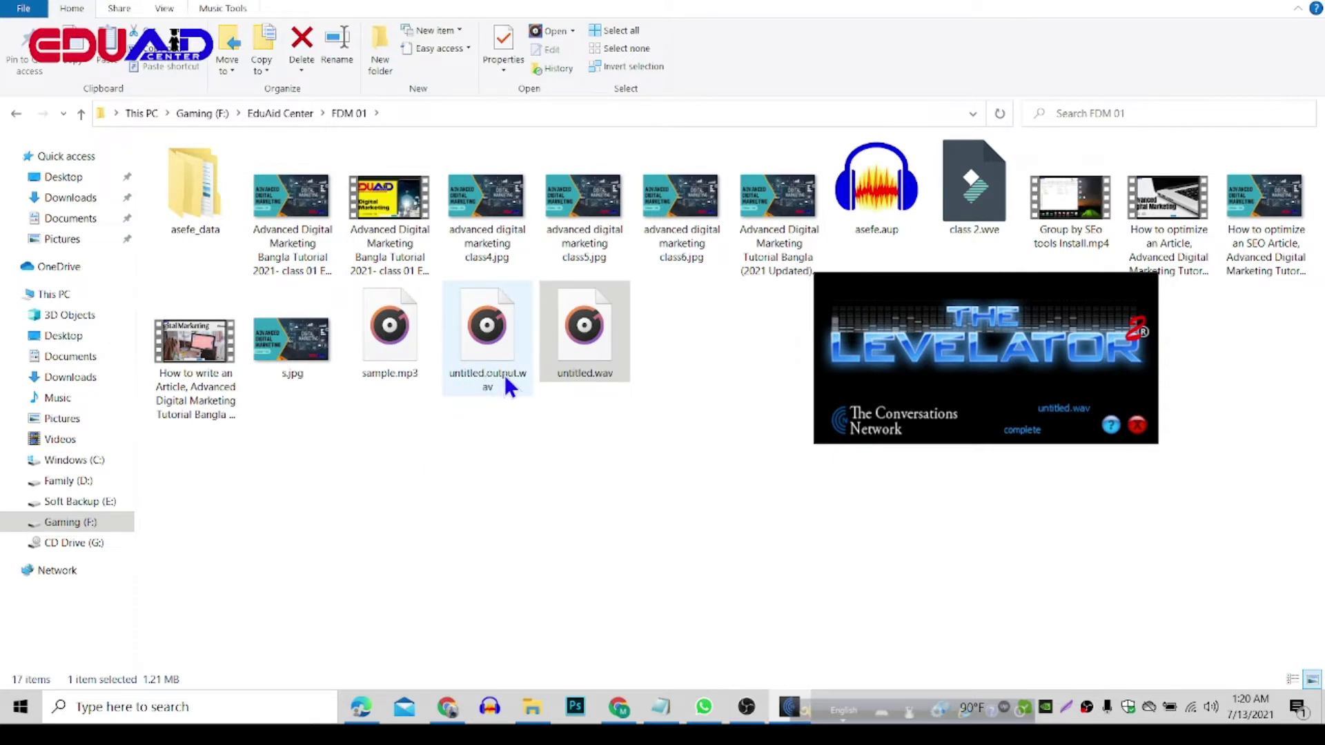
pyautogui.click(496, 346)
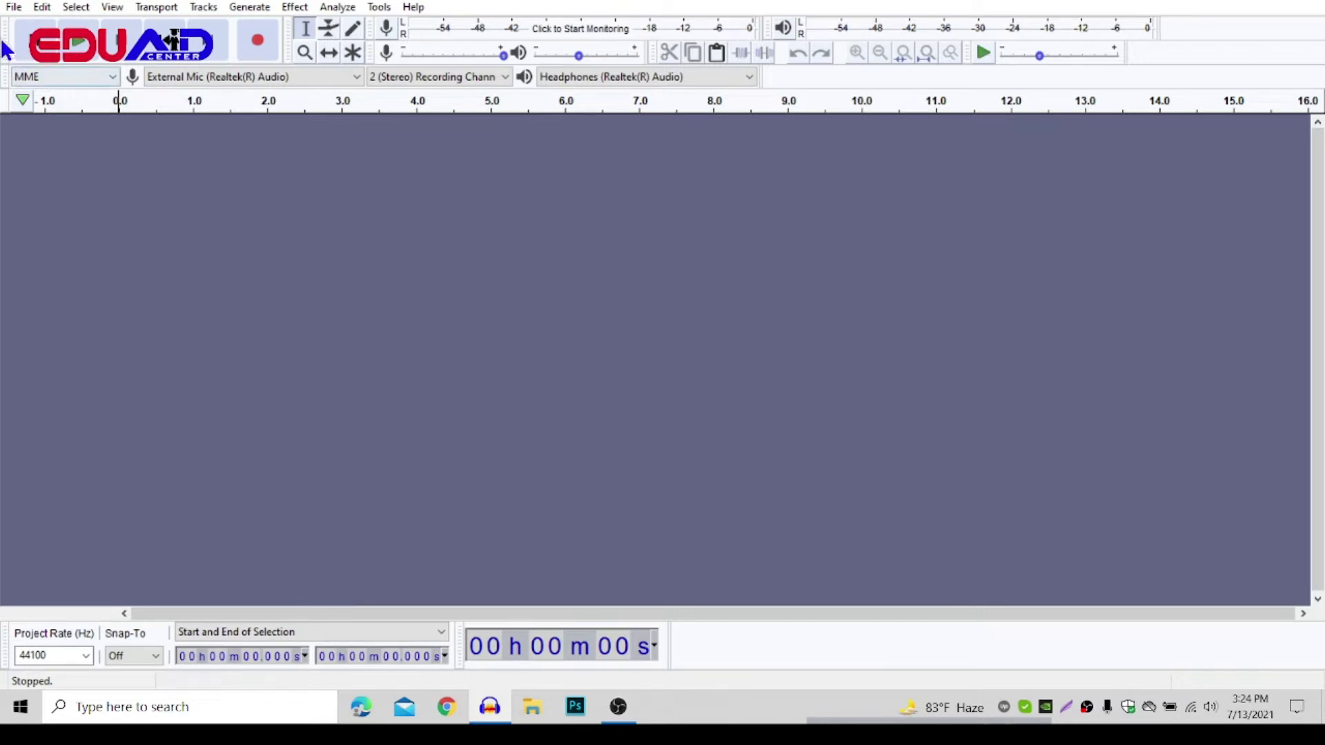
# - Import sample.mp3 from F:\EduAid Center\FDM 01 into the empty Audacity project
pyautogui.click(13, 7)
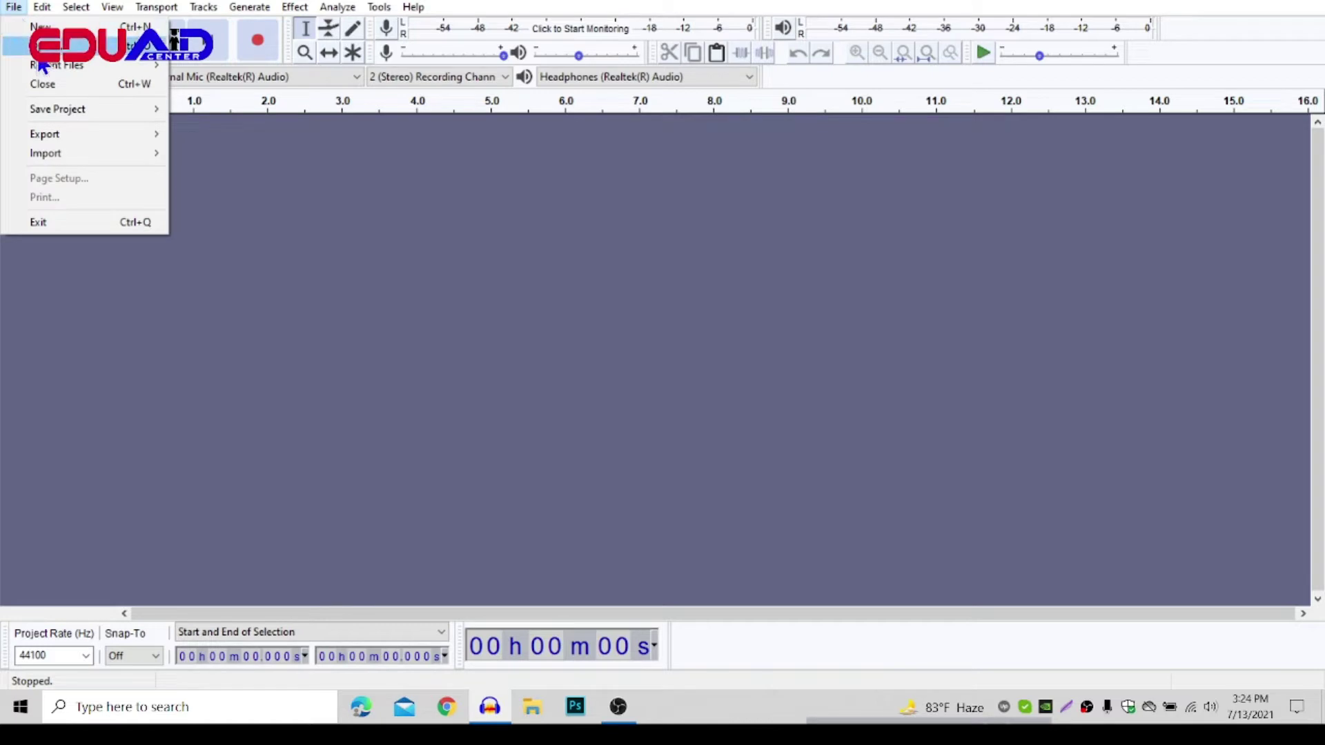
pyautogui.click(372, 296)
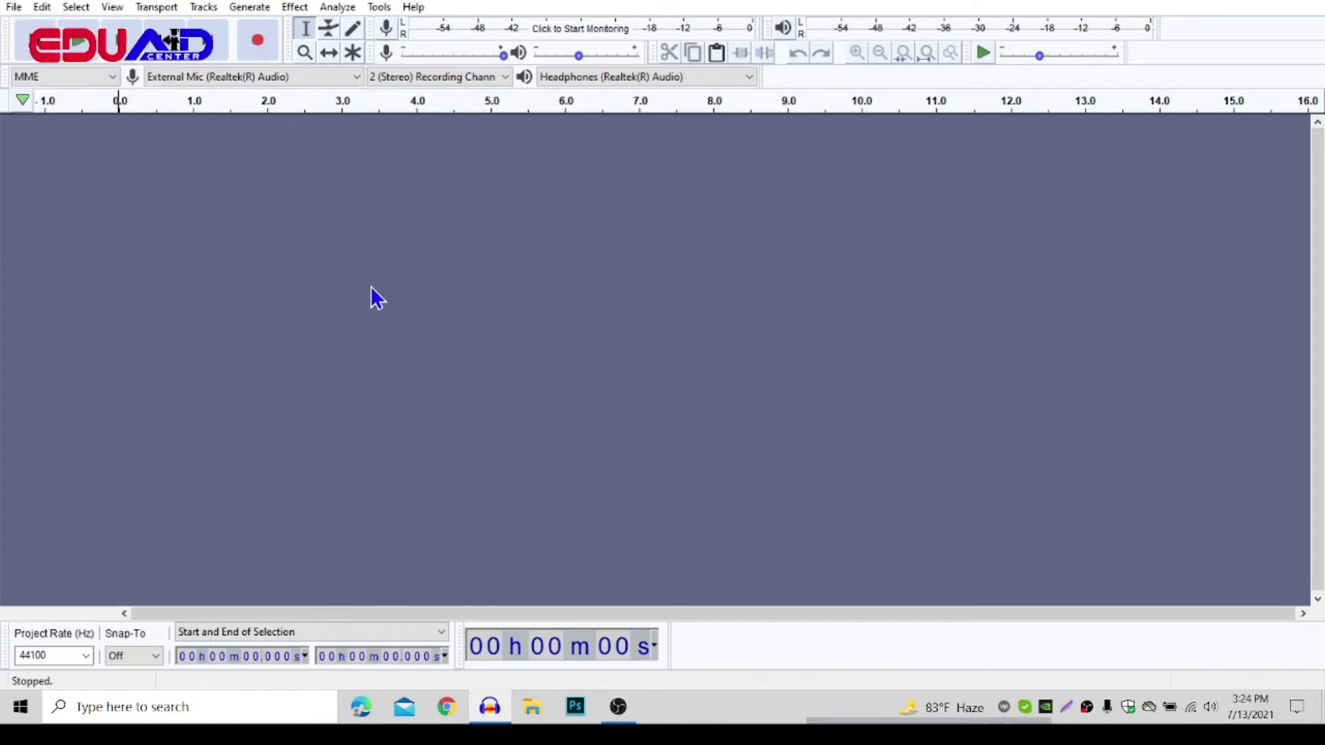
pyautogui.click(532, 707)
pyautogui.moveTo(720, 380); pyautogui.dragTo(715, 476)
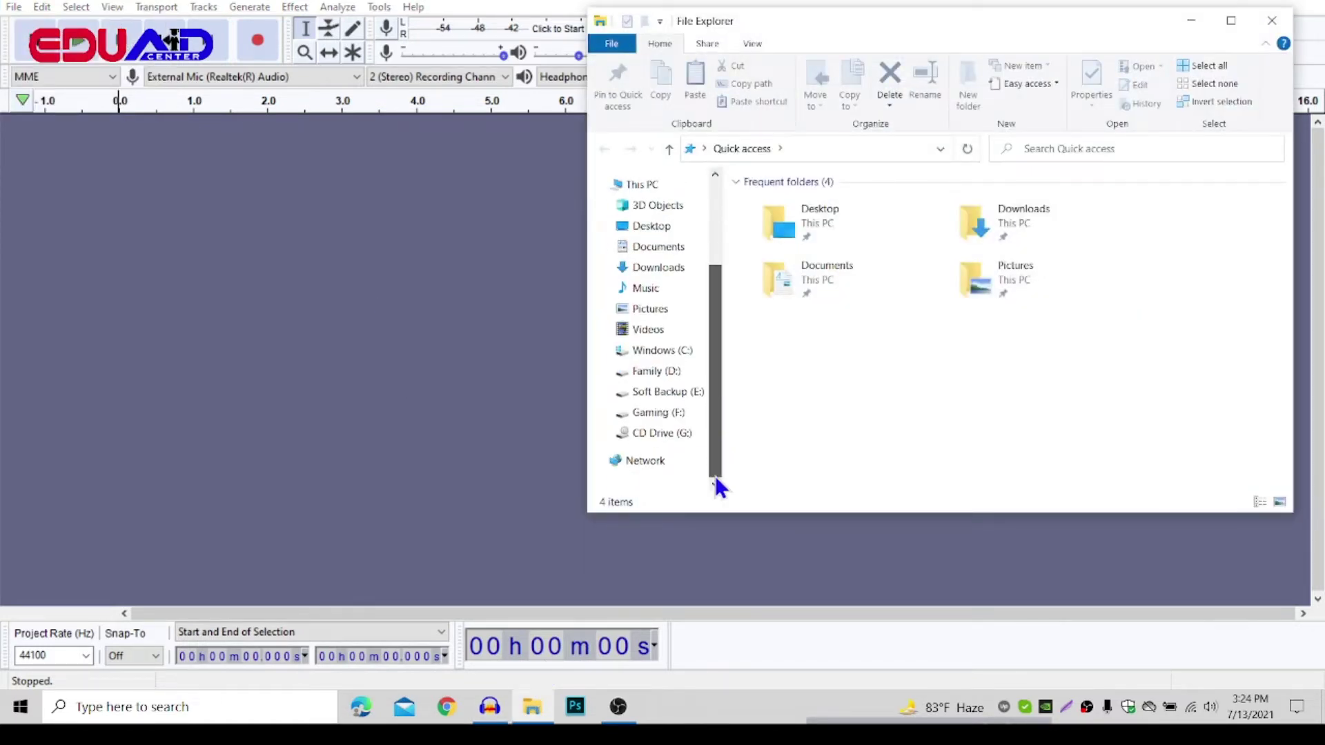
pyautogui.click(649, 413)
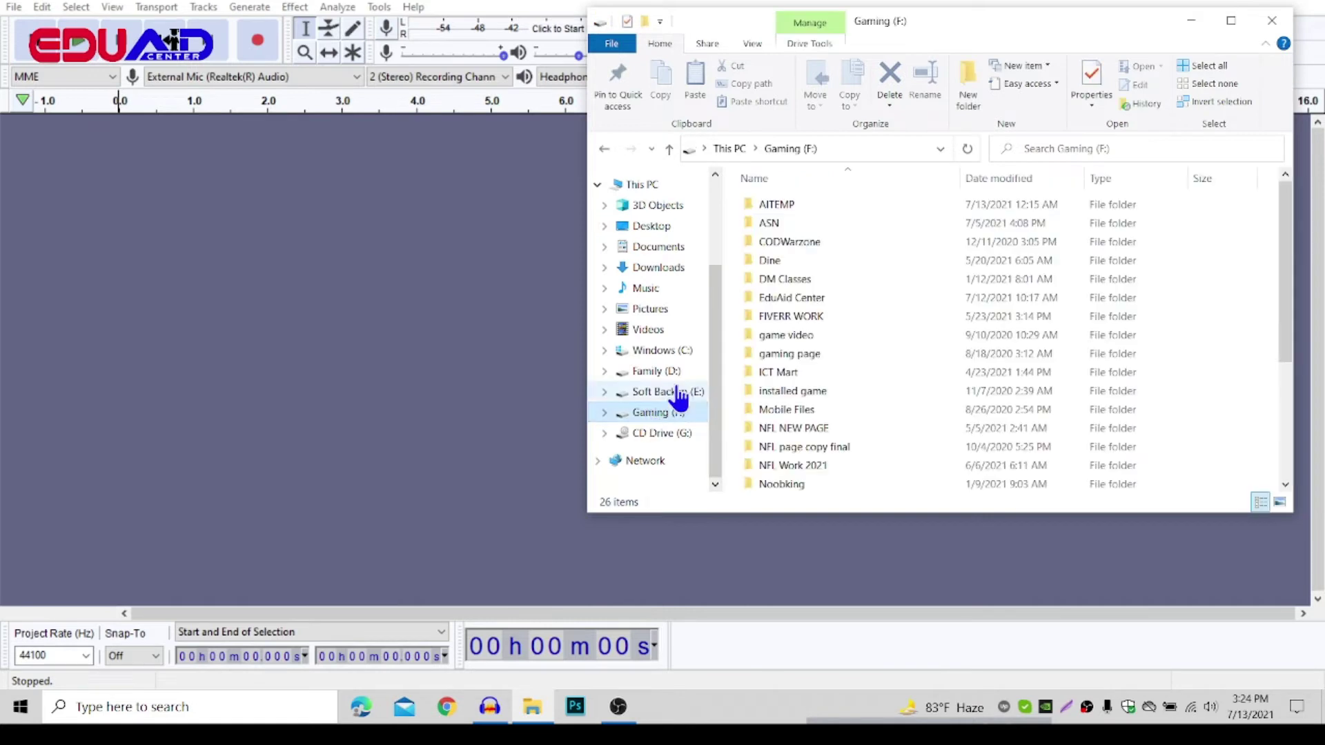
pyautogui.doubleClick(787, 299)
pyautogui.click(806, 260)
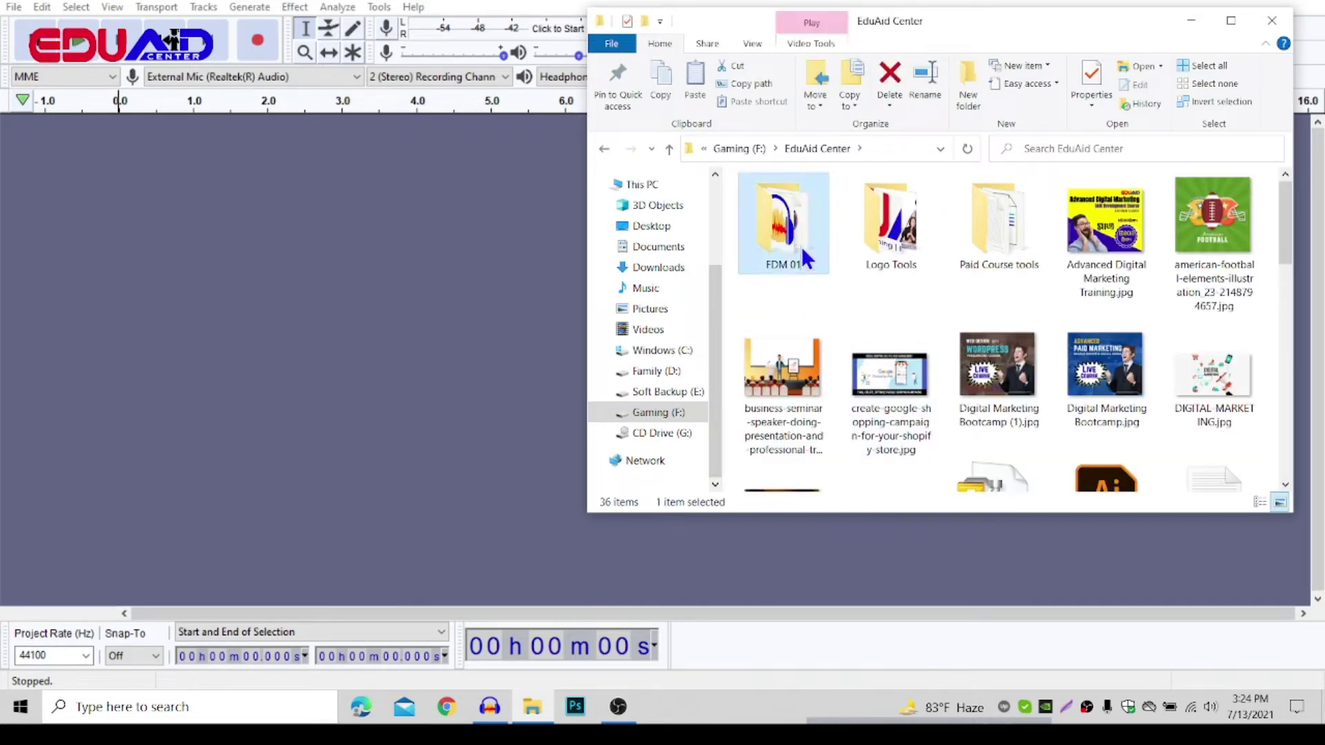
pyautogui.doubleClick(798, 244)
pyautogui.scroll(-5, 837, 361)
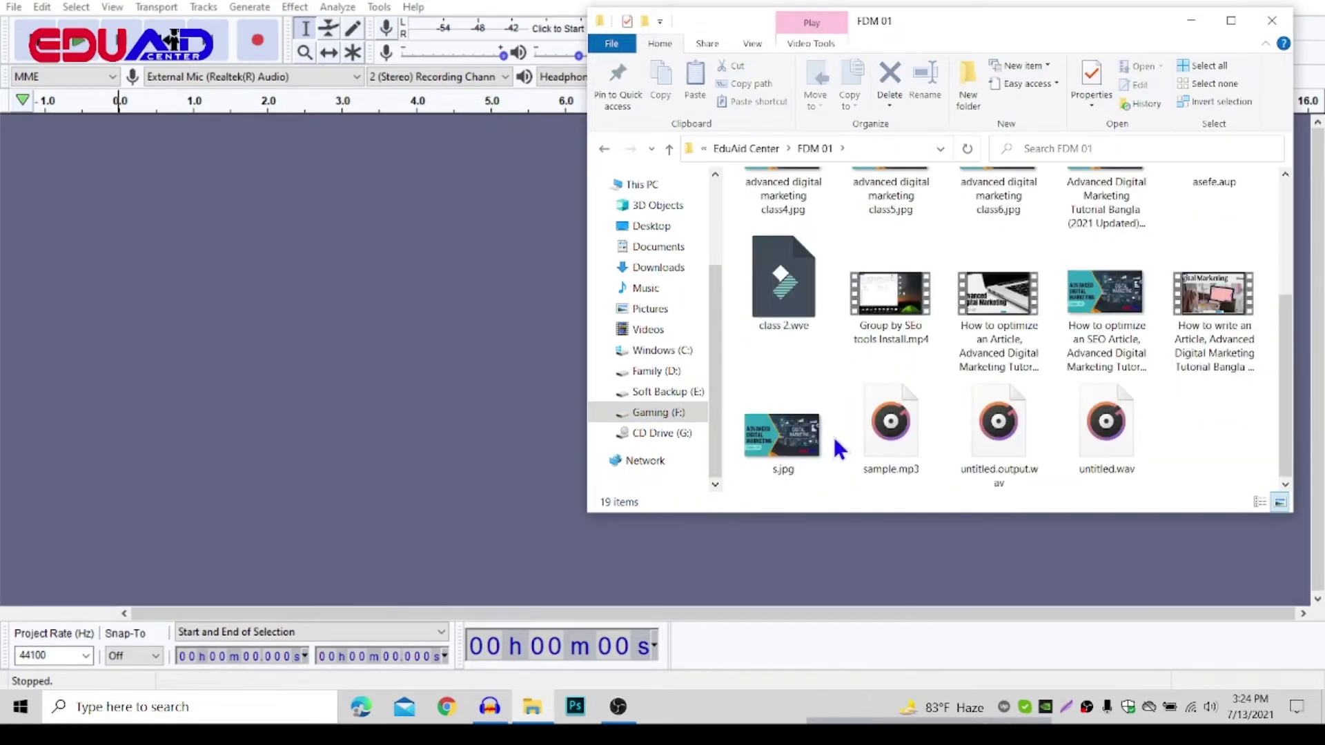
pyautogui.moveTo(893, 435); pyautogui.dragTo(173, 296)
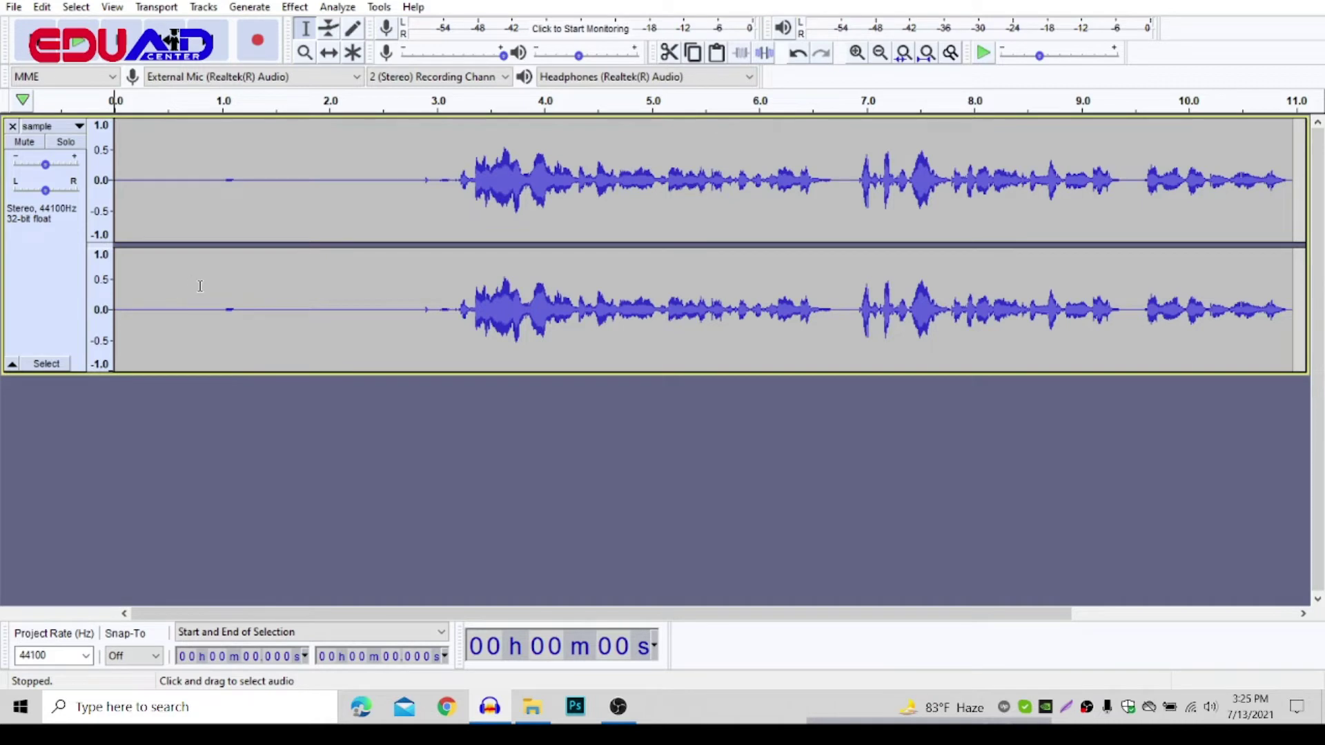
# - Capture a noise profile for Noise Reduction from the quiet stretch between about 0.3 s and 1.6 s
pyautogui.moveTo(283, 177); pyautogui.dragTo(147, 173)
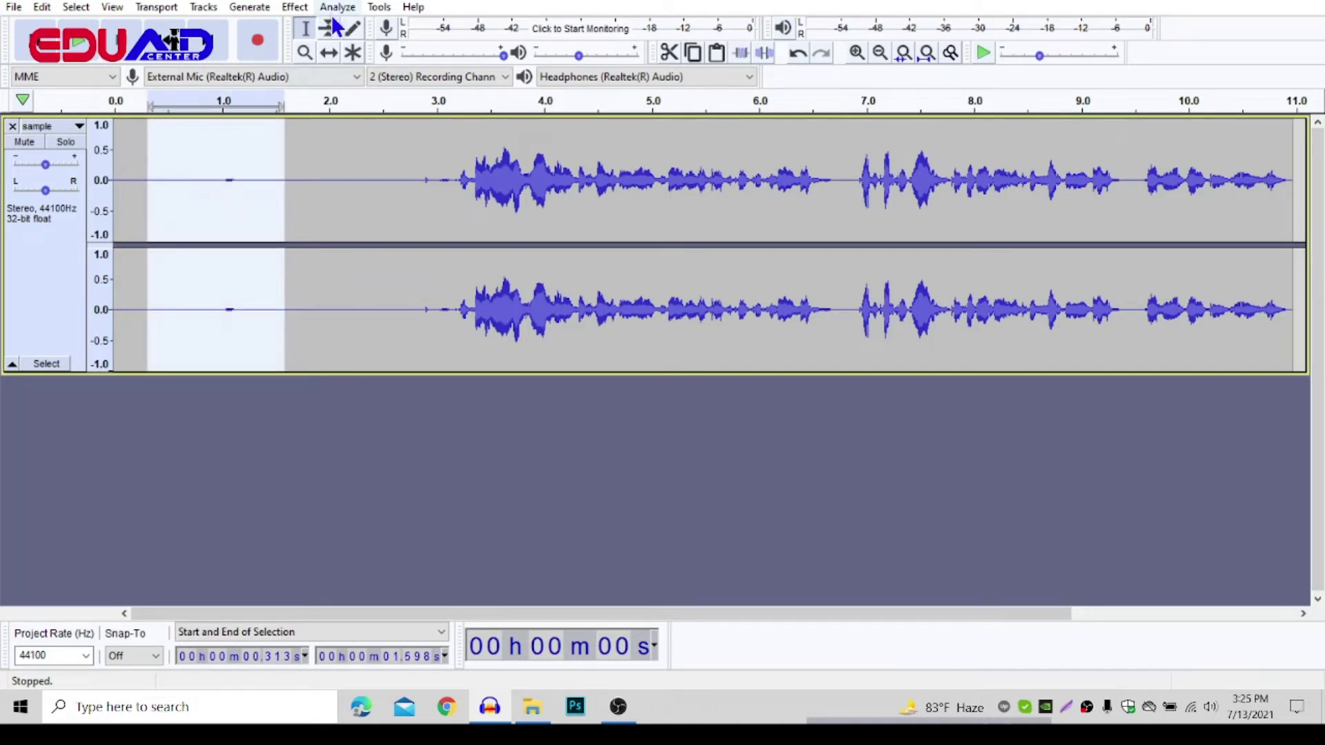
pyautogui.click(295, 7)
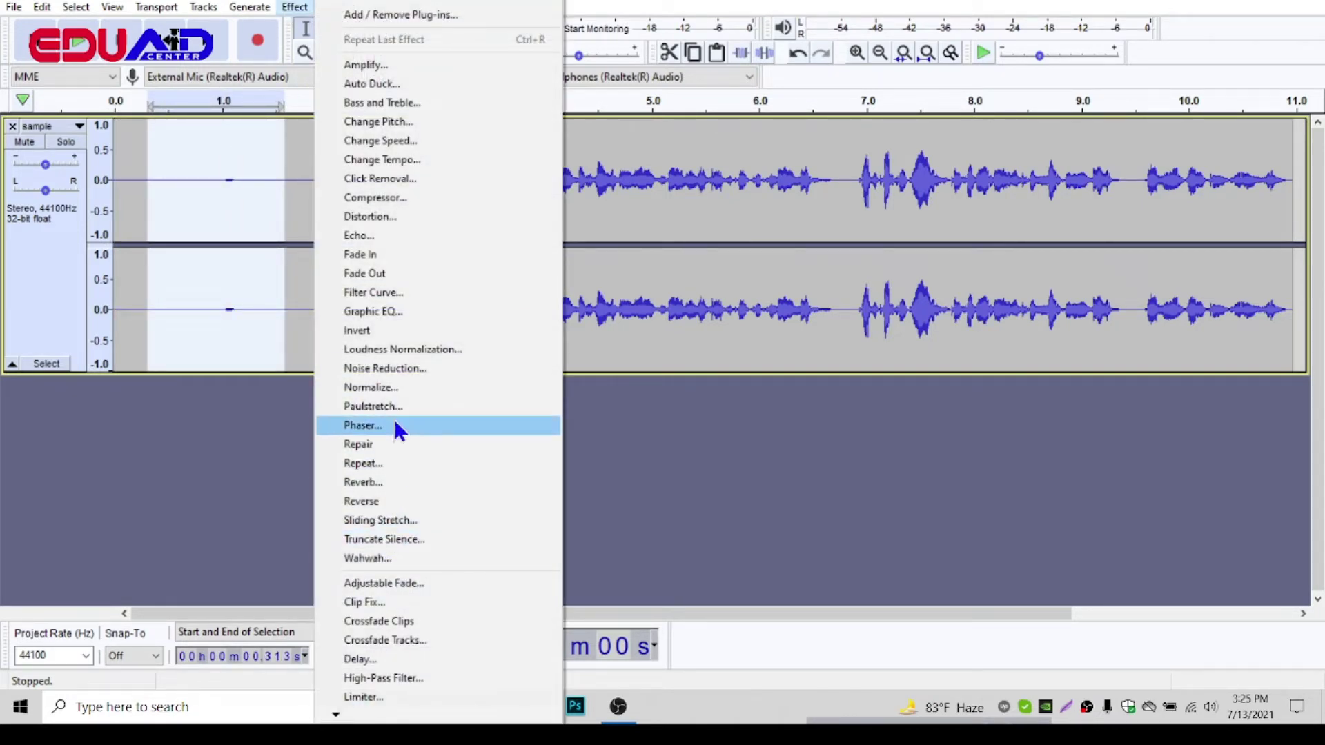
pyautogui.click(403, 363)
pyautogui.click(677, 273)
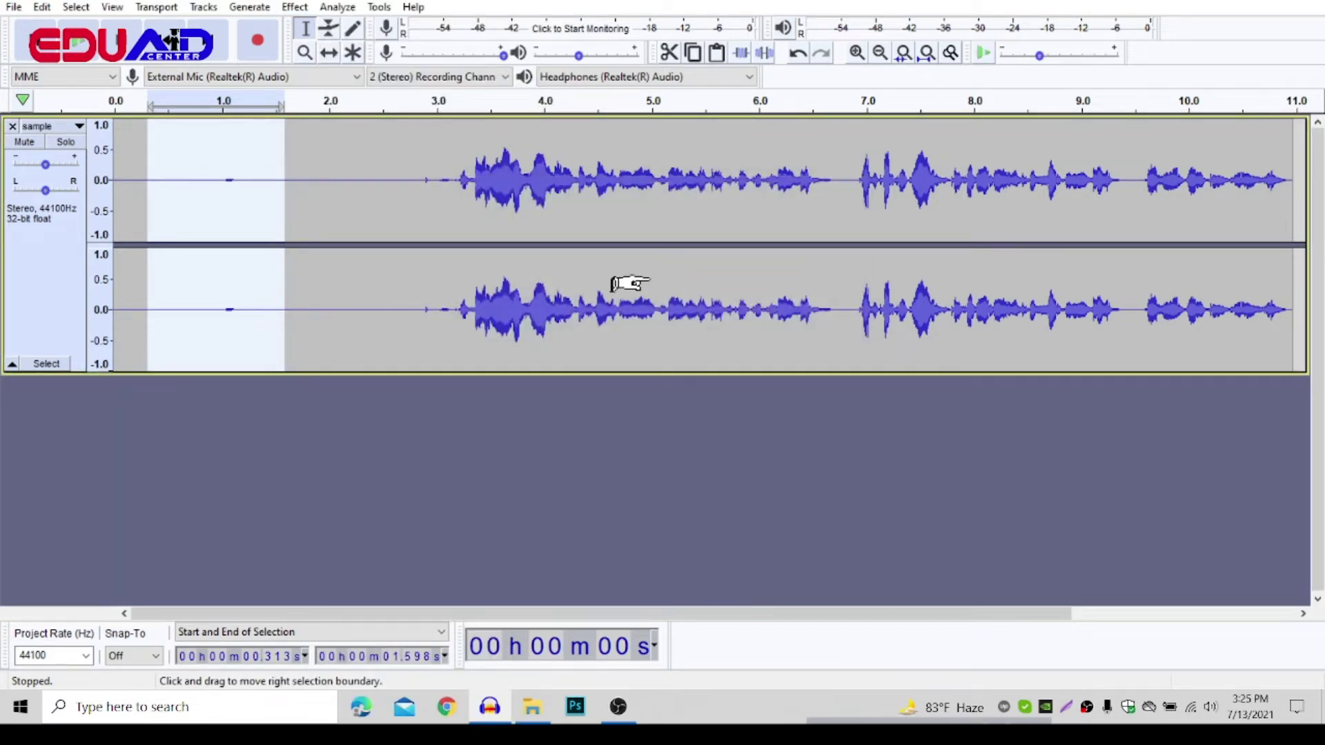
# - Apply Noise Reduction to the whole track with 12 dB reduction, sensitivity 6.50 and frequency smoothing 0
pyautogui.hotkey('ctrl', 'a')
pyautogui.click(295, 7)
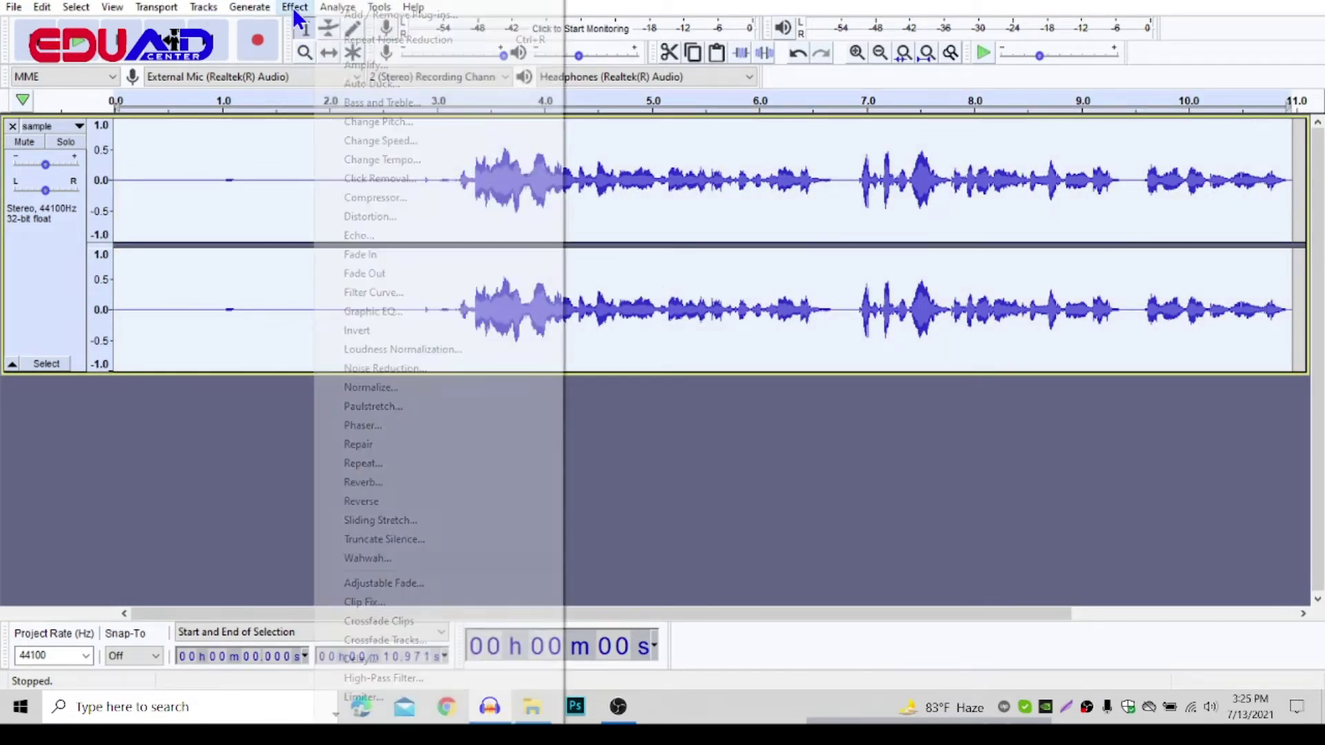
pyautogui.click(402, 367)
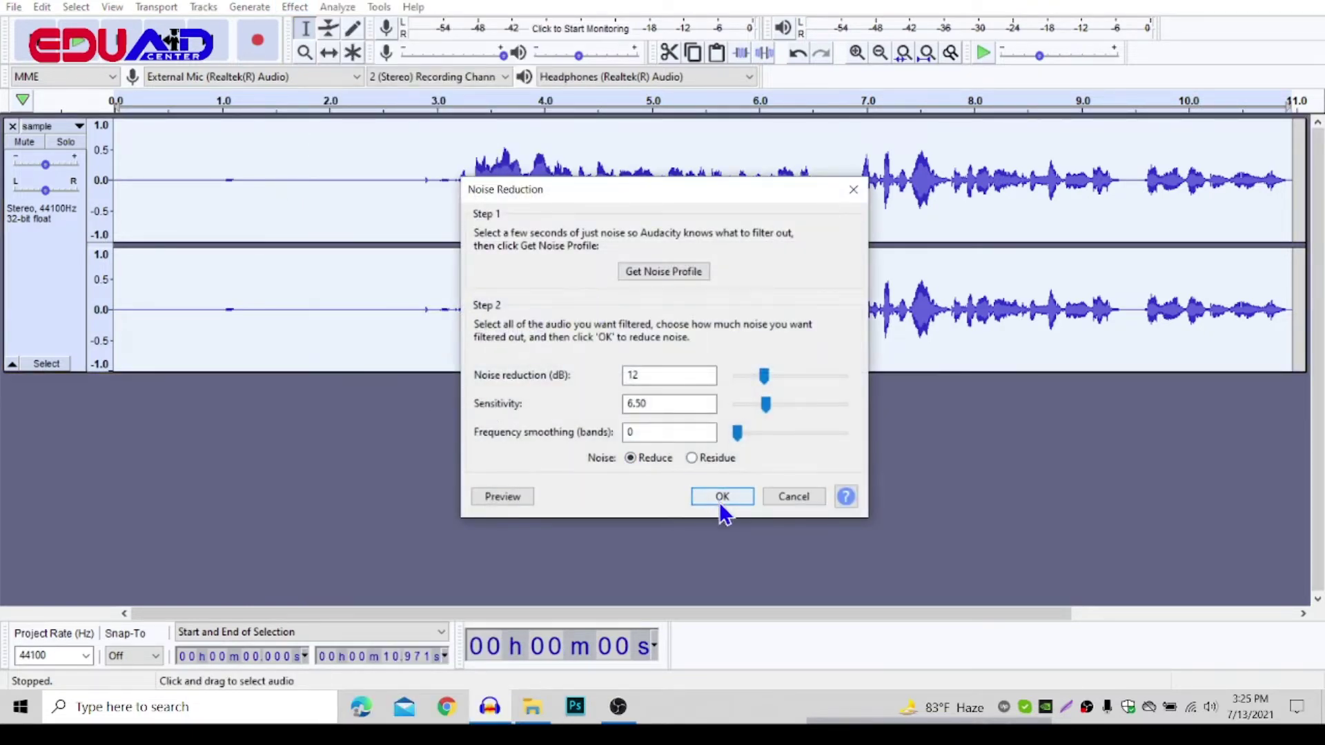
pyautogui.click(720, 503)
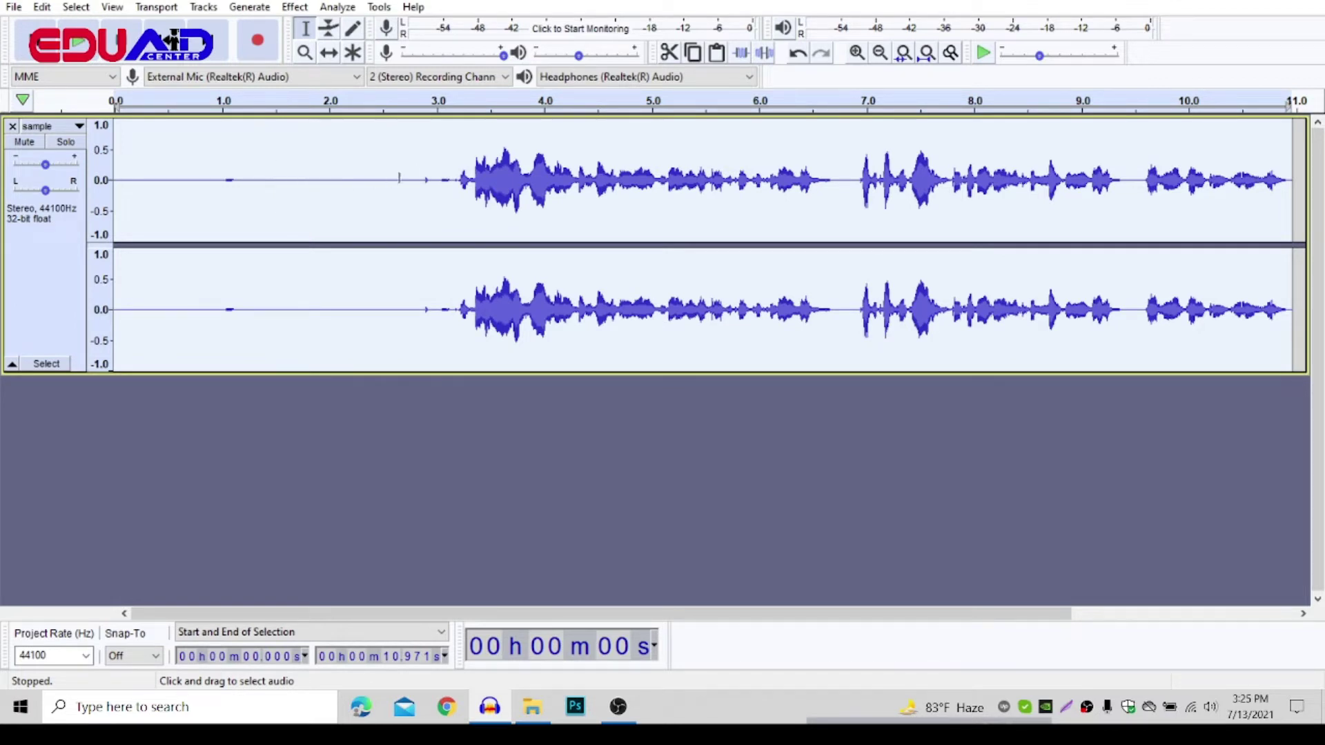
# - Delete the silence before the speech starts and the short pause from about 3.92 s to 4.06 s
pyautogui.moveTo(421, 171); pyautogui.dragTo(100, 159)
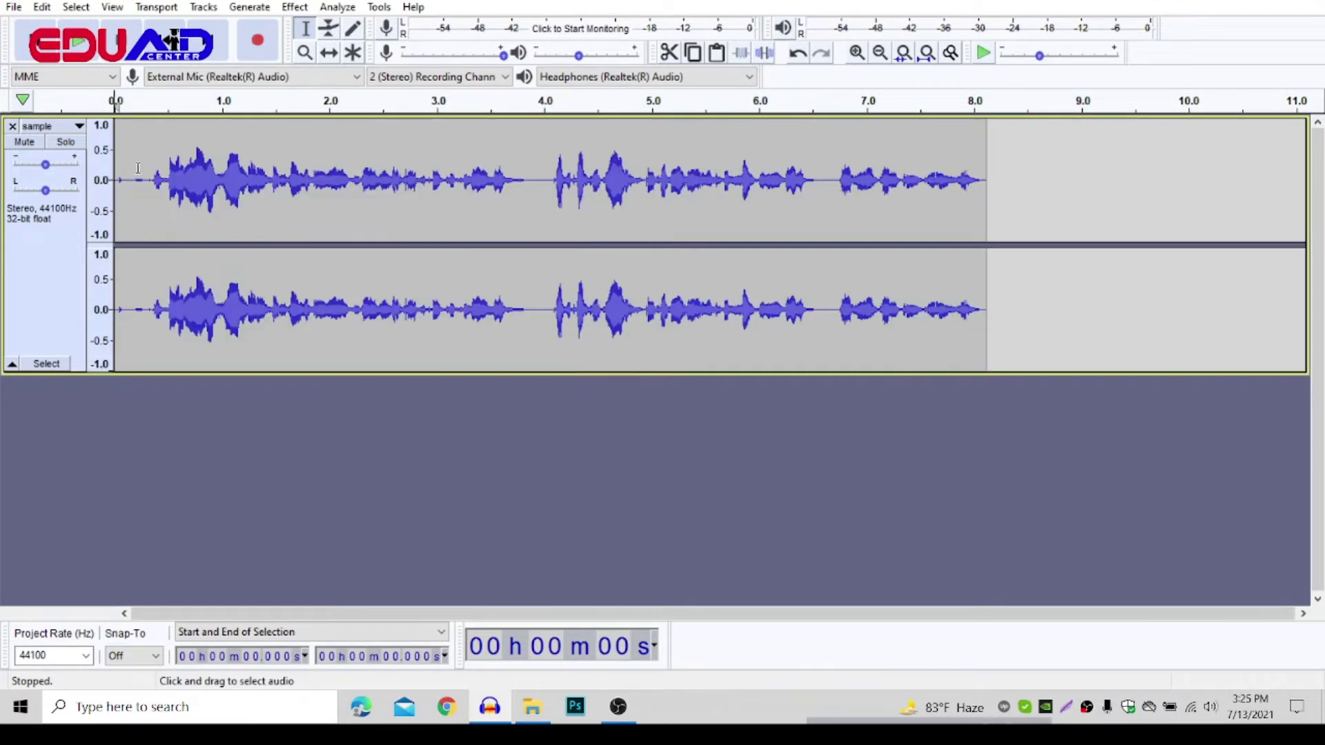
pyautogui.press('Delete')
pyautogui.moveTo(552, 181); pyautogui.dragTo(538, 180)
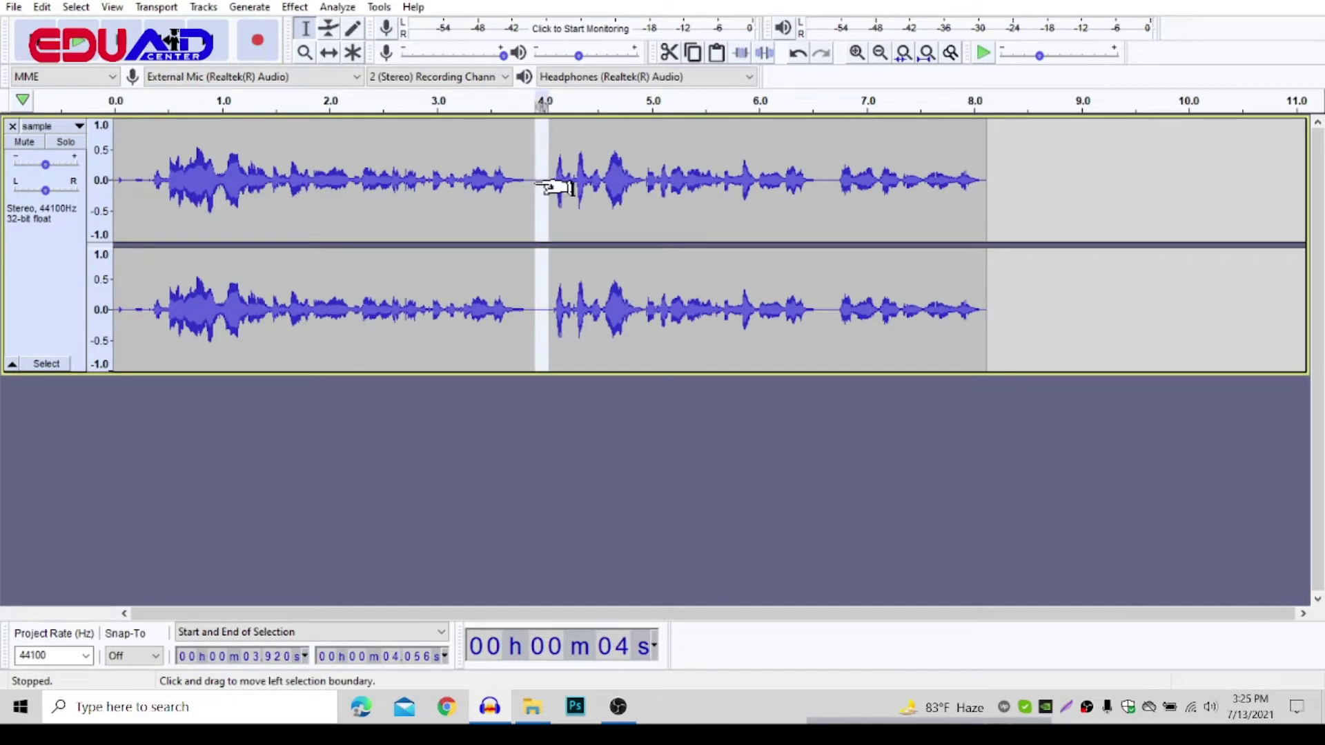
pyautogui.press('Delete')
# - Look over the available audio export formats without exporting the track
pyautogui.click(17, 8)
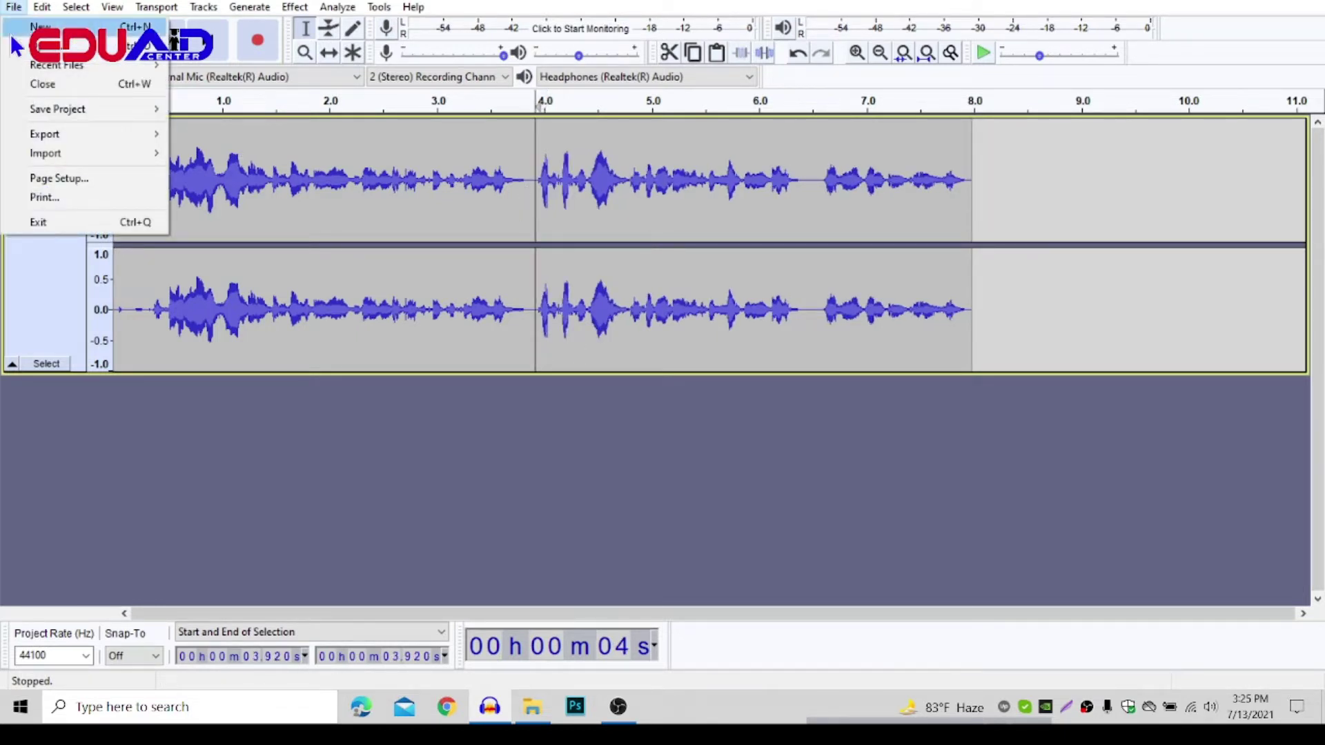
pyautogui.moveTo(45, 138)
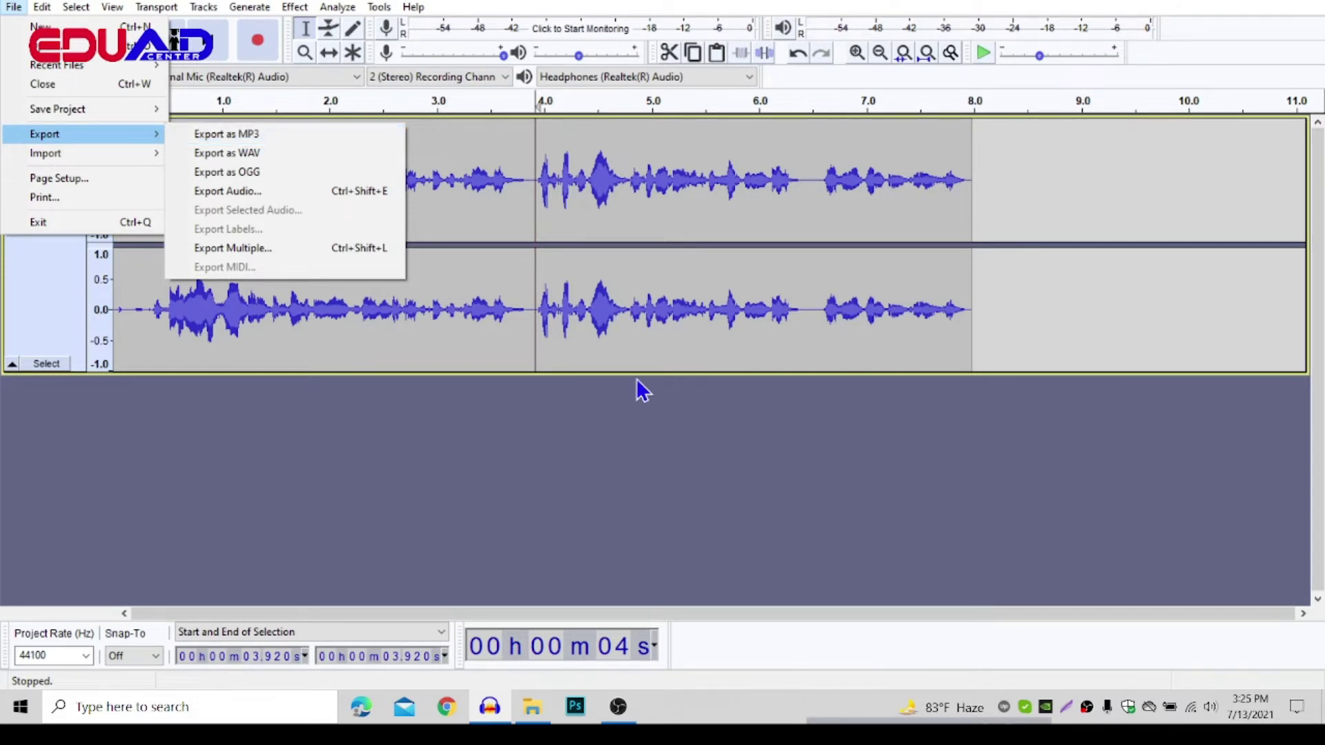
pyautogui.click(679, 452)
# - Launch Camtasia 2019 from the desktop and start a new project
pyautogui.hotkey('alt', 'Tab')
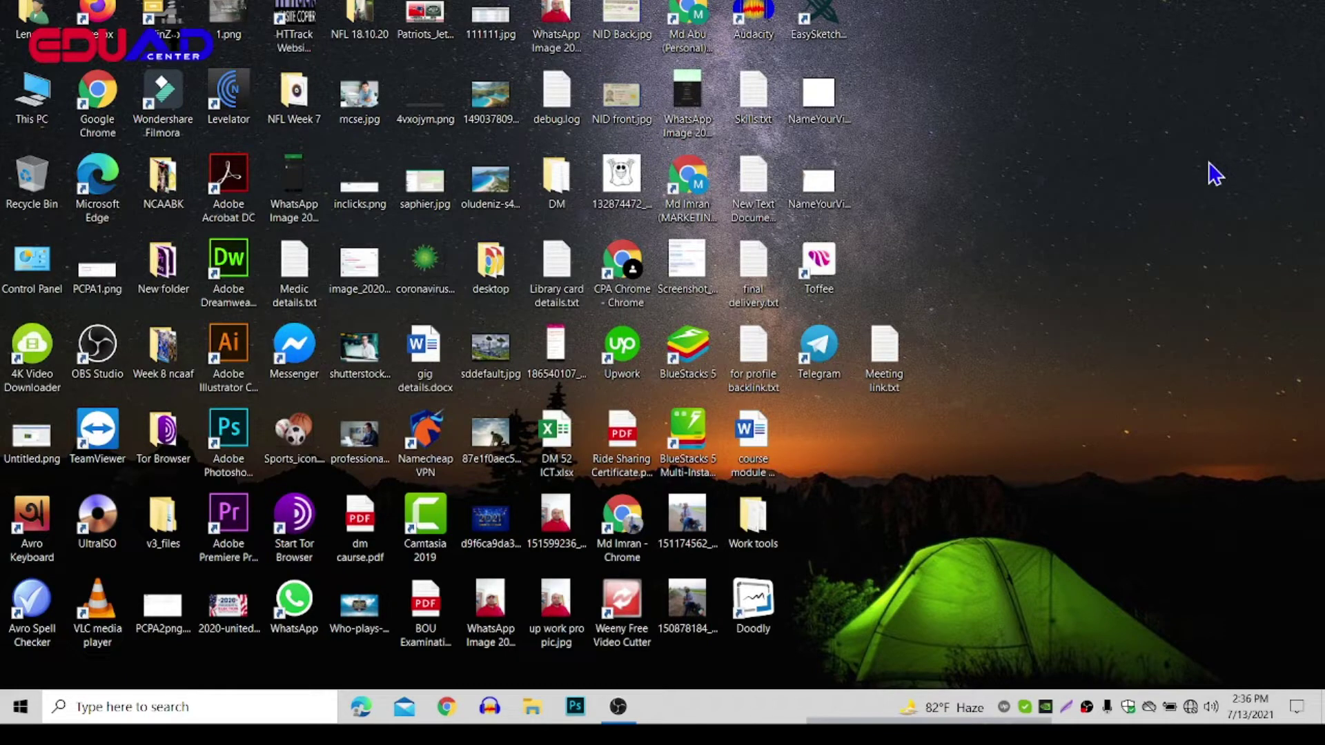
pyautogui.click(423, 545)
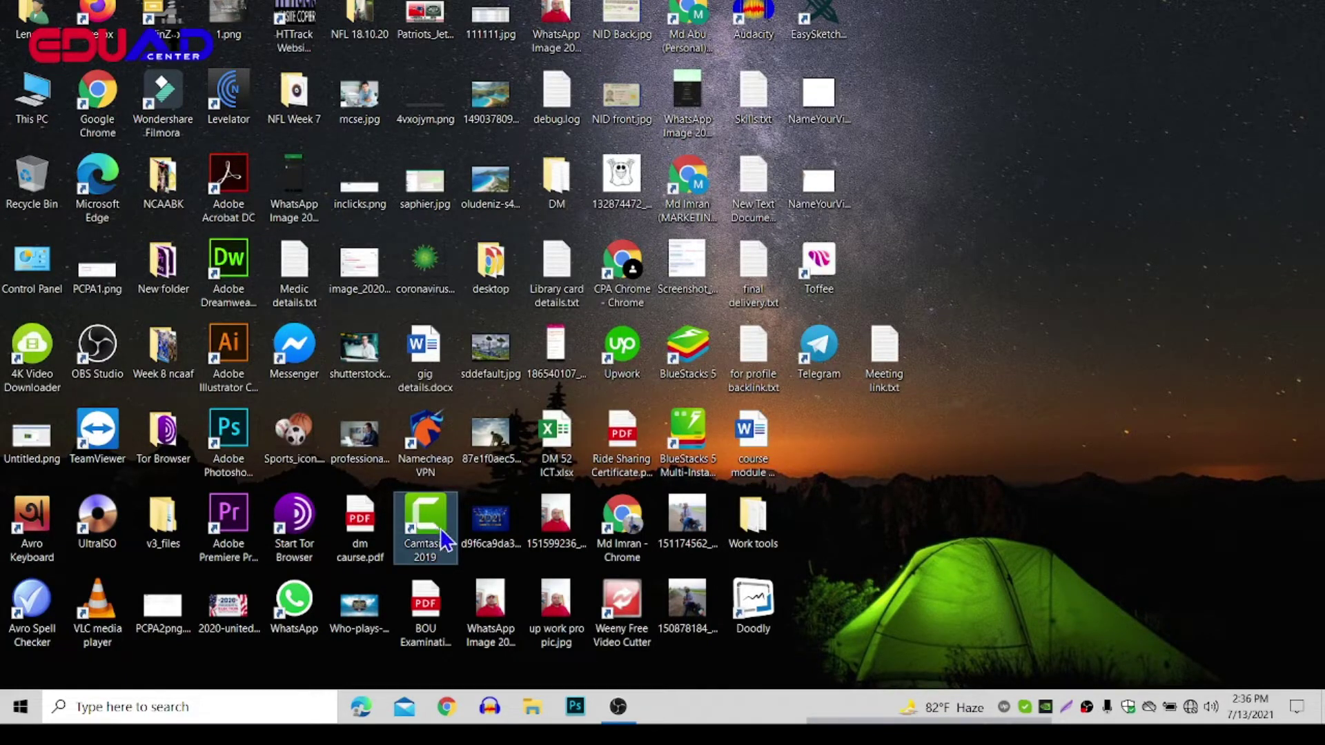
pyautogui.doubleClick(444, 539)
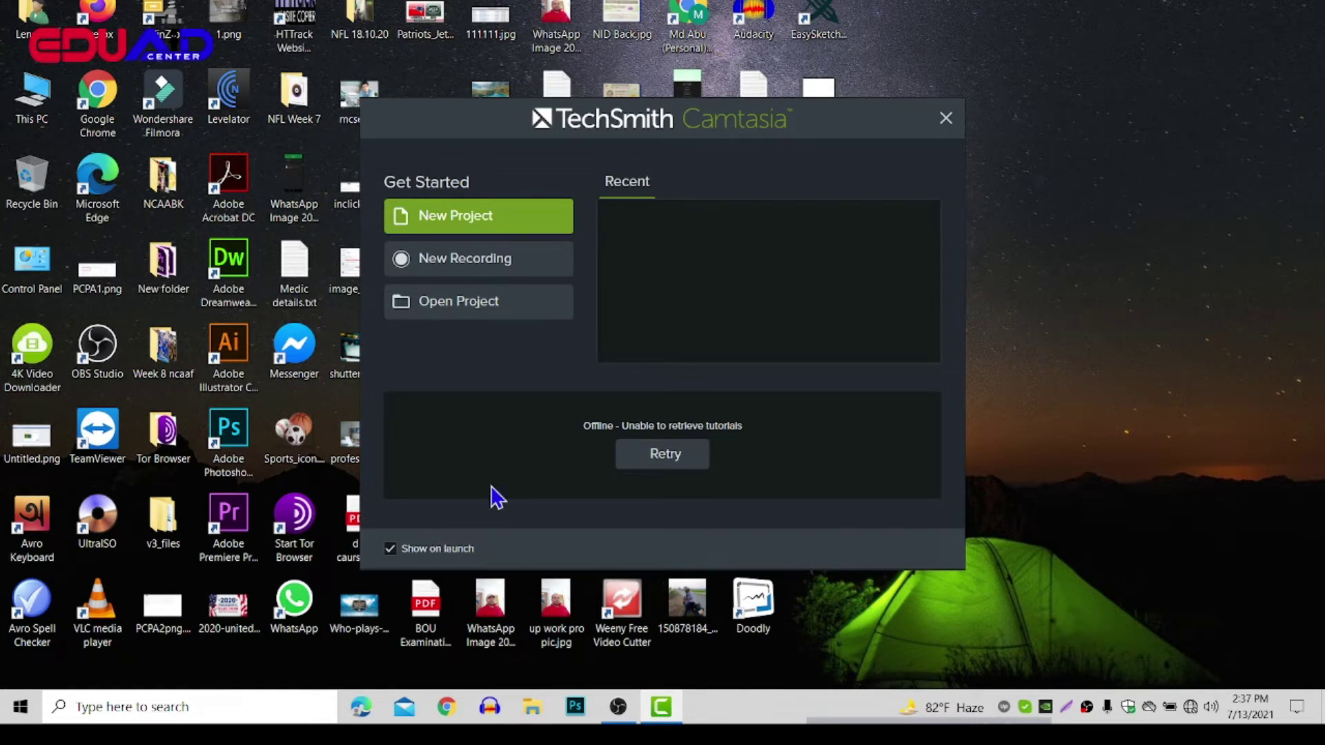
pyautogui.click(514, 232)
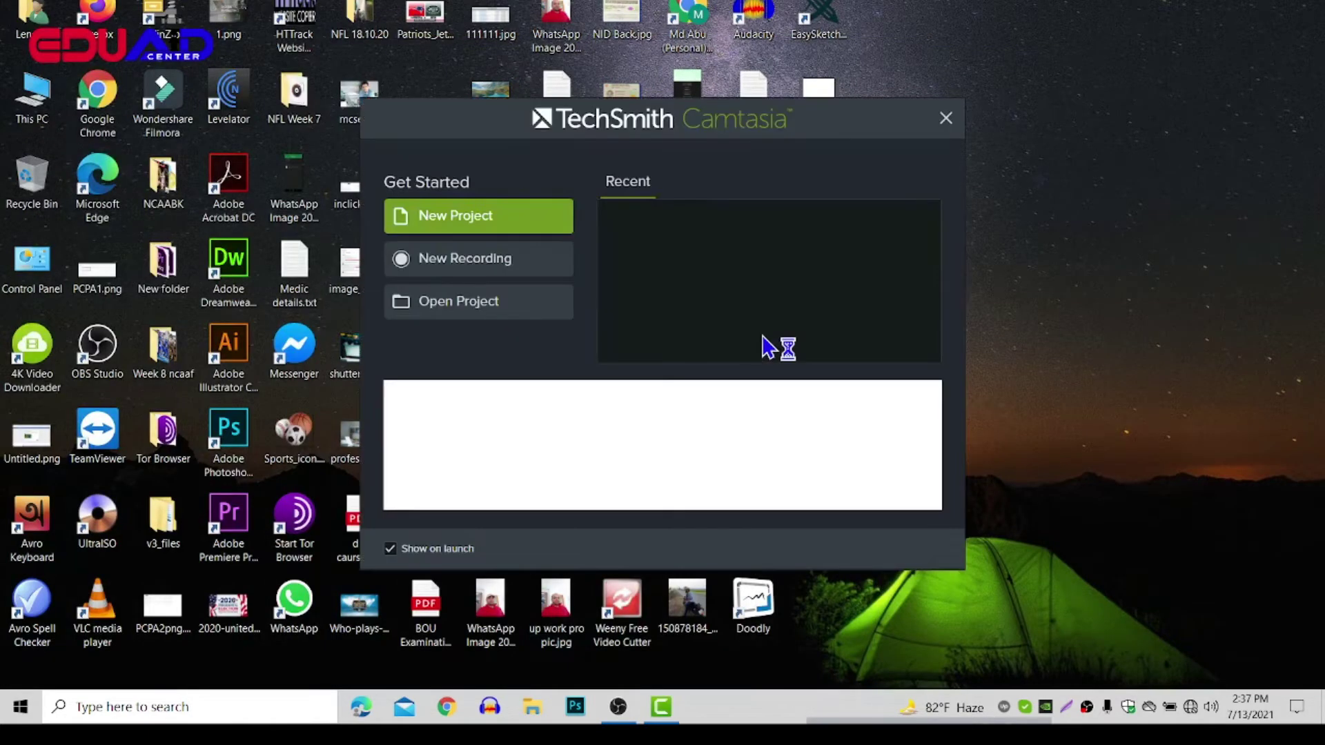
pyautogui.click(443, 219)
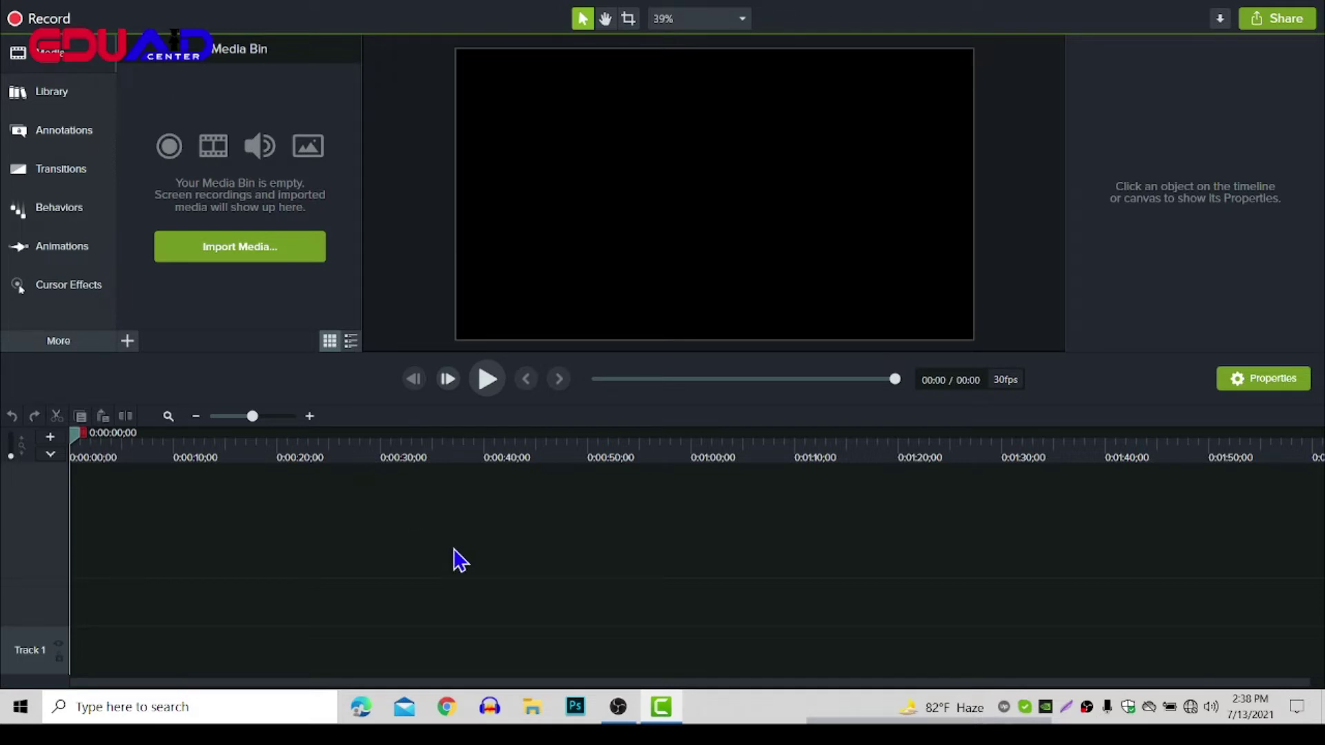
pyautogui.click(619, 719)
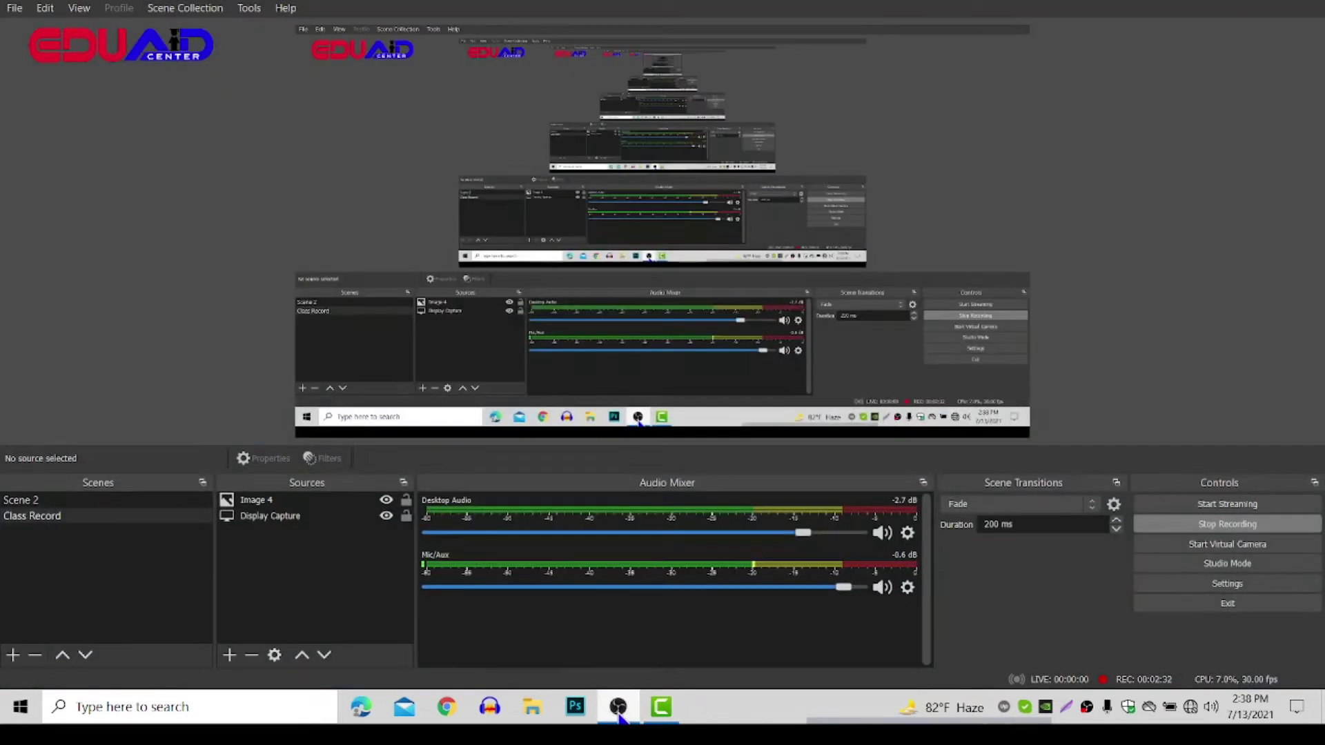
pyautogui.click(619, 719)
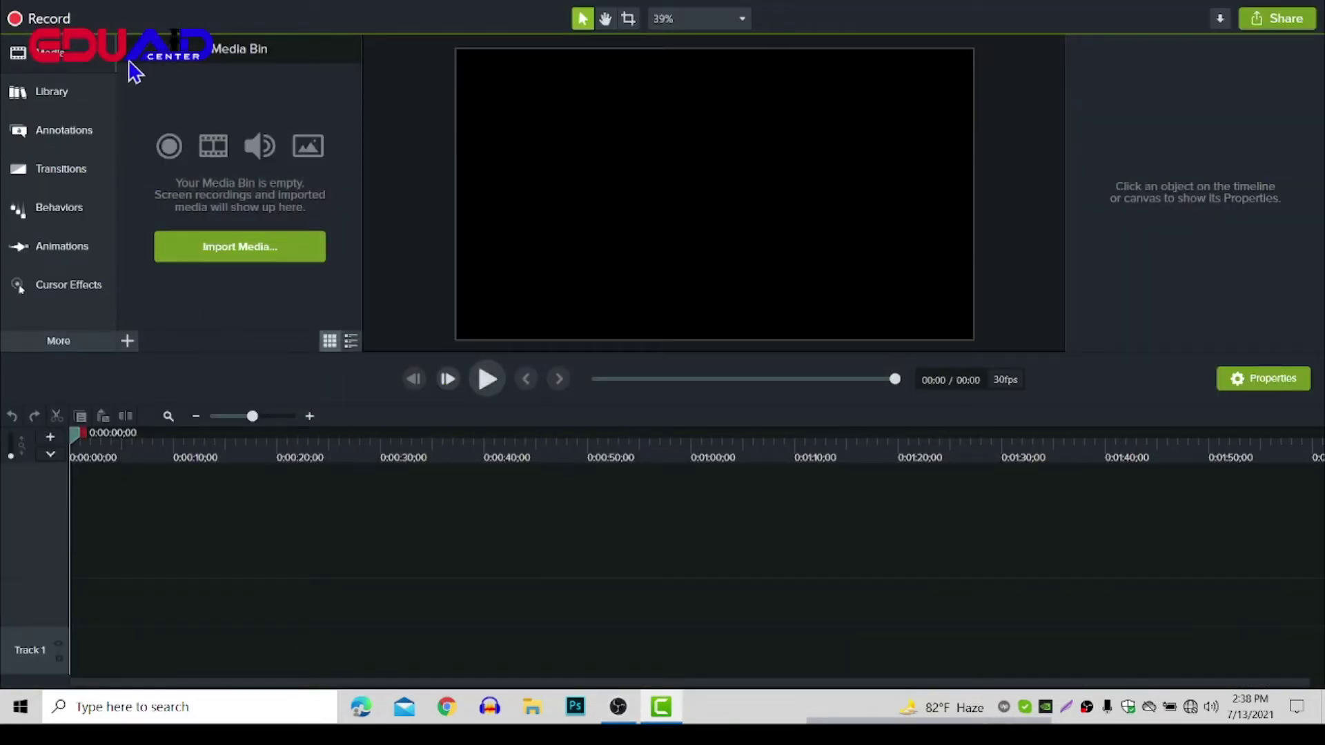
# - Examine the Icons folder of the Camtasia 2019 library, including its Buildings and Business assets and the other icon categories
pyautogui.click(60, 94)
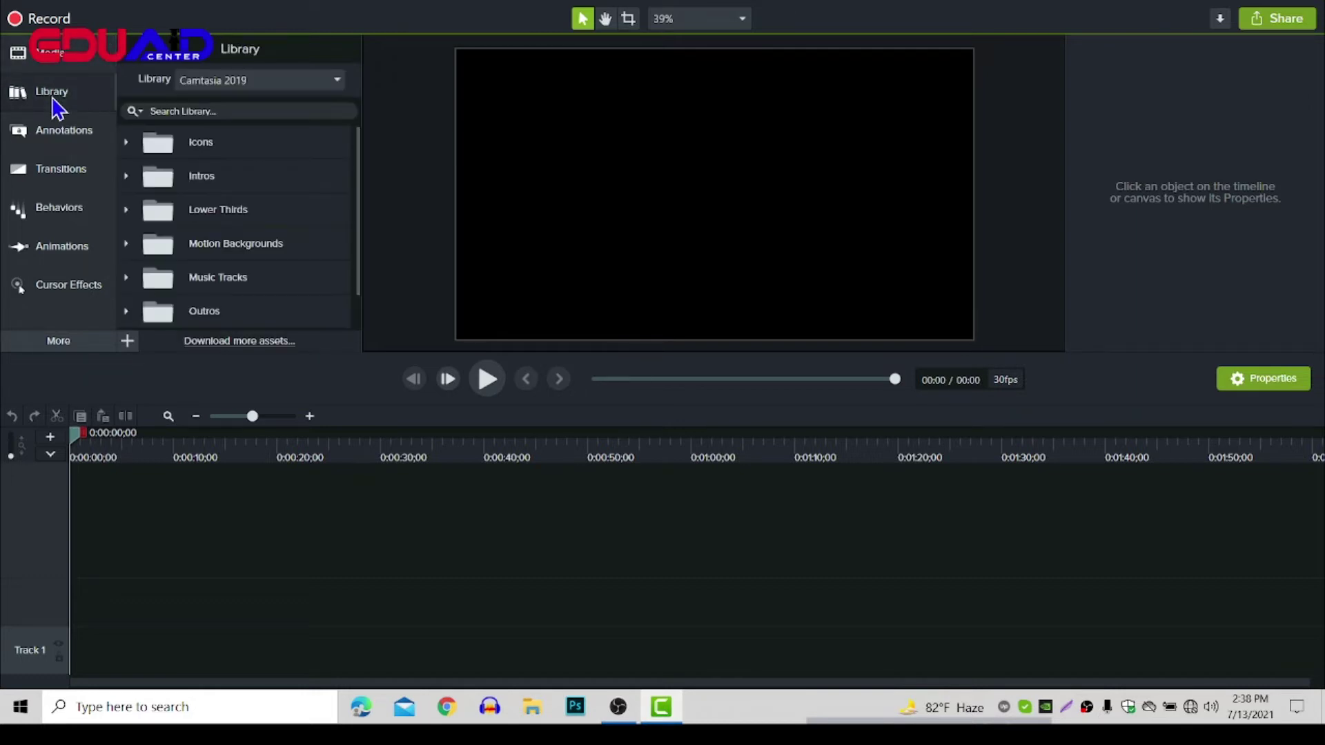
pyautogui.click(127, 144)
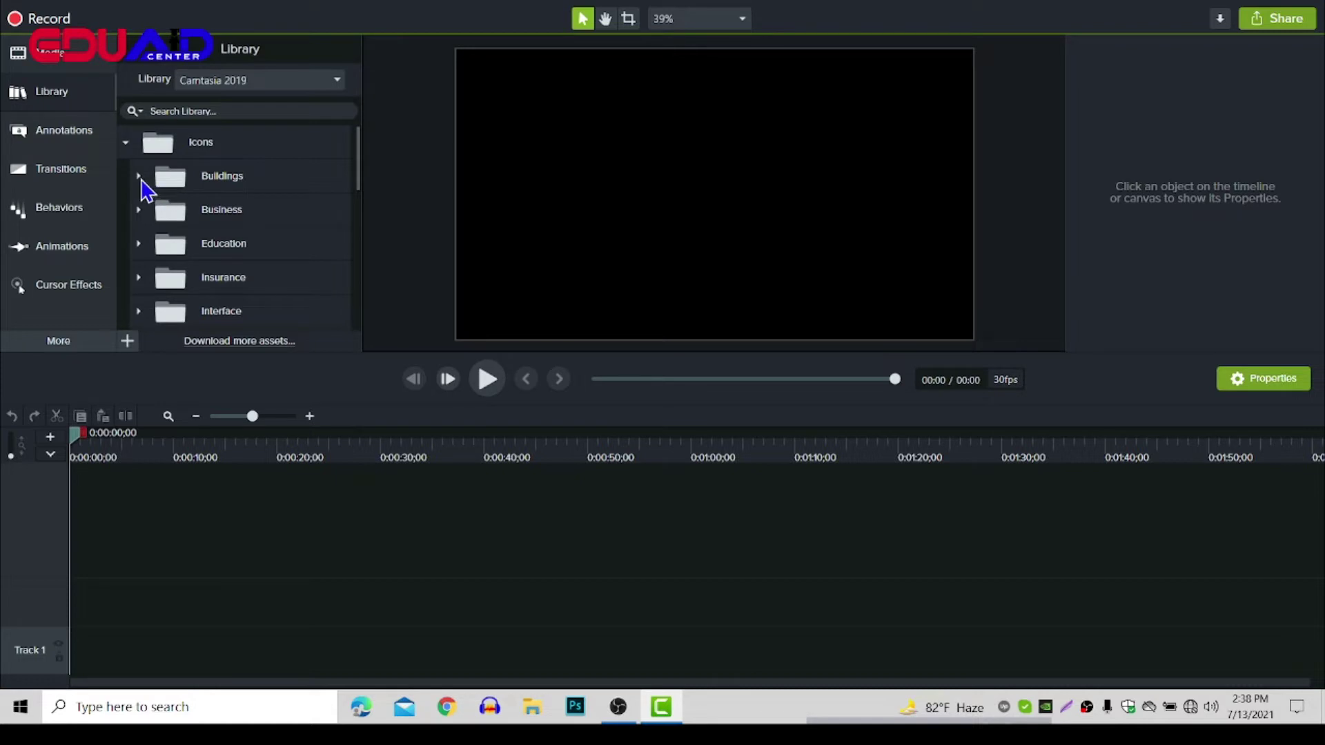
pyautogui.click(140, 177)
pyautogui.scroll(-1, 260, 248)
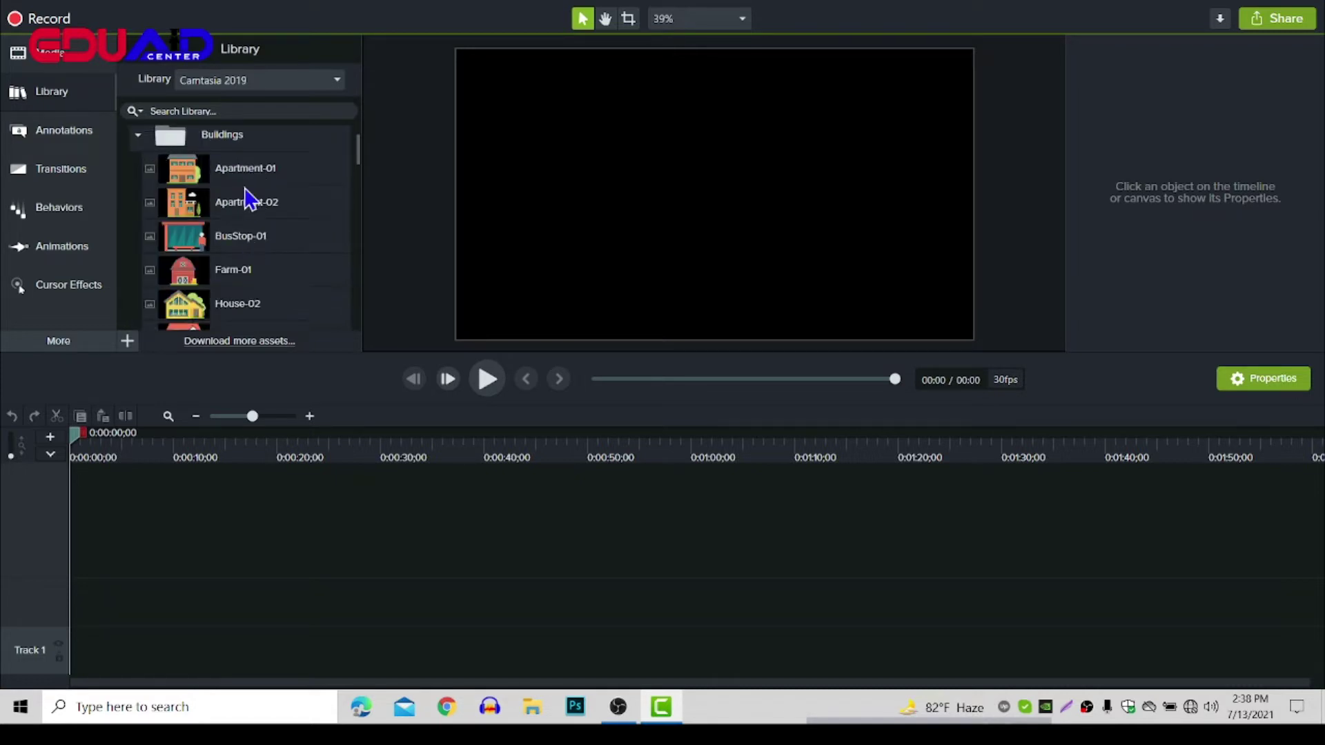
pyautogui.click(136, 133)
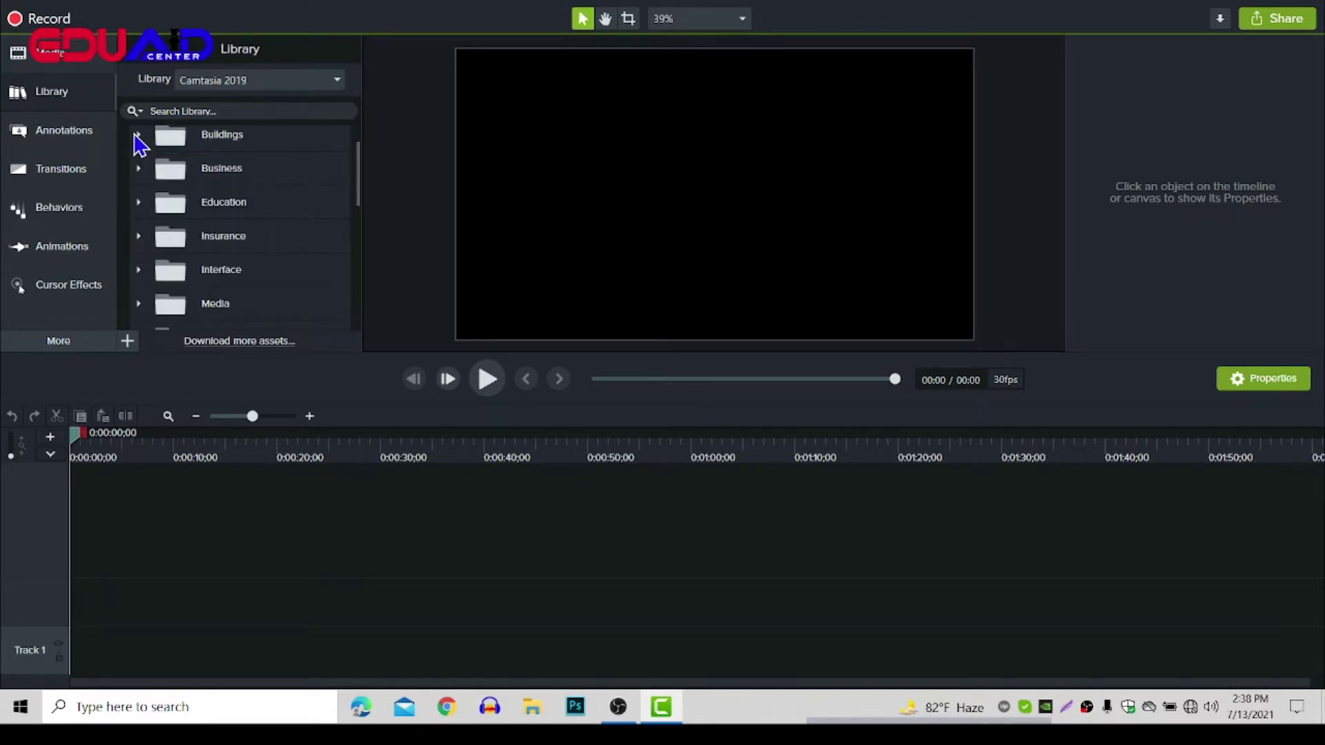
pyautogui.scroll(1, 139, 145)
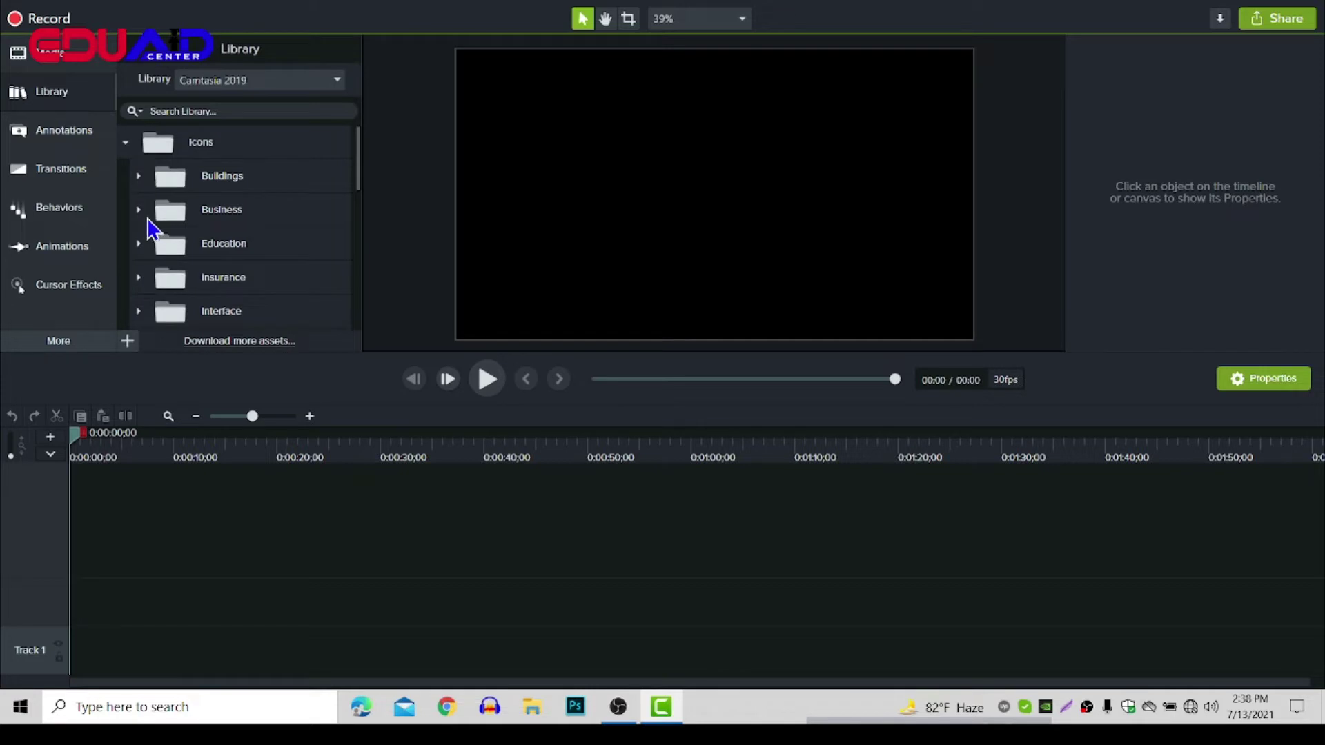
pyautogui.click(146, 213)
pyautogui.scroll(-2, 231, 304)
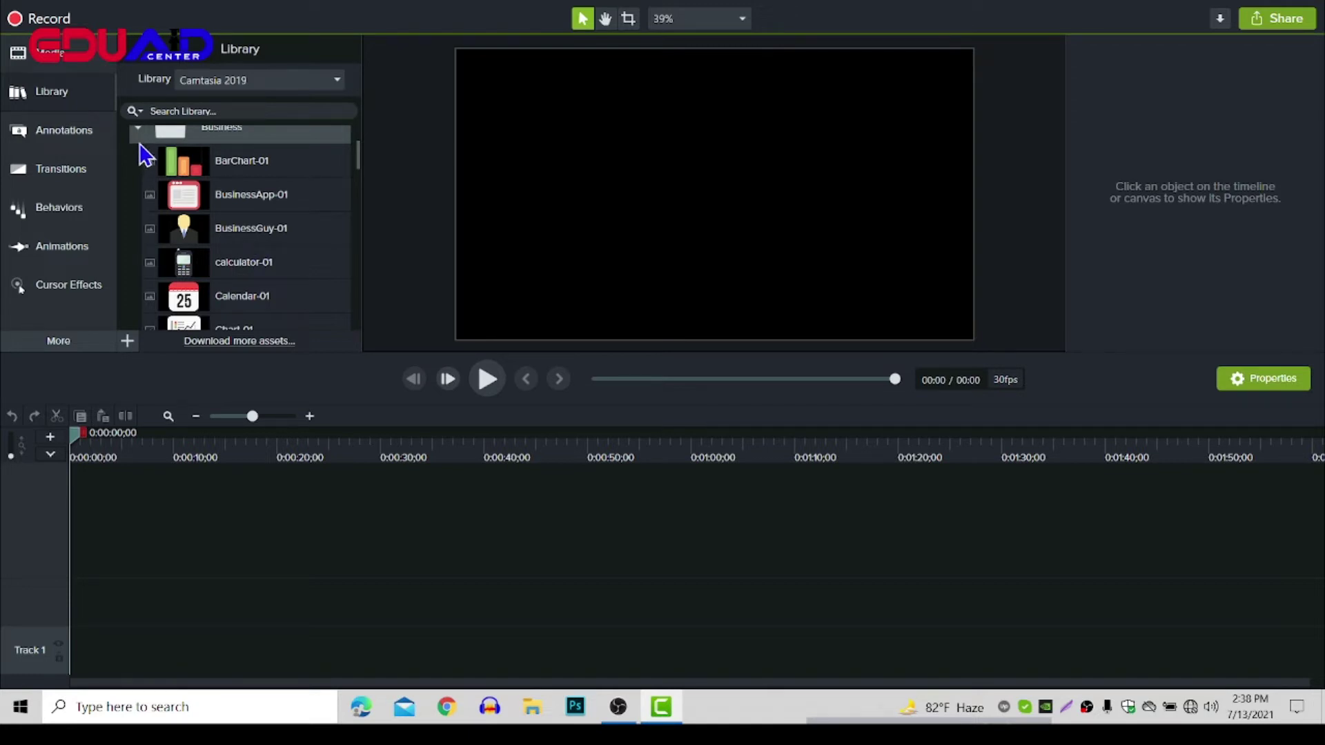
pyautogui.scroll(2, 147, 207)
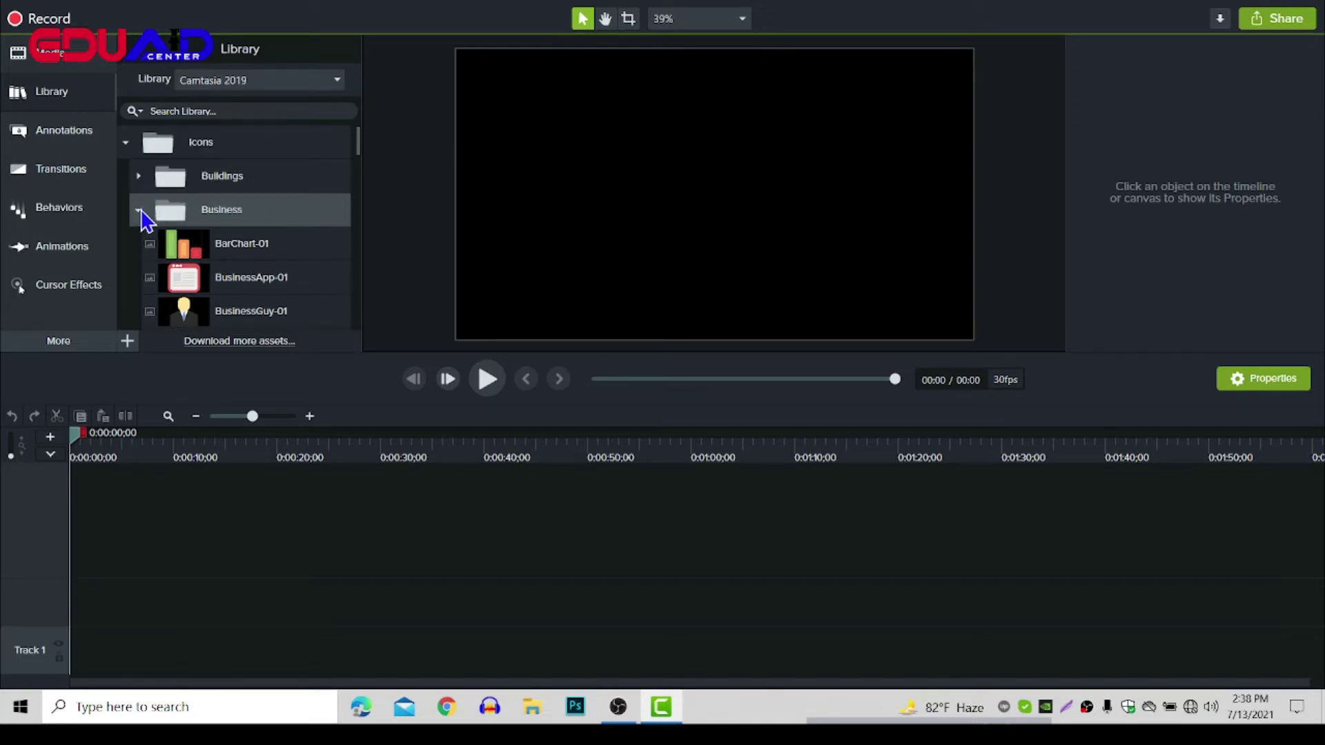
pyautogui.click(142, 211)
pyautogui.scroll(-3, 163, 235)
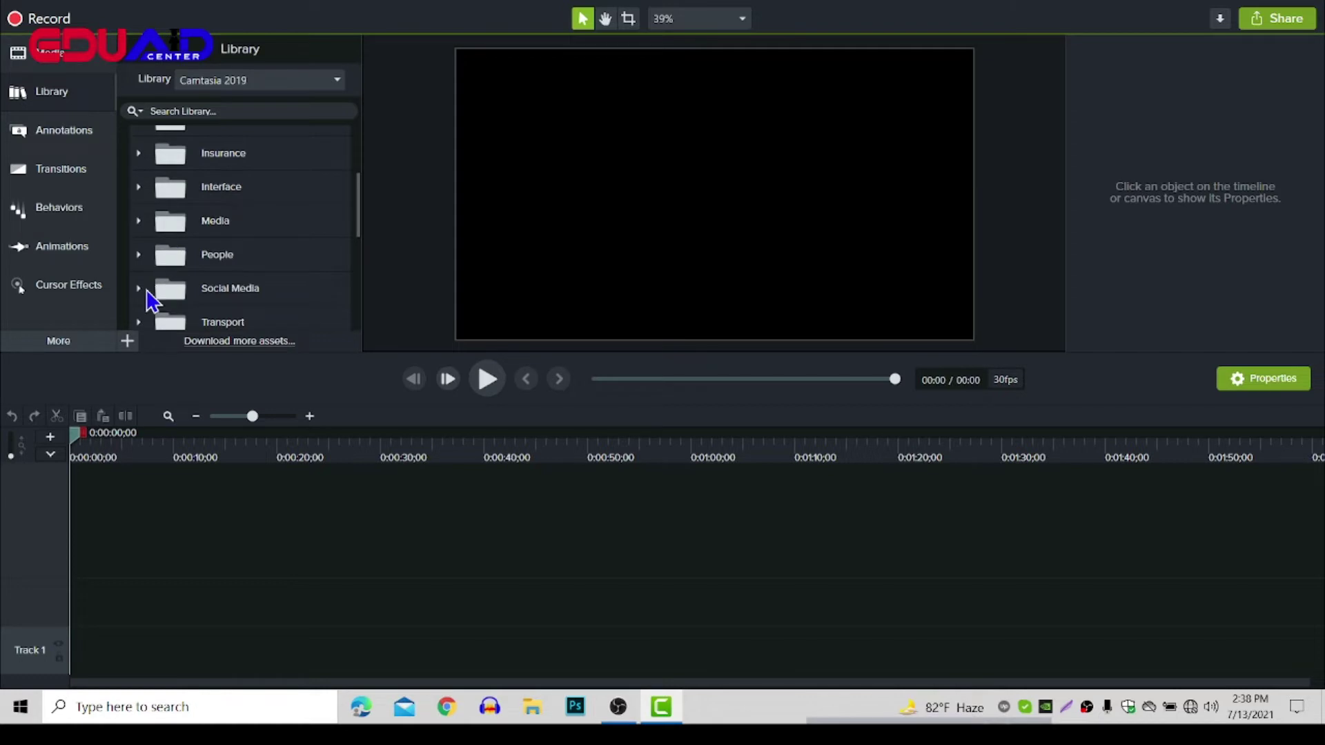
pyautogui.scroll(2, 146, 267)
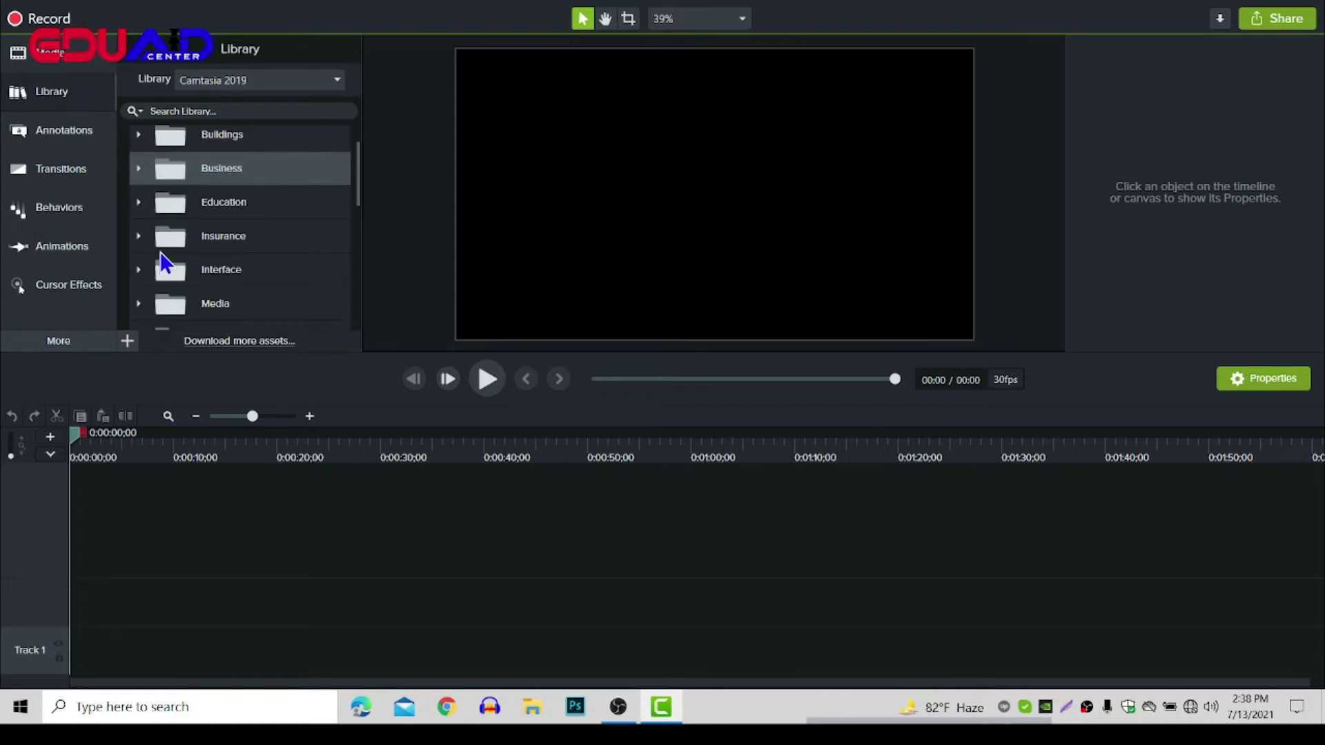
pyautogui.scroll(1, 166, 248)
# - Collapse the library's Icons folder and expand the Intros folder to view its assets
pyautogui.click(127, 143)
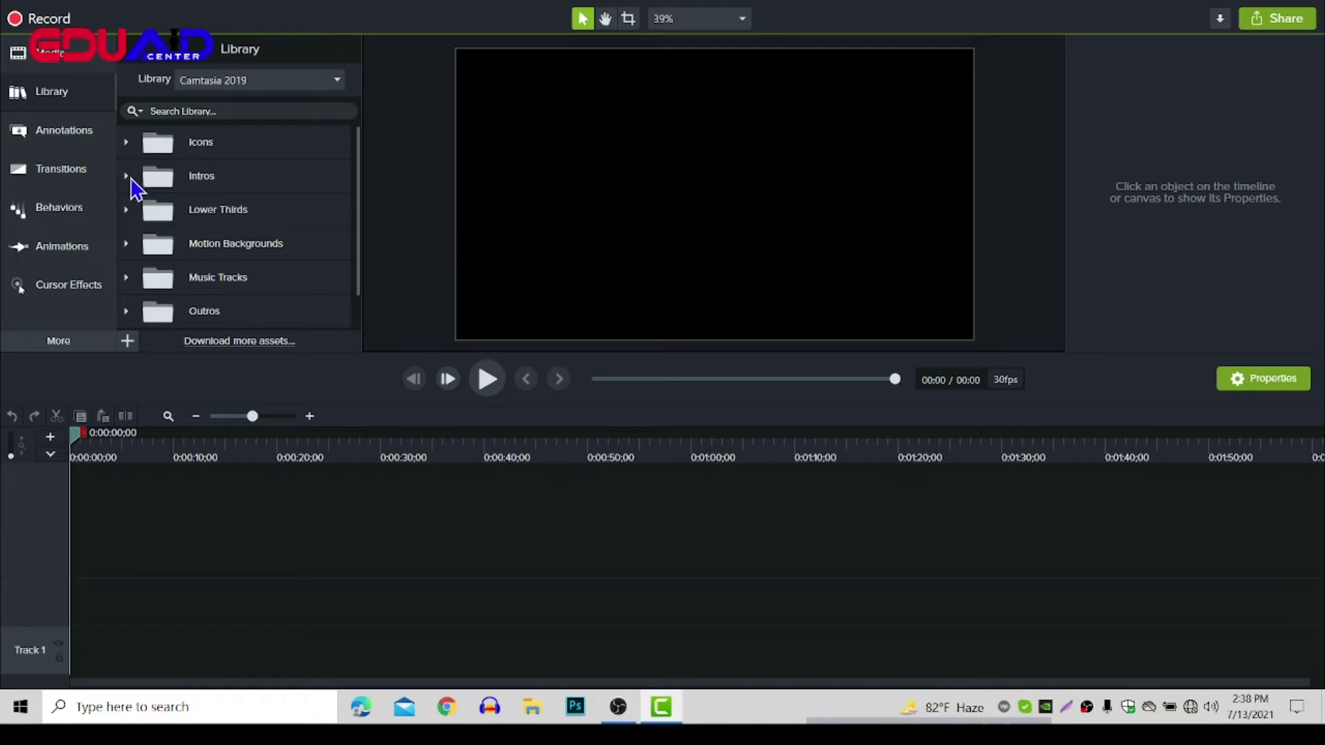
pyautogui.click(127, 177)
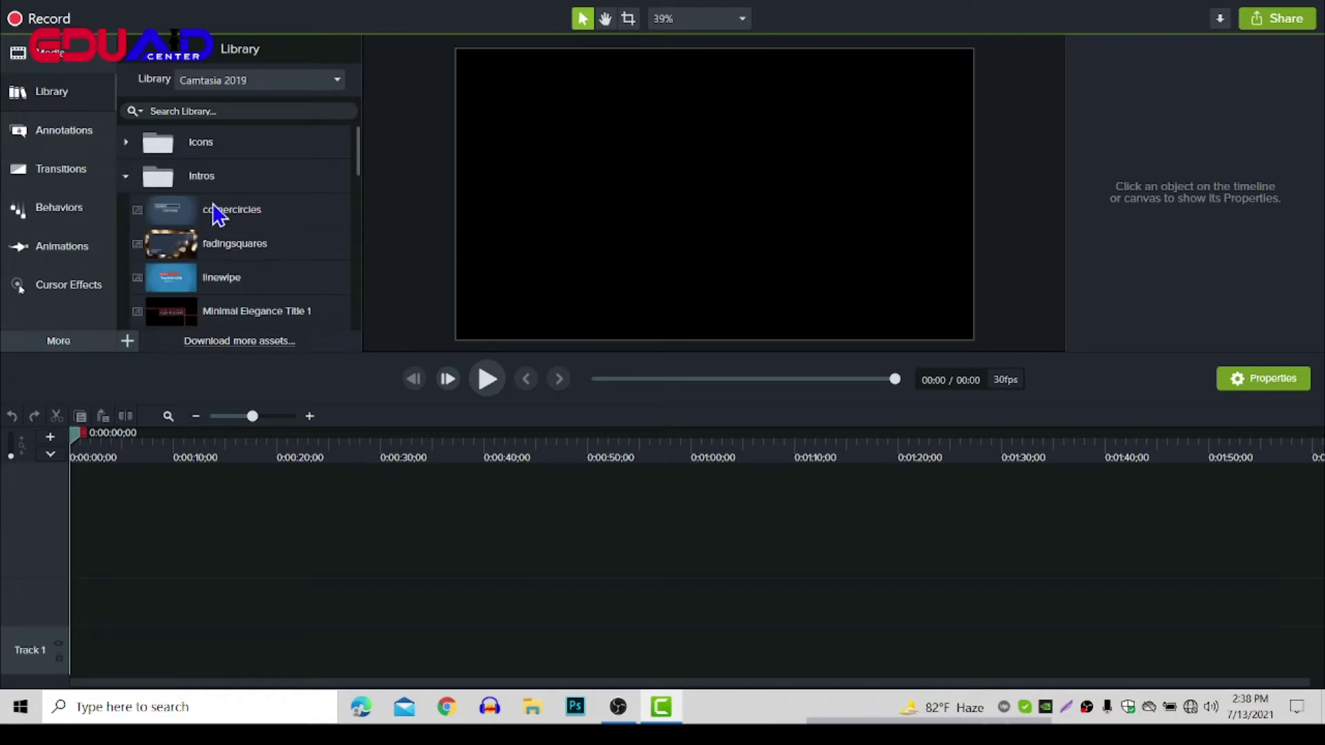
# - Look through the intro assets in the Intros folder of the library, then collapse the folder
pyautogui.scroll(-4, 221, 214)
pyautogui.scroll(-1, 216, 195)
pyautogui.scroll(1, 207, 241)
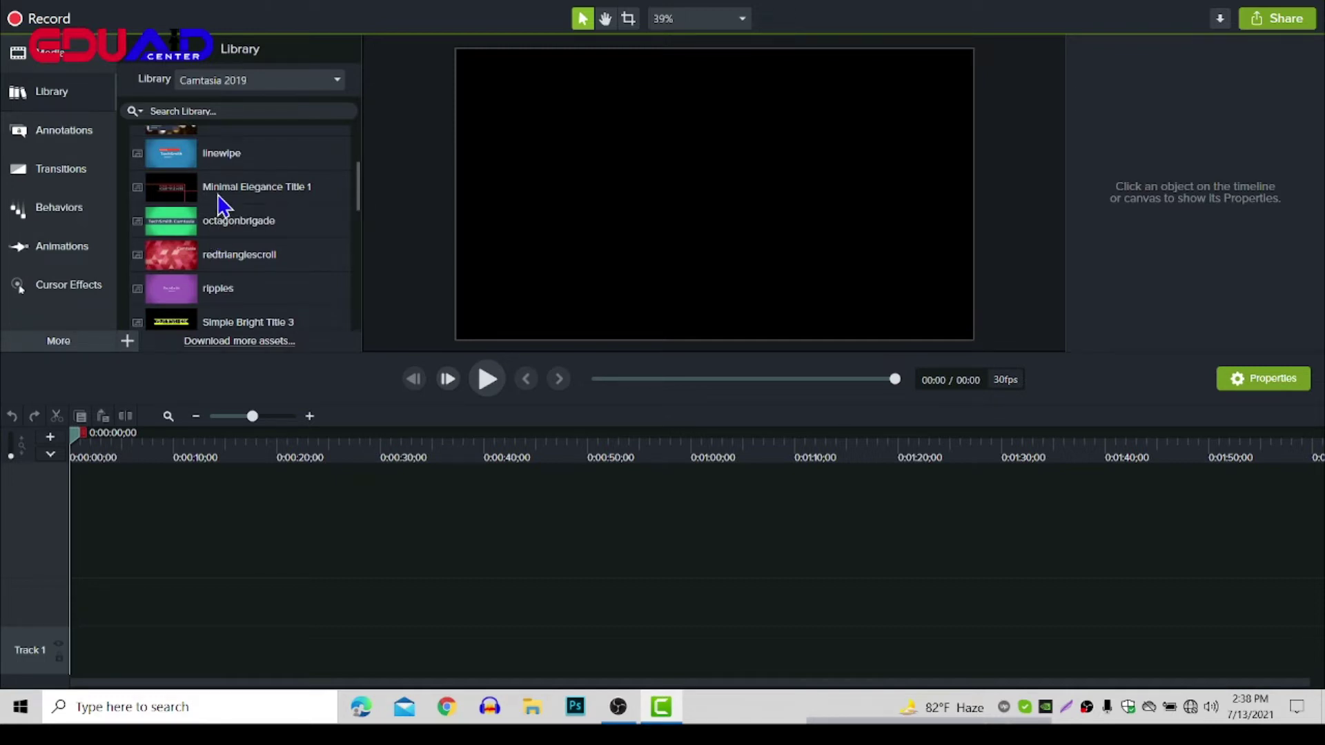
pyautogui.scroll(2, 222, 205)
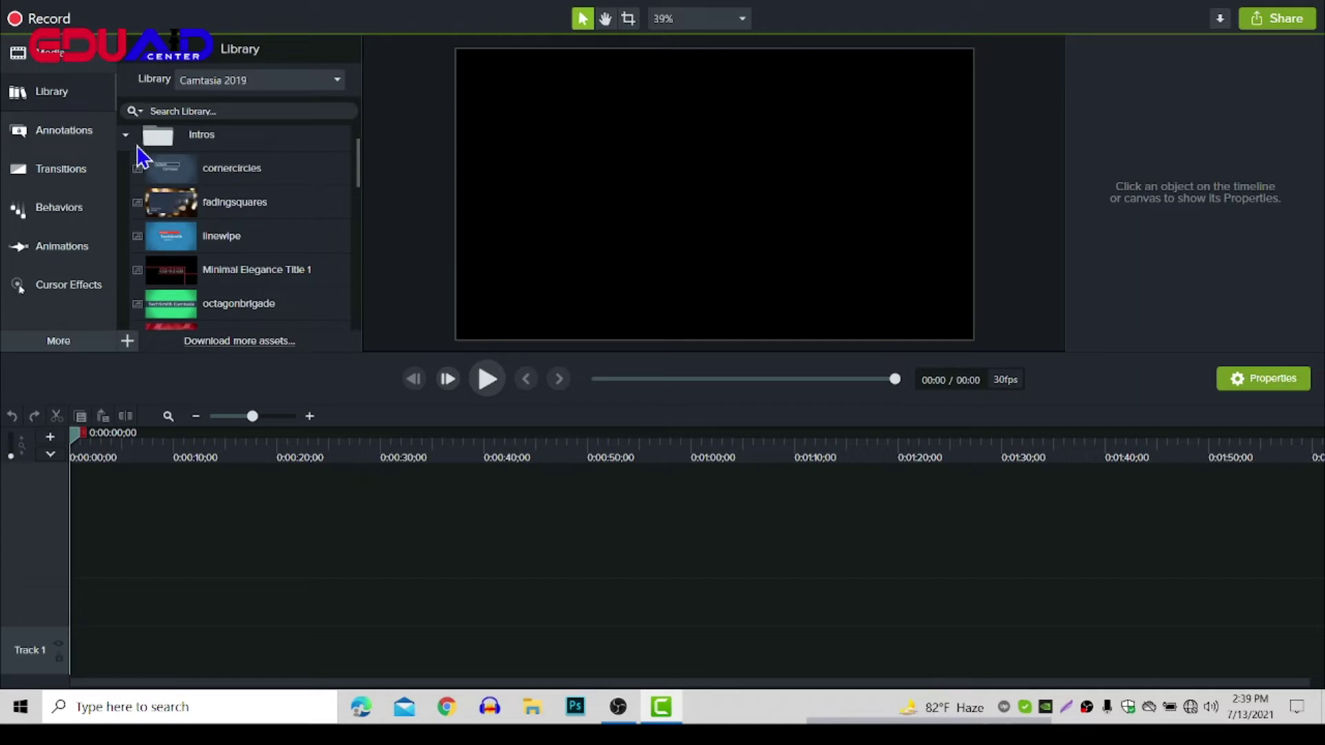
pyautogui.click(126, 136)
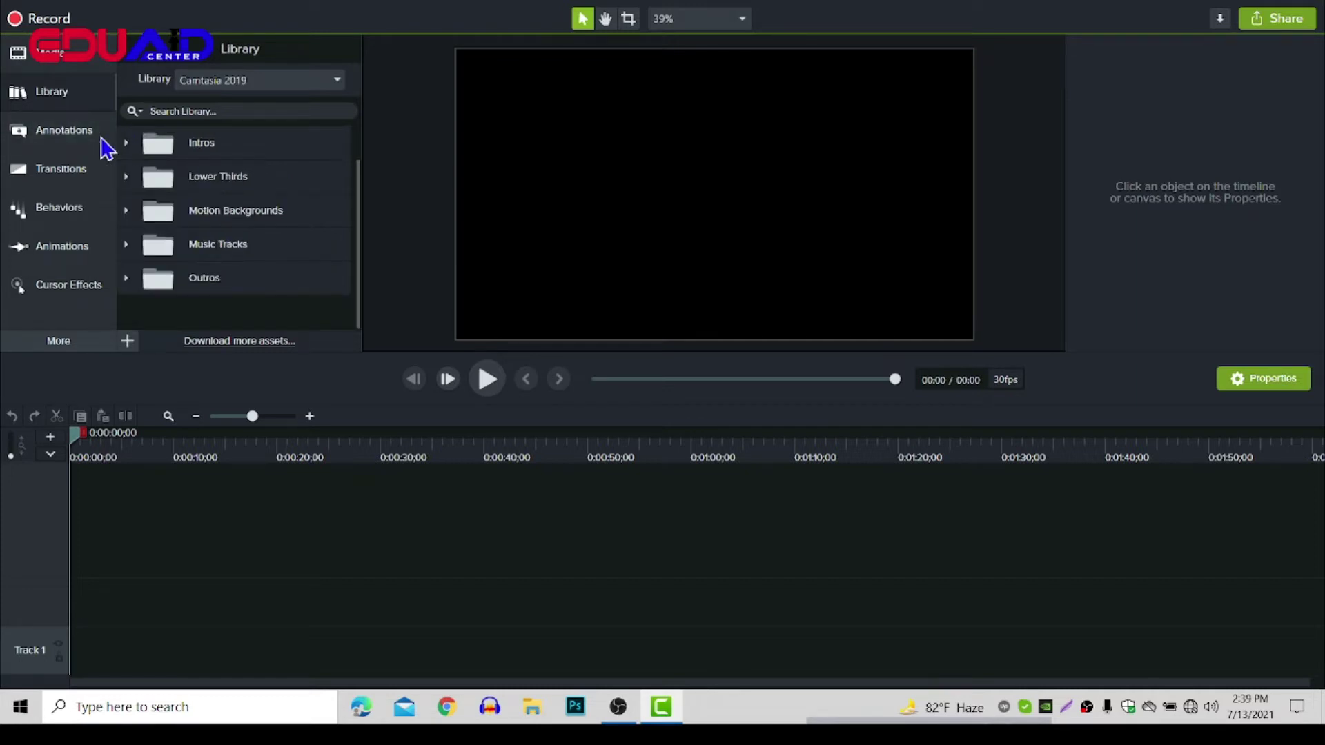
# - Place a purple speech bubble, a plain text callout and an orange thought bubble from the Basic callout style on the canvas
pyautogui.click(61, 145)
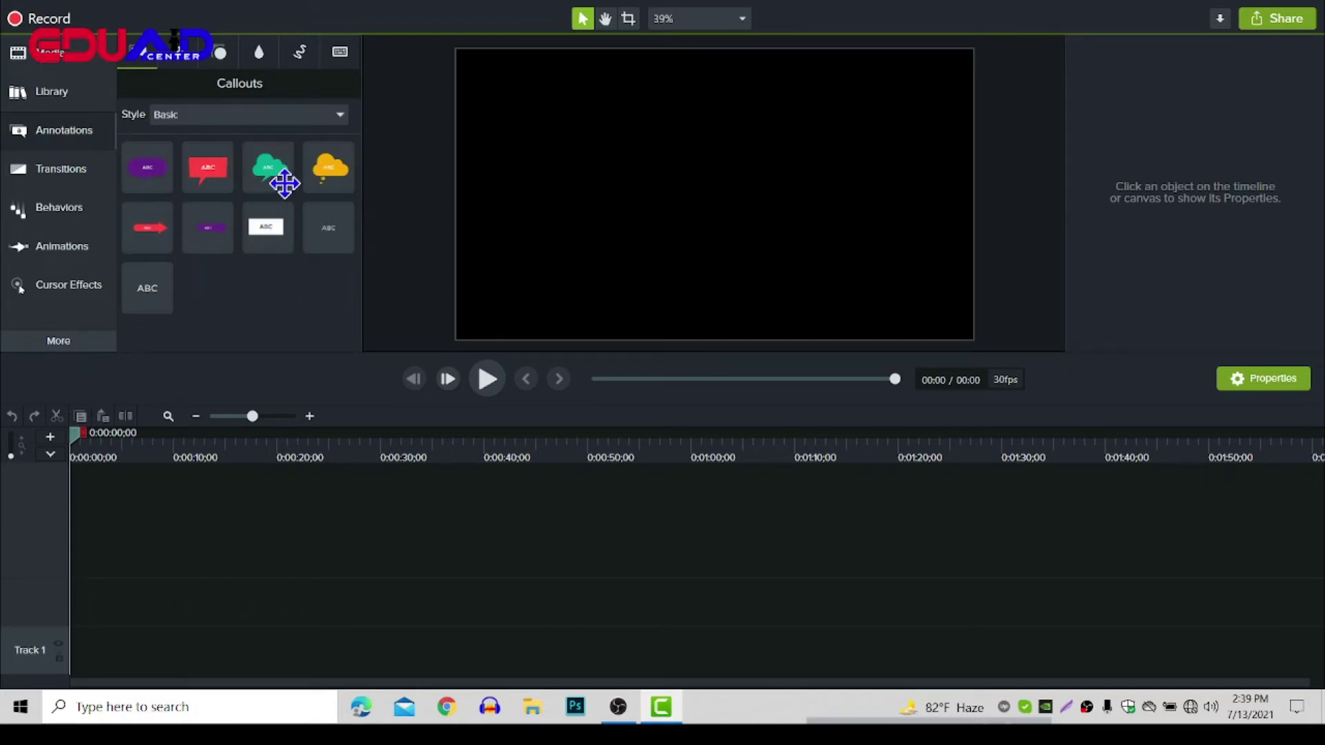
pyautogui.moveTo(126, 169); pyautogui.dragTo(822, 141)
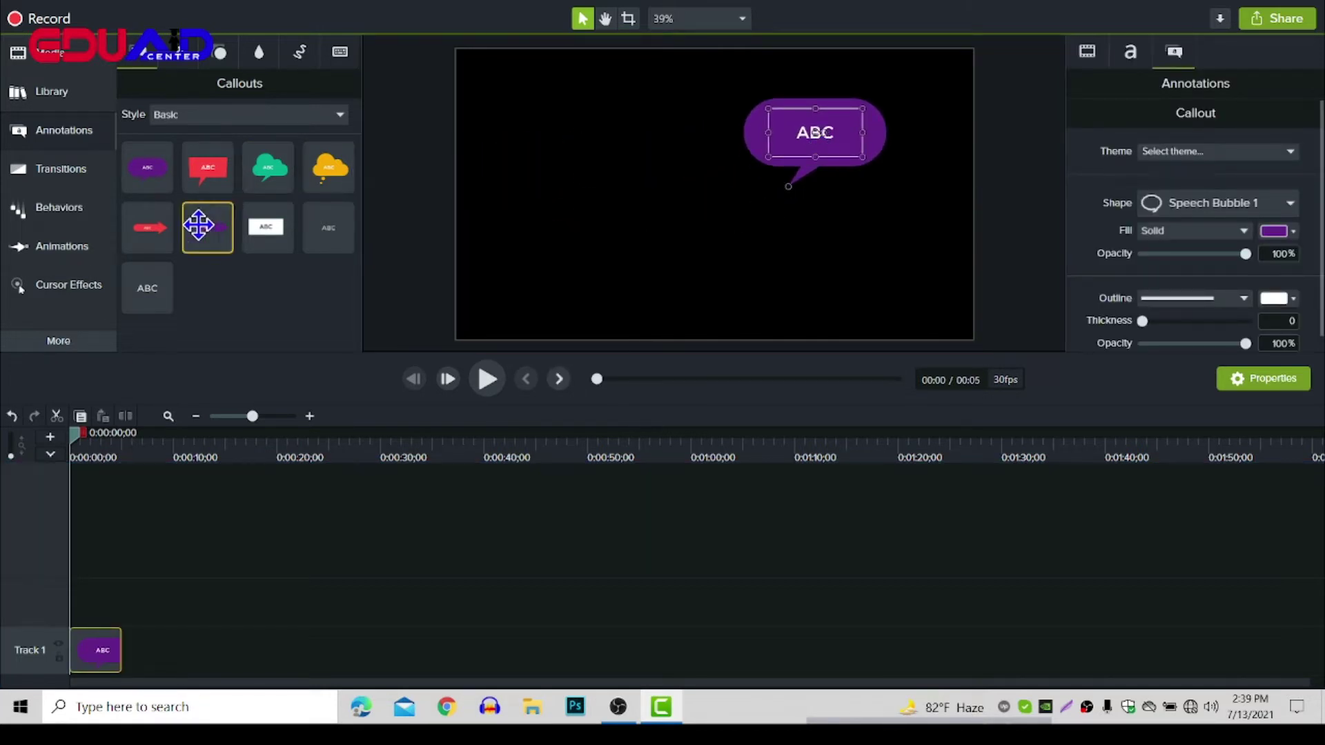
pyautogui.moveTo(164, 290); pyautogui.dragTo(550, 275)
pyautogui.doubleClick(549, 274)
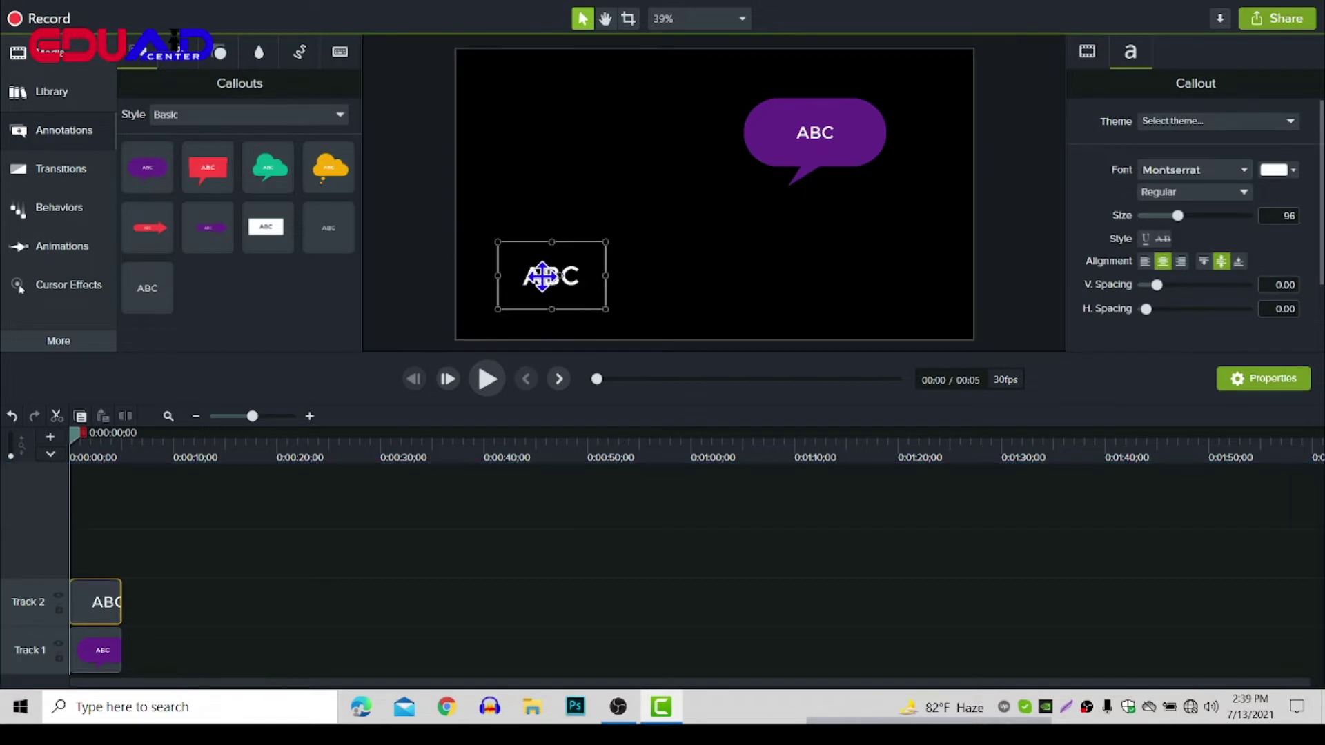
pyautogui.click(801, 134)
pyautogui.doubleClick(801, 134)
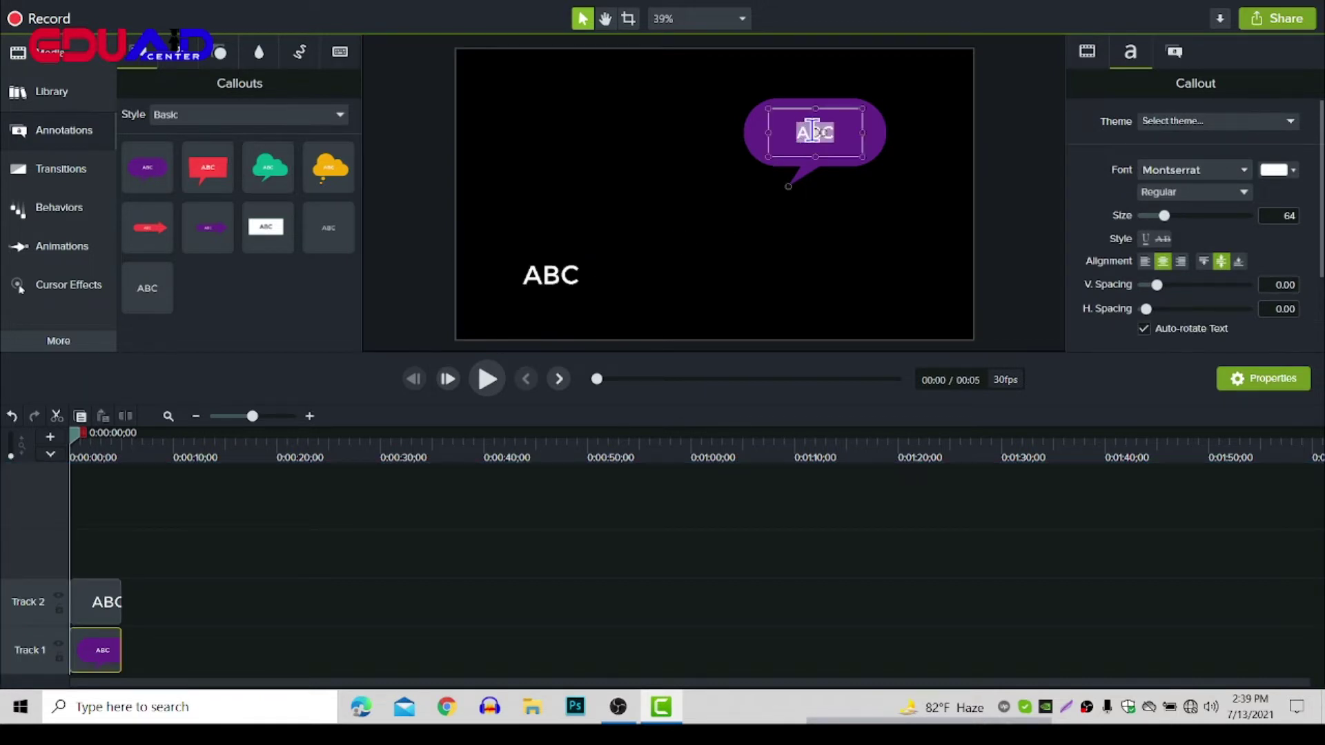
pyautogui.click(839, 138)
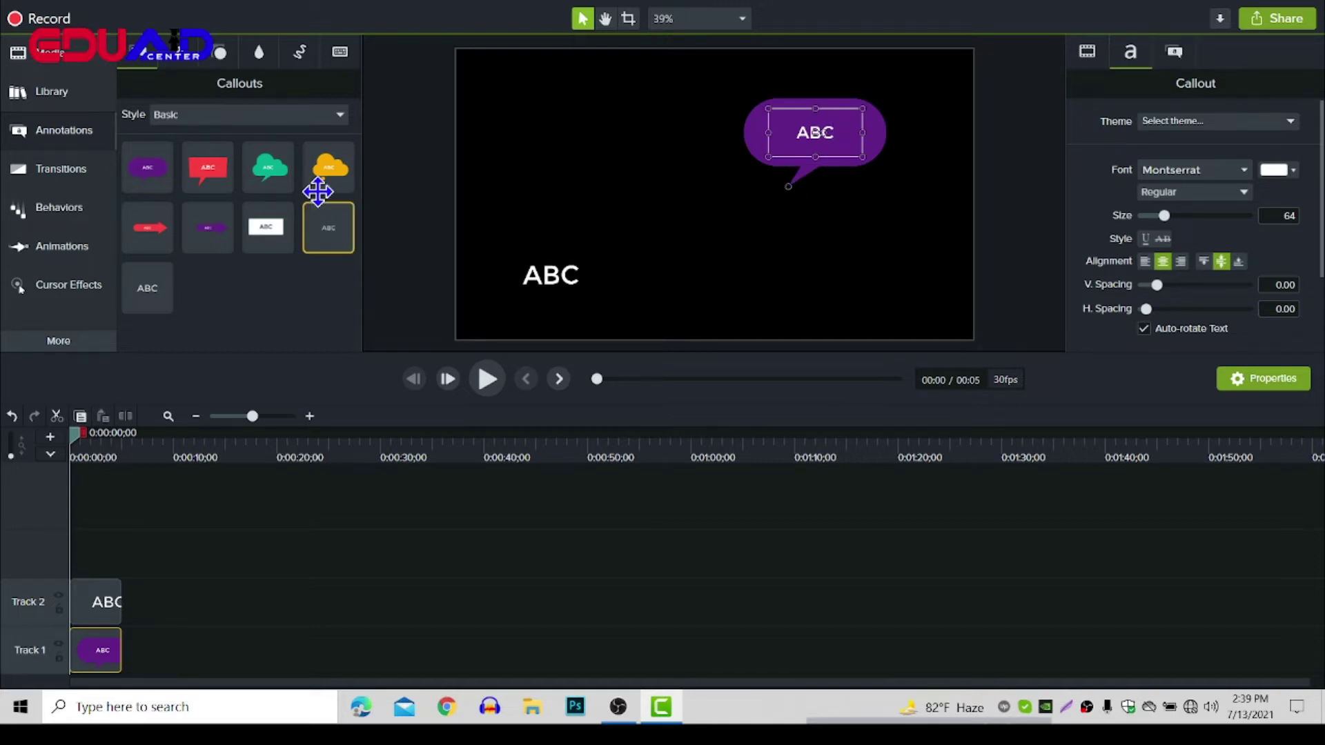
pyautogui.moveTo(327, 166); pyautogui.dragTo(554, 172)
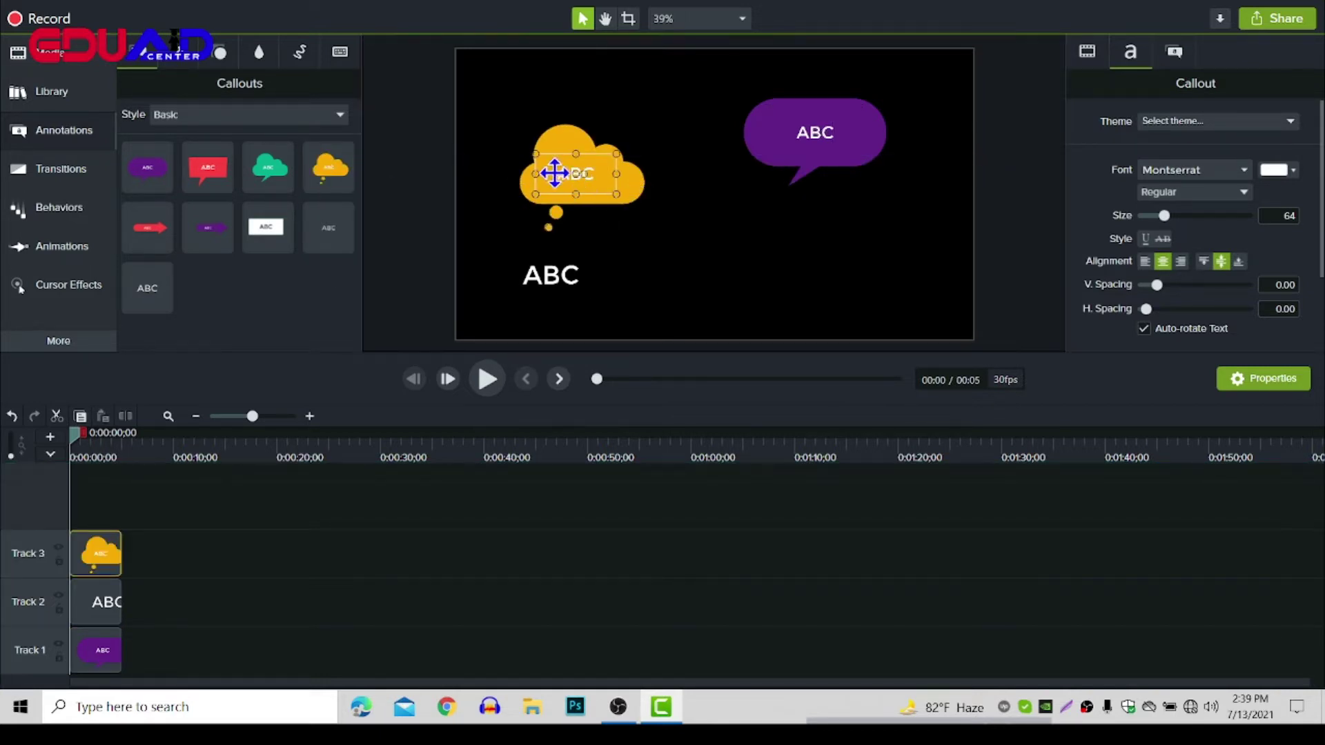
# - Delete the thought bubble, speech bubble and plain text callouts from the canvas
pyautogui.click(615, 112)
pyautogui.click(597, 178)
pyautogui.press('Delete')
pyautogui.click(782, 132)
pyautogui.press('Delete')
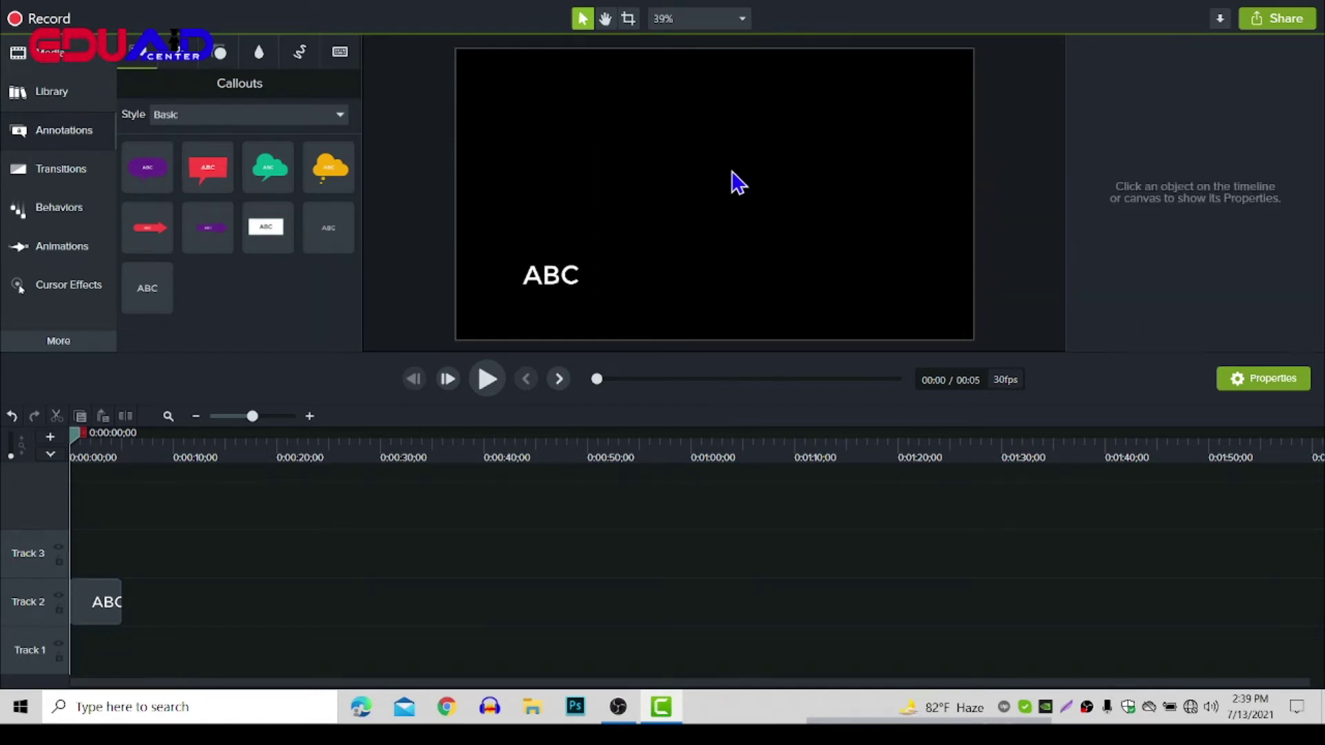
pyautogui.click(561, 271)
pyautogui.press('Delete')
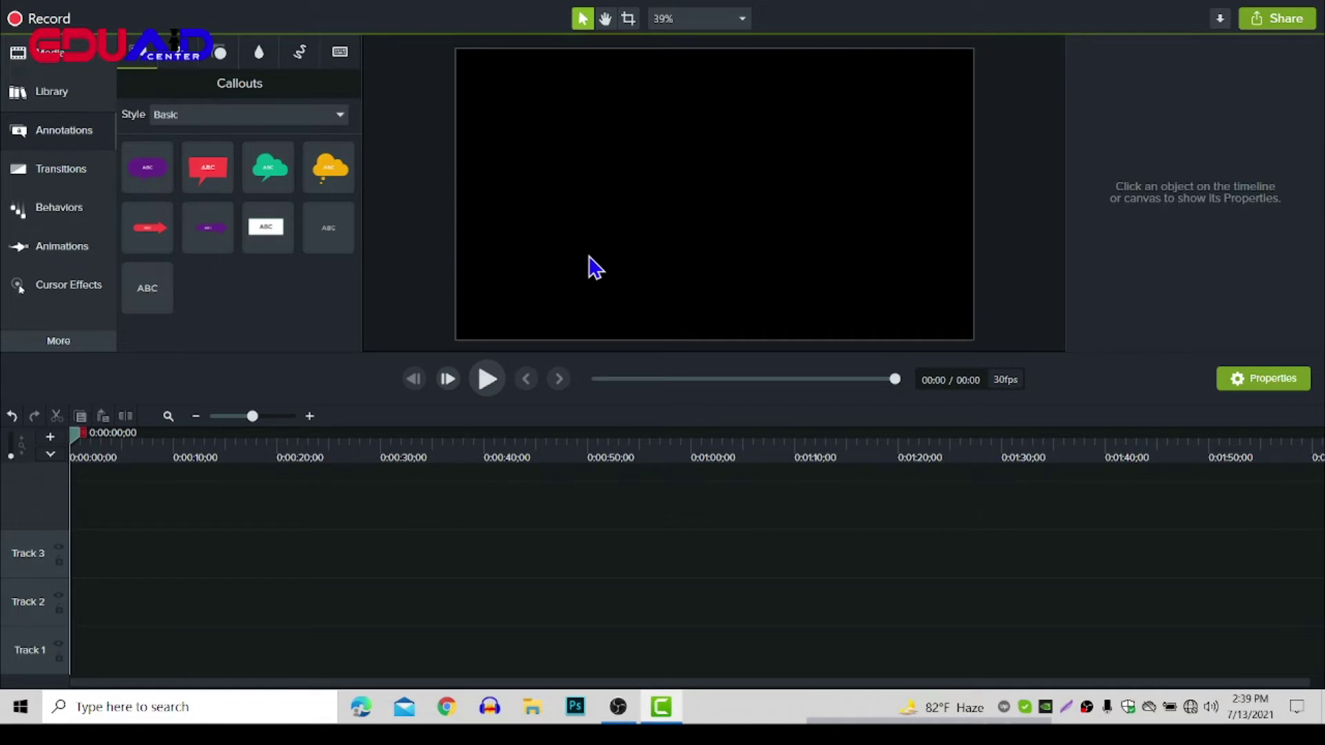
# - Look over the available transitions, text behaviors and animations
pyautogui.click(73, 183)
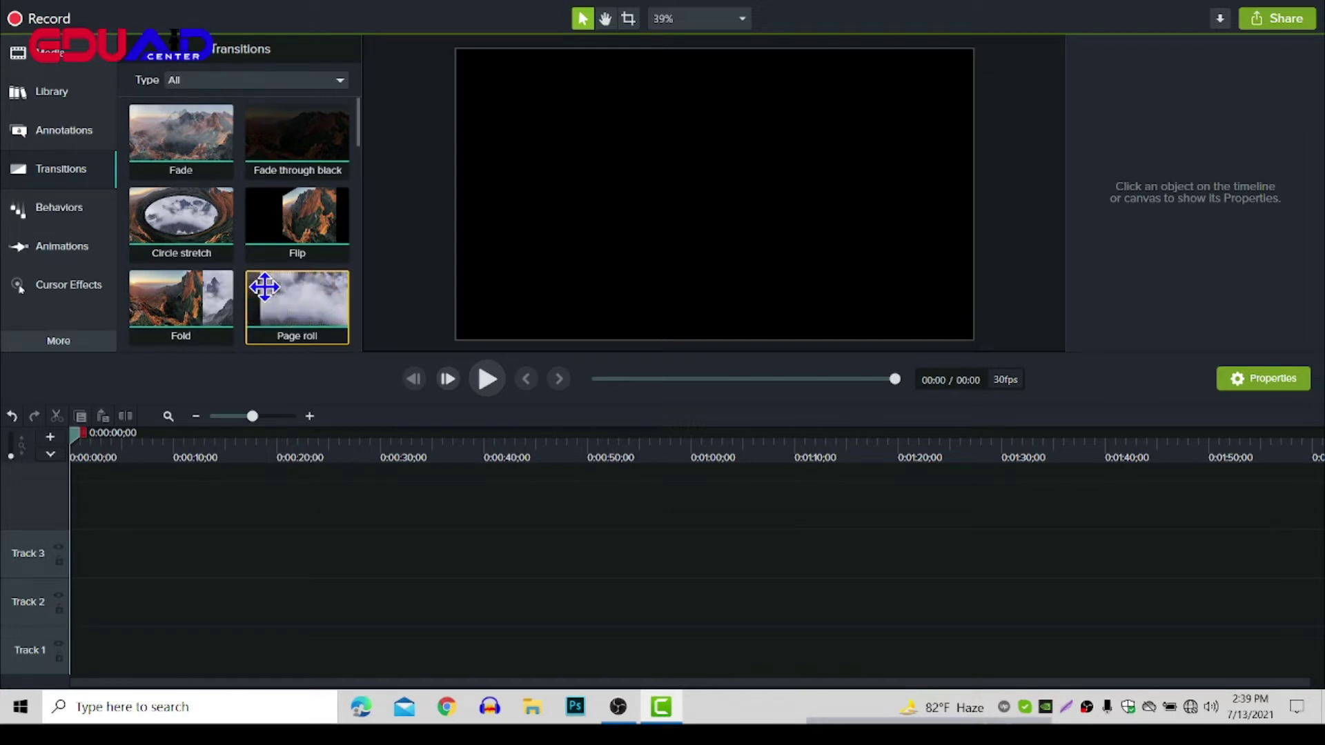
pyautogui.click(58, 215)
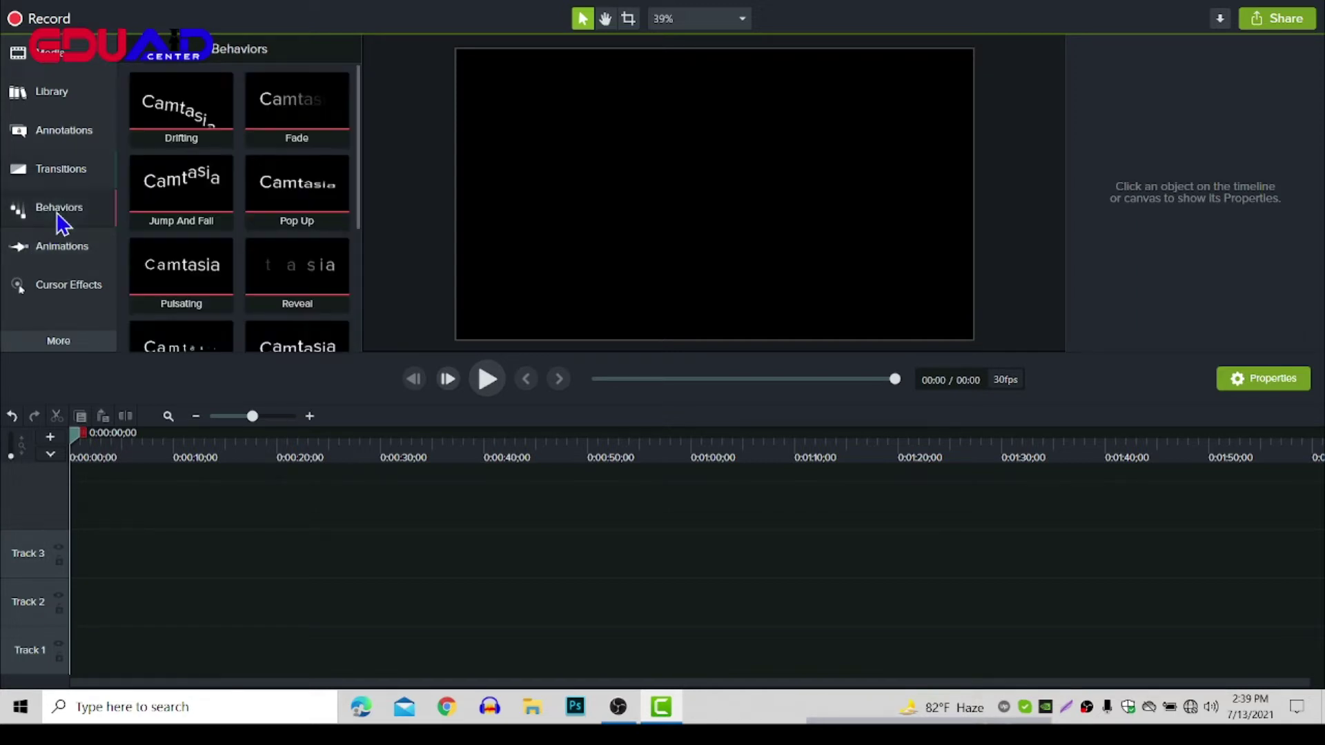
pyautogui.scroll(-1, 276, 200)
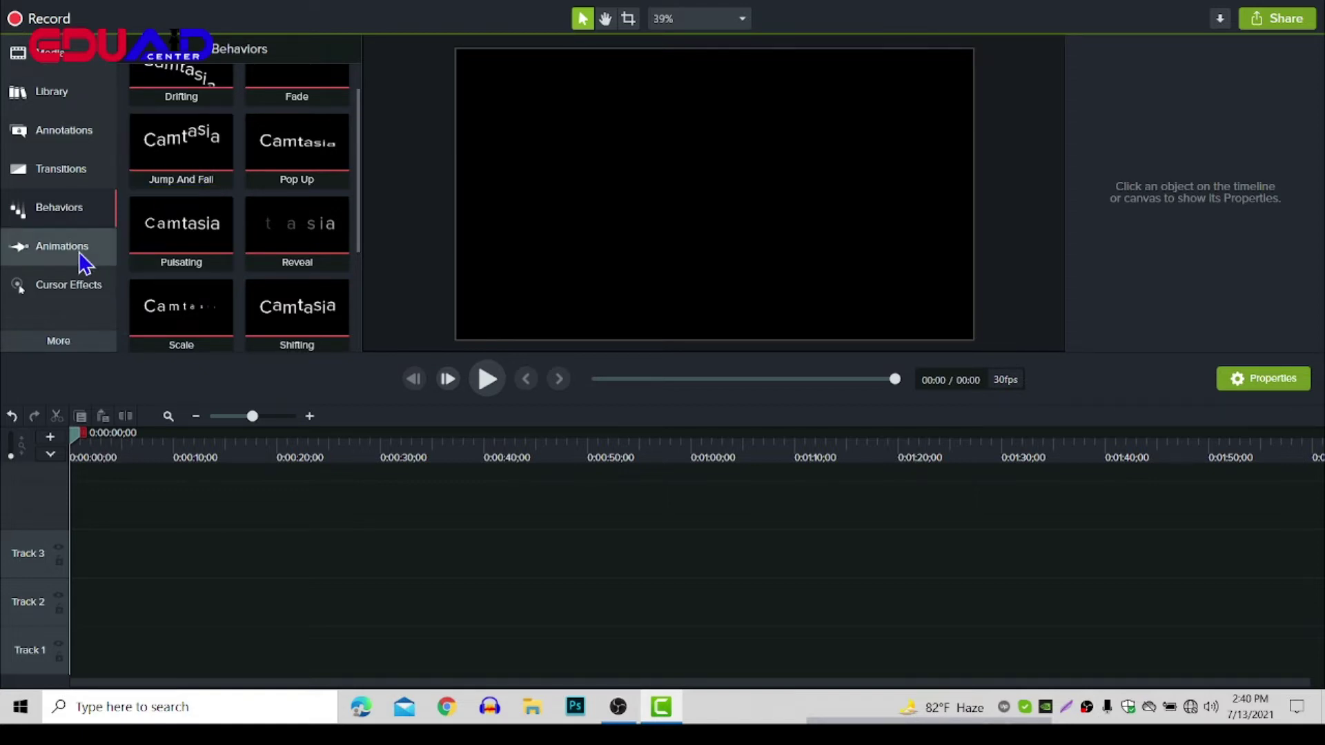
pyautogui.click(42, 257)
# - Examine the cursor effects, including Cursor Spotlight and Cursor Highlight, and the left-click effects
pyautogui.click(40, 294)
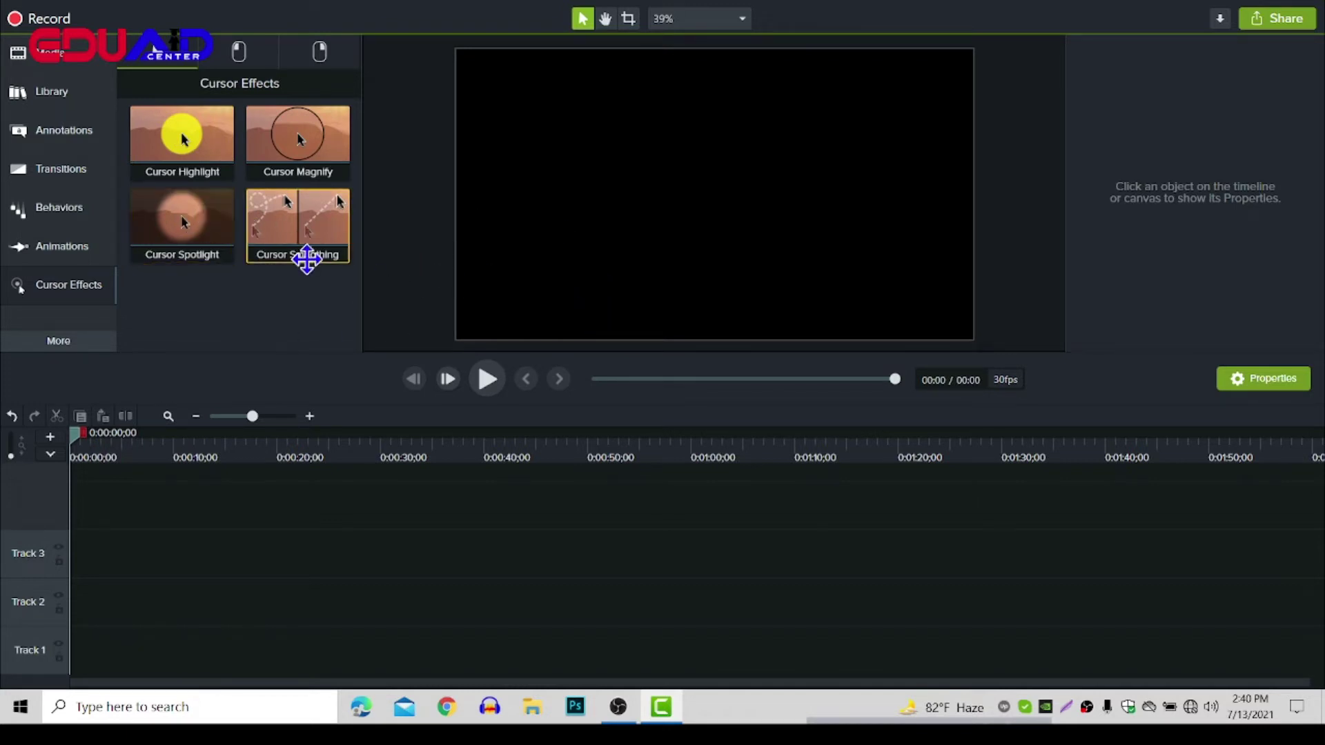
pyautogui.moveTo(181, 228); pyautogui.dragTo(190, 323)
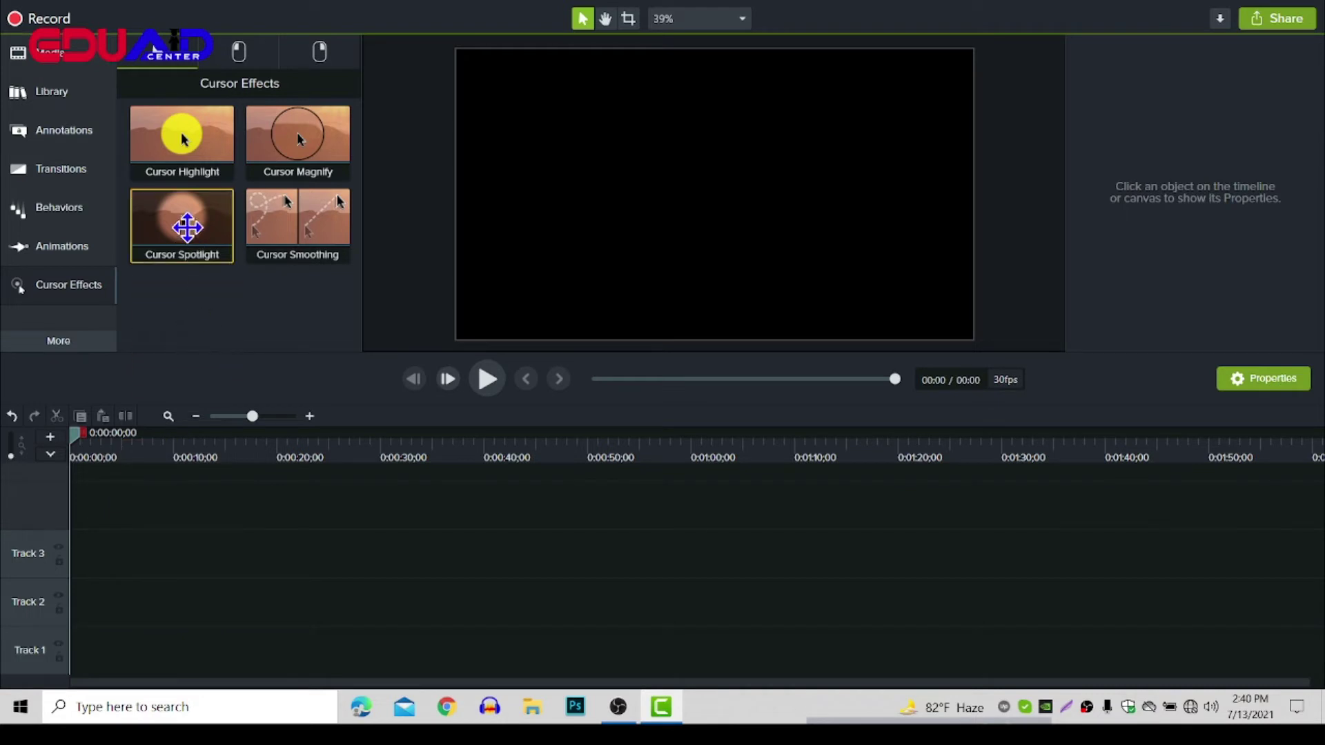
pyautogui.rightClick(189, 220)
pyautogui.click(187, 227)
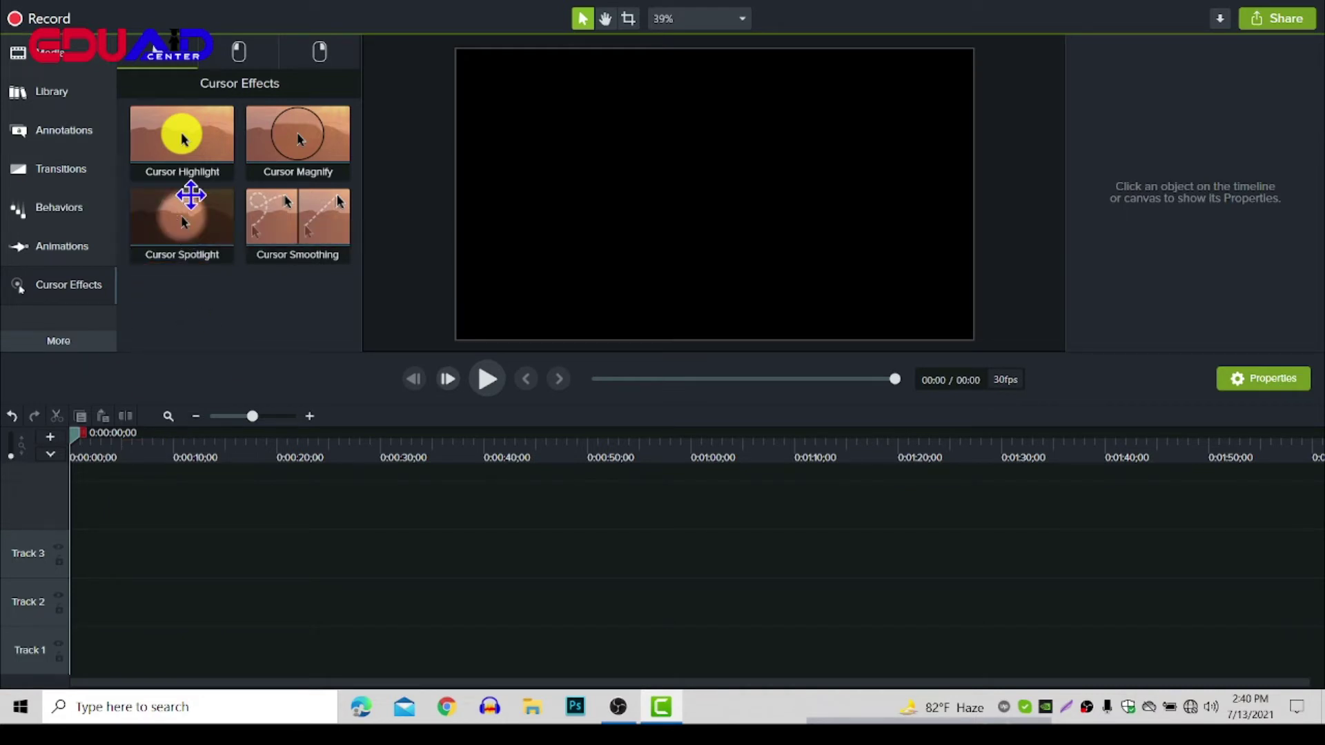
pyautogui.moveTo(180, 148); pyautogui.dragTo(553, 198)
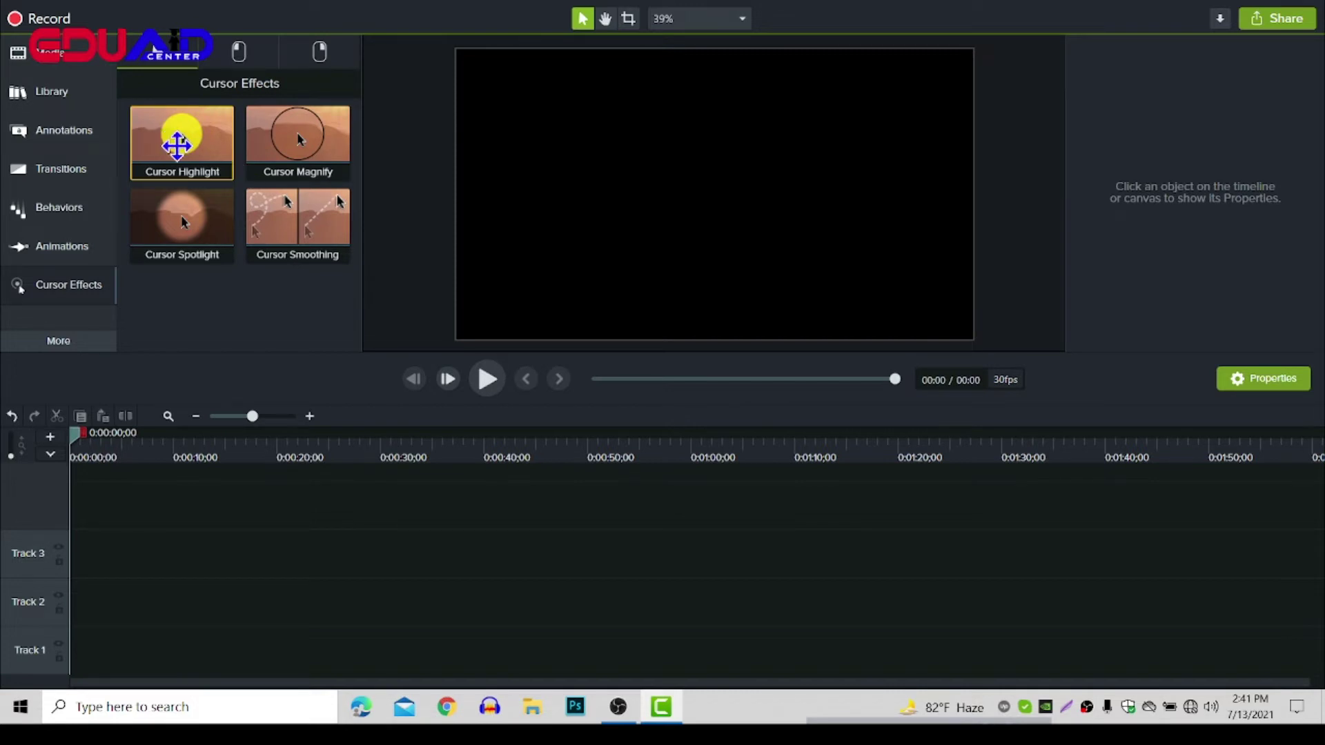
pyautogui.click(249, 58)
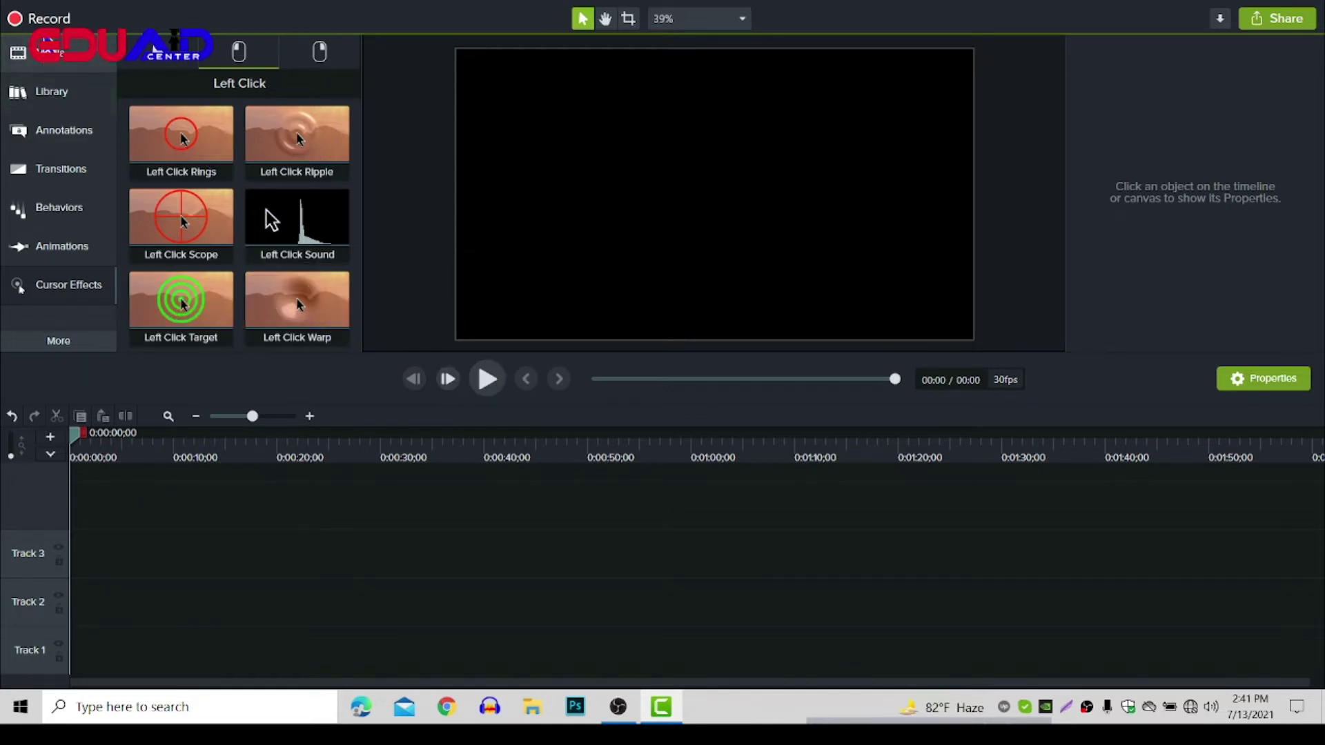
pyautogui.click(162, 61)
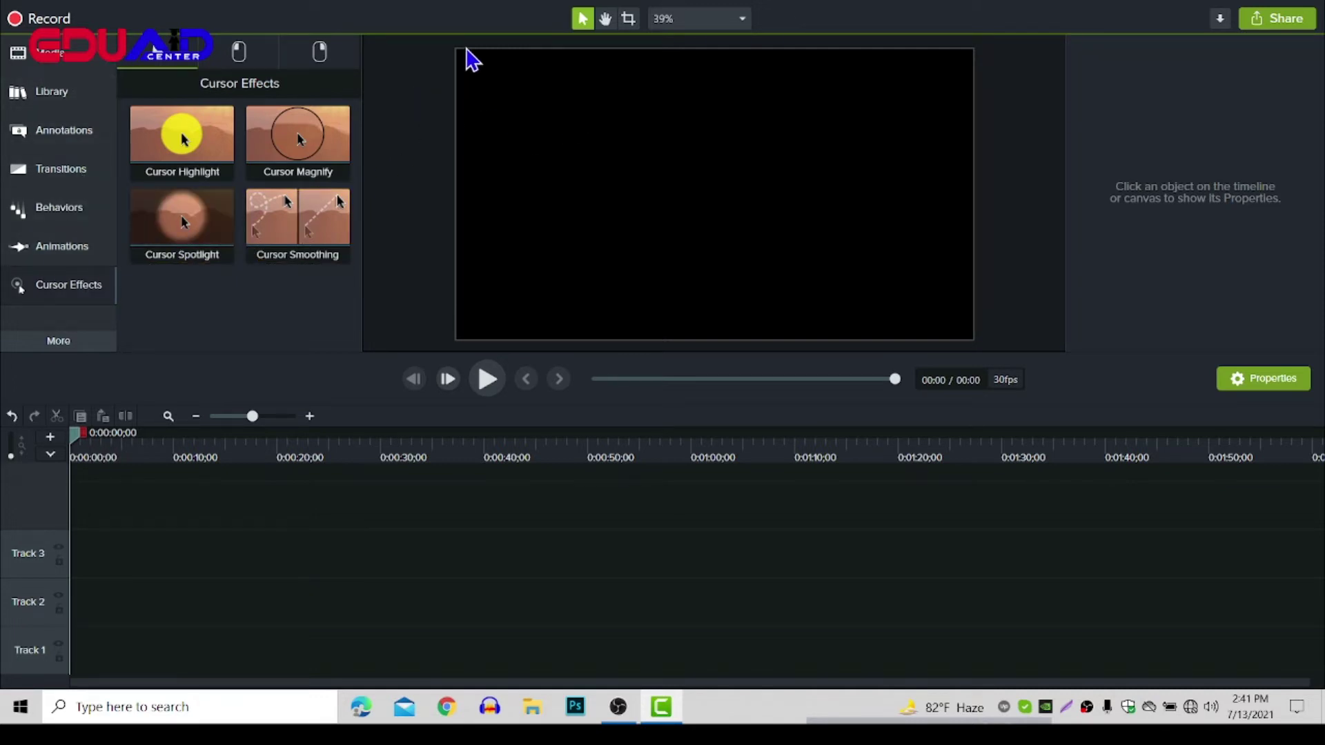
# - Try panning the canvas with the hand tool, activate the Crop tool, and return to the selection tool
pyautogui.moveTo(465, 218); pyautogui.dragTo(767, 270)
pyautogui.click(606, 19)
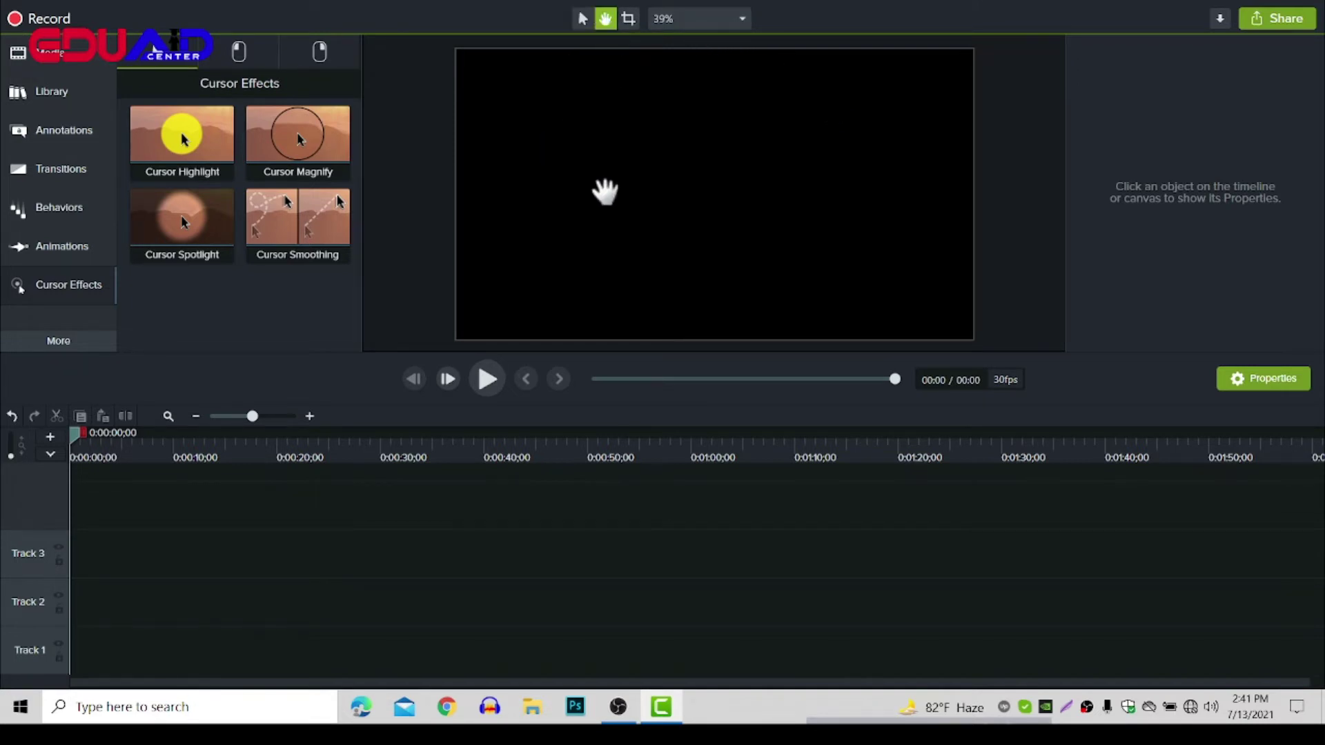
pyautogui.moveTo(606, 194)
pyautogui.mouseDown()
pyautogui.moveTo(630, 169)
pyautogui.moveTo(527, 225)
pyautogui.moveTo(616, 217)
pyautogui.mouseUp()
pyautogui.moveTo(638, 156); pyautogui.dragTo(612, 144)
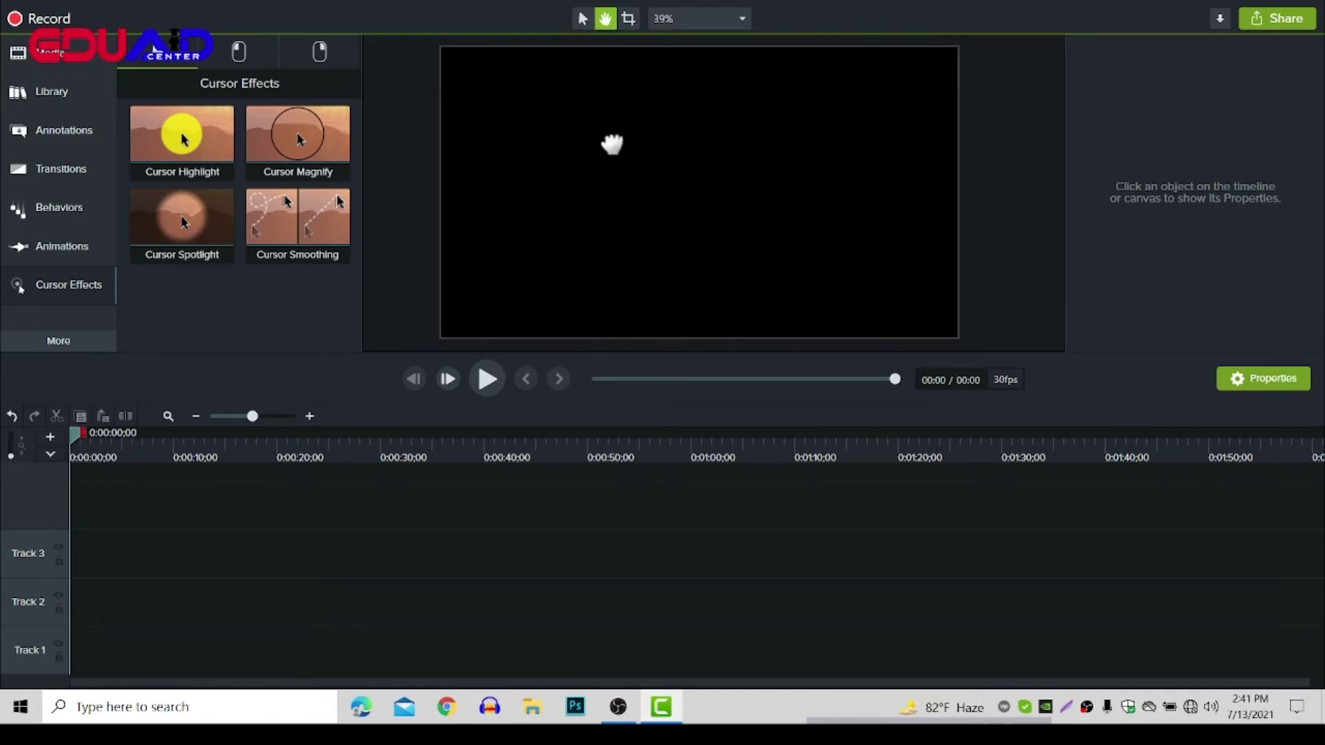
pyautogui.click(632, 23)
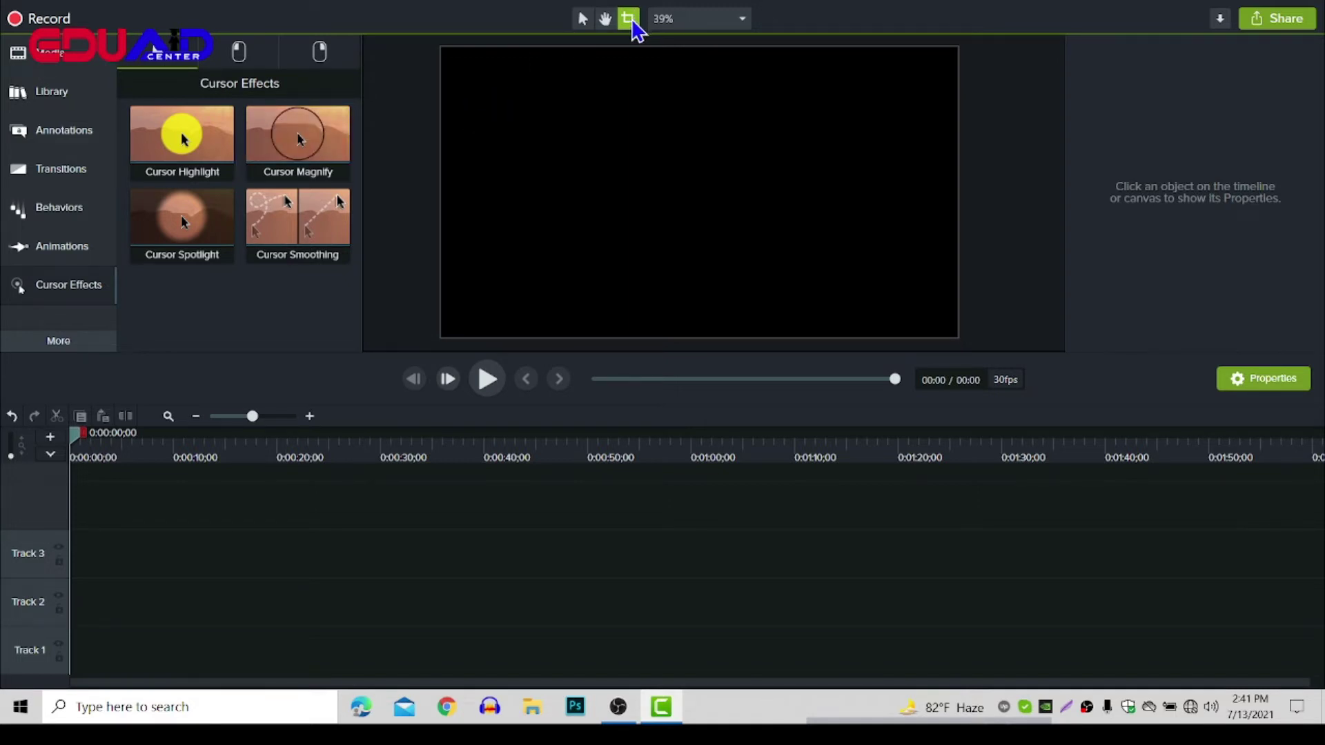
pyautogui.click(583, 21)
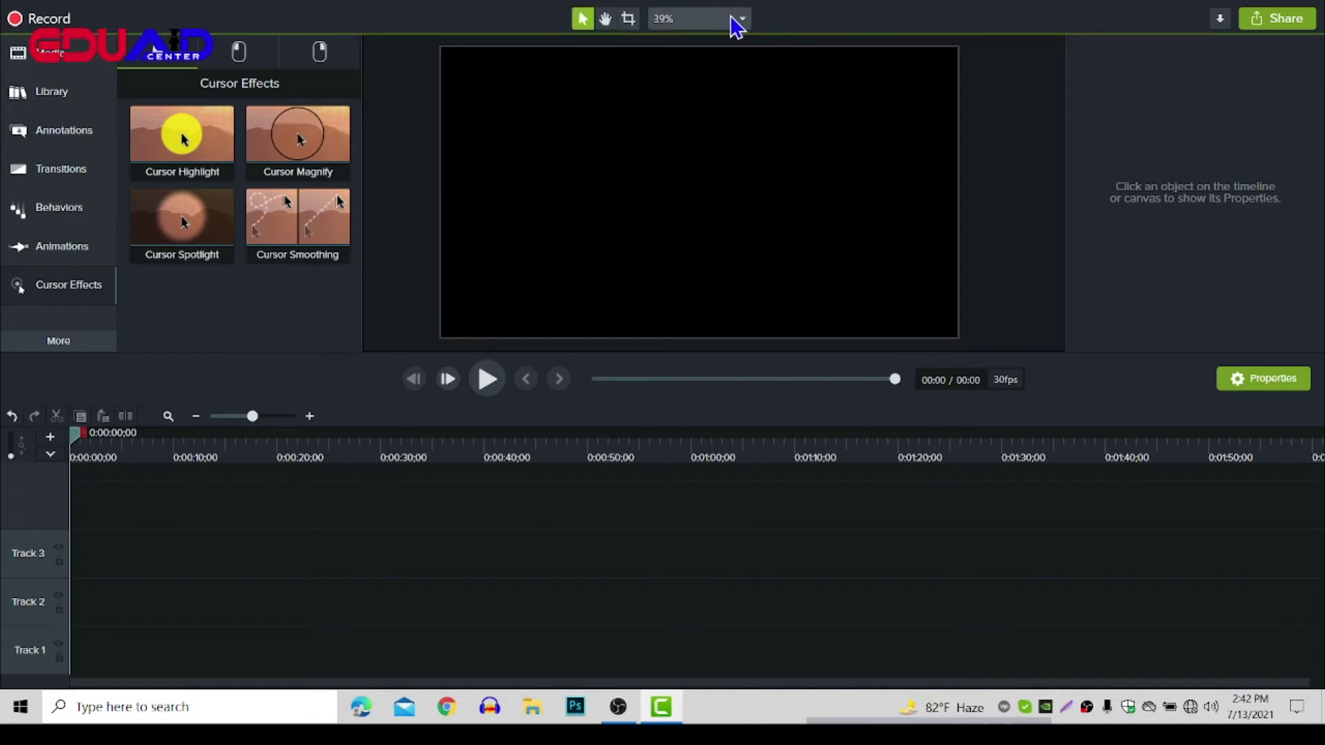
# - View the canvas at 100% zoom and return it to Fit
pyautogui.click(711, 30)
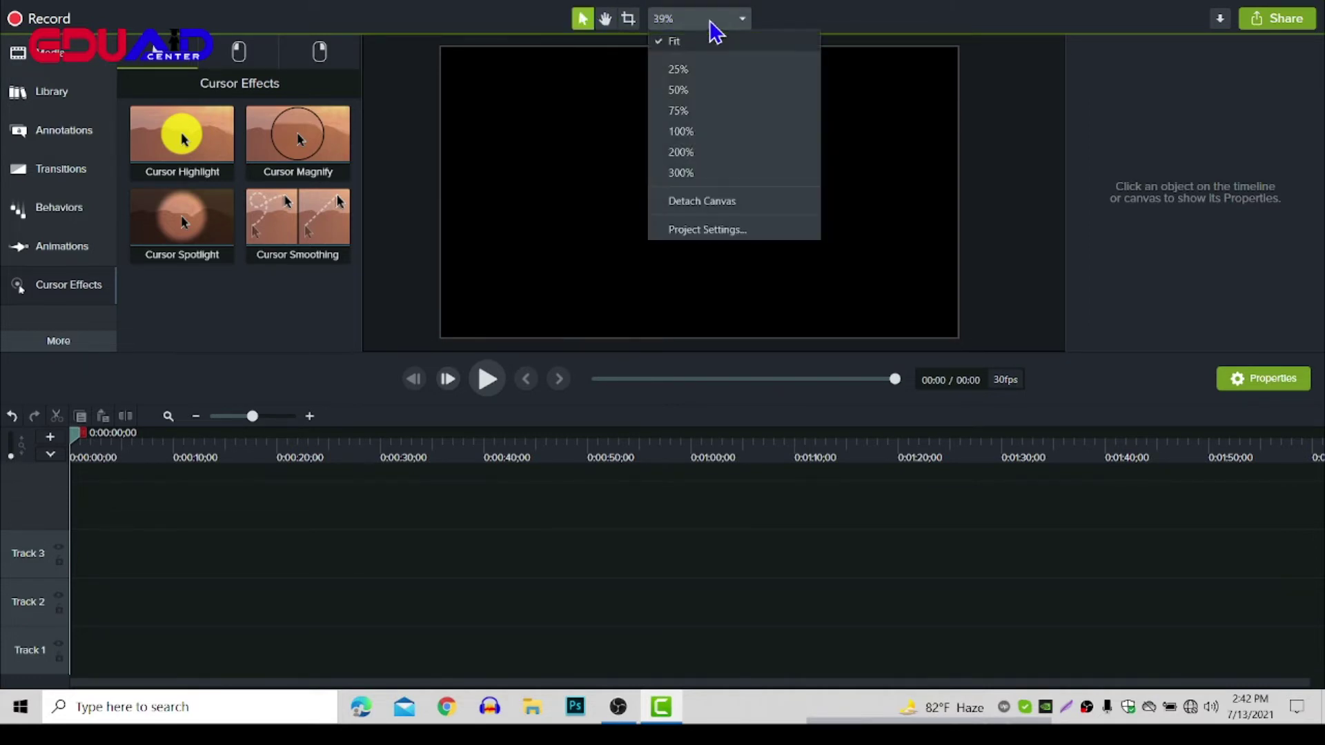
pyautogui.click(711, 47)
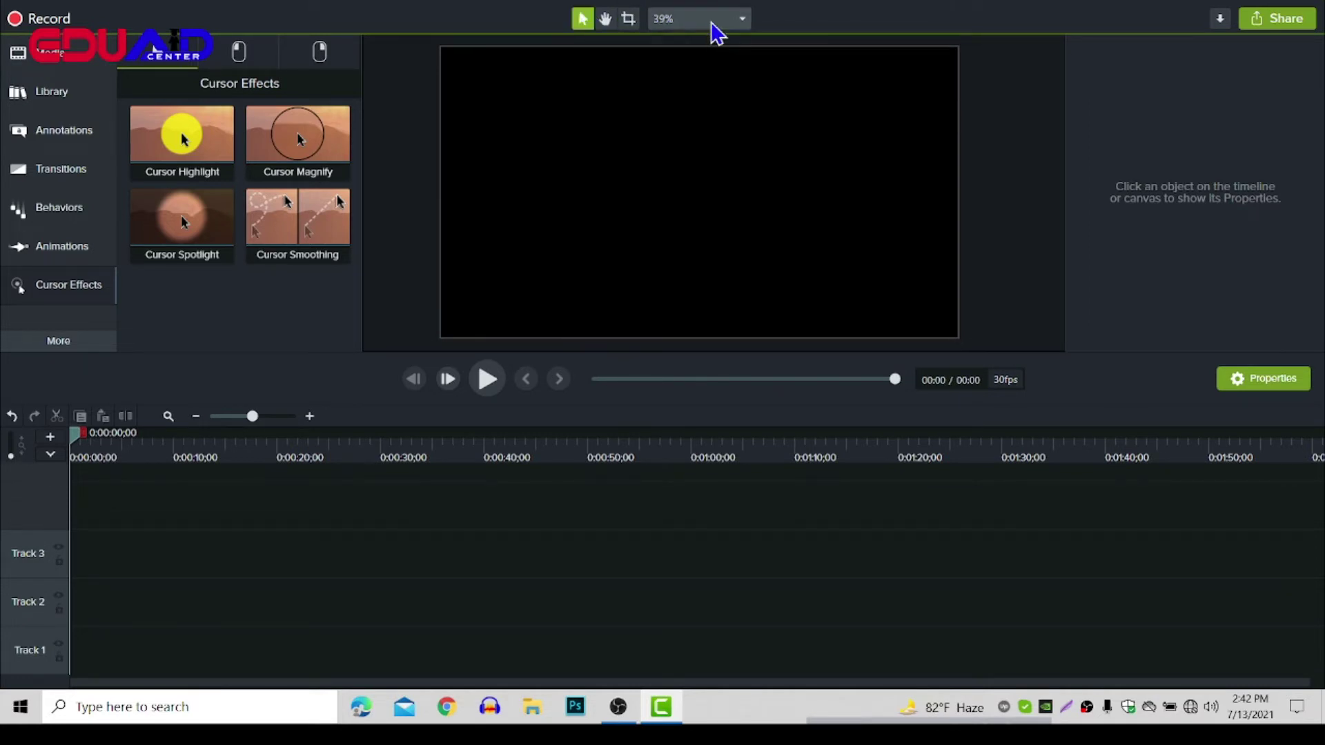
pyautogui.click(710, 29)
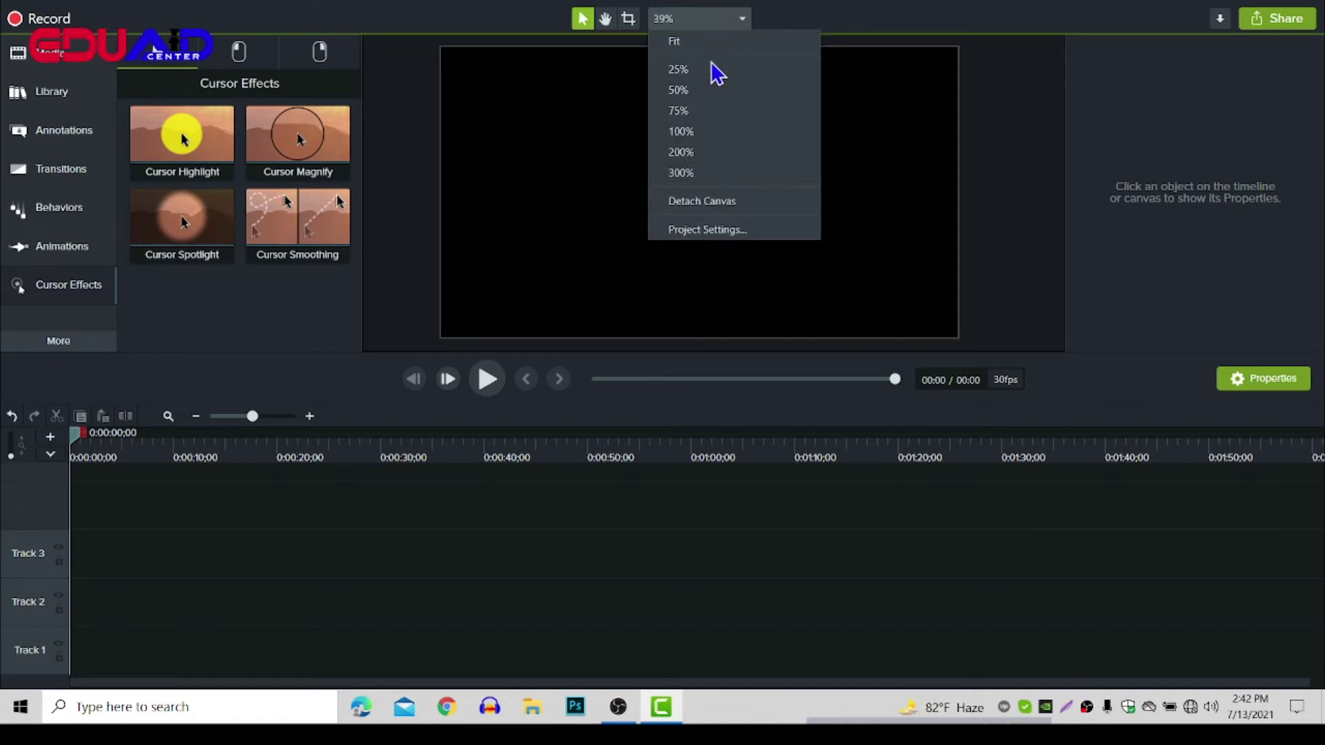
pyautogui.click(711, 130)
pyautogui.click(697, 28)
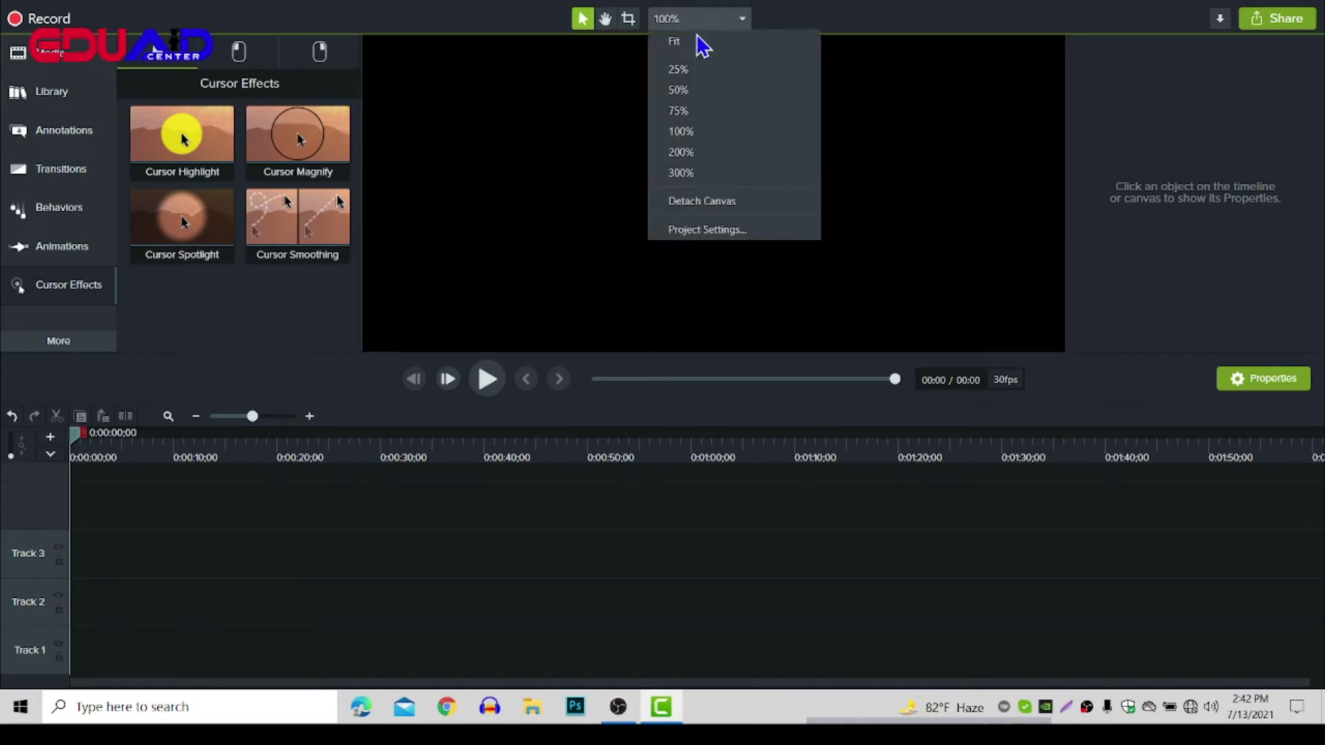
pyautogui.click(692, 43)
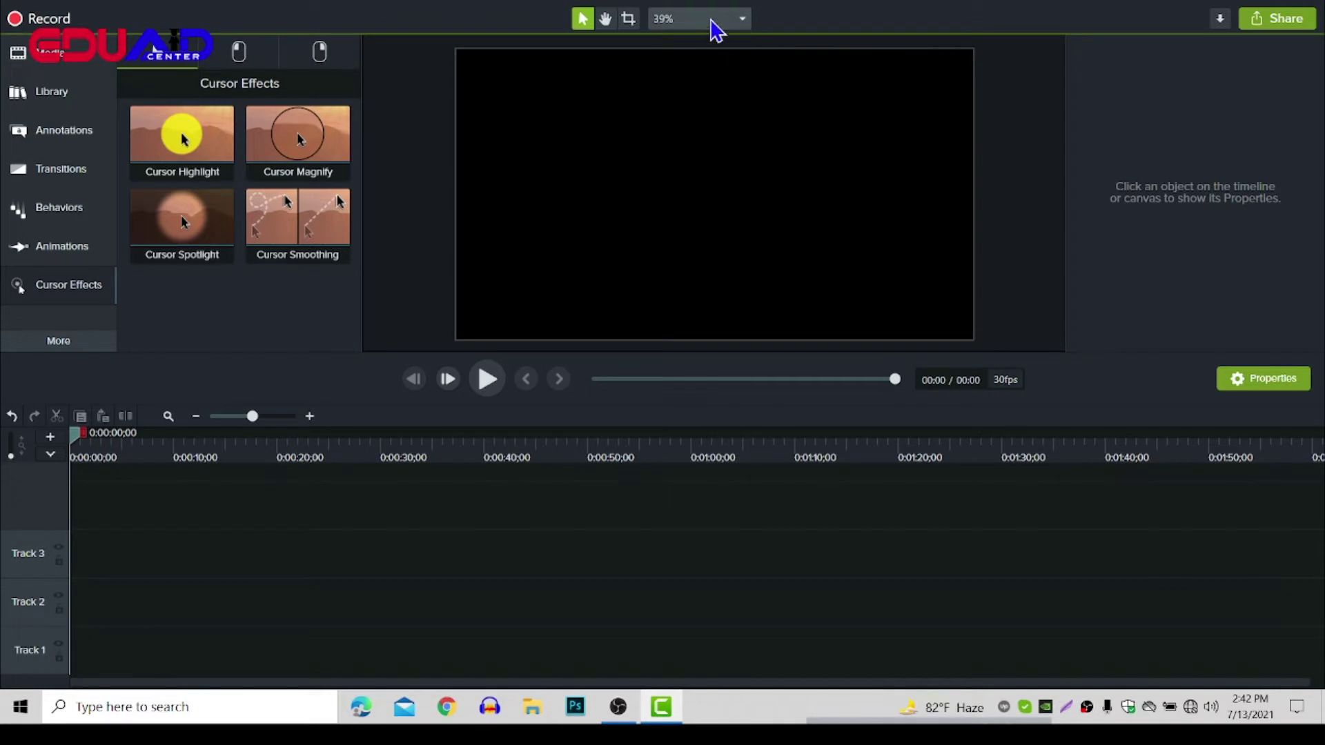
# - Review the canvas dimension presets in the project settings, keep 1080p HD (1920x1080), and leave without applying changes
pyautogui.click(712, 21)
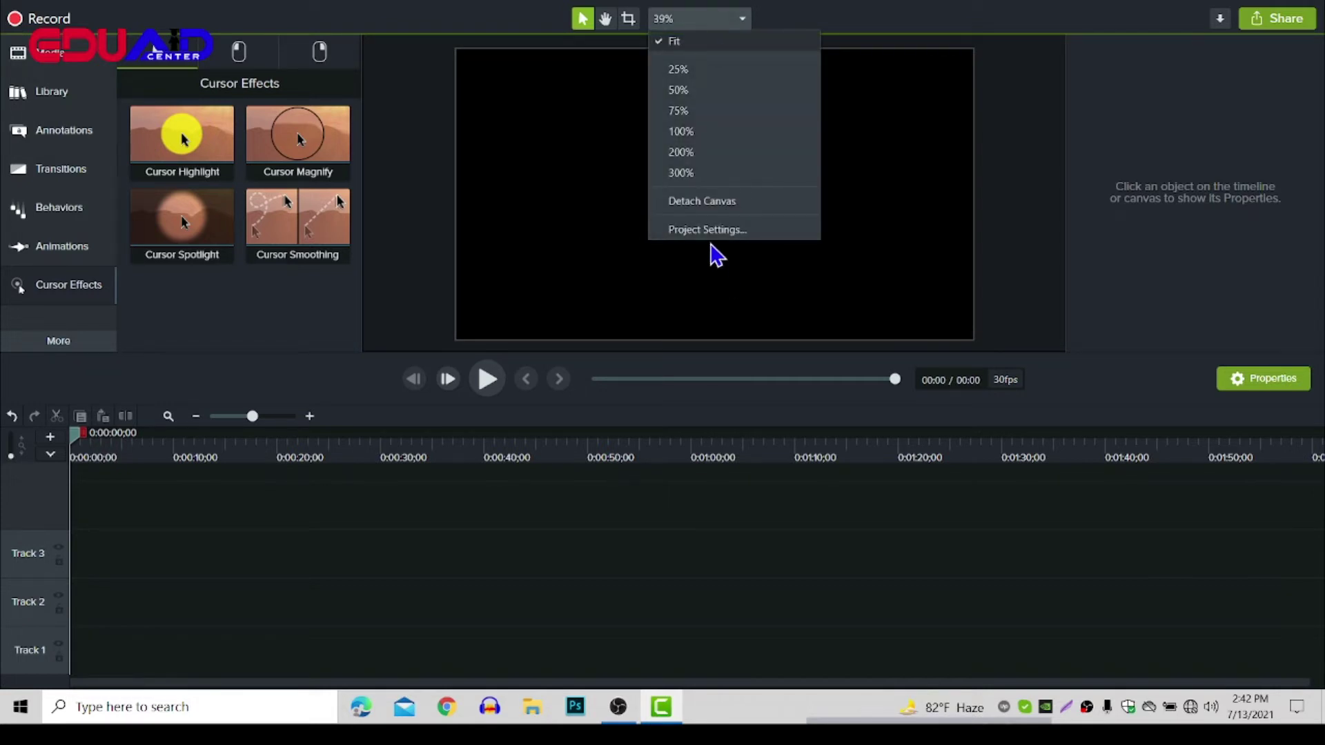
pyautogui.click(709, 237)
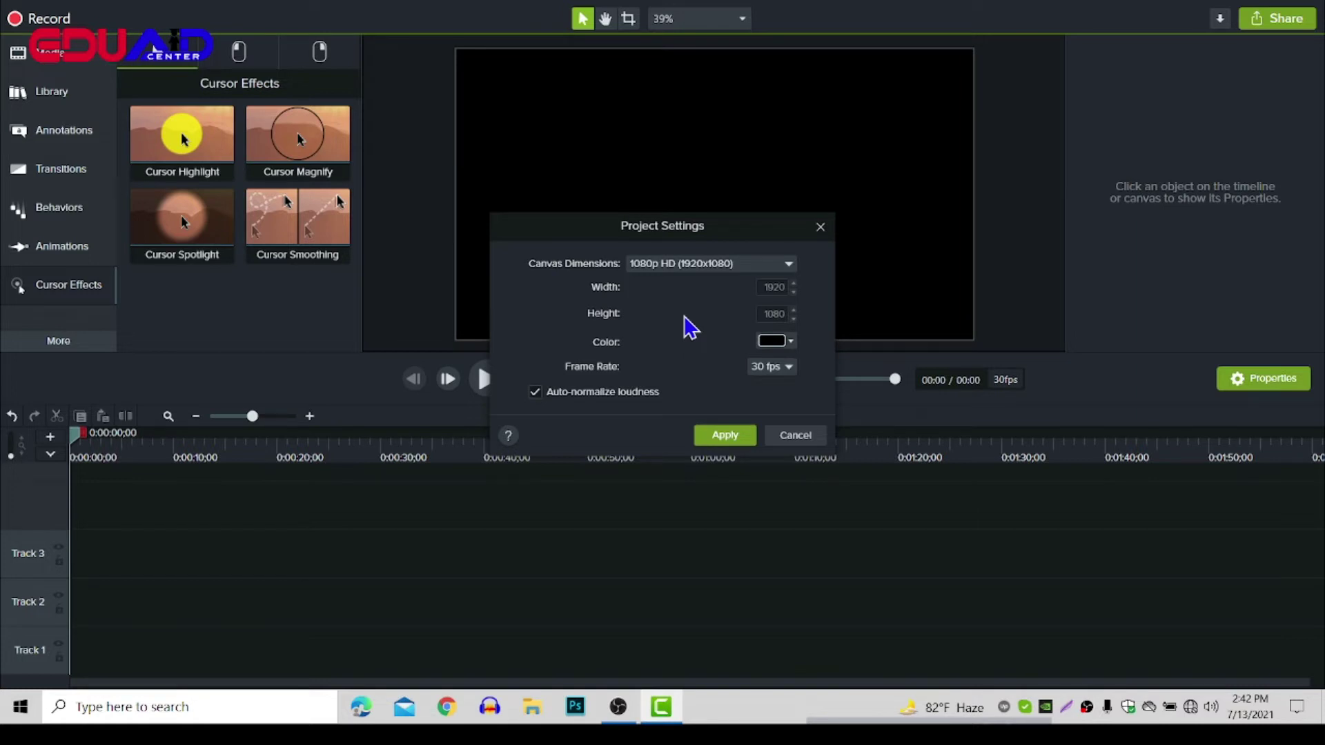
pyautogui.click(705, 266)
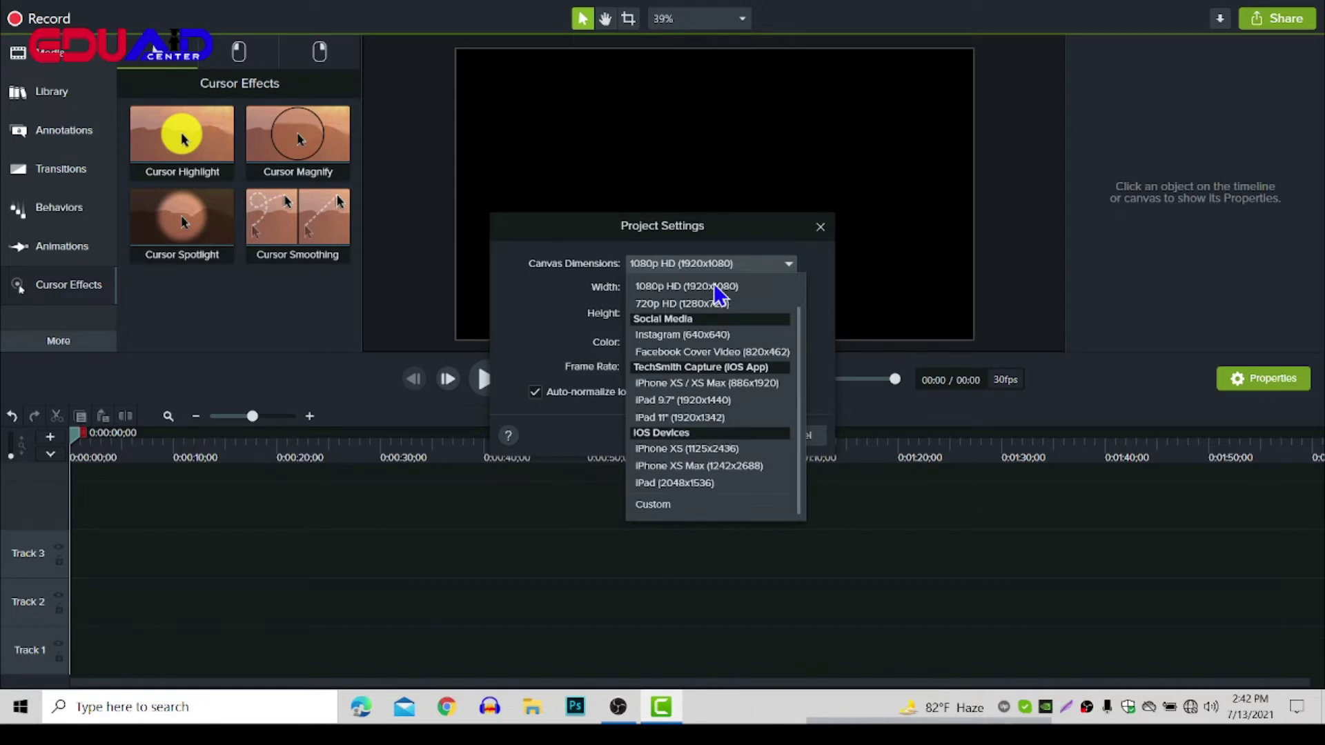
pyautogui.click(722, 284)
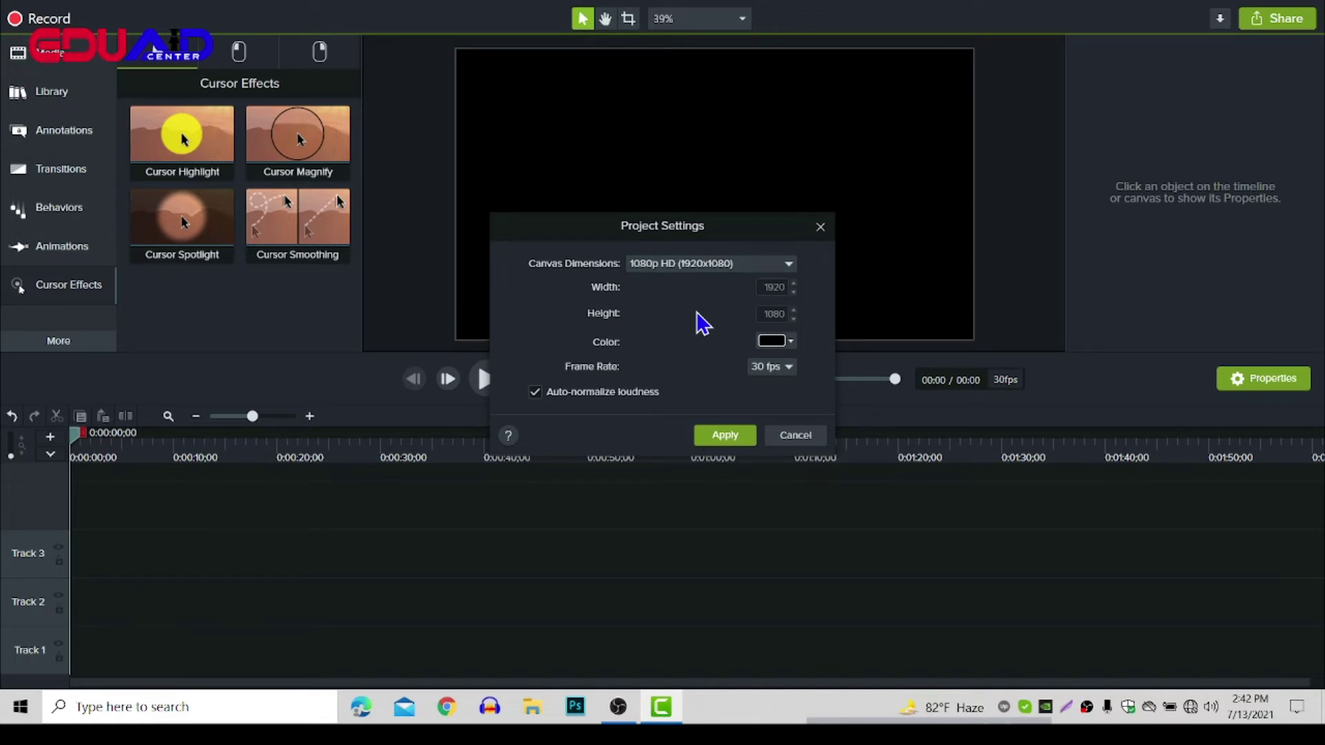
pyautogui.click(795, 435)
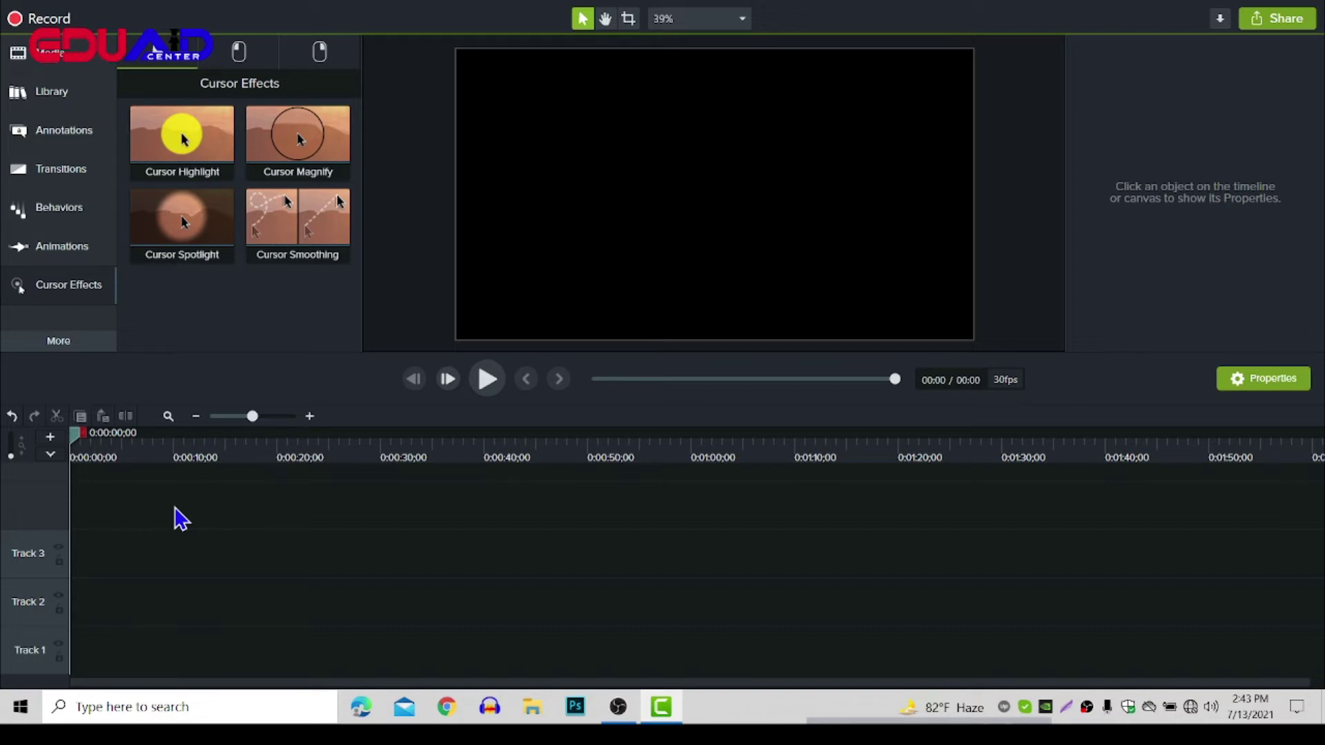
pyautogui.click(55, 63)
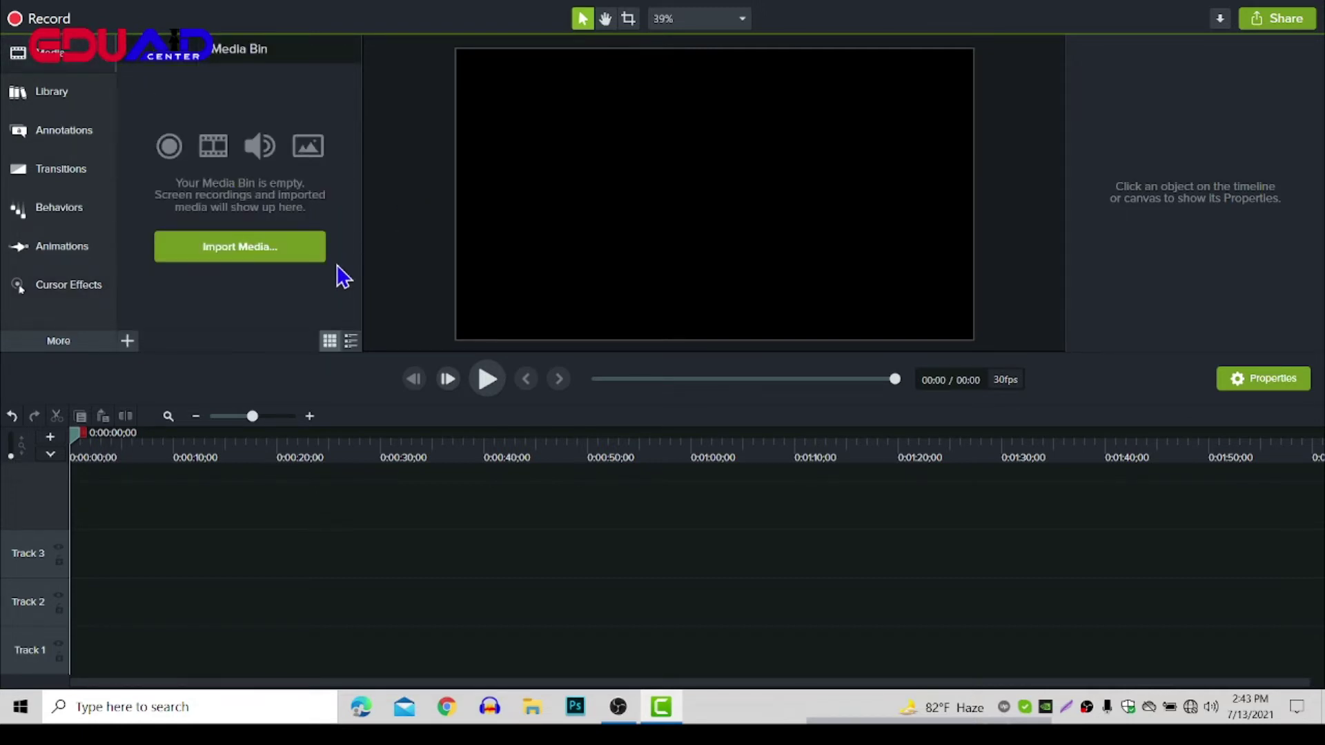
pyautogui.click(279, 254)
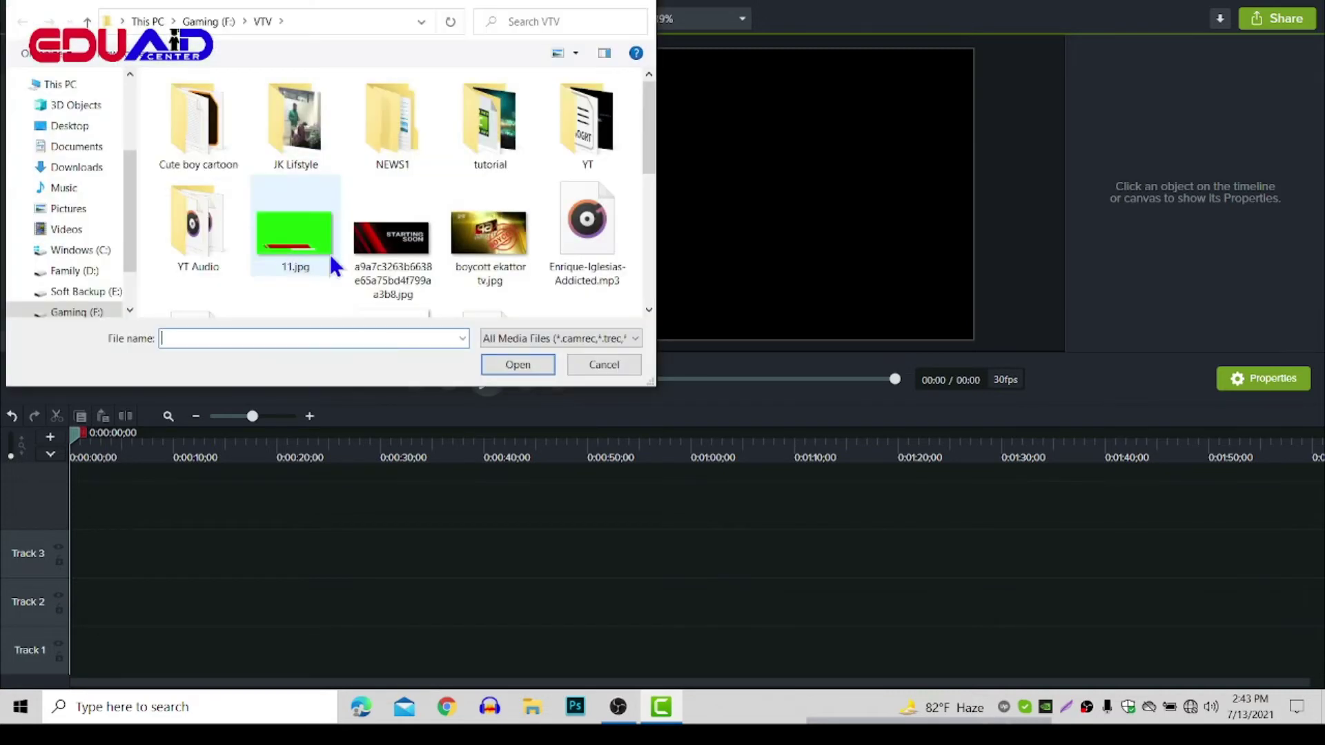
pyautogui.scroll(-2, 133, 288)
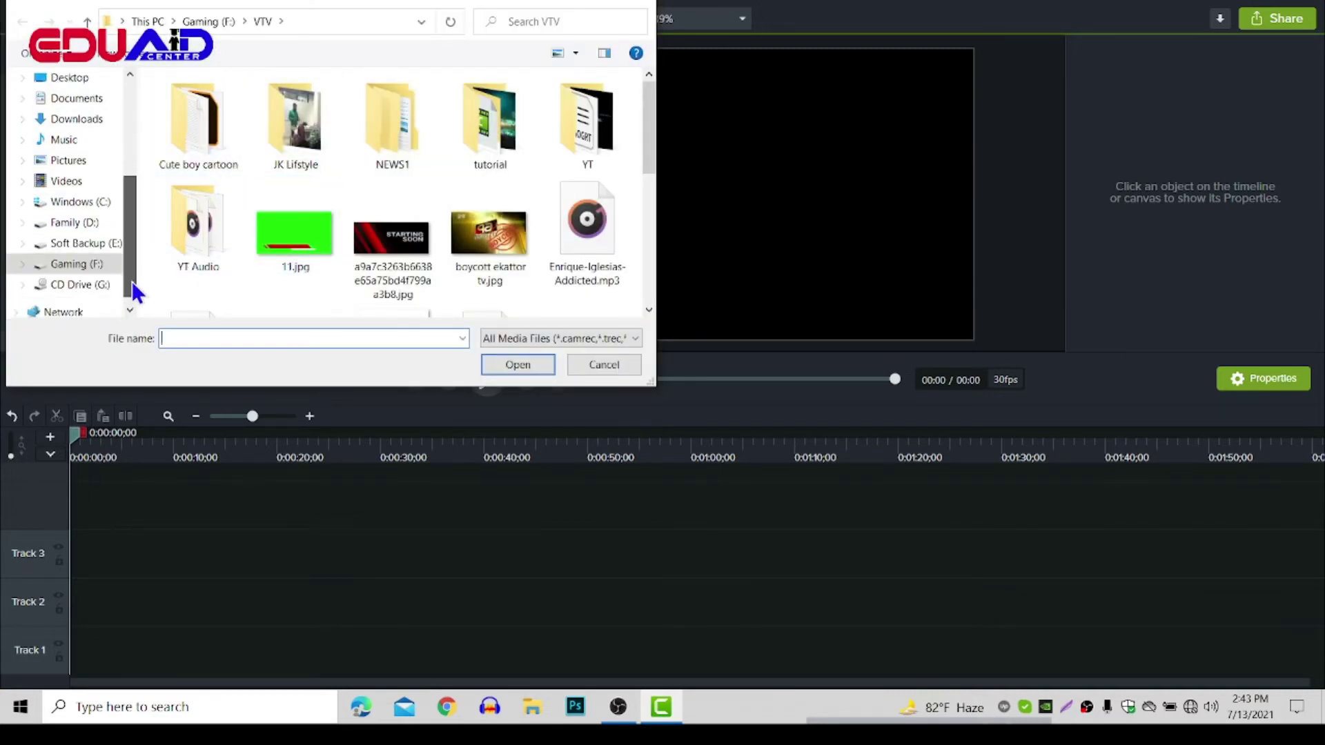
pyautogui.click(100, 246)
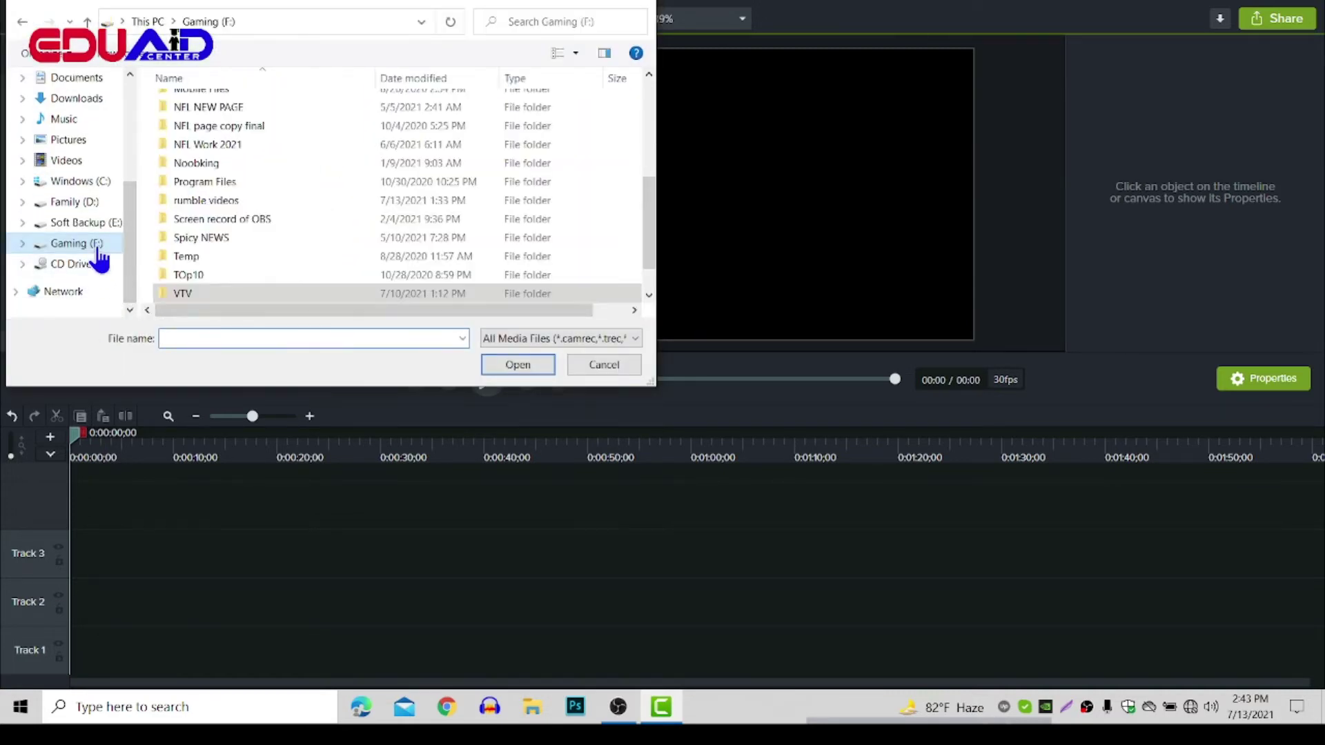
pyautogui.scroll(3, 263, 176)
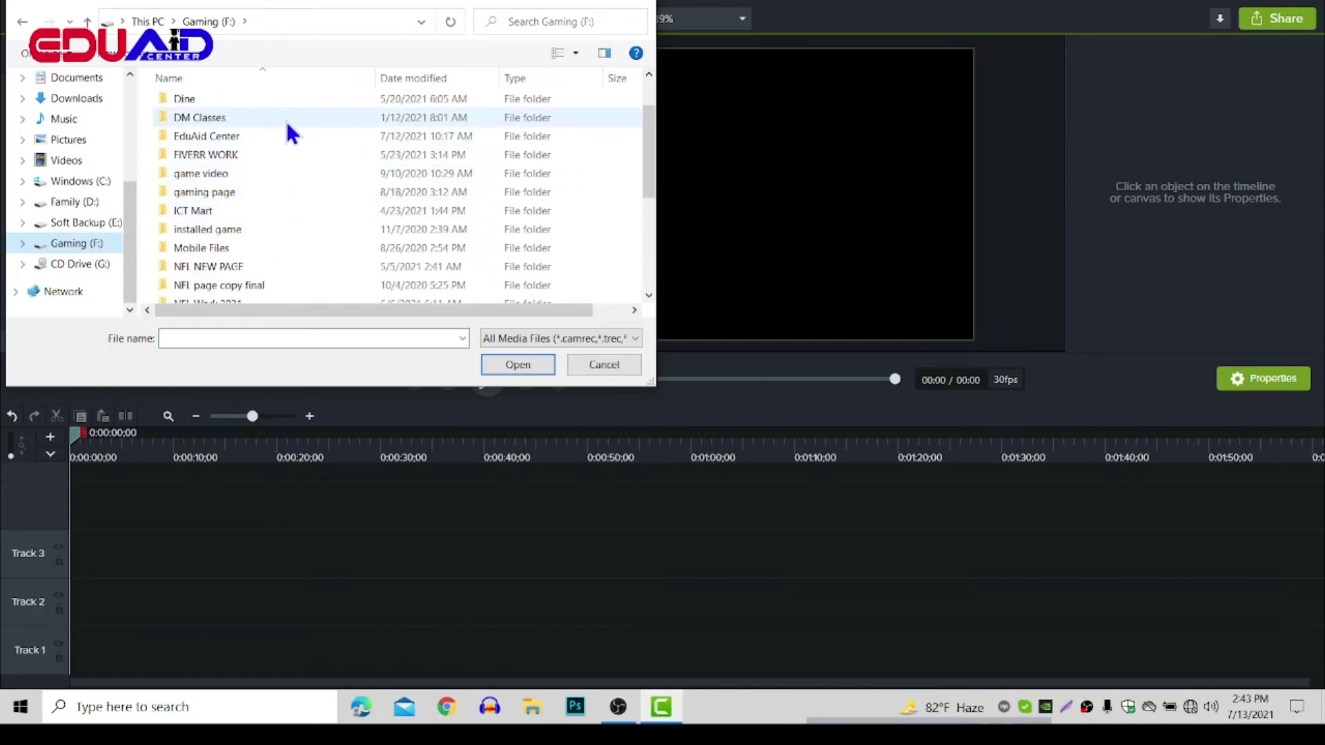
pyautogui.doubleClick(242, 140)
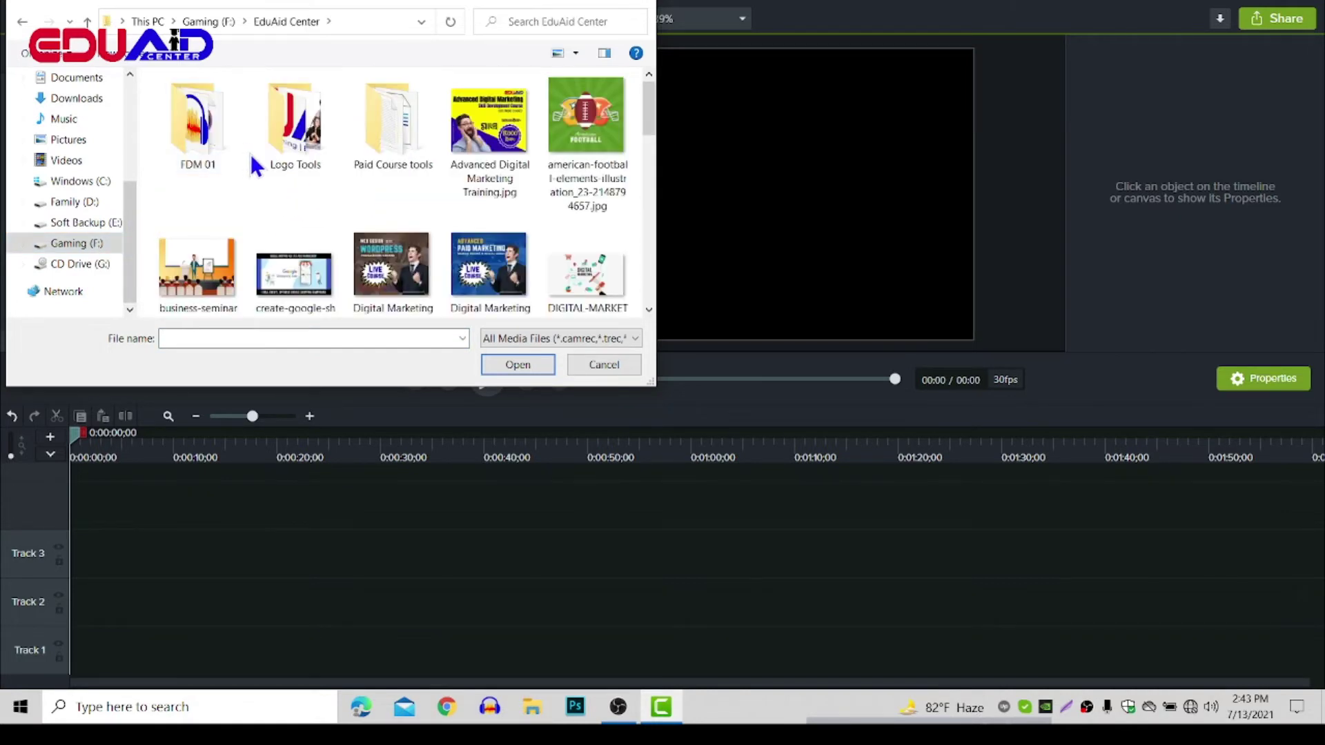
pyautogui.doubleClick(198, 130)
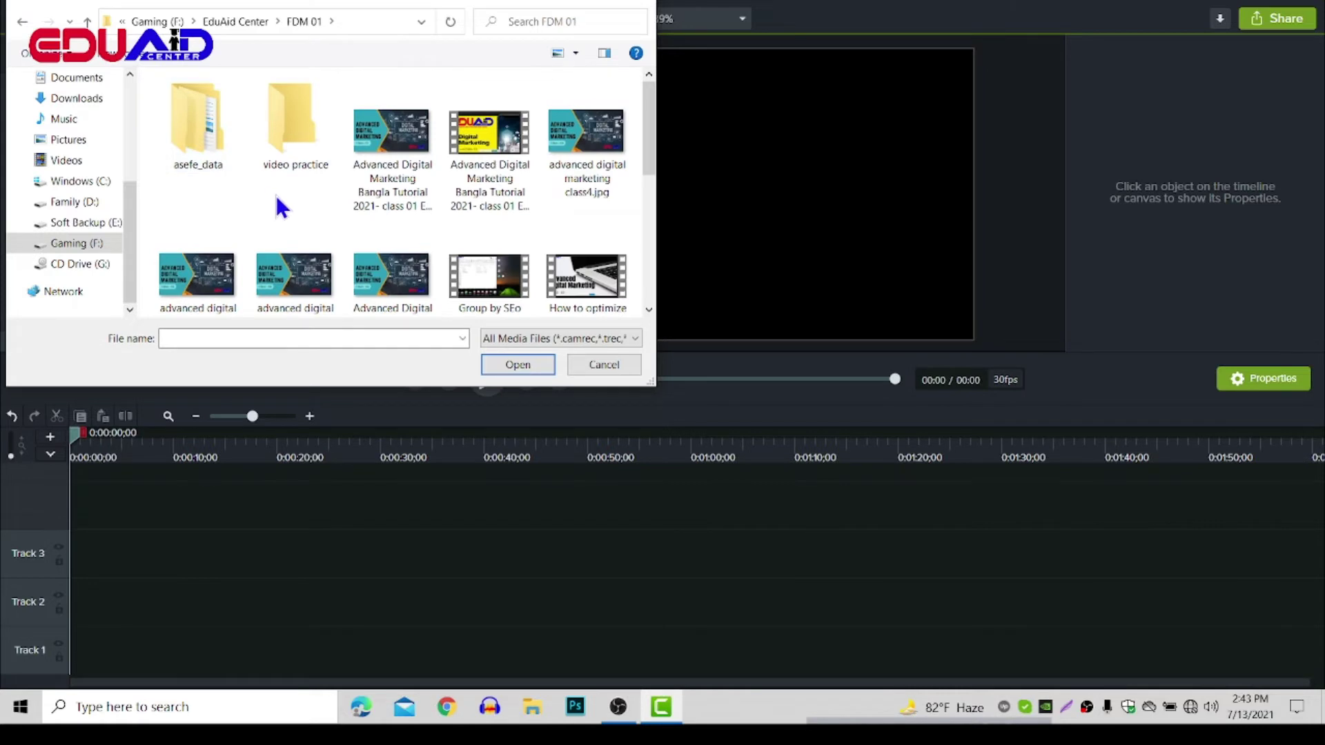
pyautogui.doubleClick(302, 147)
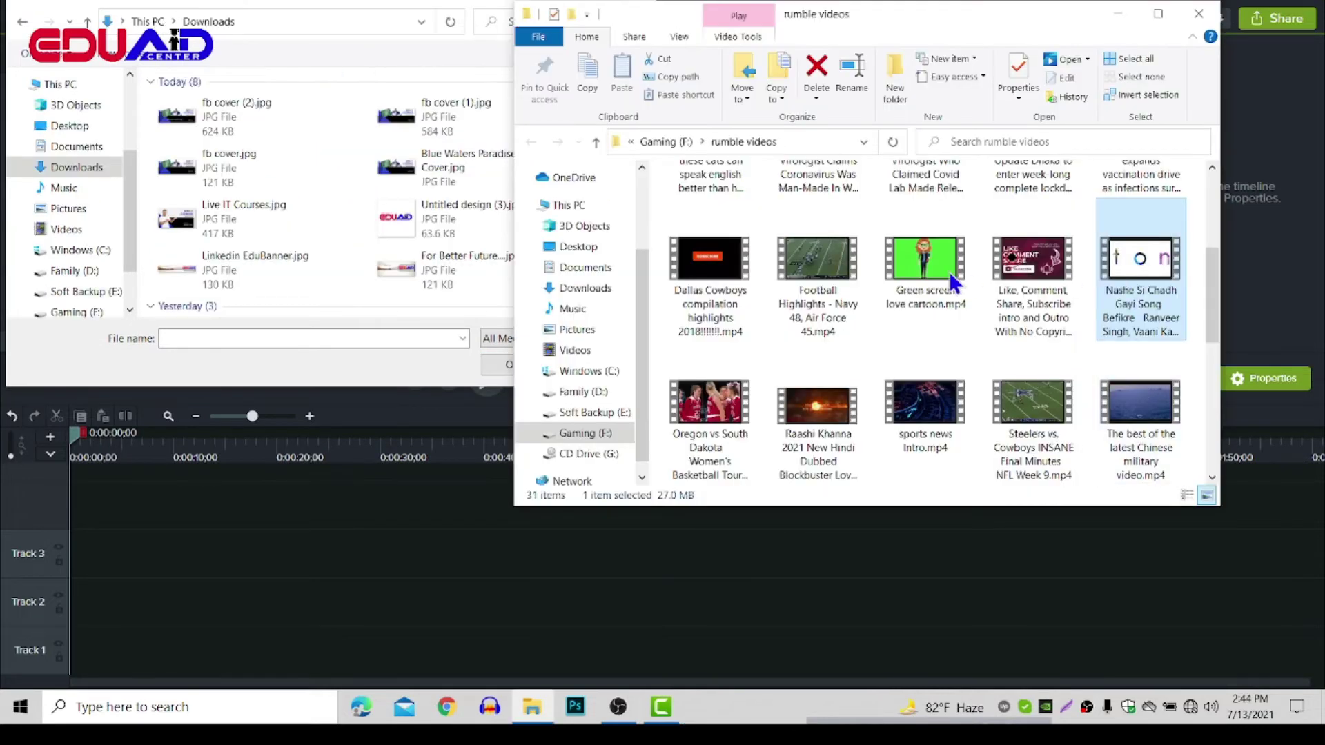
# - Import the green screen love cartoon and Nashe Si Chadh Gayi song videos from File Explorer's rumble videos folder into the Media Bin
pyautogui.keyDown('ctrl'); pyautogui.click(897, 272); pyautogui.keyUp('ctrl')
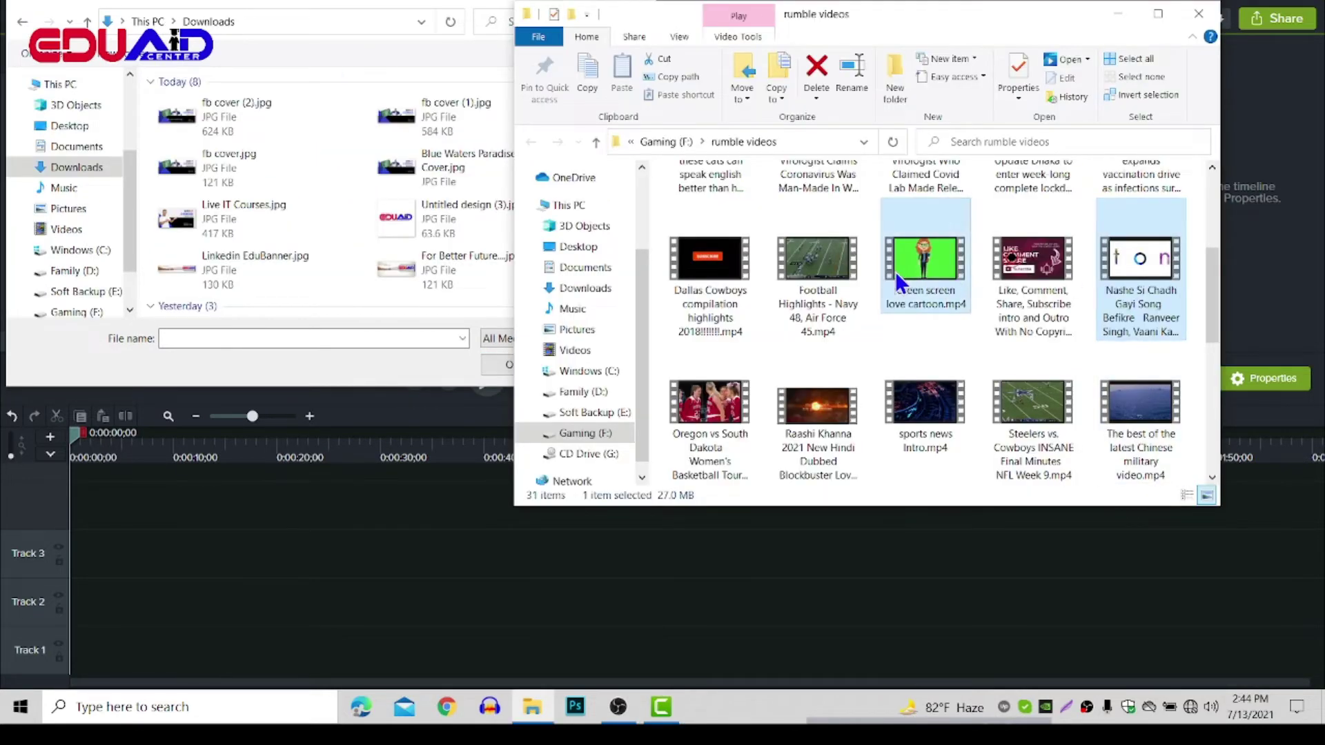
pyautogui.moveTo(362, 3); pyautogui.dragTo(606, 144)
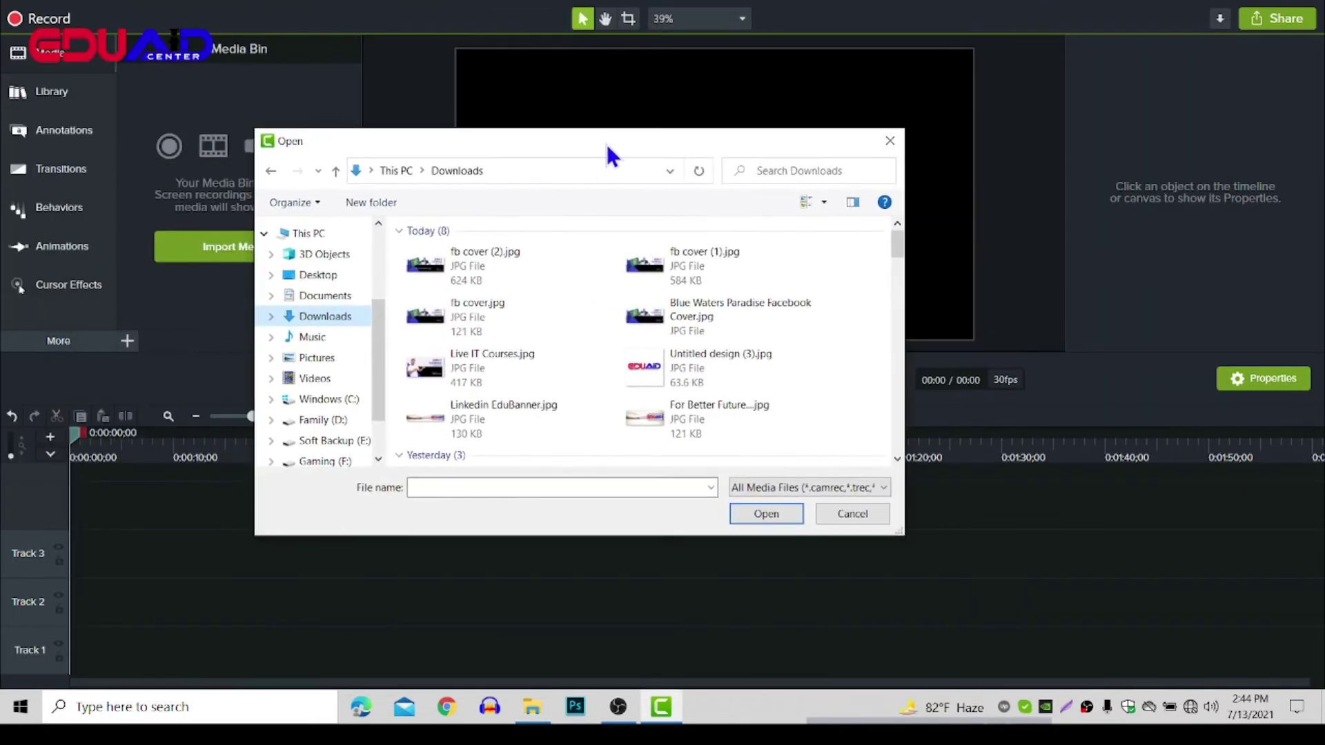
pyautogui.click(853, 514)
pyautogui.hotkey('alt', 'Tab')
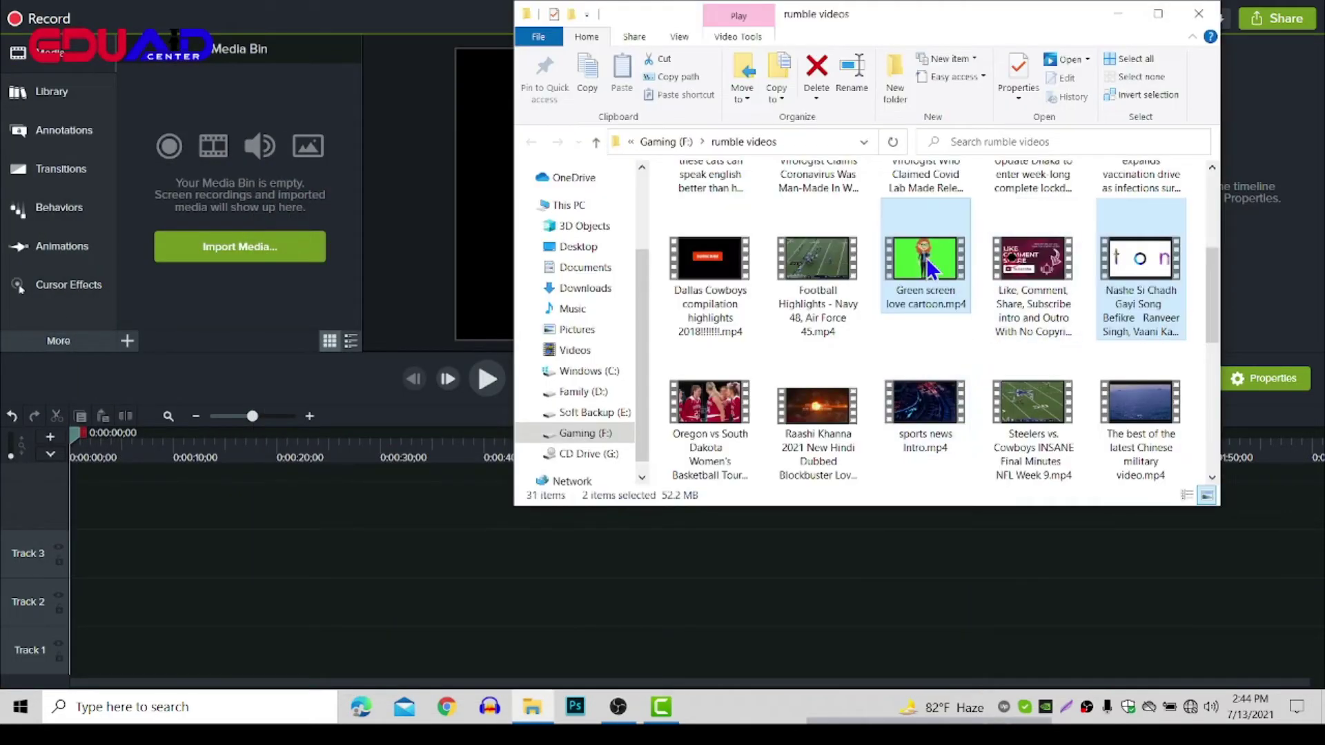
pyautogui.moveTo(930, 268); pyautogui.dragTo(239, 248)
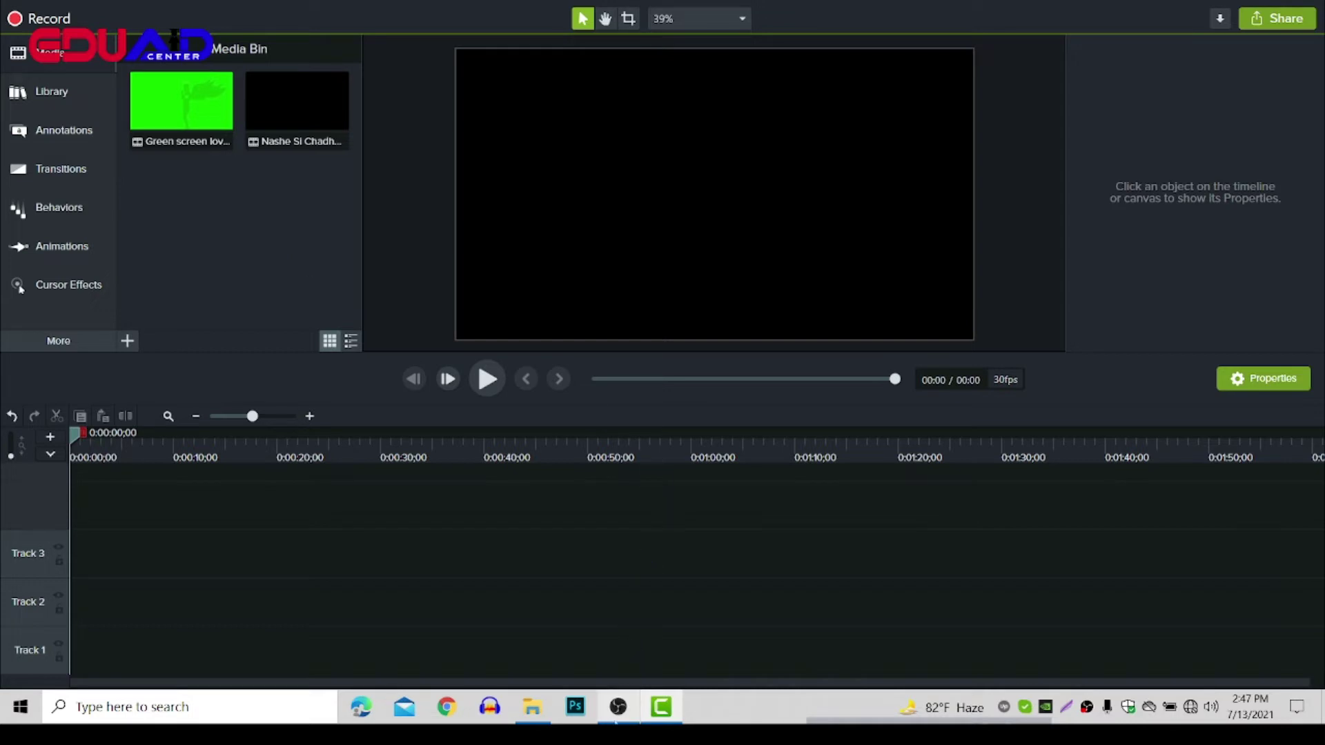
pyautogui.click(619, 717)
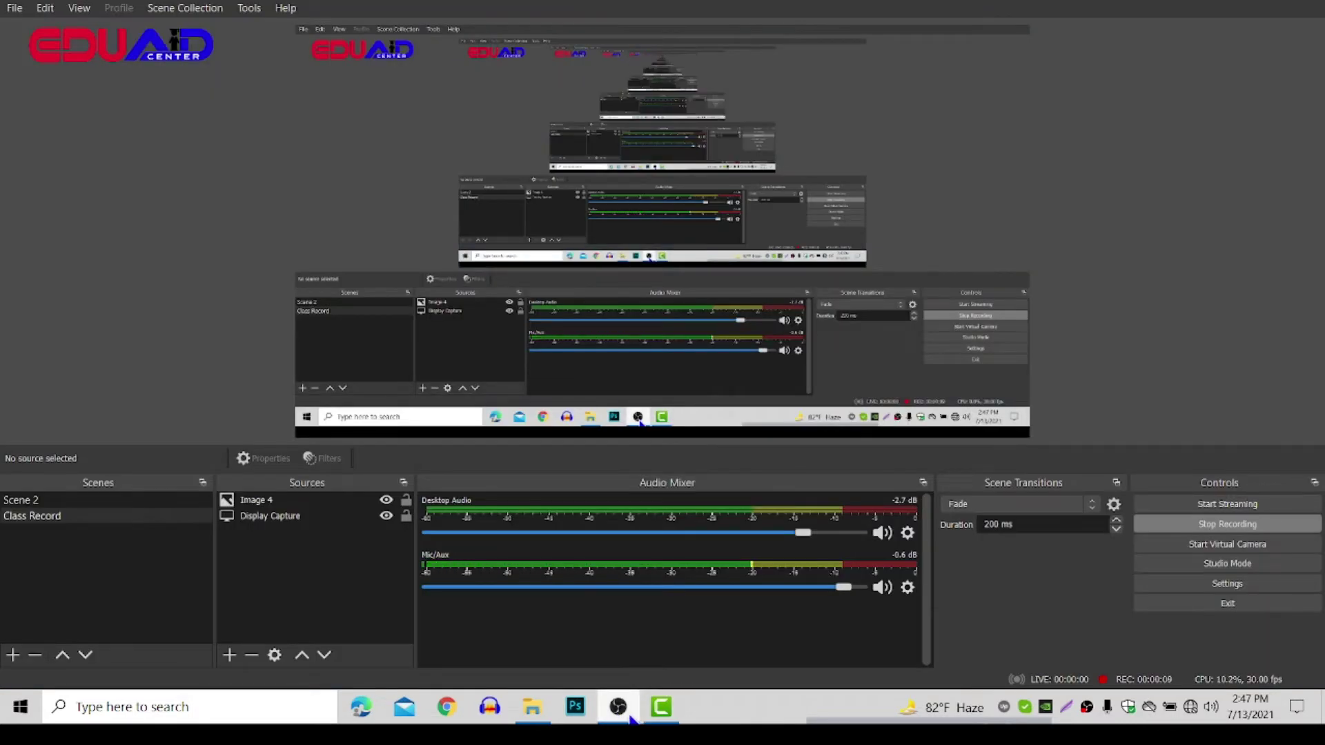
pyautogui.click(662, 717)
# - Import the image 1490378091.jpg from the Desktop and the untitled.output audio file into the Media Bin
pyautogui.click(128, 340)
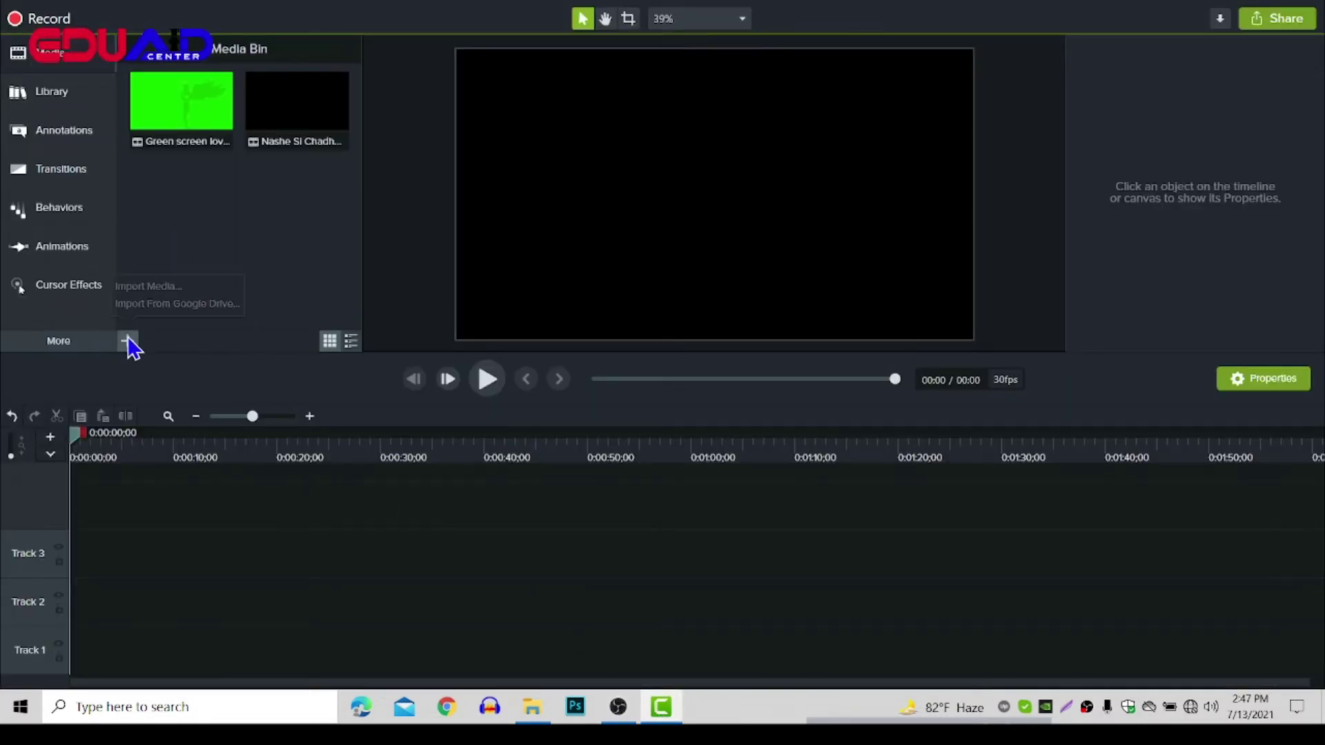
pyautogui.click(193, 287)
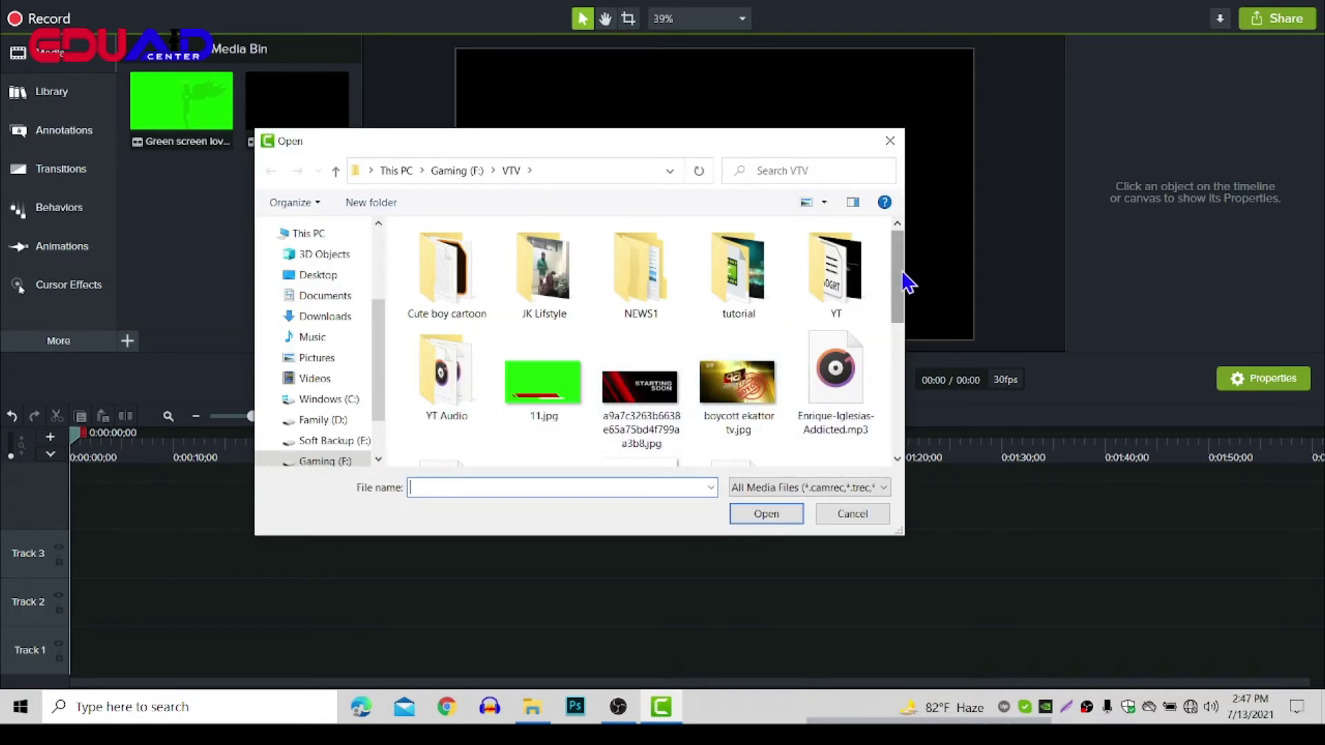
pyautogui.moveTo(906, 286); pyautogui.dragTo(917, 375)
pyautogui.click(305, 277)
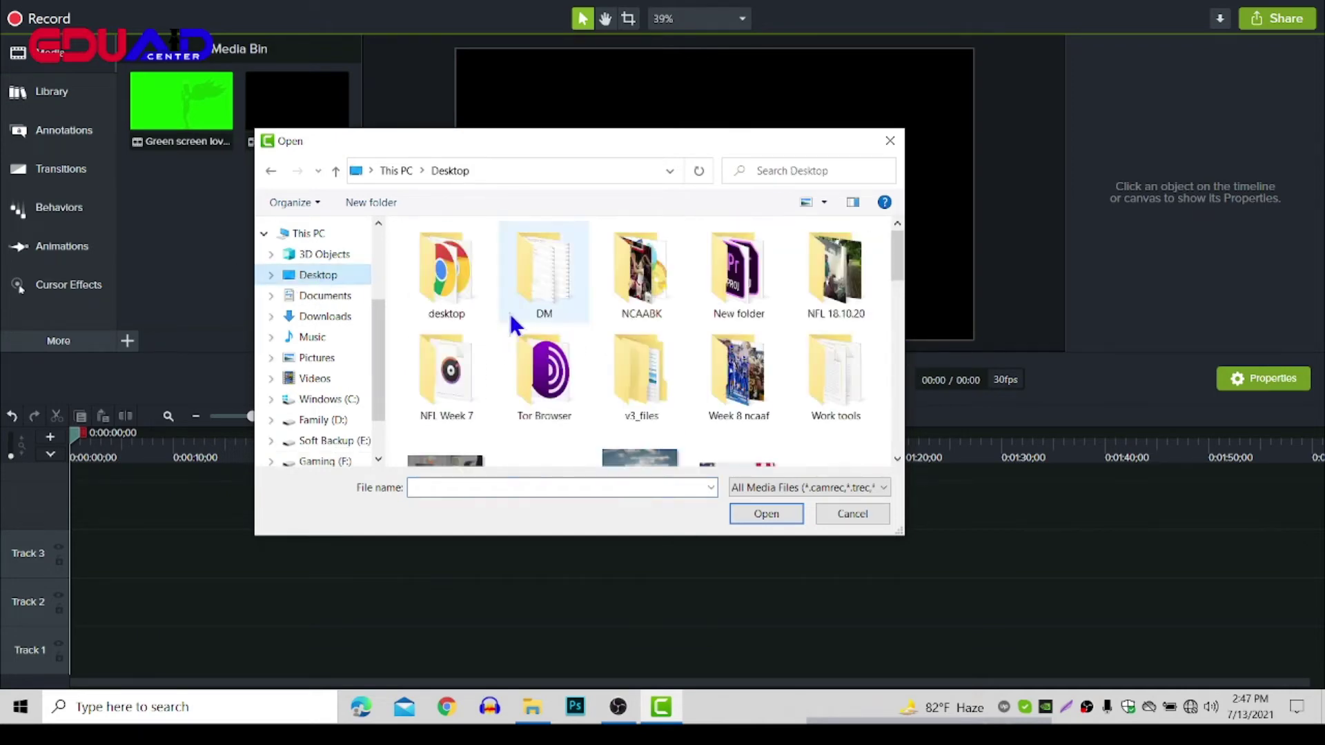
pyautogui.scroll(-5, 524, 331)
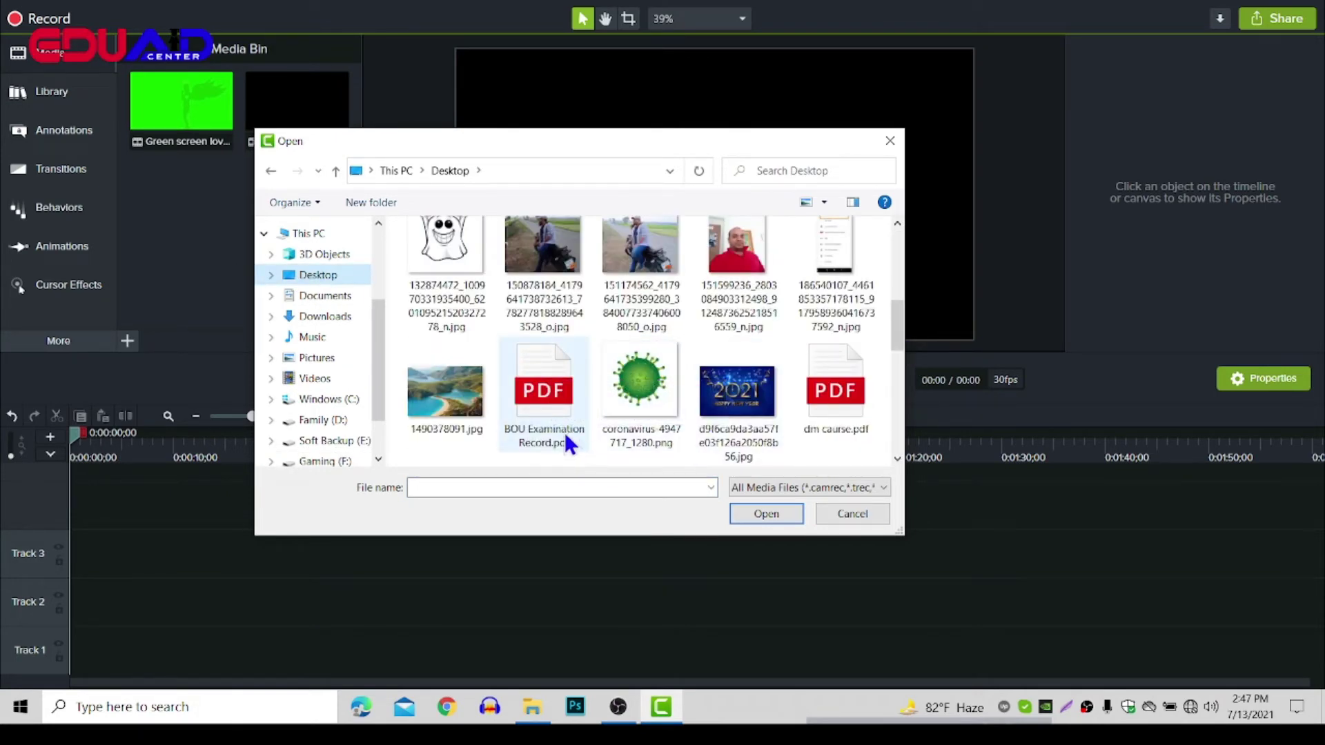
pyautogui.click(454, 404)
pyautogui.doubleClick(454, 404)
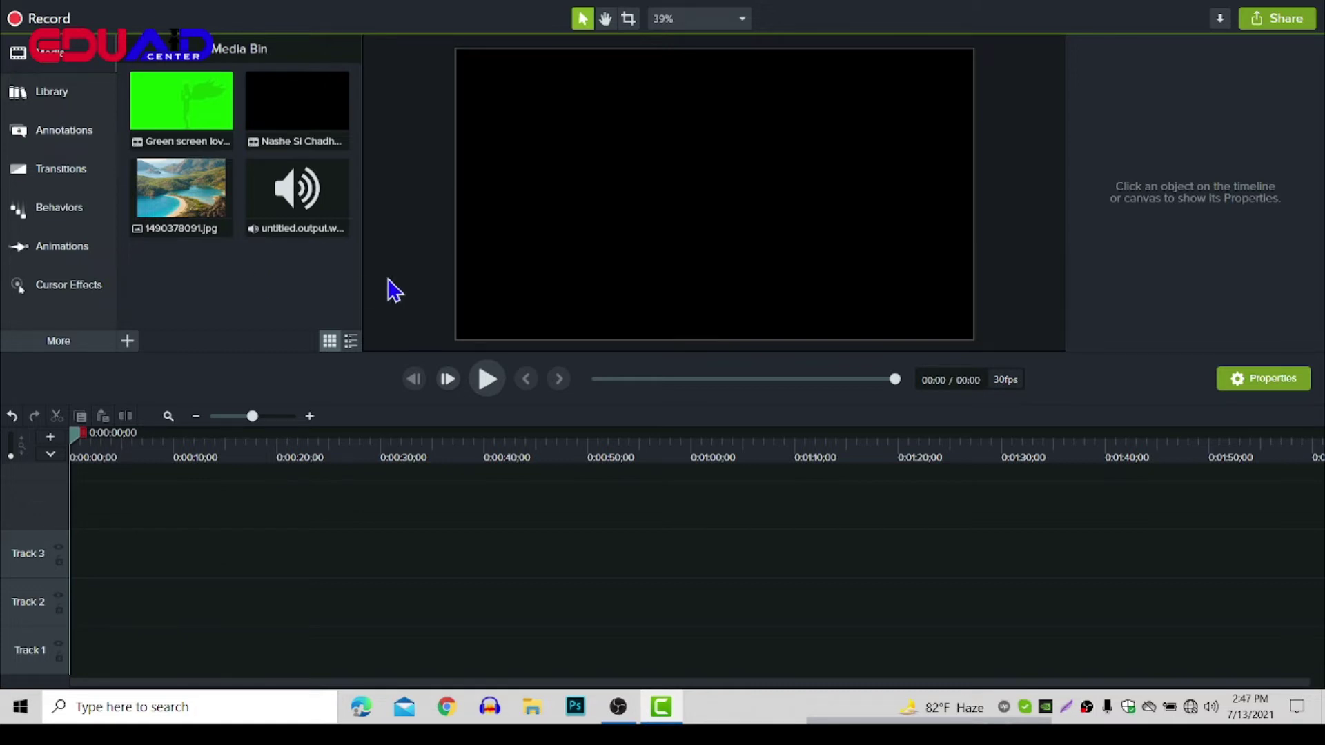
# - Place the green screen love cartoon video at the very start of Track 3 on the timeline
pyautogui.moveTo(187, 112); pyautogui.dragTo(179, 541)
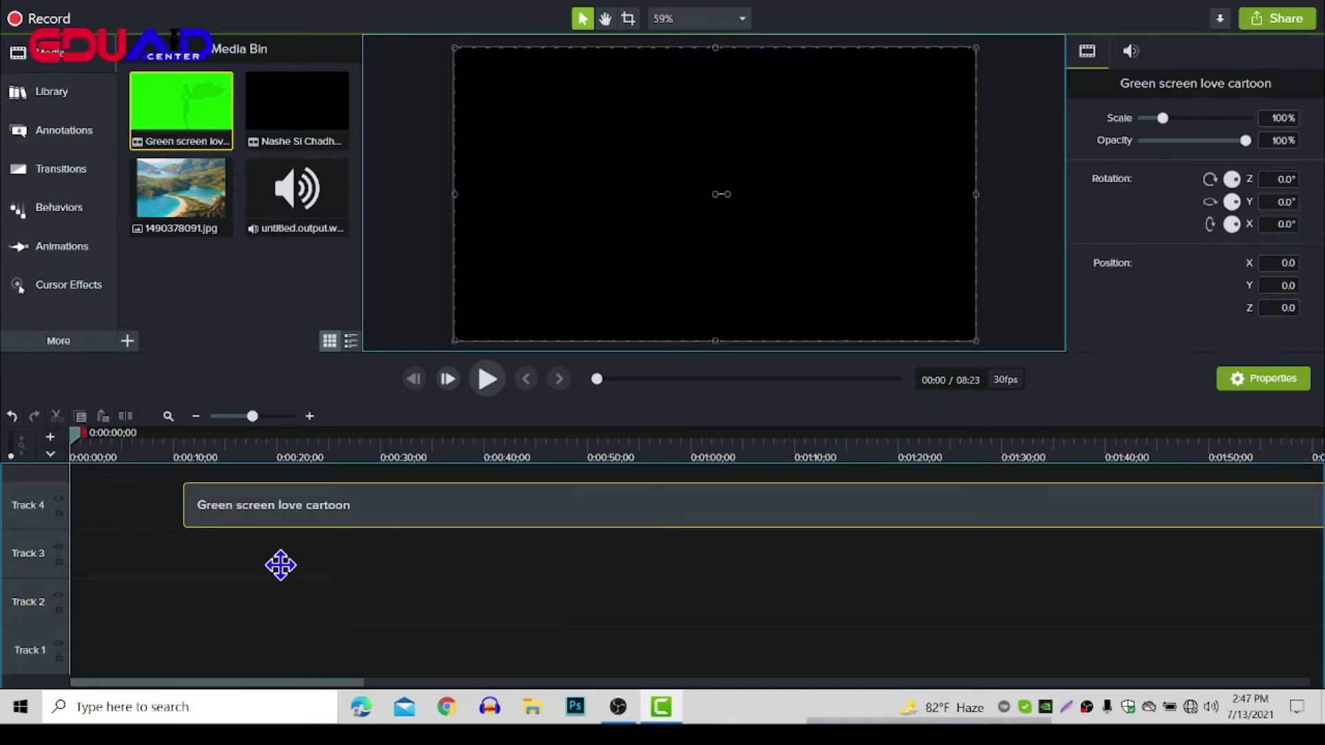
pyautogui.moveTo(336, 509); pyautogui.dragTo(219, 570)
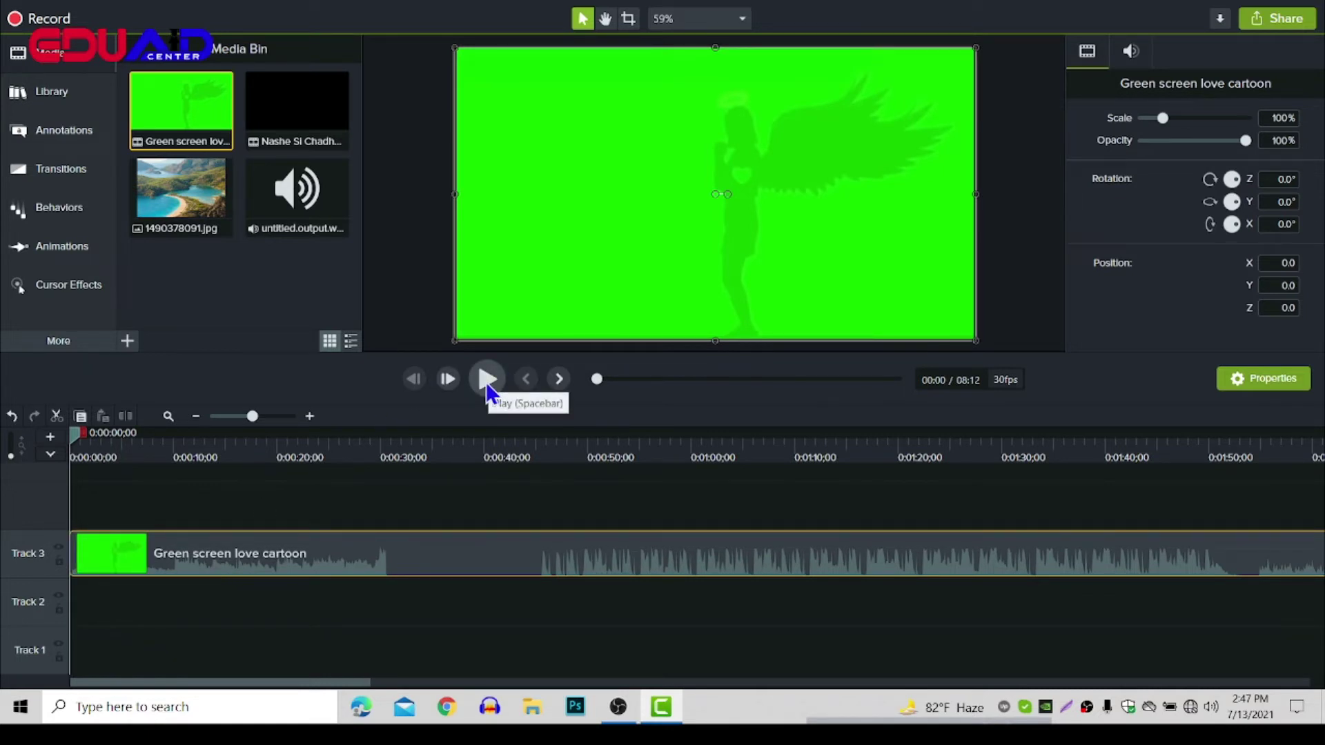
# - Play the green screen clip from the start to about 0:00:31, lowering the speaker volume to 14 along the way
pyautogui.click(486, 383)
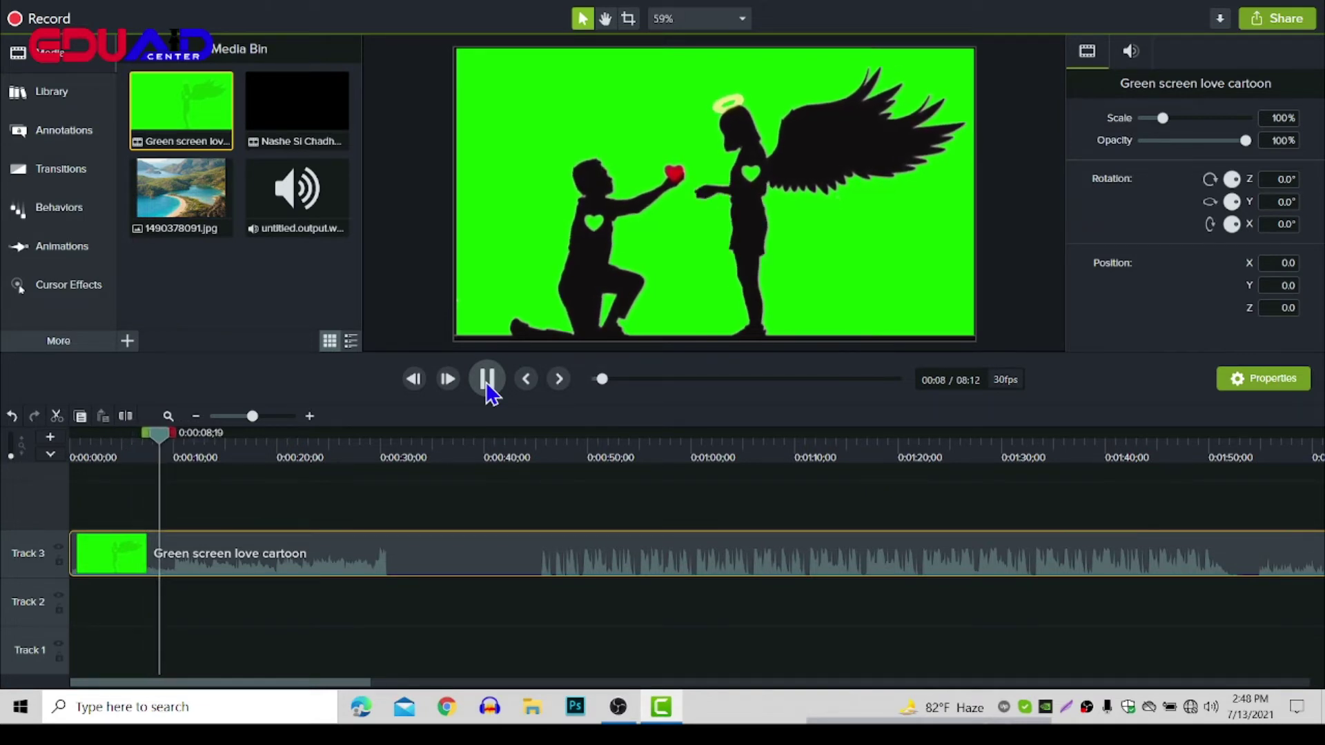
pyautogui.click(1211, 707)
pyautogui.moveTo(1162, 666); pyautogui.dragTo(1100, 668)
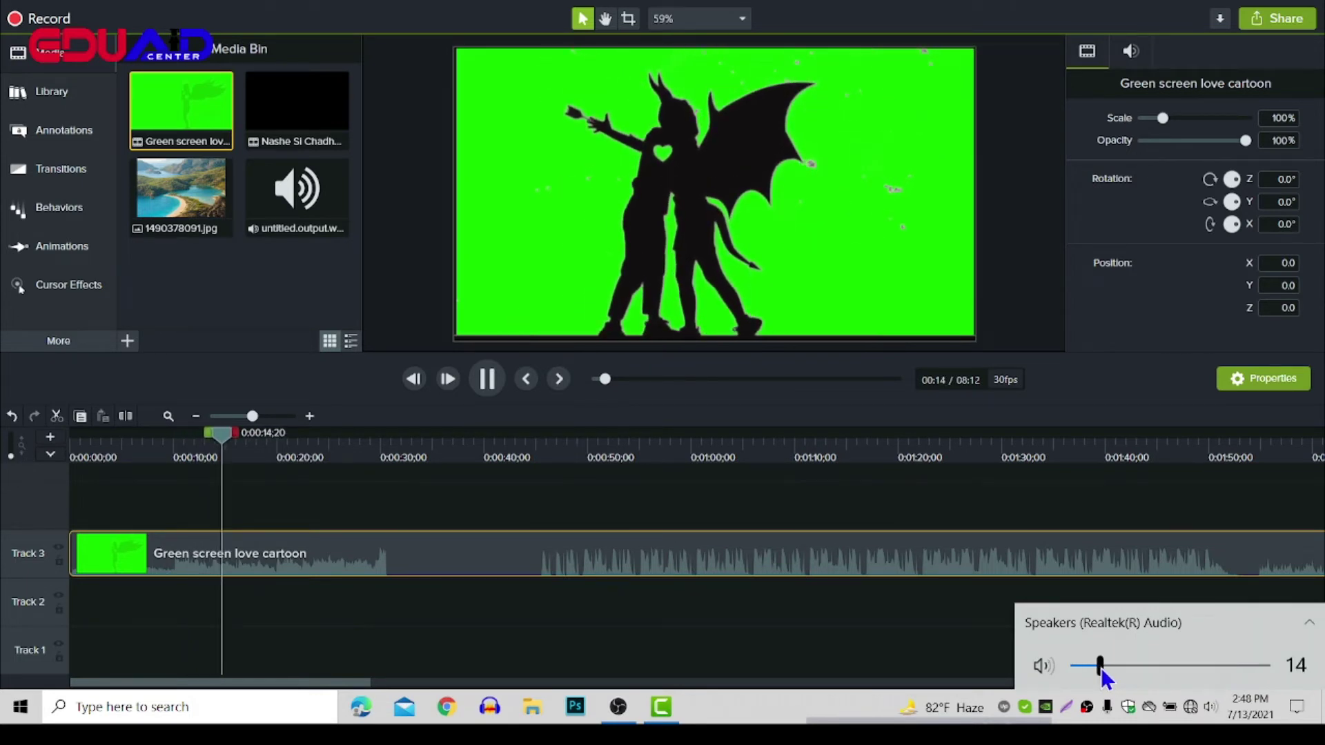
pyautogui.click(1067, 400)
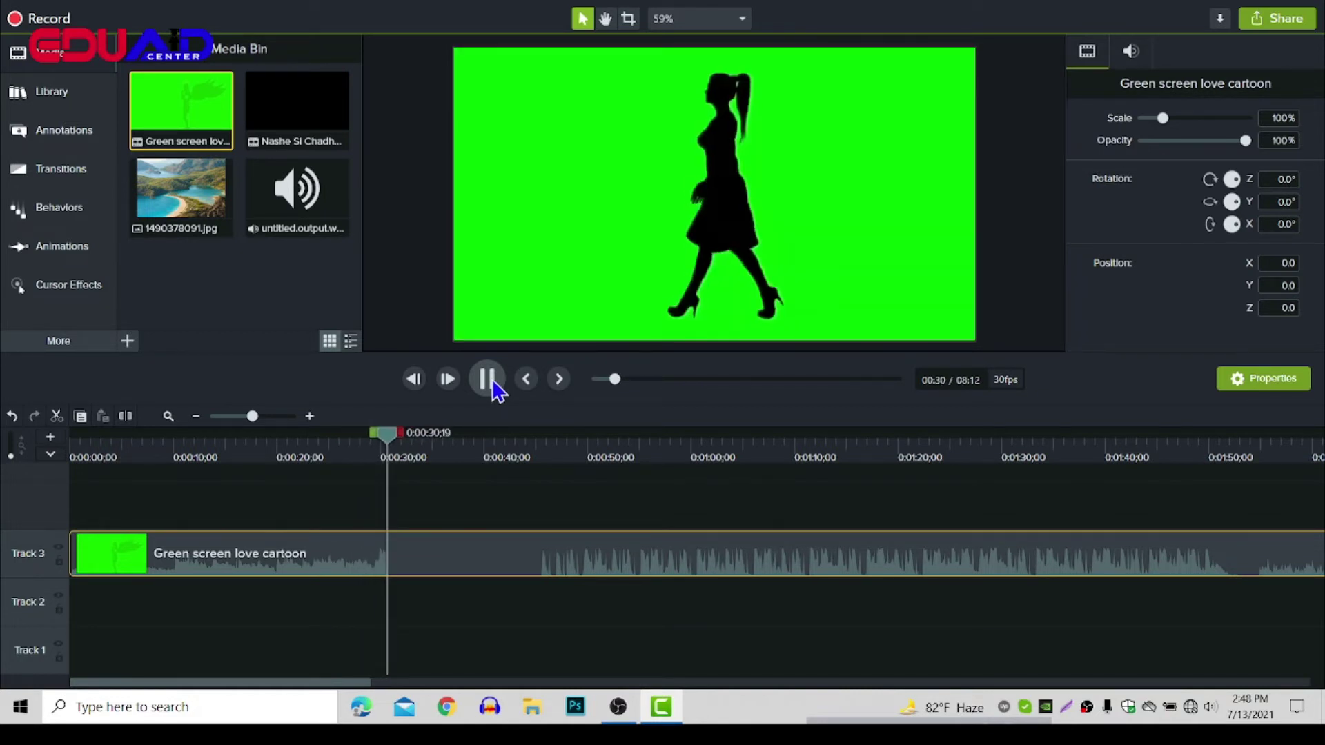
pyautogui.click(493, 384)
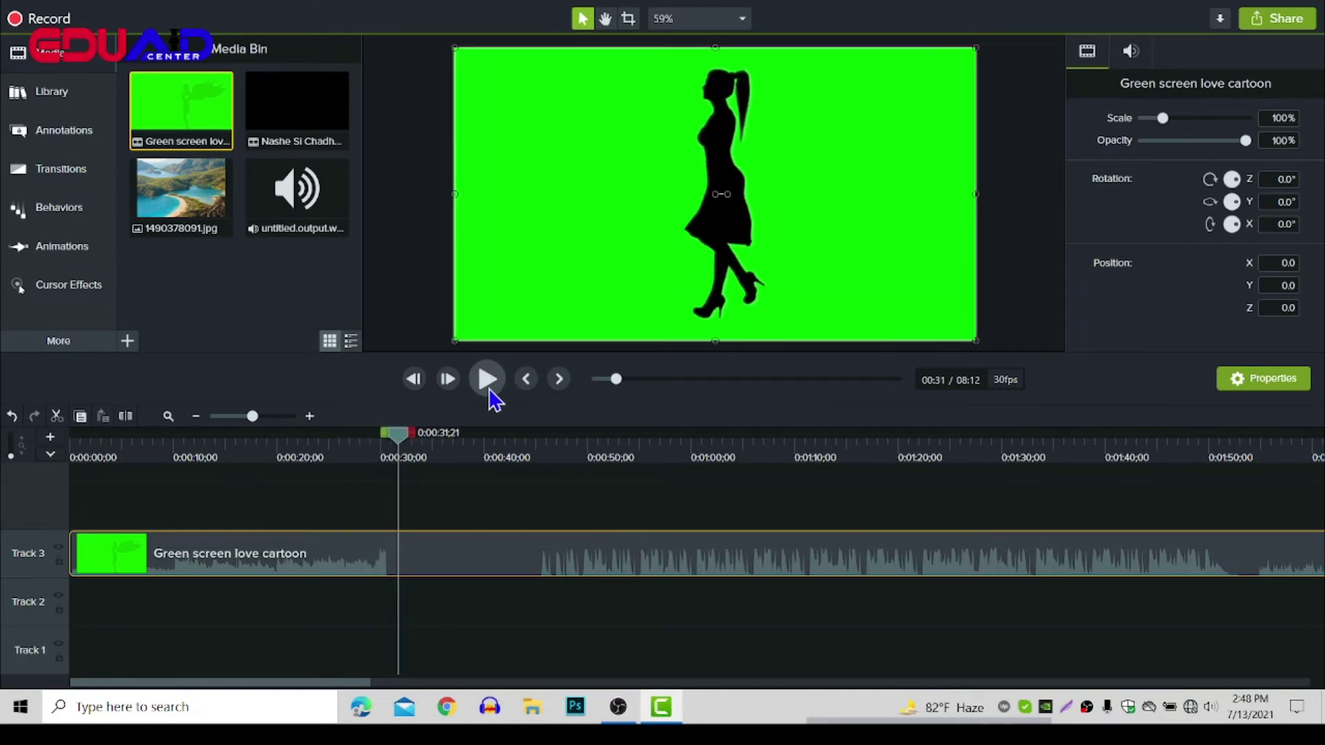
# - Find the black frame between the two cartoon scenes and split the Track 3 clip there at 0:00:30;14
pyautogui.moveTo(407, 450); pyautogui.dragTo(372, 445)
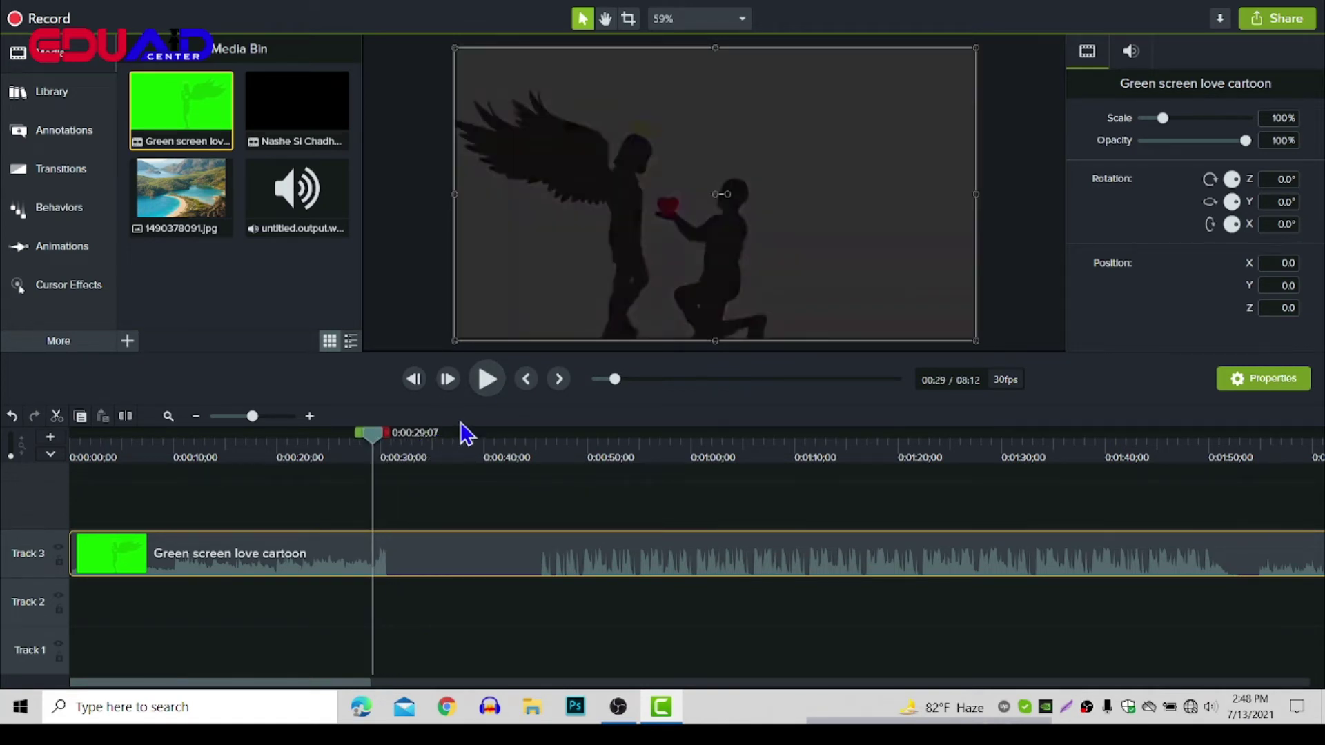
pyautogui.click(488, 381)
pyautogui.click(490, 383)
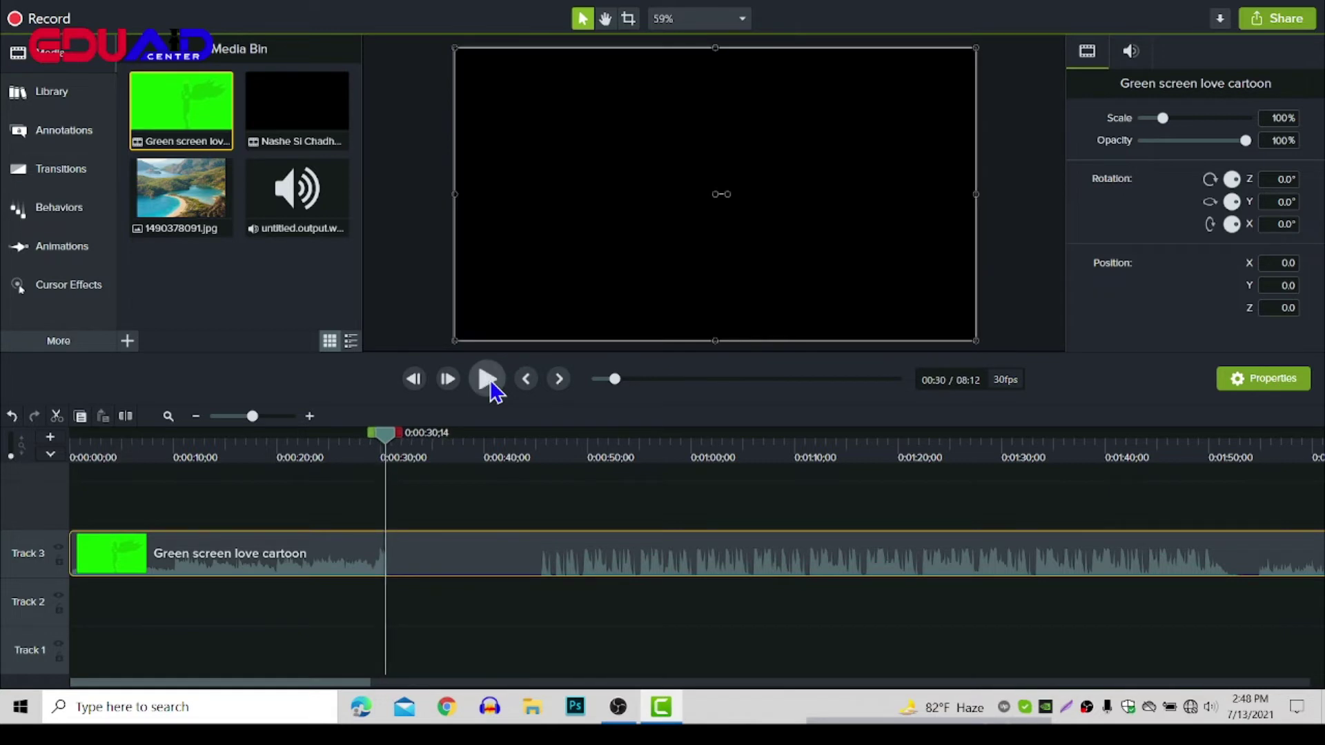
pyautogui.moveTo(382, 437); pyautogui.dragTo(381, 437)
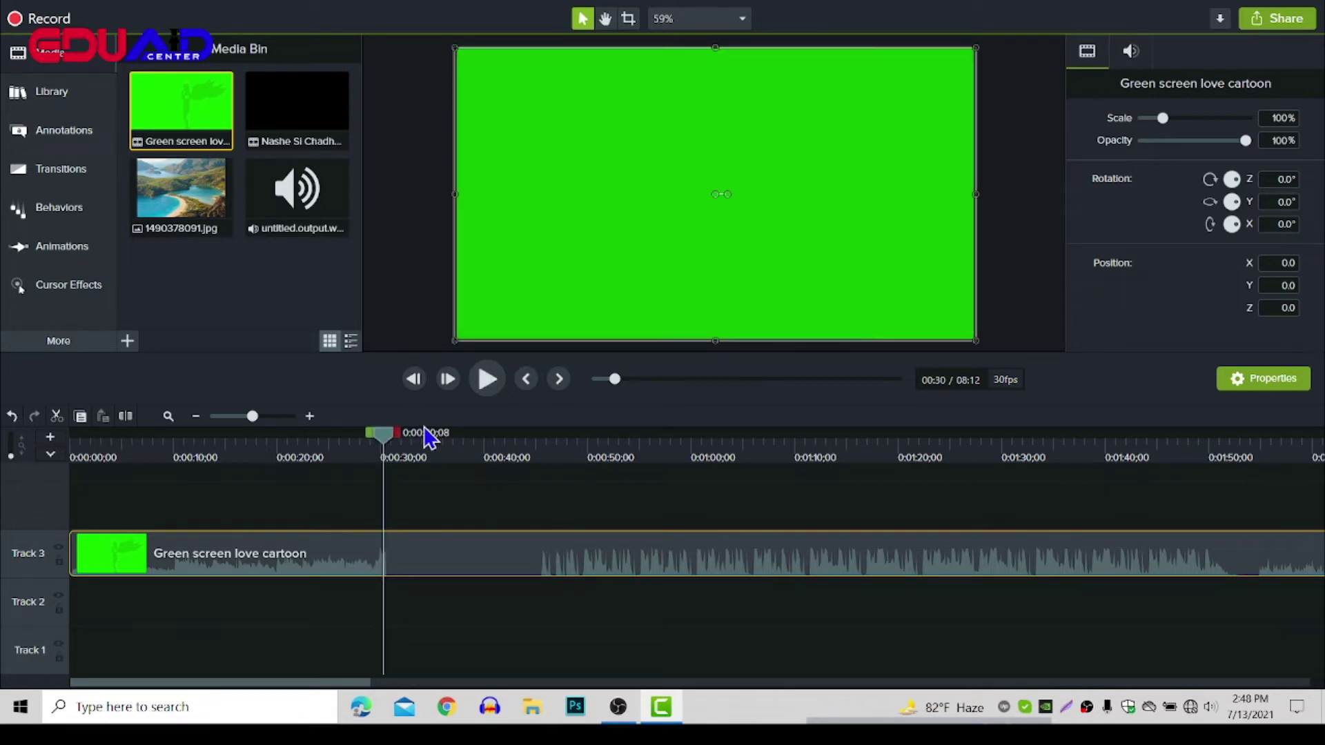
pyautogui.click(489, 381)
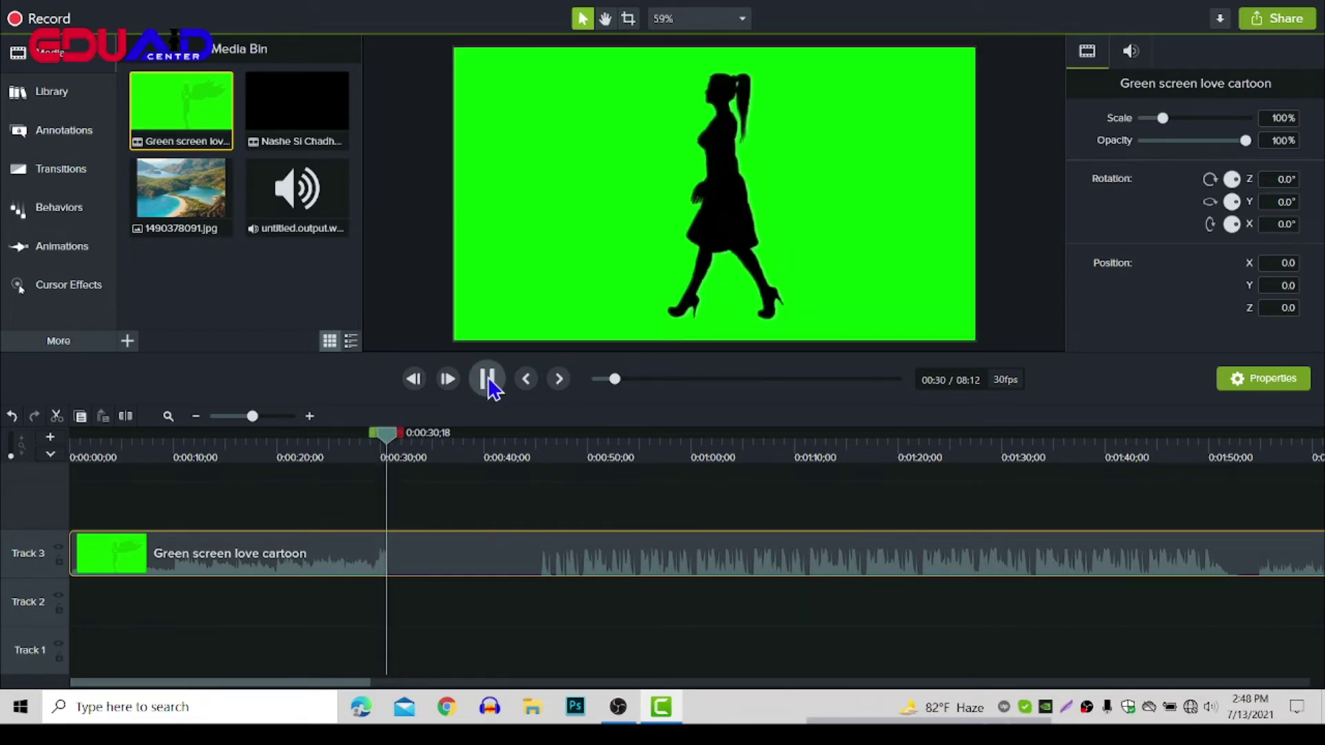
pyautogui.click(489, 381)
pyautogui.moveTo(398, 443); pyautogui.dragTo(389, 444)
pyautogui.moveTo(388, 447); pyautogui.dragTo(379, 447)
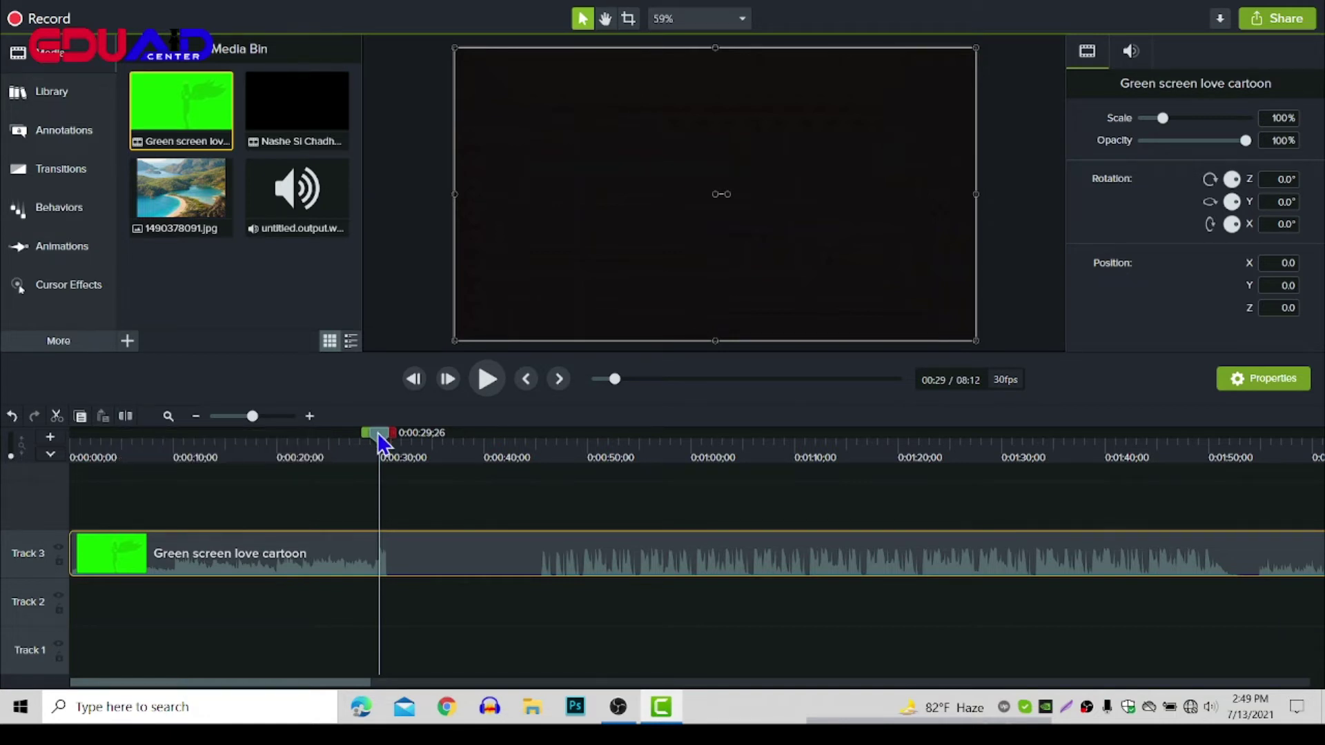
pyautogui.moveTo(381, 443); pyautogui.dragTo(388, 443)
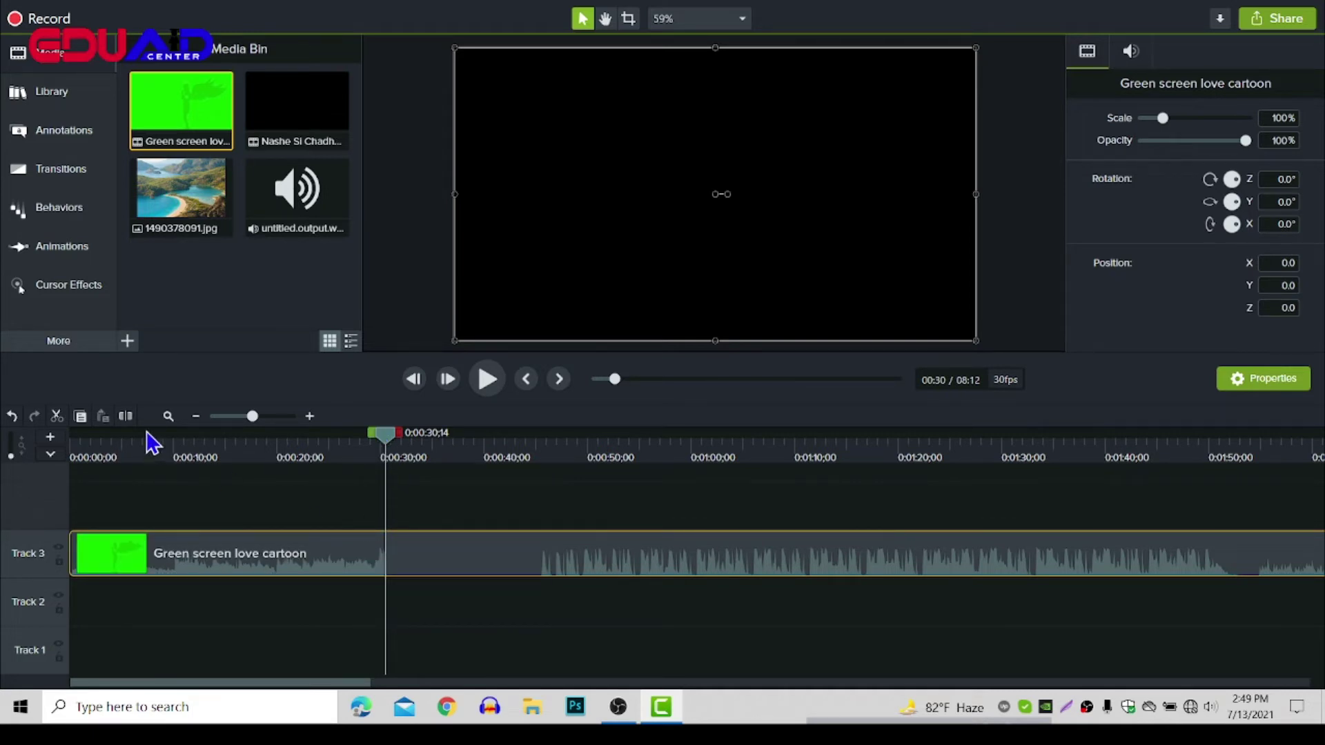
pyautogui.click(130, 417)
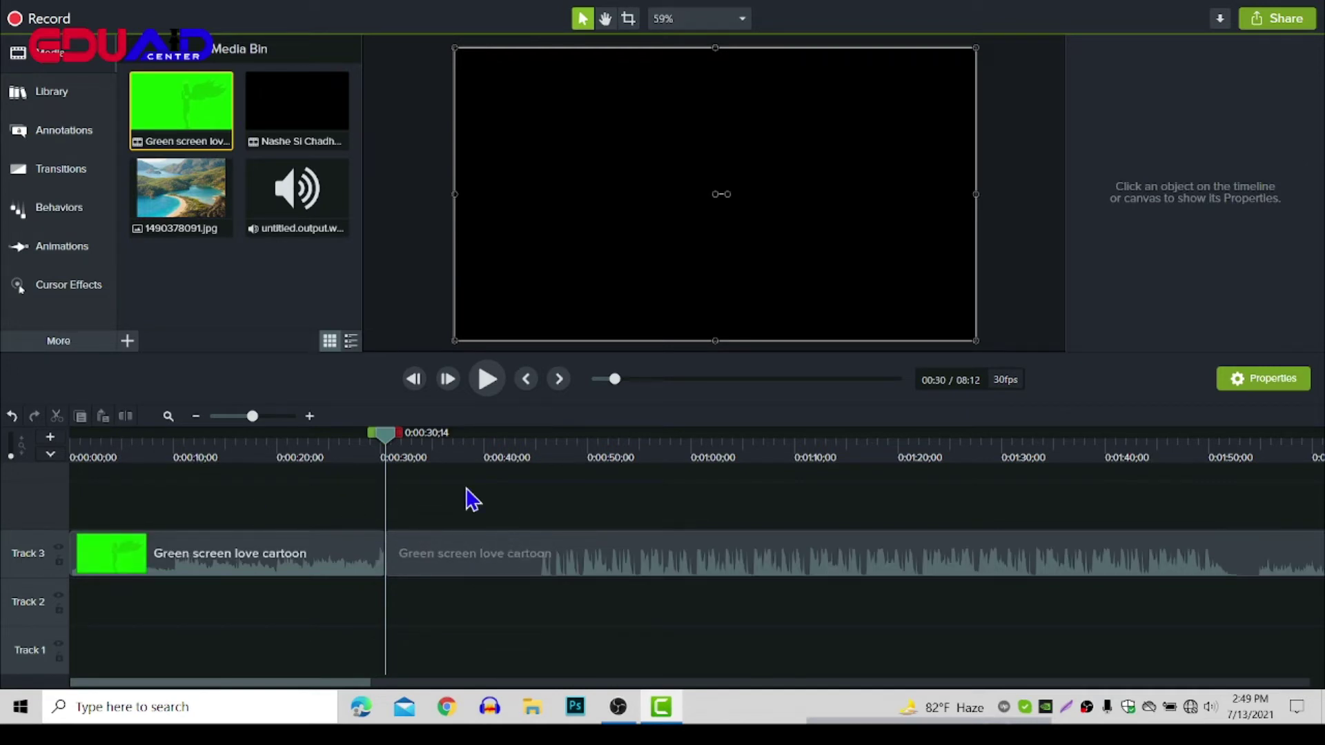
# - Shift the second part of the split clip to start at about 0:00:40 on Track 3, and play the timeline from near its beginning
pyautogui.click(301, 557)
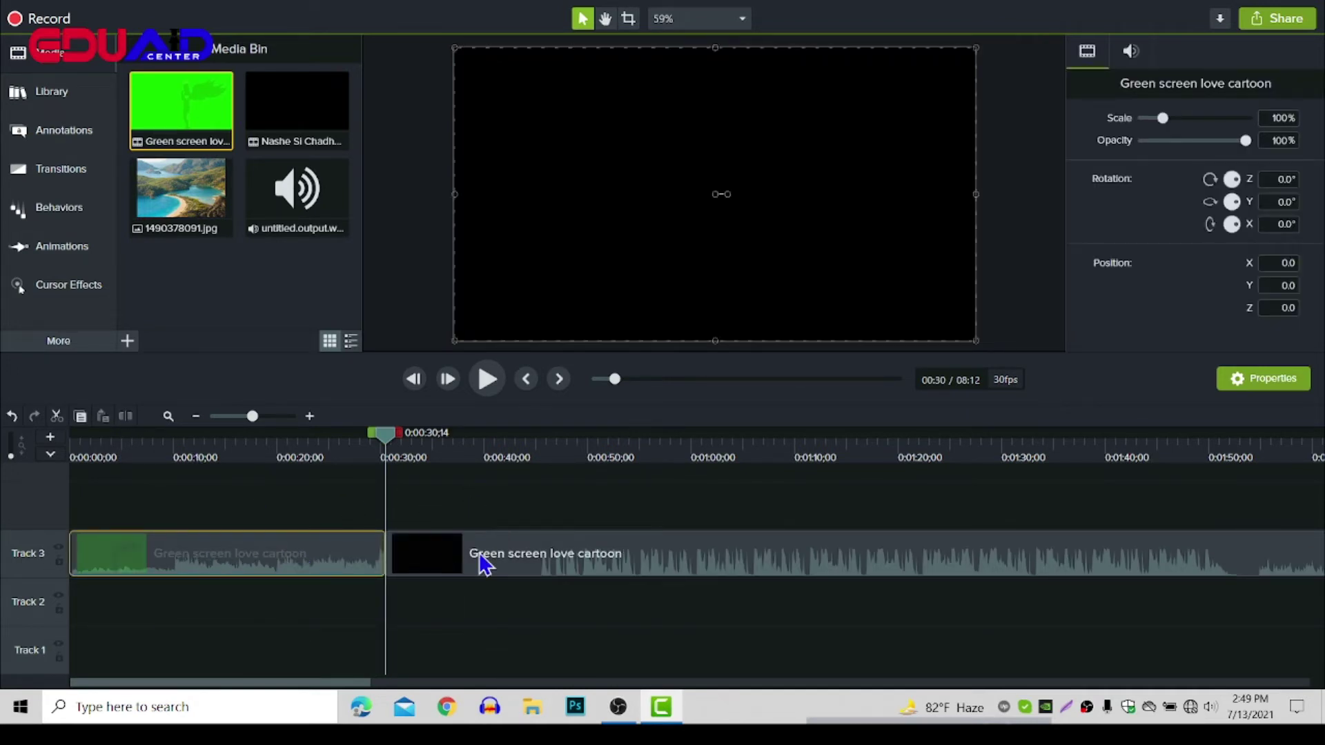
pyautogui.moveTo(473, 562); pyautogui.dragTo(565, 568)
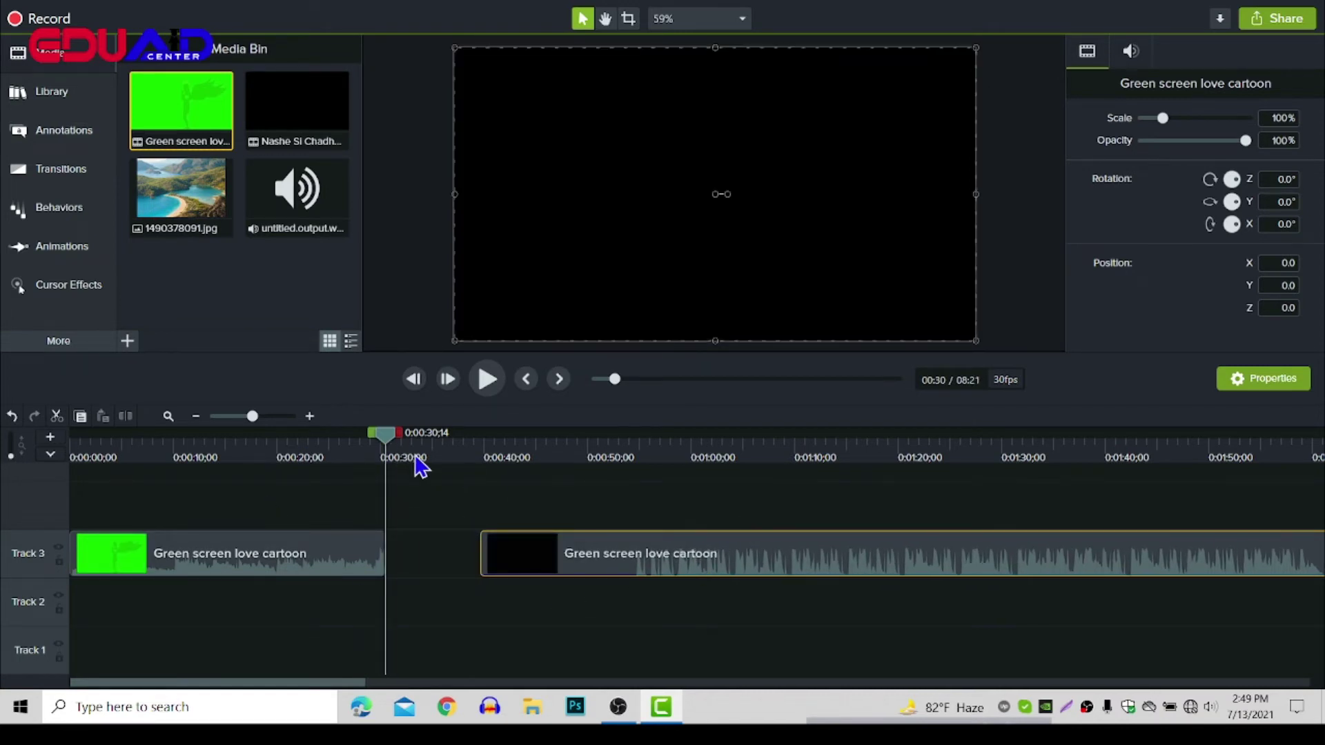
pyautogui.moveTo(385, 445); pyautogui.dragTo(75, 436)
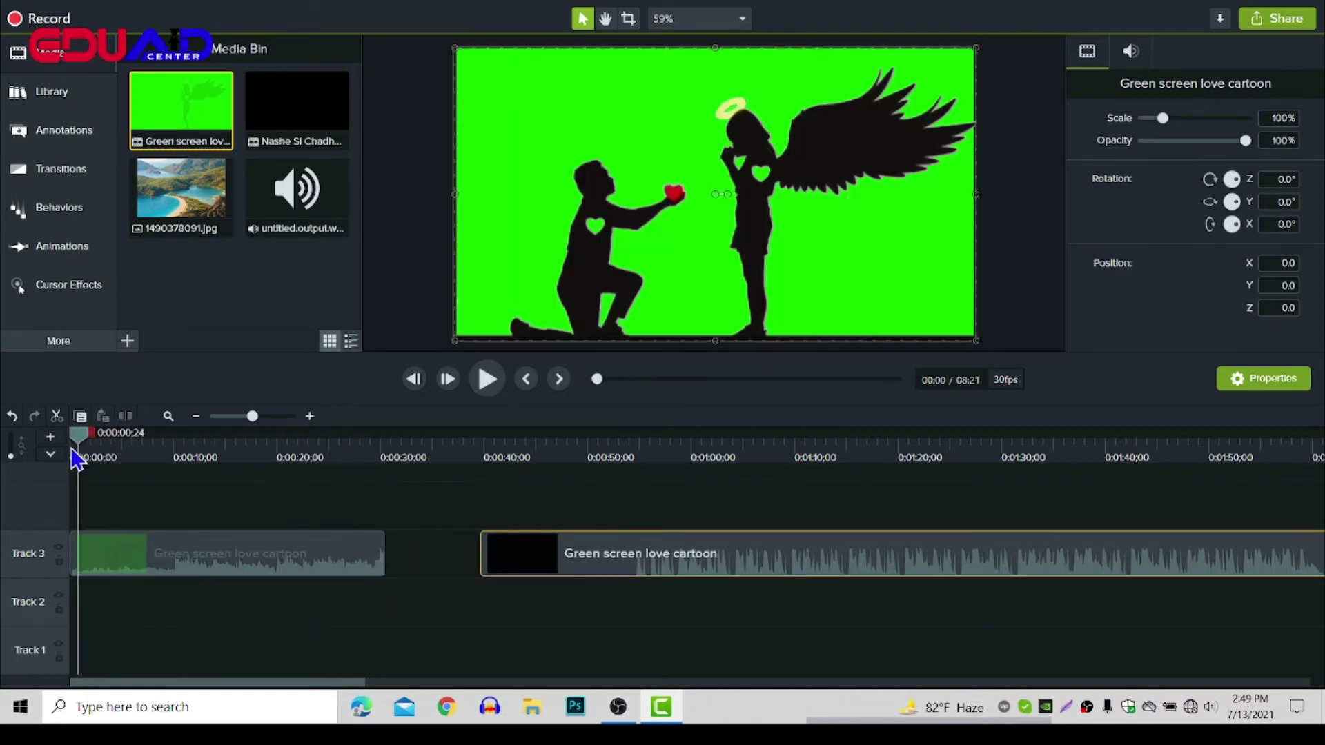
pyautogui.click(487, 379)
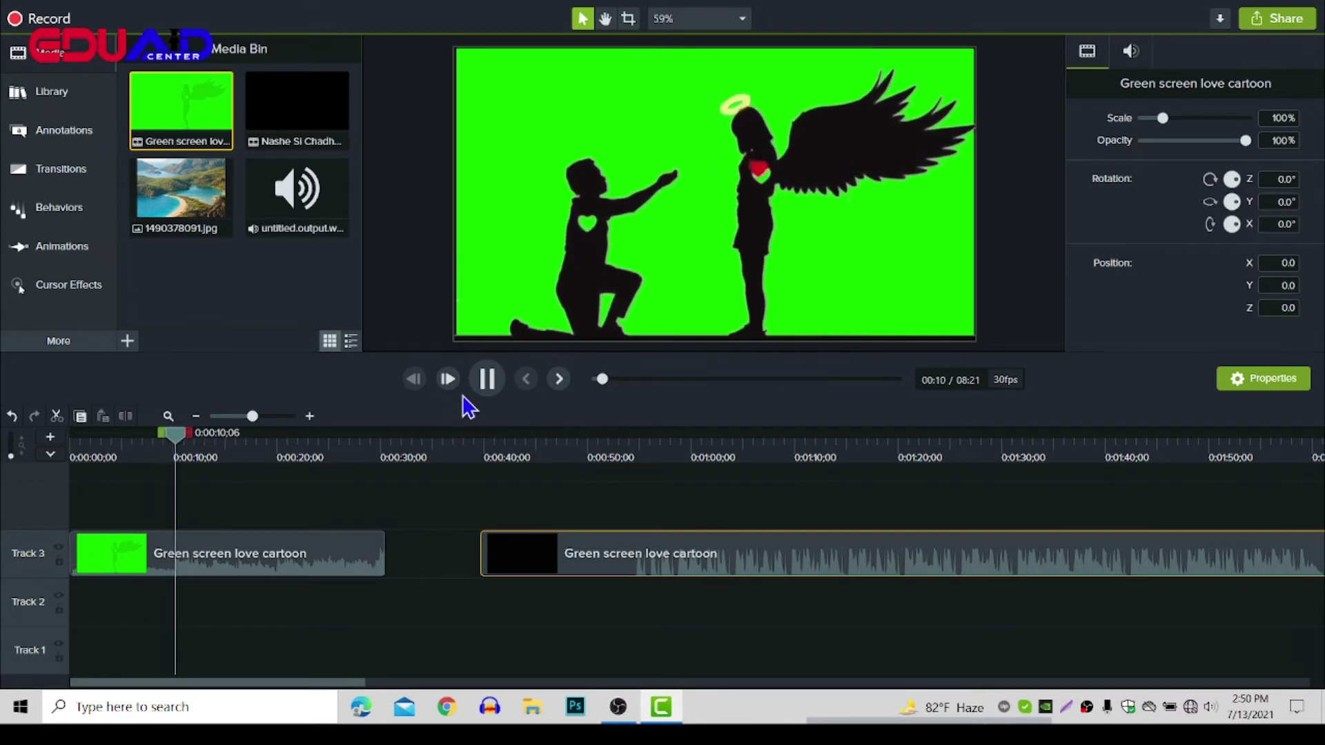
# - Stop playback at 0:00:11;19 and add the Remove a Color visual effect to the first green screen clip on Track 3
pyautogui.click(488, 380)
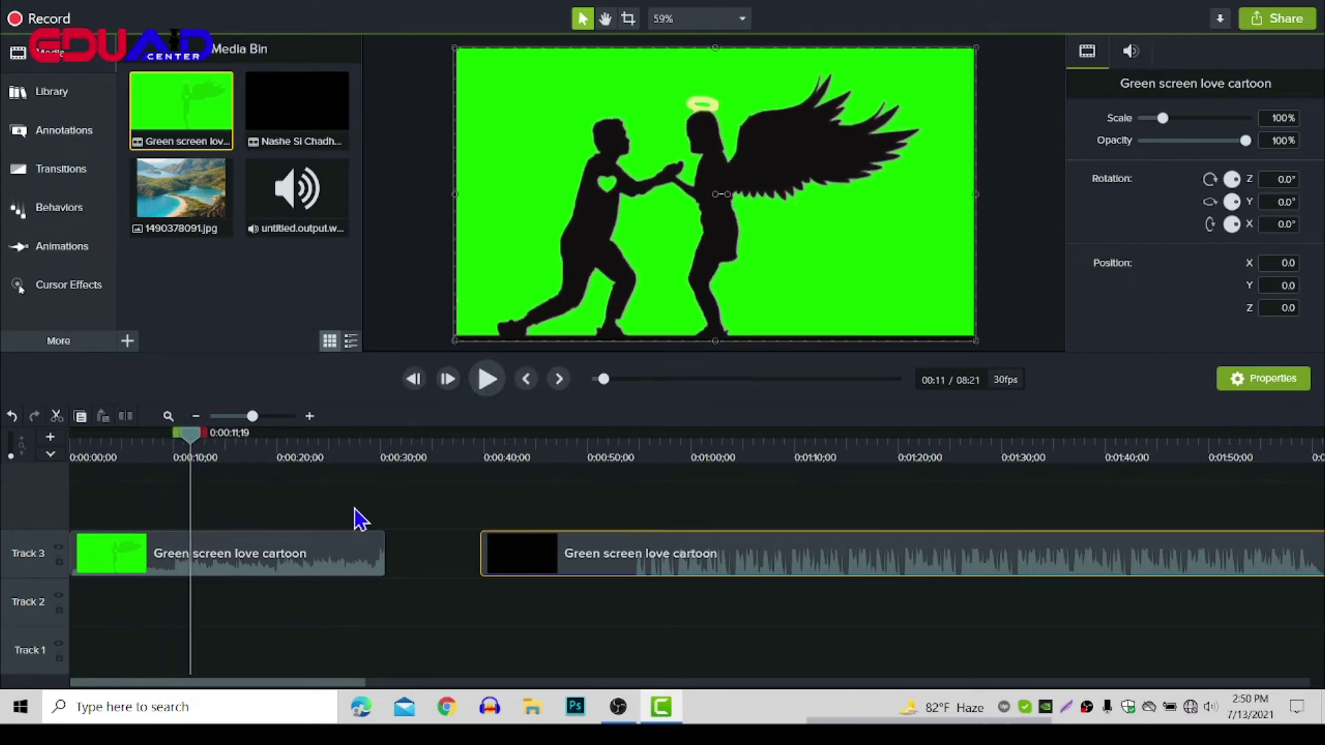
pyautogui.click(333, 573)
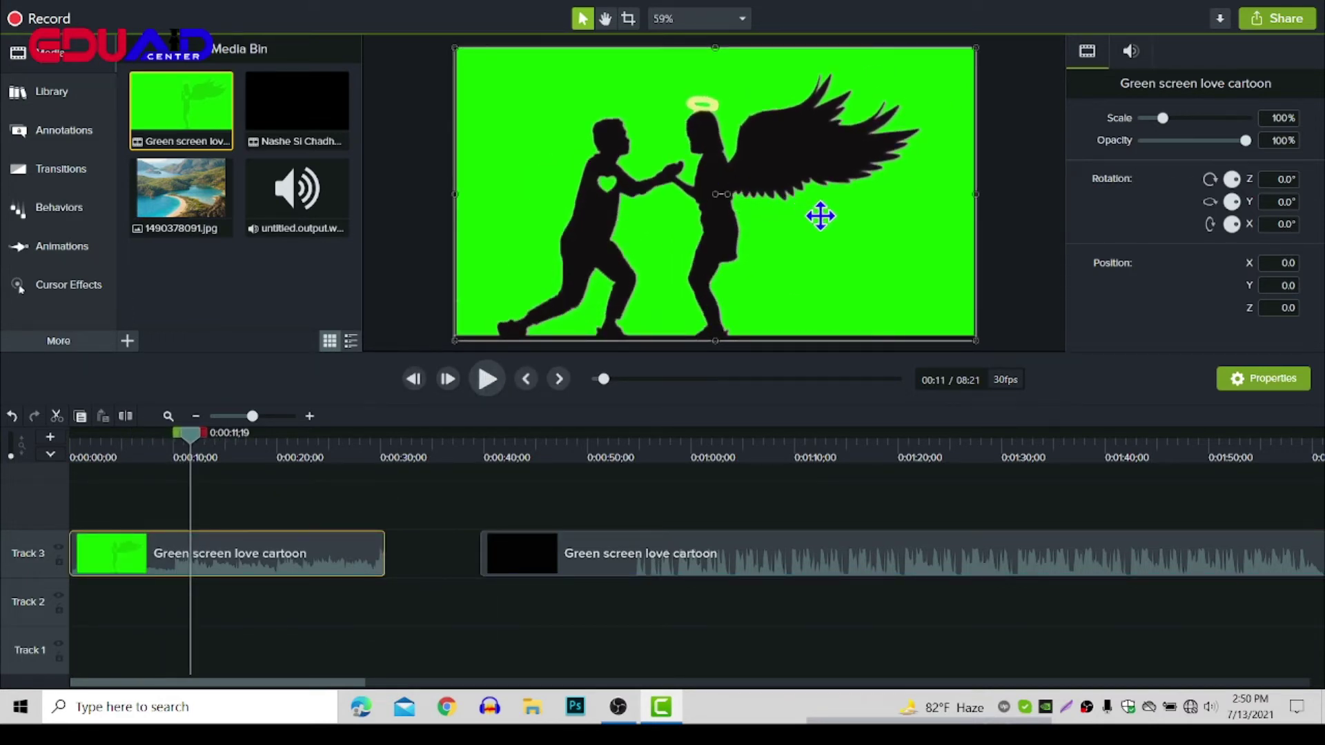
pyautogui.rightClick(828, 221)
pyautogui.moveTo(873, 488)
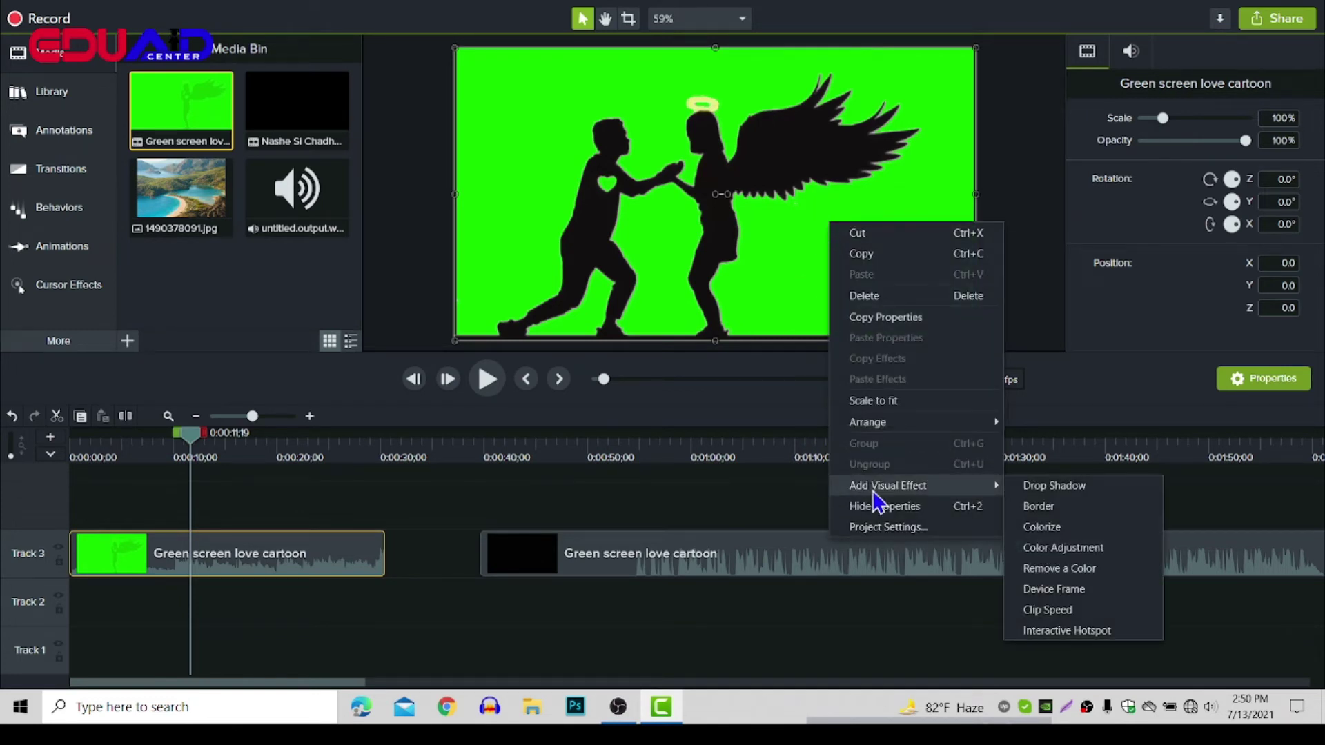
pyautogui.click(1096, 573)
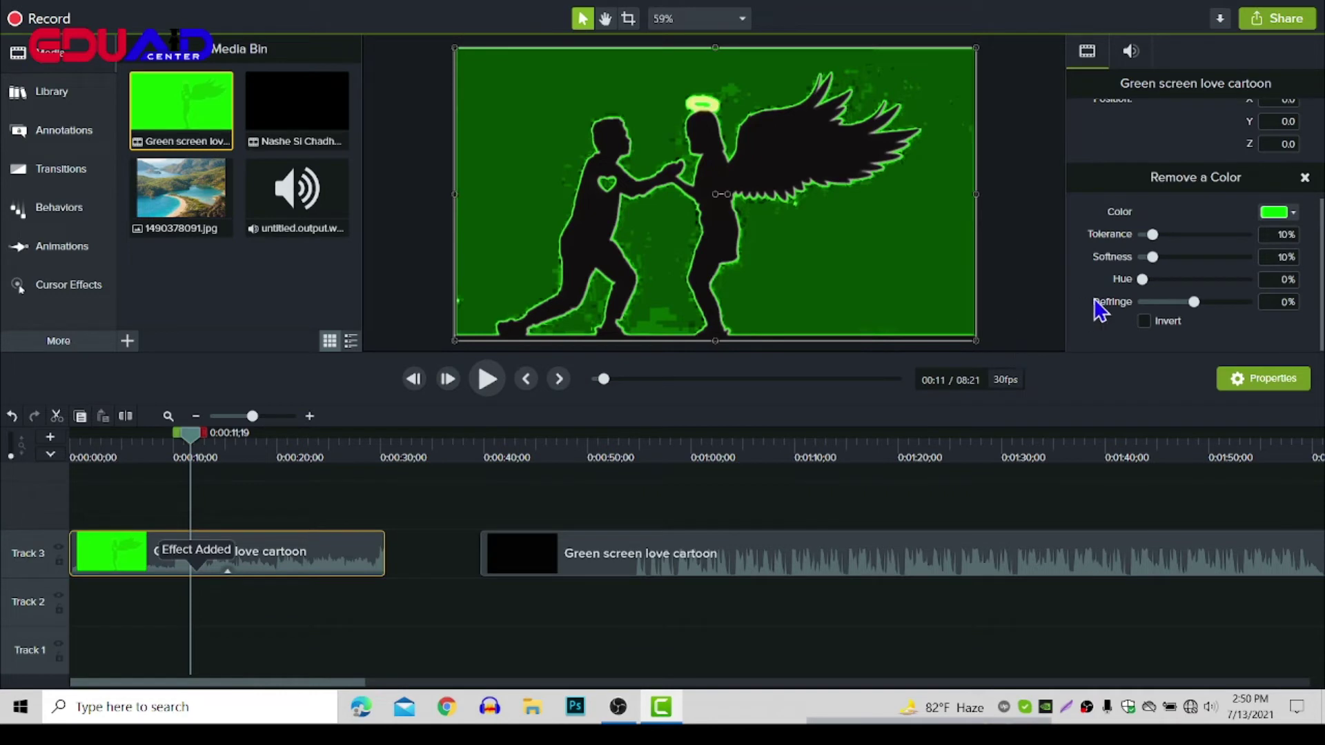
# - Set the color removal's Tolerance to 57%, Softness to 23% and Hue to 21%, and lower the Defringe slightly
pyautogui.moveTo(1154, 236); pyautogui.dragTo(1164, 236)
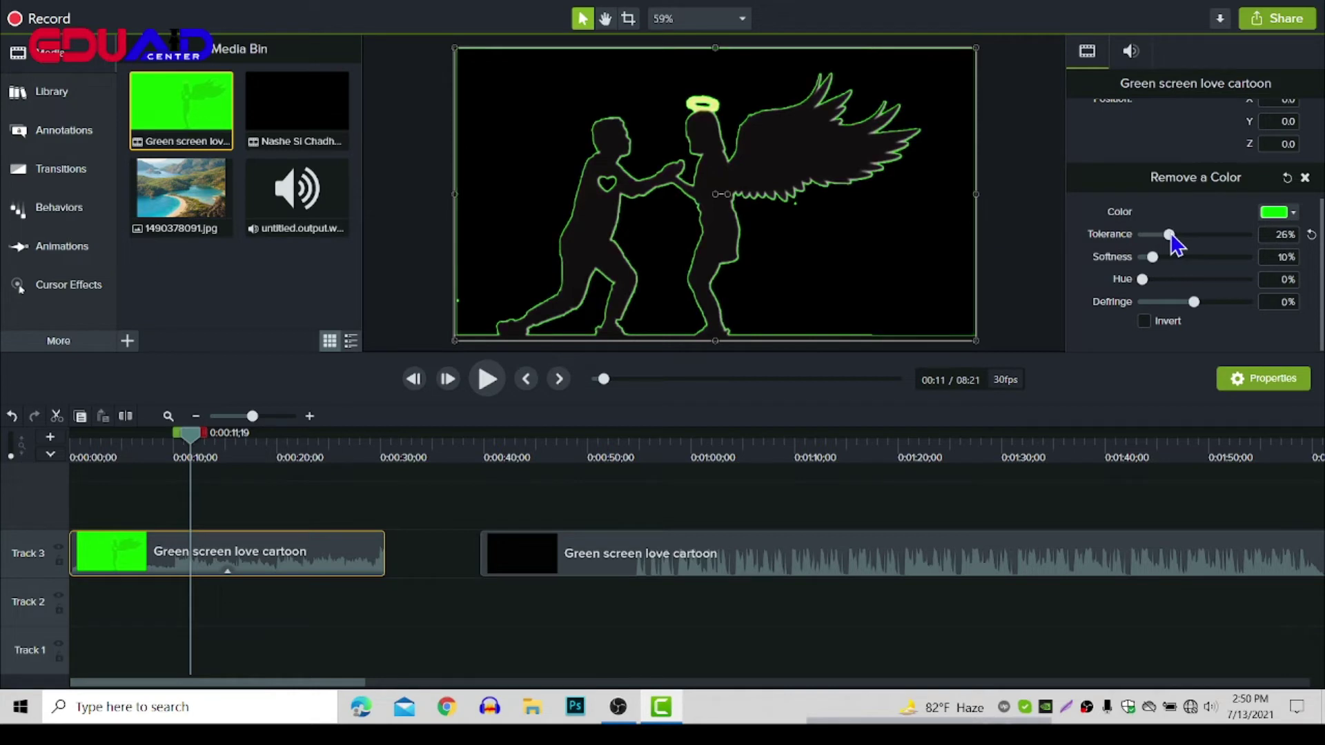
pyautogui.moveTo(1172, 235); pyautogui.dragTo(1206, 232)
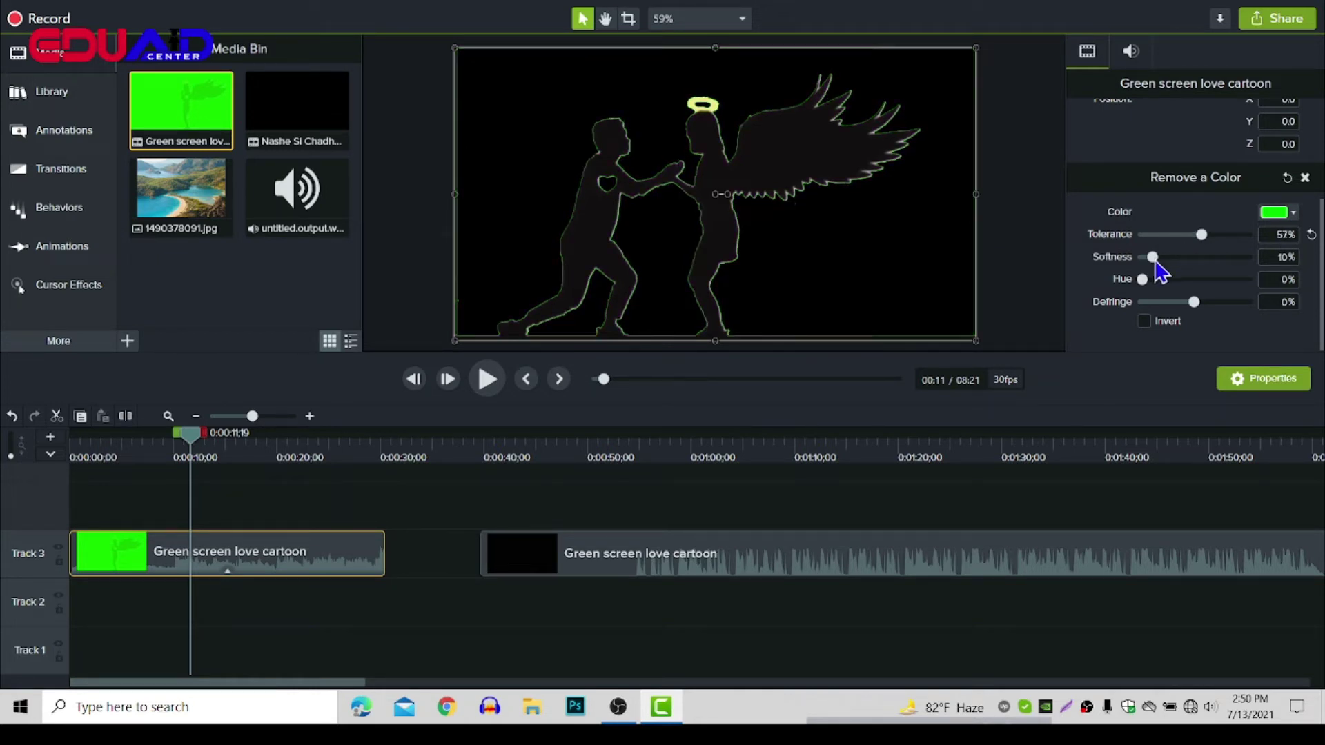
pyautogui.moveTo(1155, 255); pyautogui.dragTo(1168, 255)
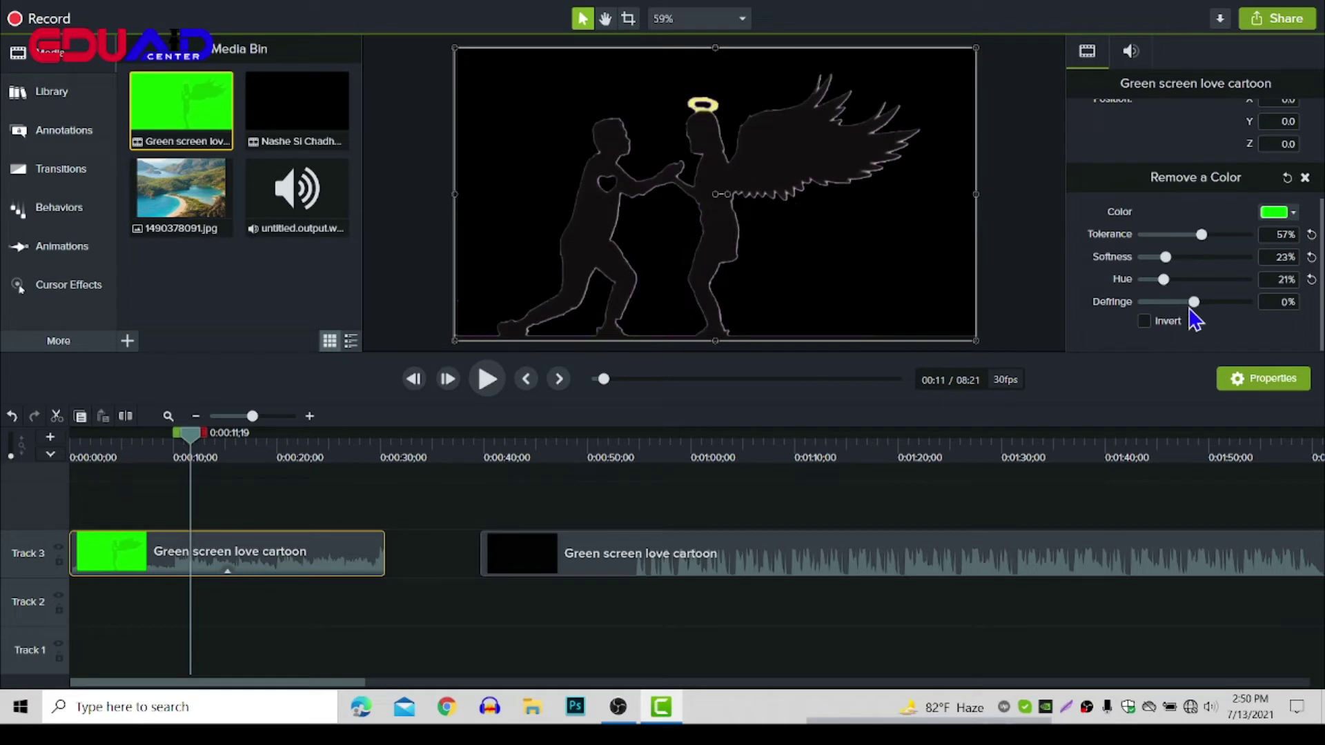
pyautogui.moveTo(1190, 308); pyautogui.dragTo(1181, 308)
pyautogui.click(1044, 238)
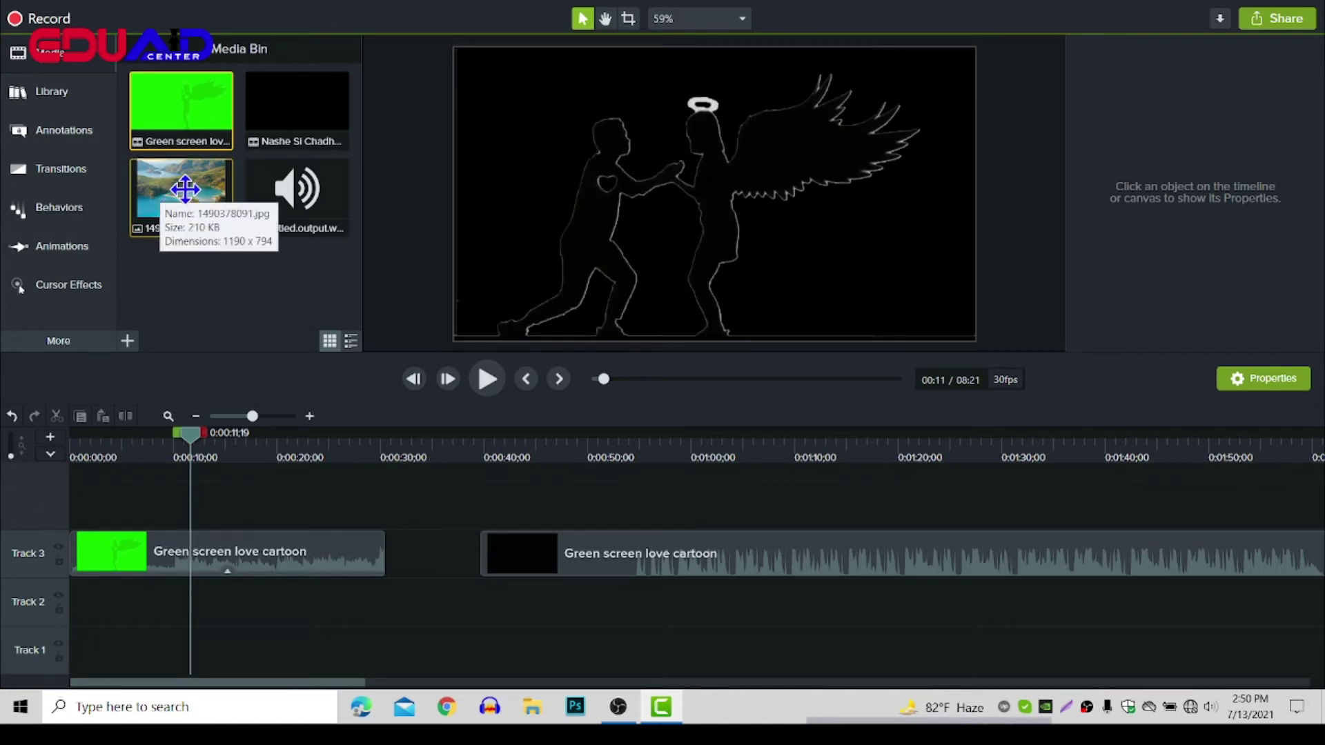
# - Place the image 1490378091.jpg at the start of Track 2 and extend it to the end of the first cartoon clip
pyautogui.moveTo(185, 188); pyautogui.dragTo(69, 591)
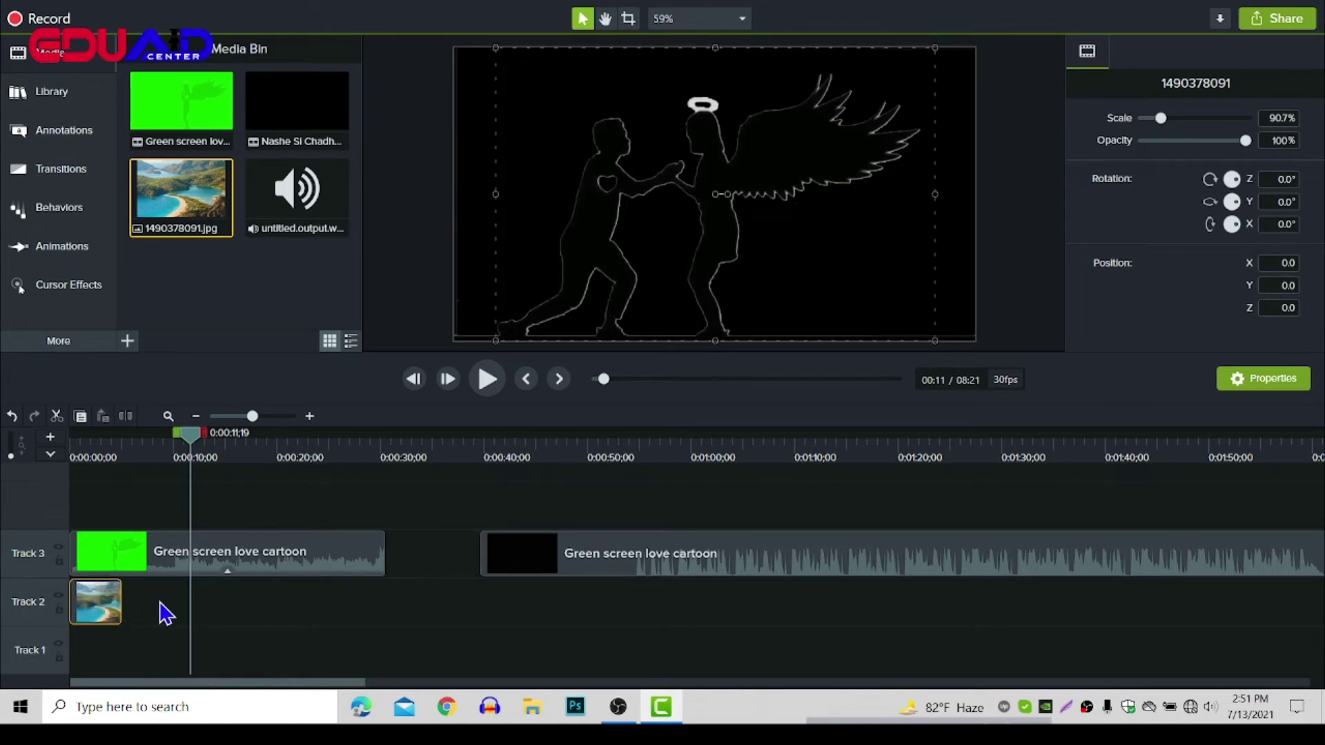
pyautogui.moveTo(195, 433)
pyautogui.mouseDown()
pyautogui.moveTo(98, 436)
pyautogui.moveTo(172, 435)
pyautogui.mouseUp()
pyautogui.moveTo(120, 606); pyautogui.dragTo(385, 605)
# - Play the keyed cartoon over the landscape background from about 0:00:01 to 0:00:26;26
pyautogui.moveTo(233, 445); pyautogui.dragTo(74, 453)
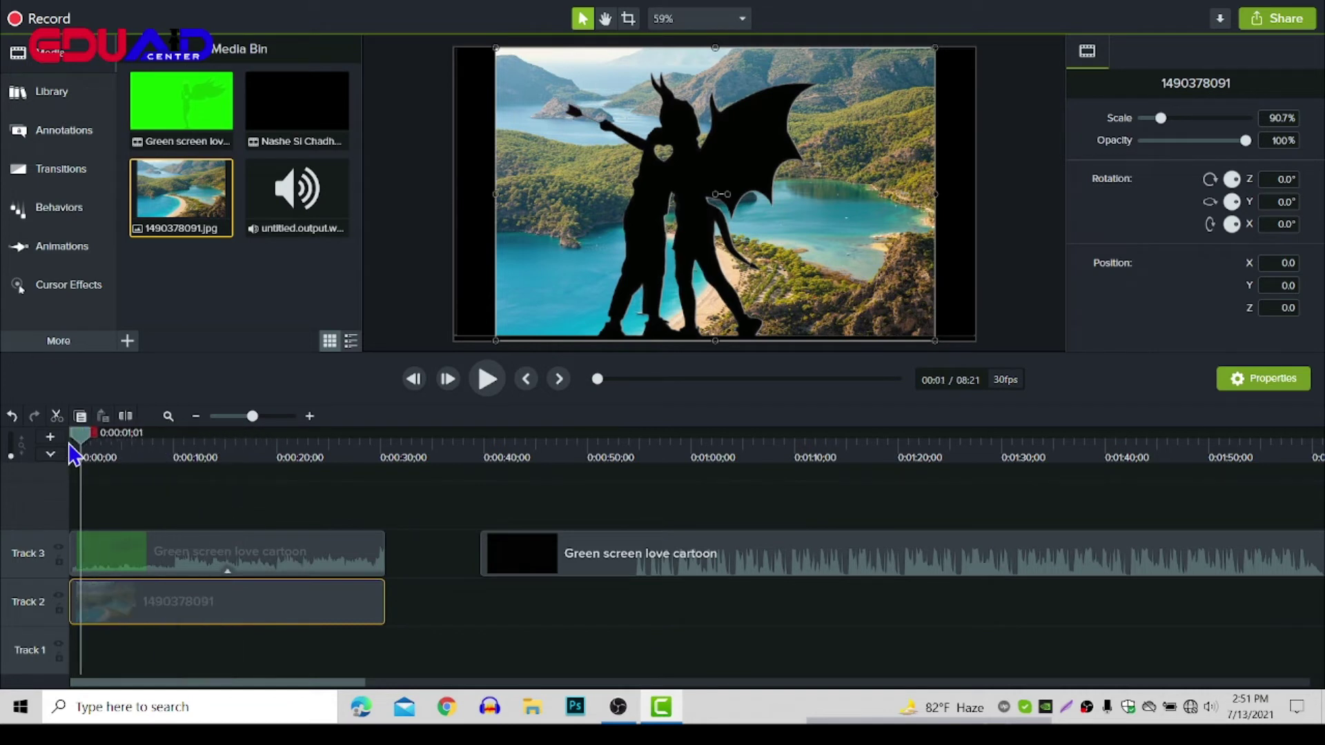
pyautogui.click(487, 379)
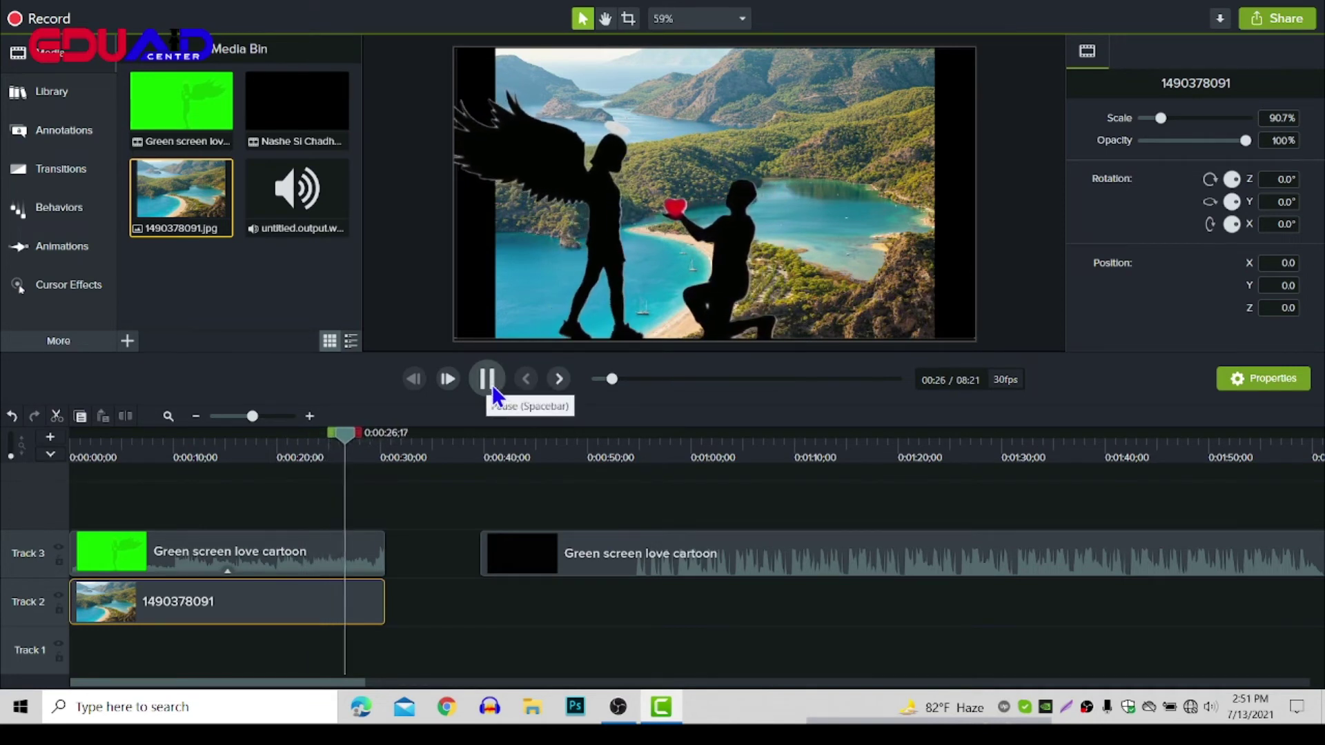
pyautogui.click(489, 388)
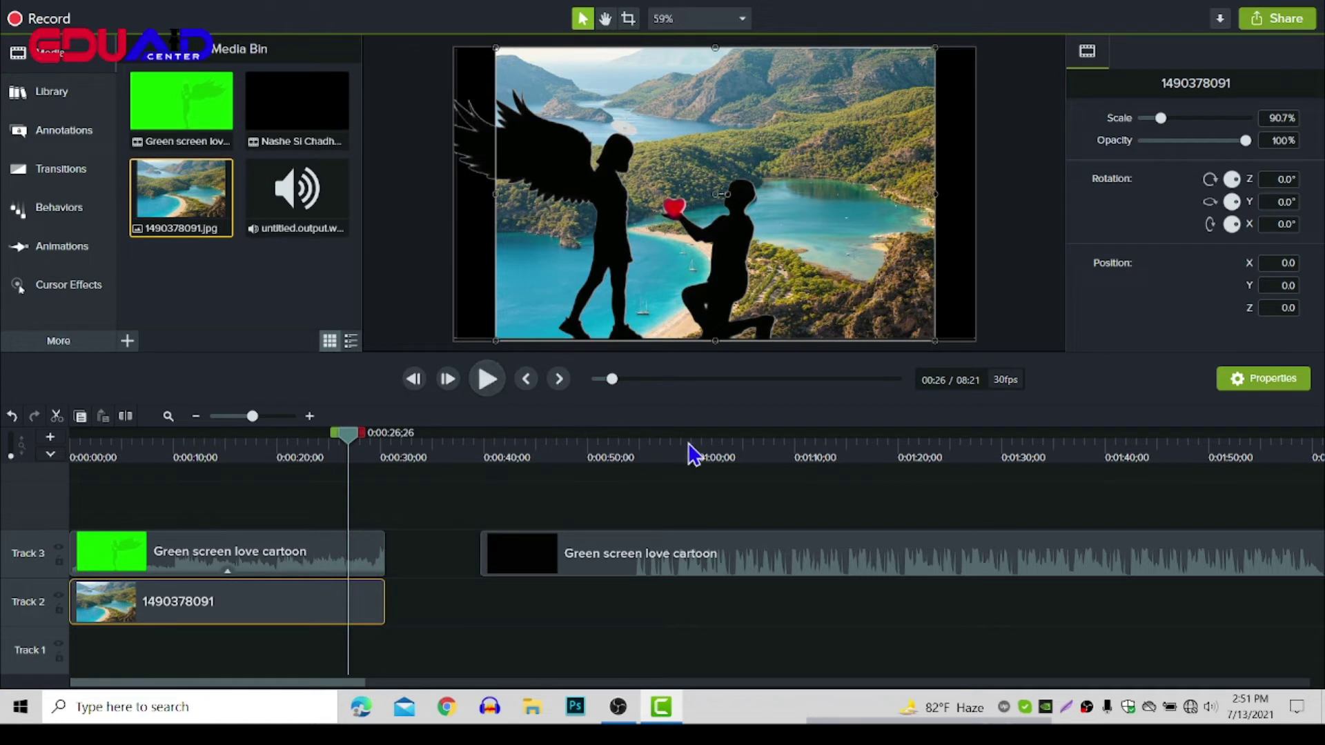
# - Select the second green screen clip and preview its dance scene from about 0:00:51 to 0:01:00;08
pyautogui.click(713, 571)
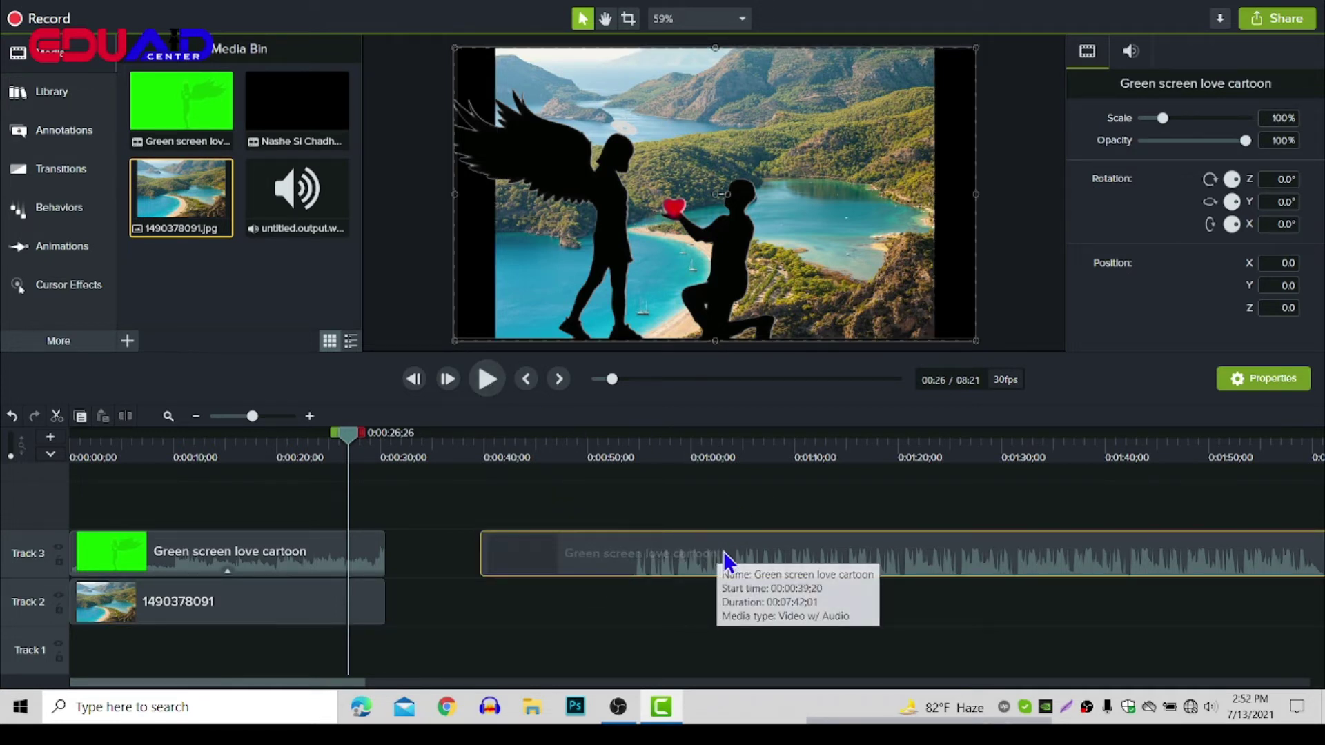
pyautogui.moveTo(347, 434); pyautogui.dragTo(359, 433)
pyautogui.click(604, 449)
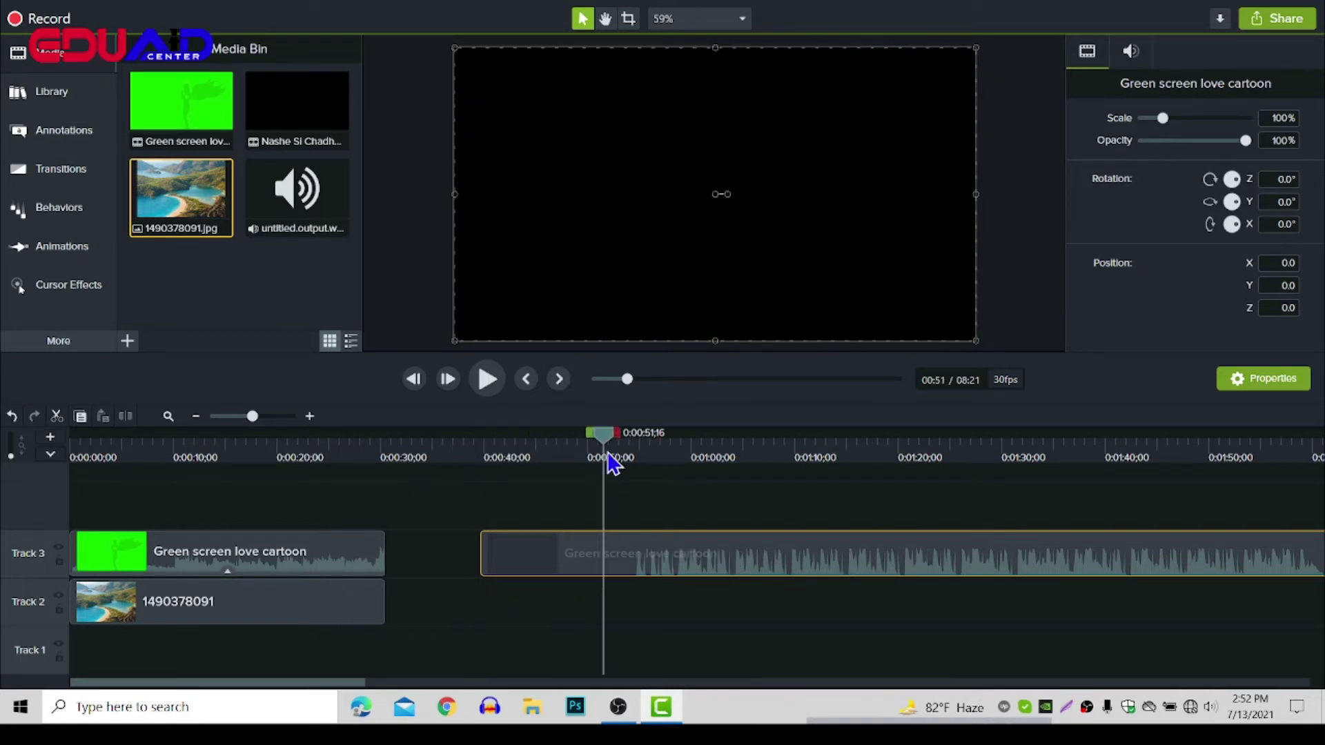
pyautogui.click(487, 379)
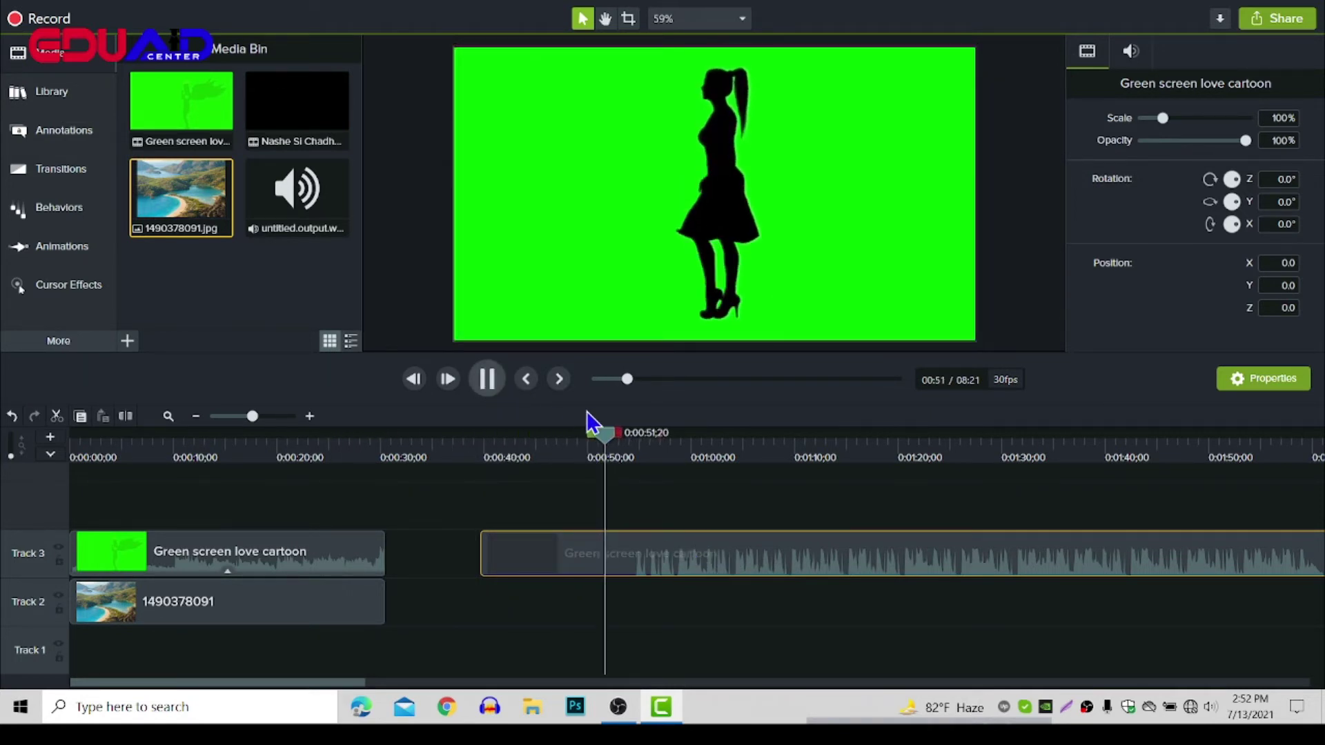
pyautogui.click(671, 447)
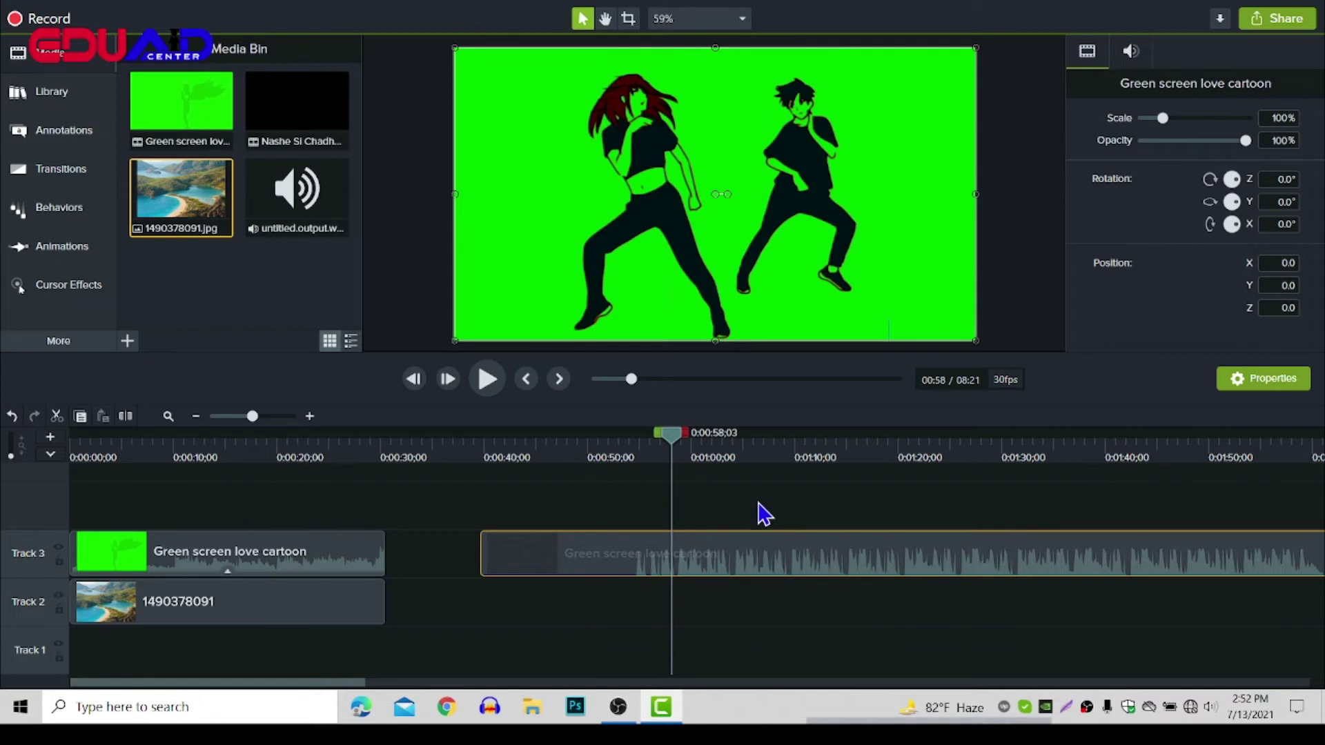
pyautogui.click(485, 386)
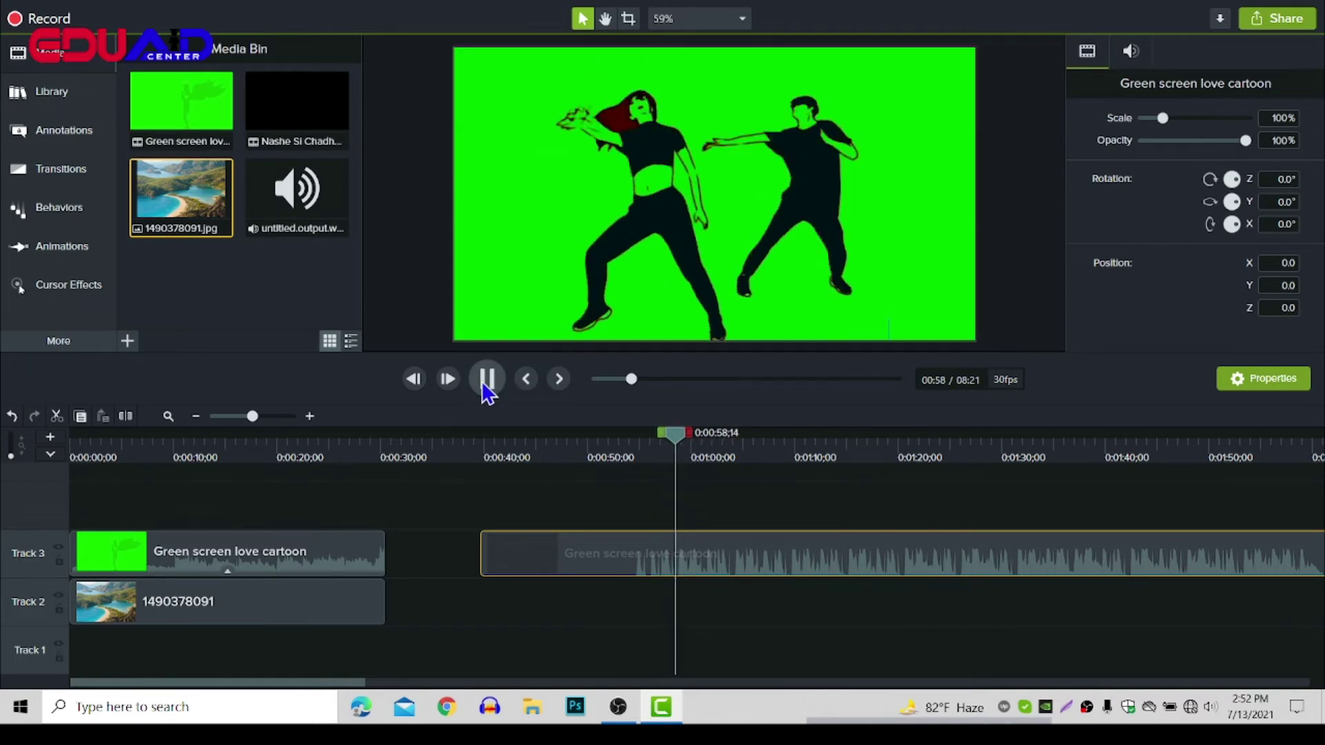
pyautogui.click(485, 381)
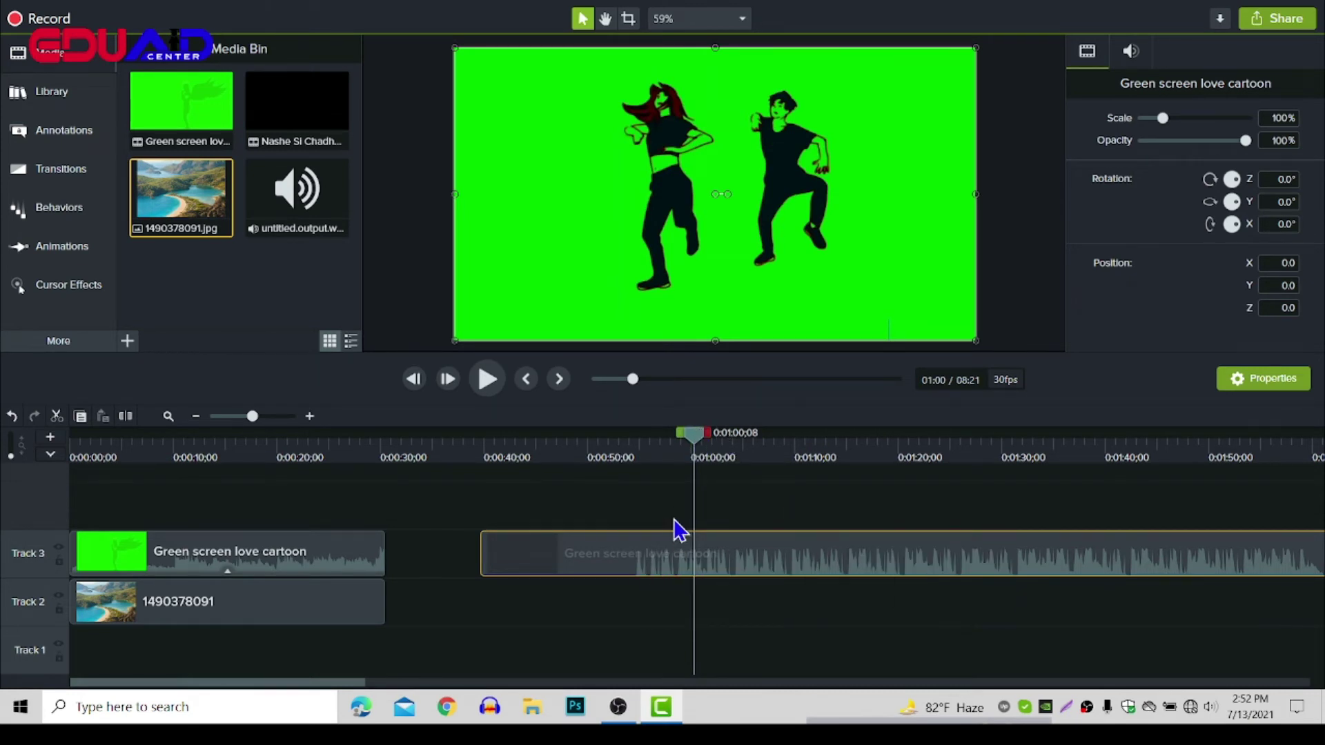
# - Separate the audio and video of the second green screen clip and delete its audio from Track 4
pyautogui.rightClick(661, 567)
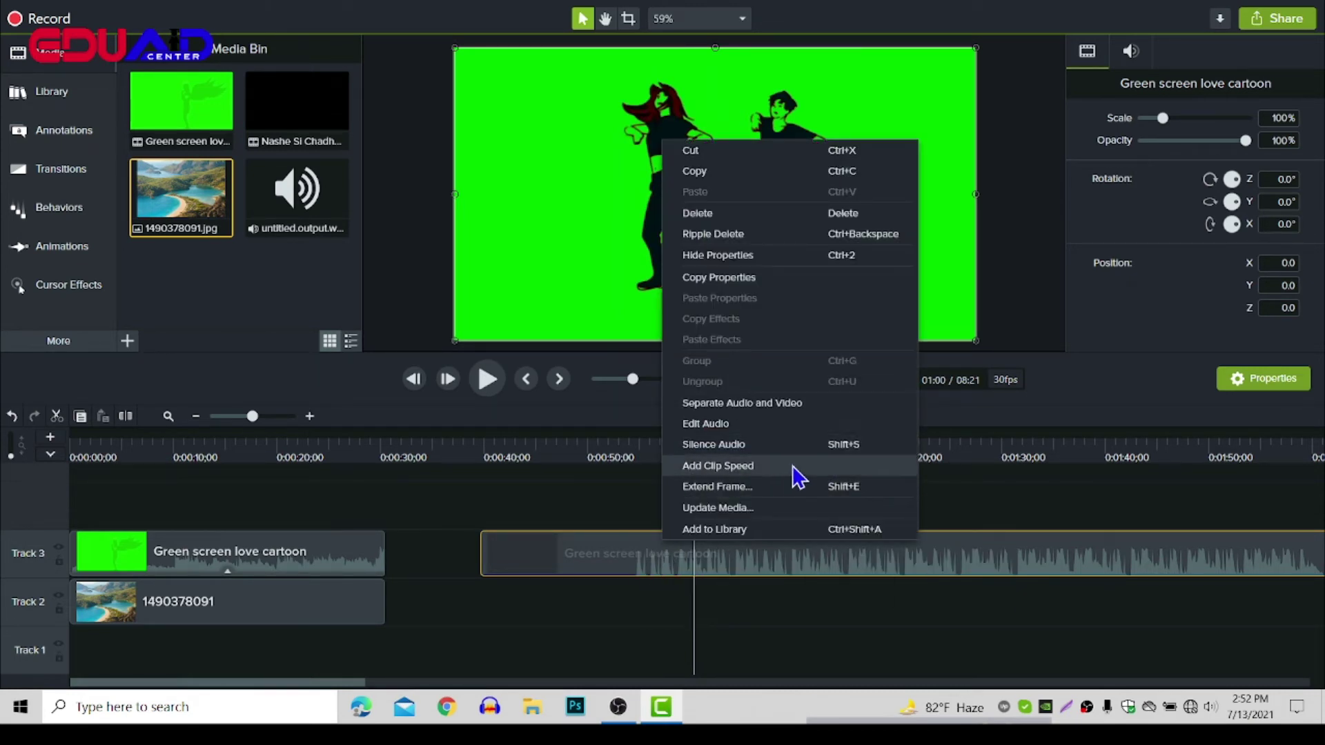
pyautogui.rightClick(656, 561)
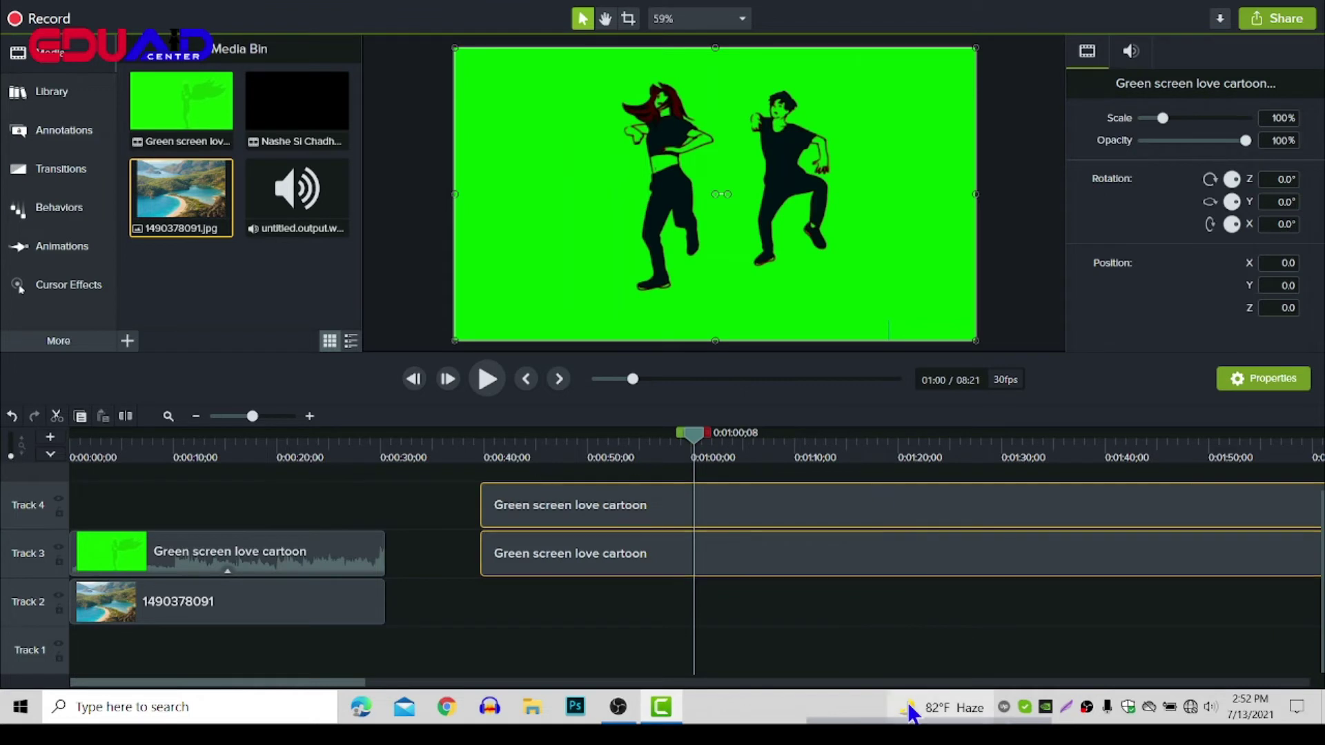
pyautogui.click(759, 569)
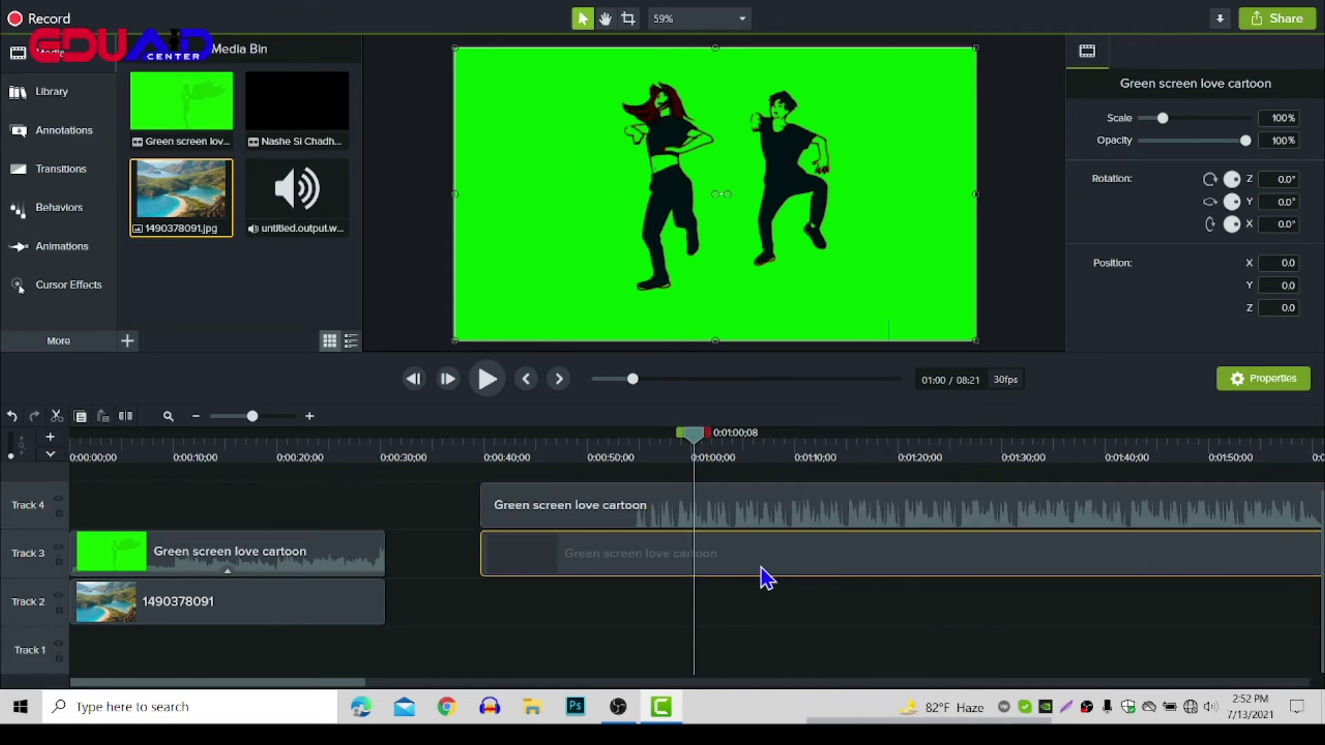
pyautogui.click(803, 529)
pyautogui.press('Delete')
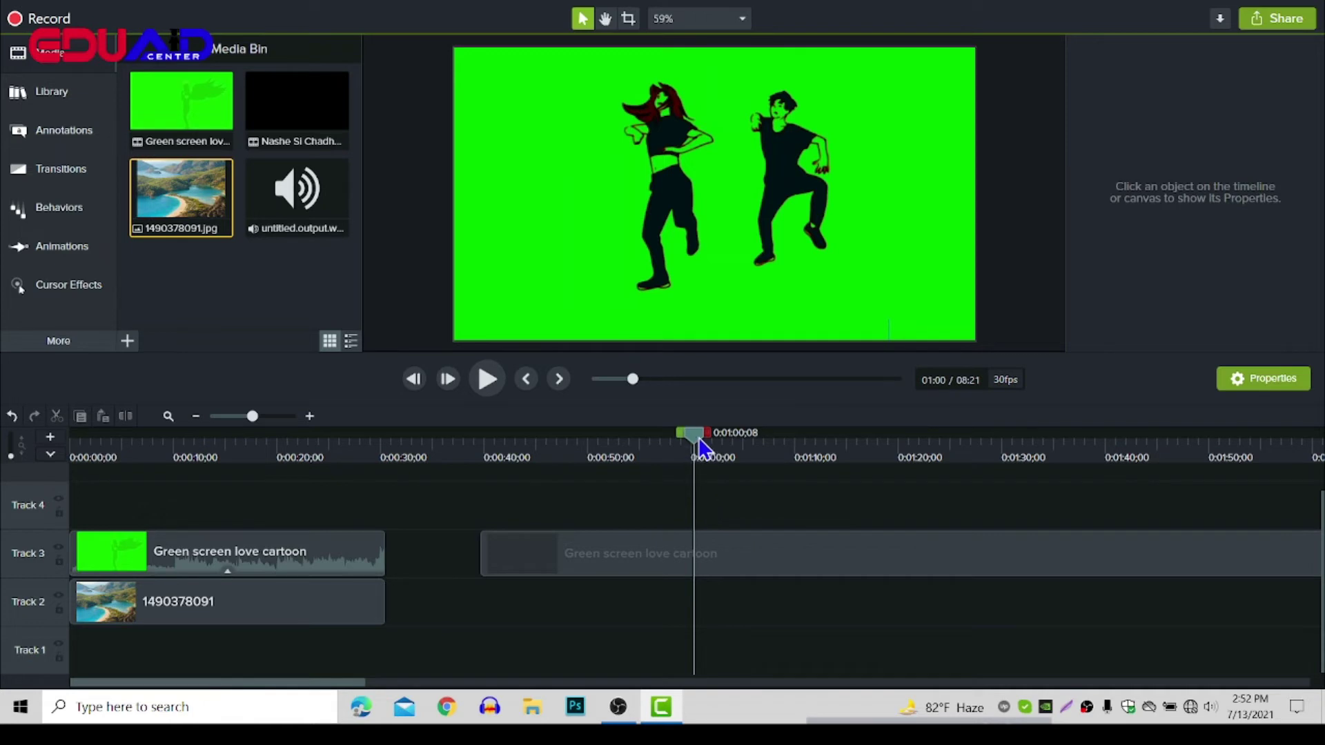
# - Move the second green screen clip on Track 3 so it starts directly after the first clip
pyautogui.moveTo(699, 445); pyautogui.dragTo(586, 461)
pyautogui.moveTo(747, 580); pyautogui.dragTo(636, 569)
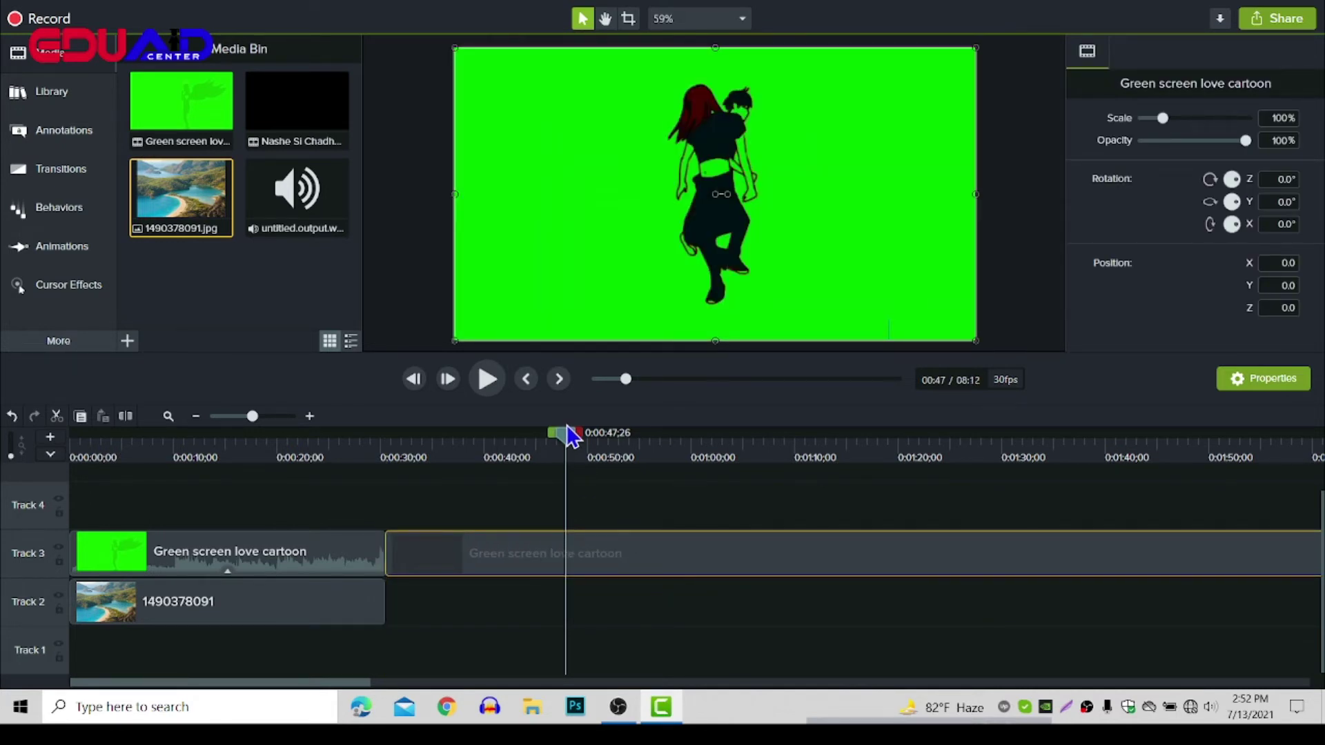
# - Split the second green screen clip at 0:00:45;16 and delete the part before the split
pyautogui.moveTo(570, 436)
pyautogui.mouseDown()
pyautogui.moveTo(444, 443)
pyautogui.moveTo(552, 447)
pyautogui.mouseUp()
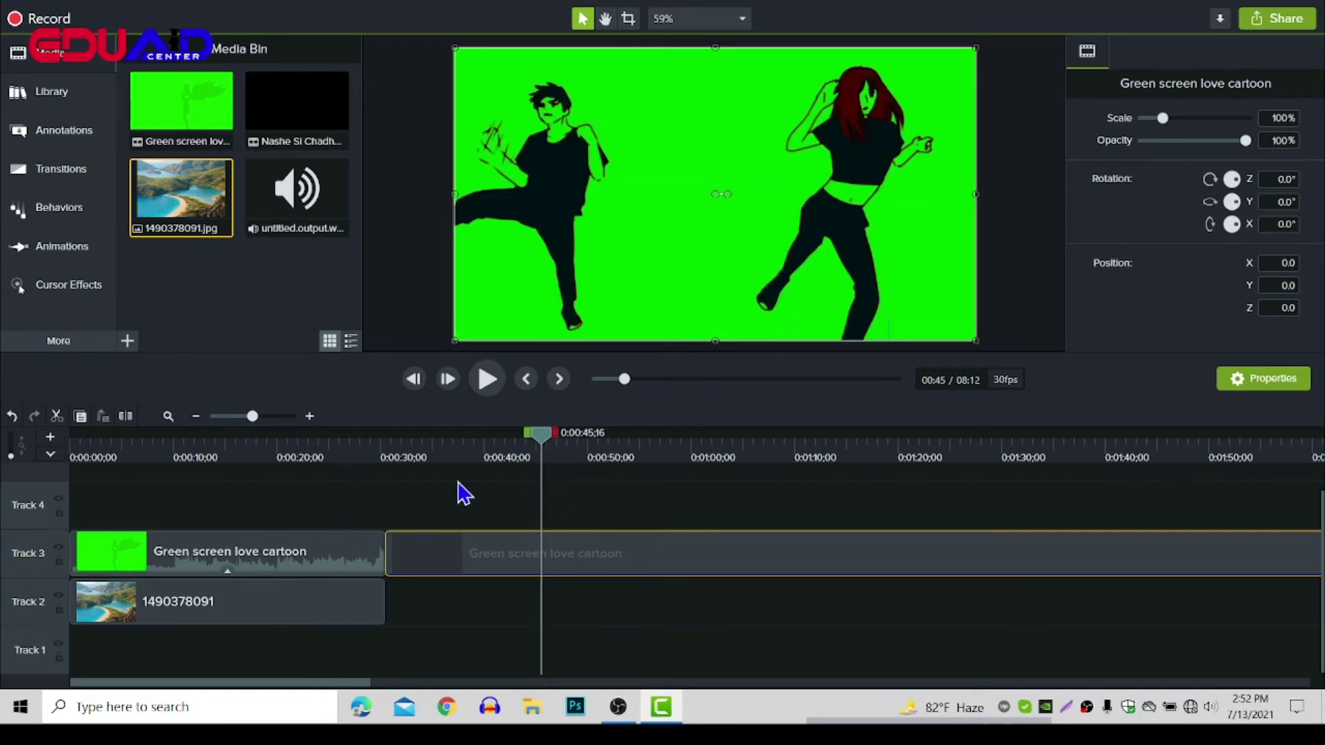
pyautogui.click(135, 418)
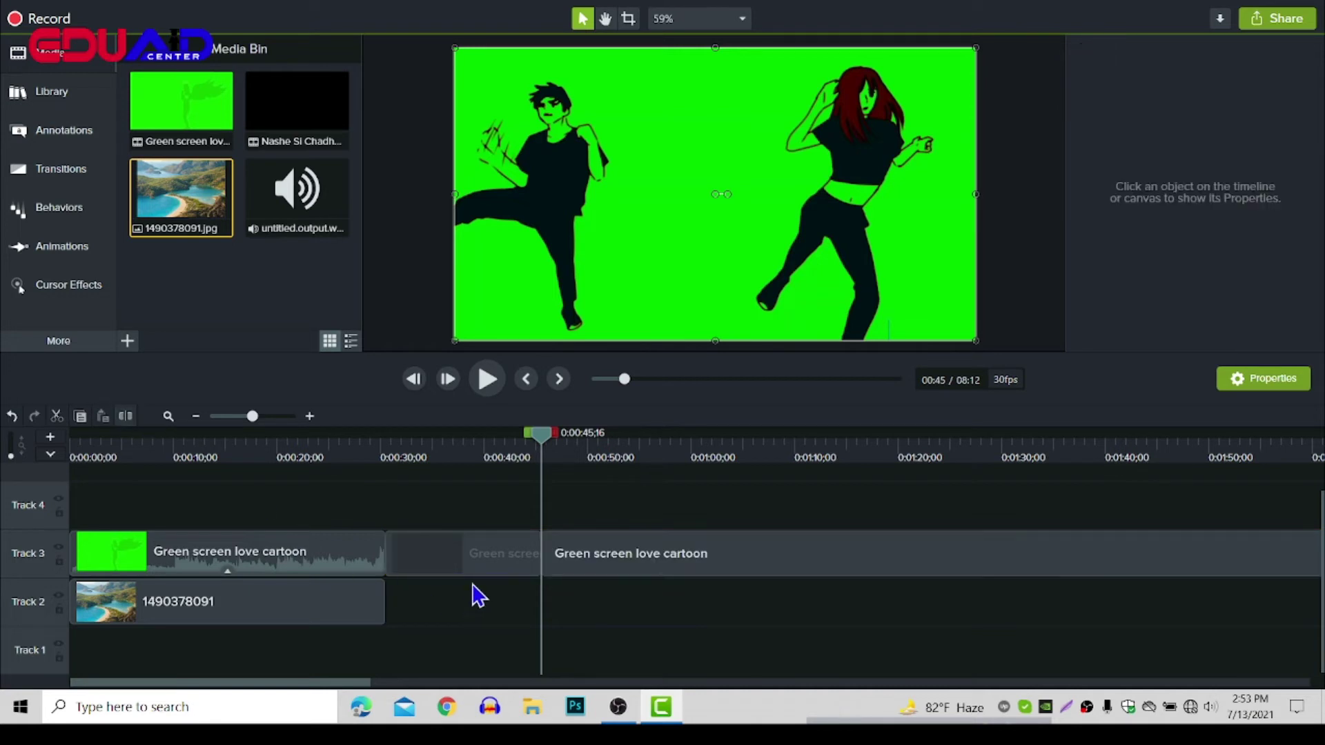
pyautogui.press('Delete')
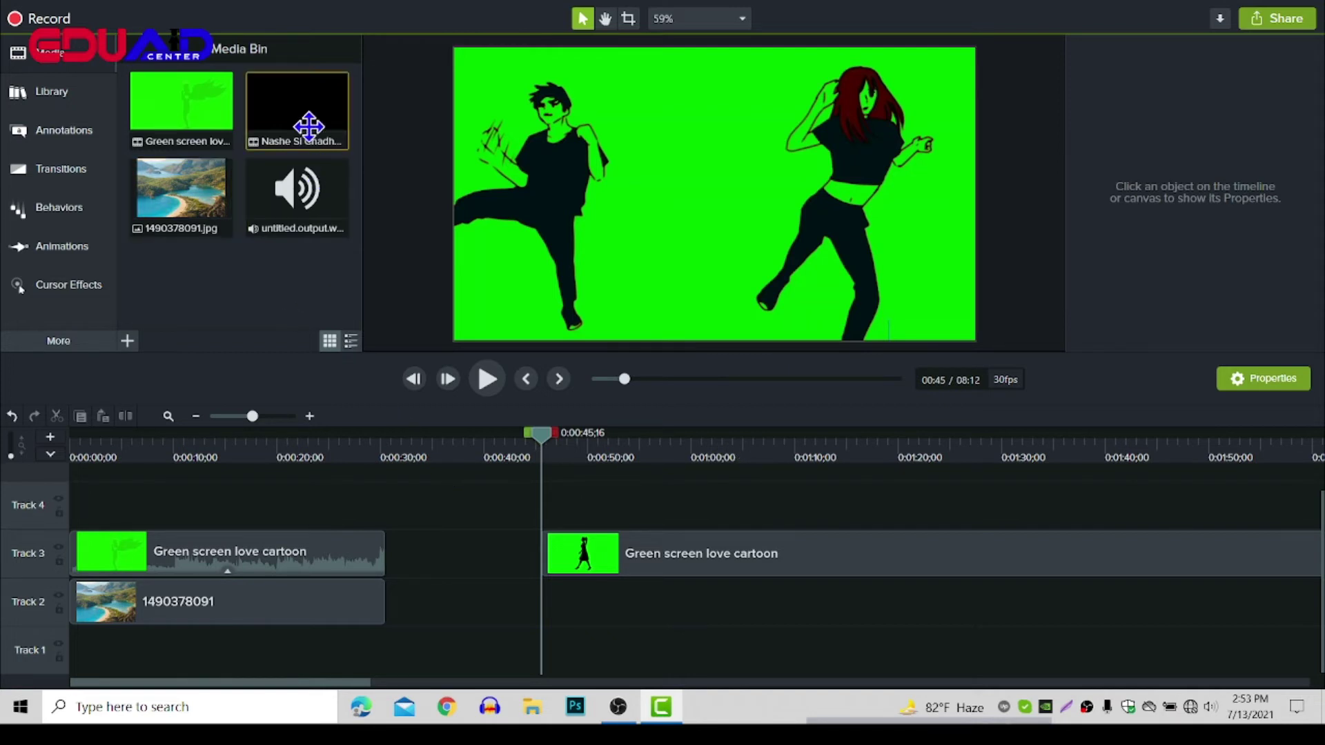
# - Place the Nashe Si Chadh Gayi video on Track 2 at 0:00:45;16 and separate its audio and video
pyautogui.moveTo(297, 111); pyautogui.dragTo(544, 609)
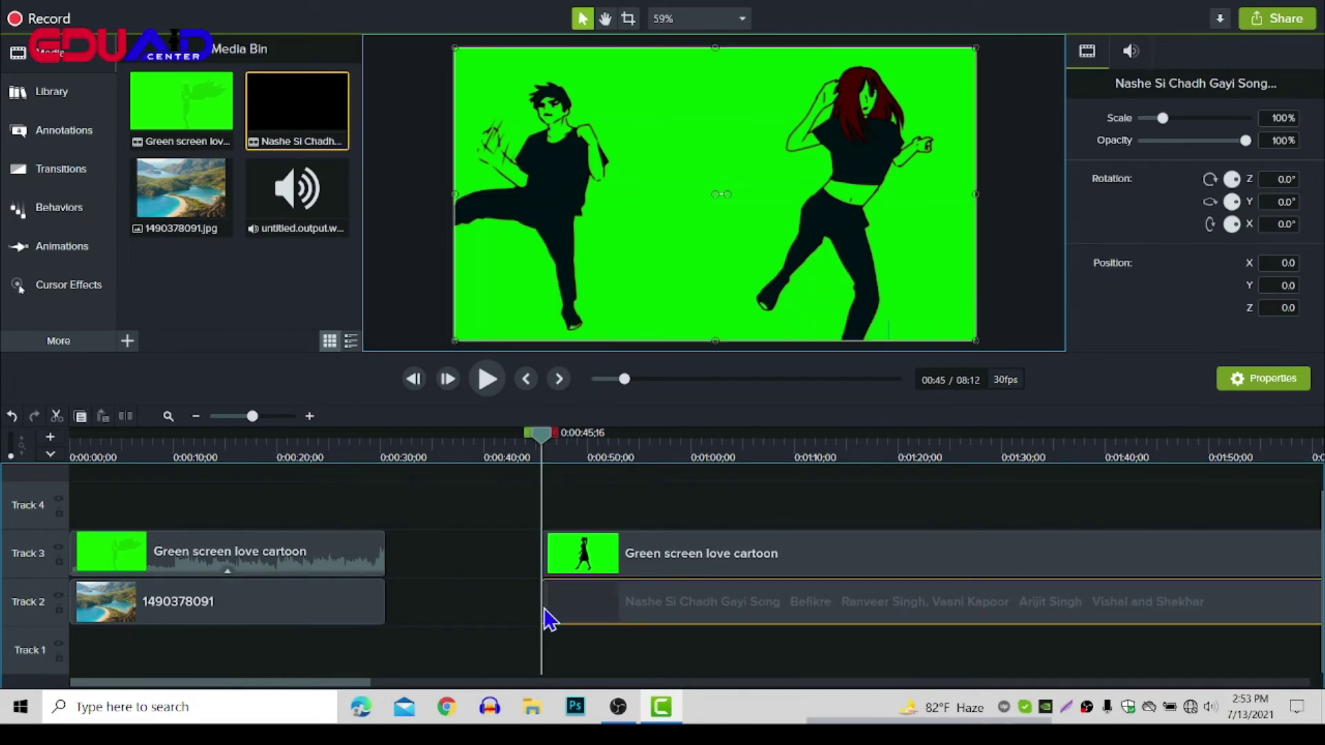
pyautogui.rightClick(618, 606)
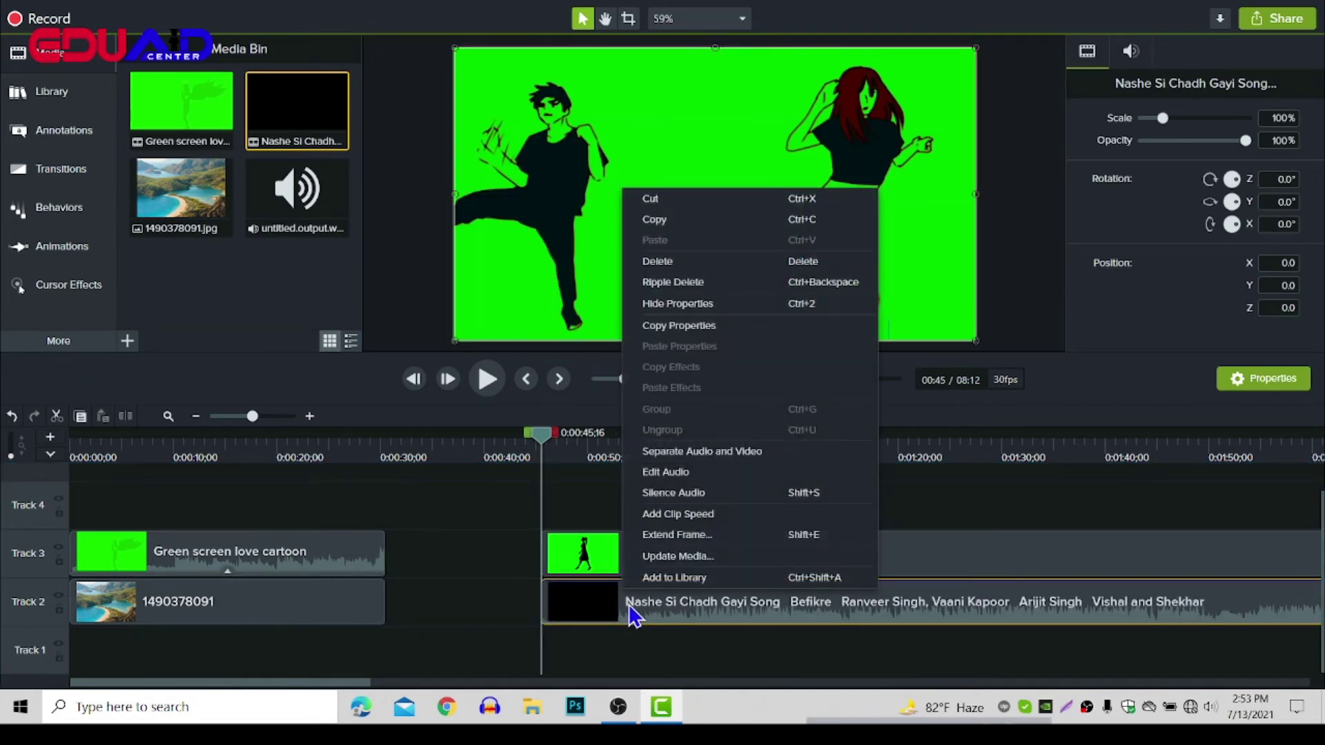
pyautogui.click(726, 457)
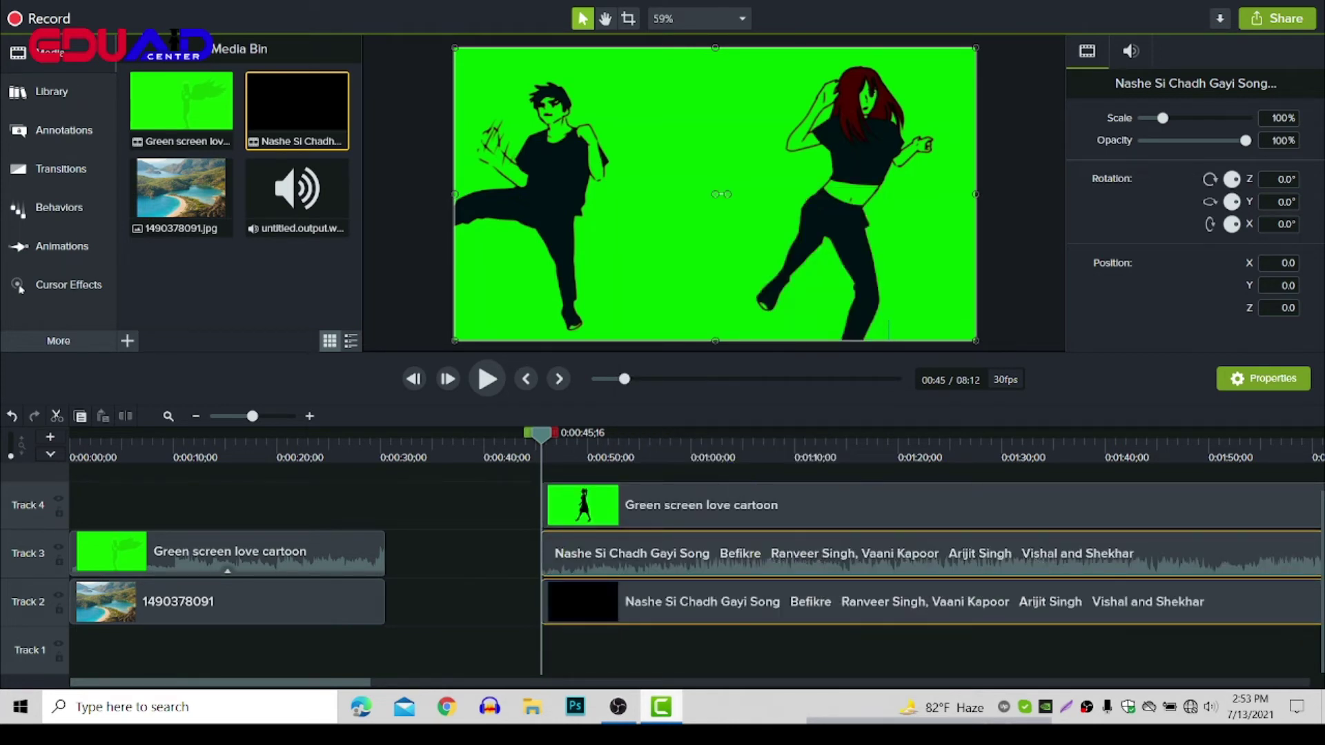
# - Delete the song's separated video from Track 2, keeping its audio on Track 3
pyautogui.moveTo(657, 714)
pyautogui.click(689, 618)
pyautogui.press('Delete')
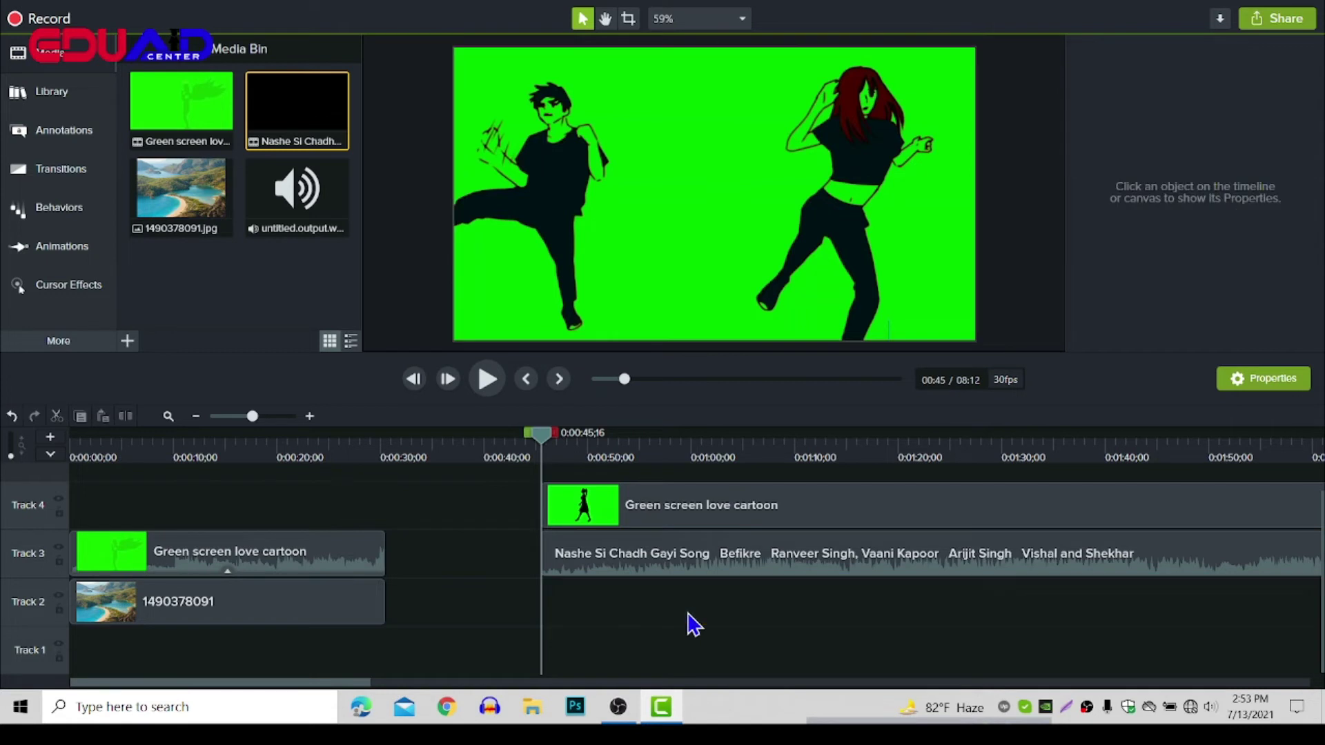
# - Shift the song audio on Track 3 to start at about 0:00:36, playing it against the dance clip to check the timing
pyautogui.moveTo(733, 576); pyautogui.dragTo(487, 433)
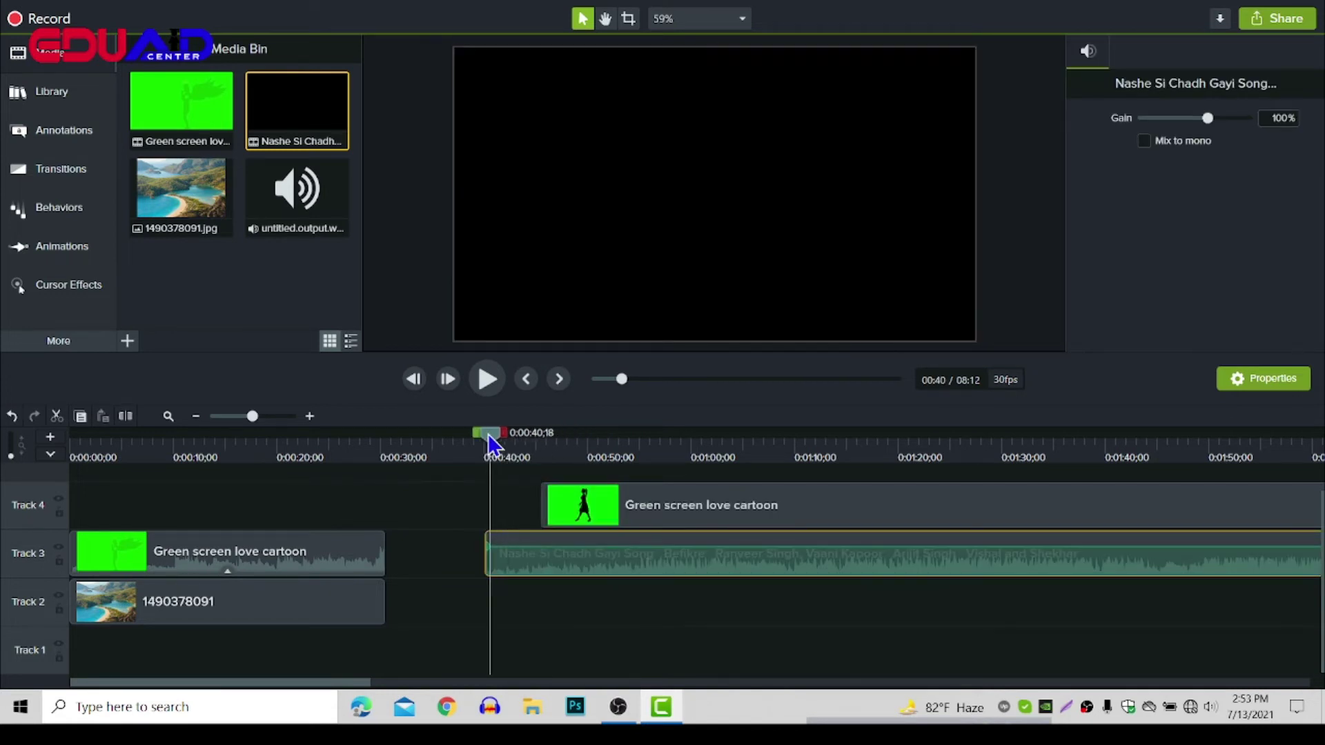
pyautogui.click(487, 379)
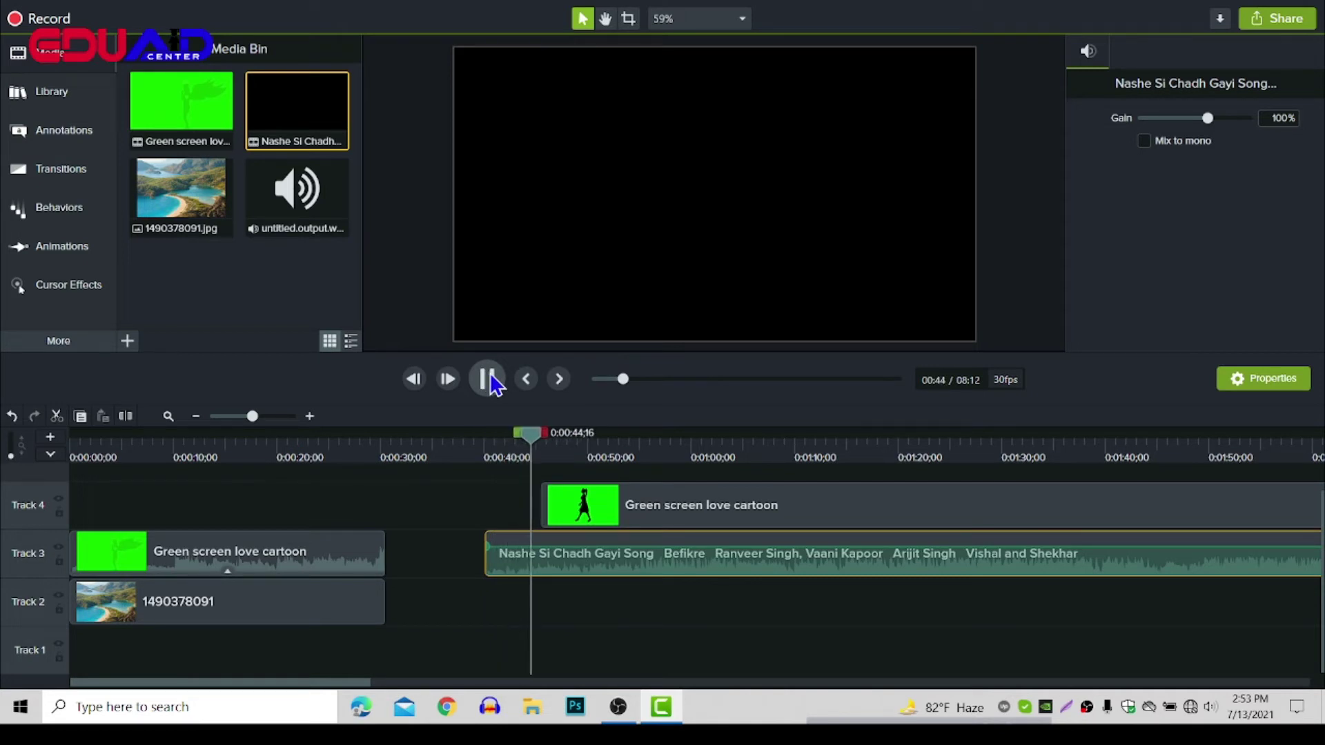
pyautogui.click(488, 378)
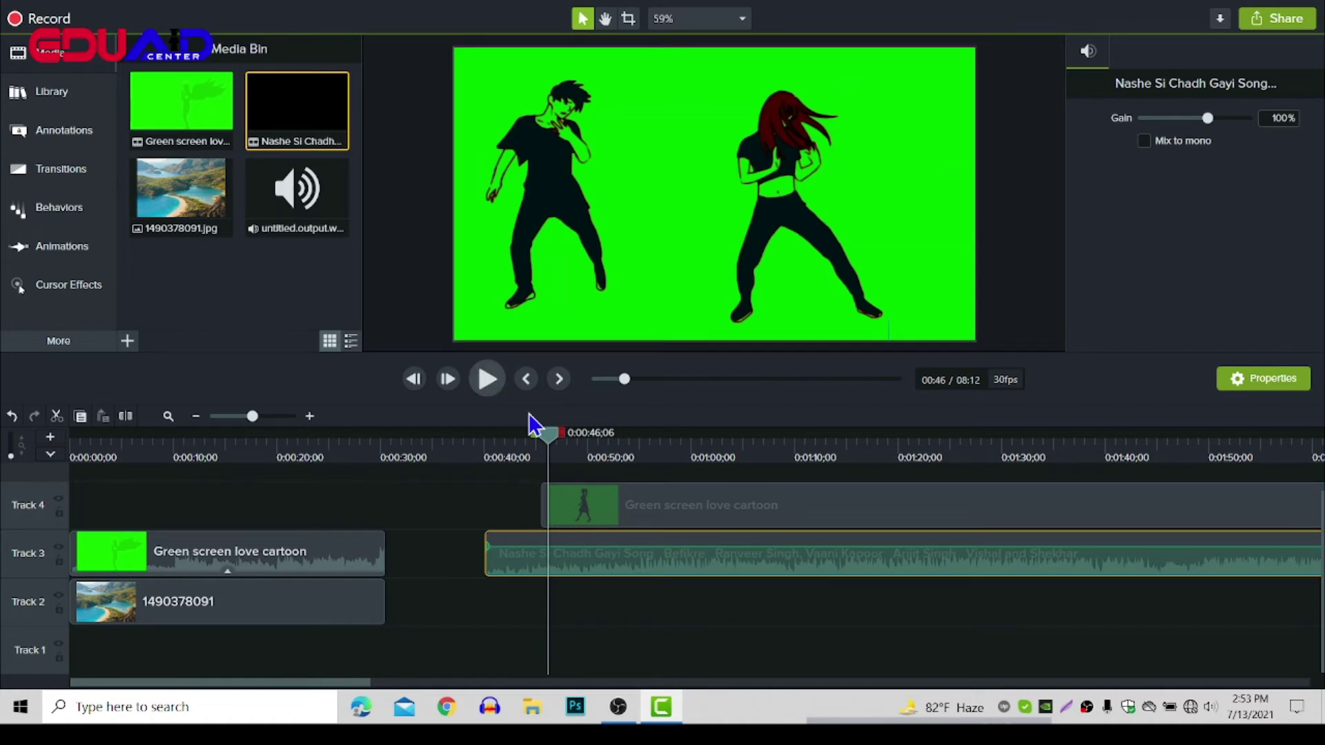
pyautogui.moveTo(552, 439); pyautogui.dragTo(544, 439)
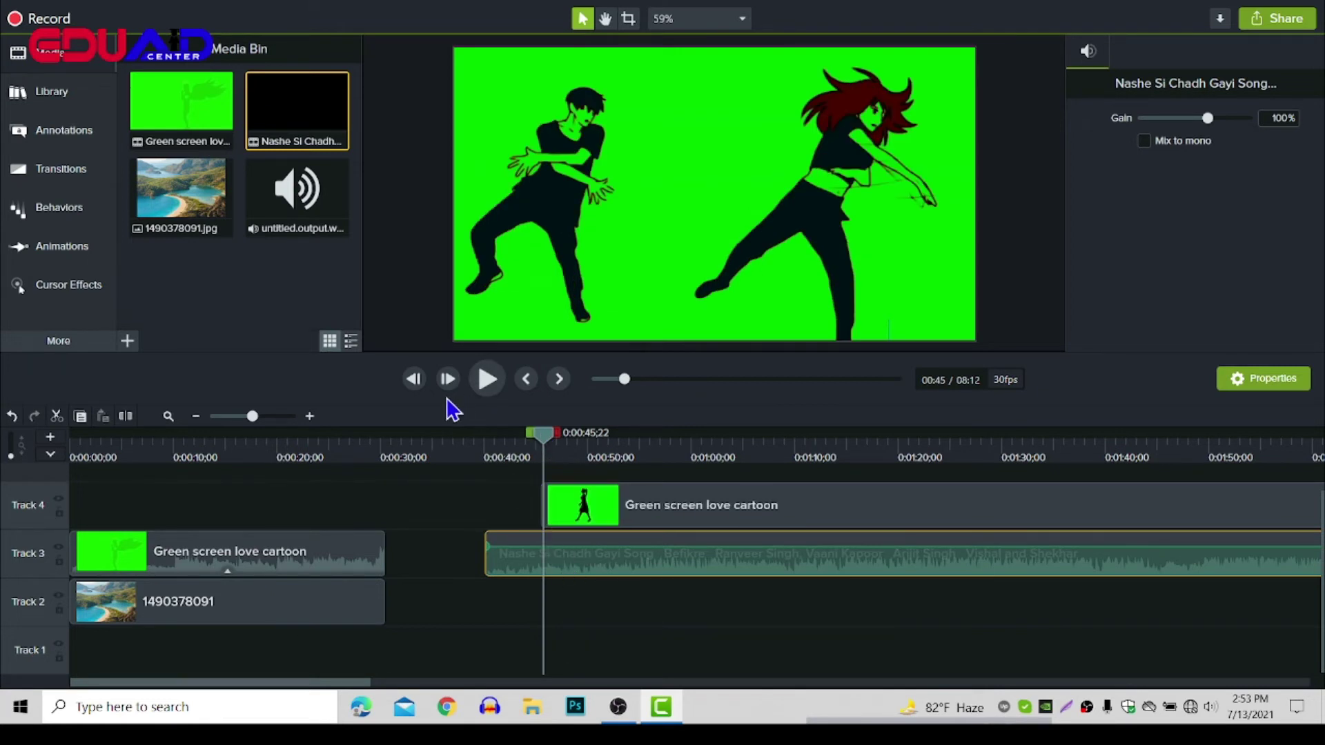
pyautogui.moveTo(687, 574); pyautogui.dragTo(640, 572)
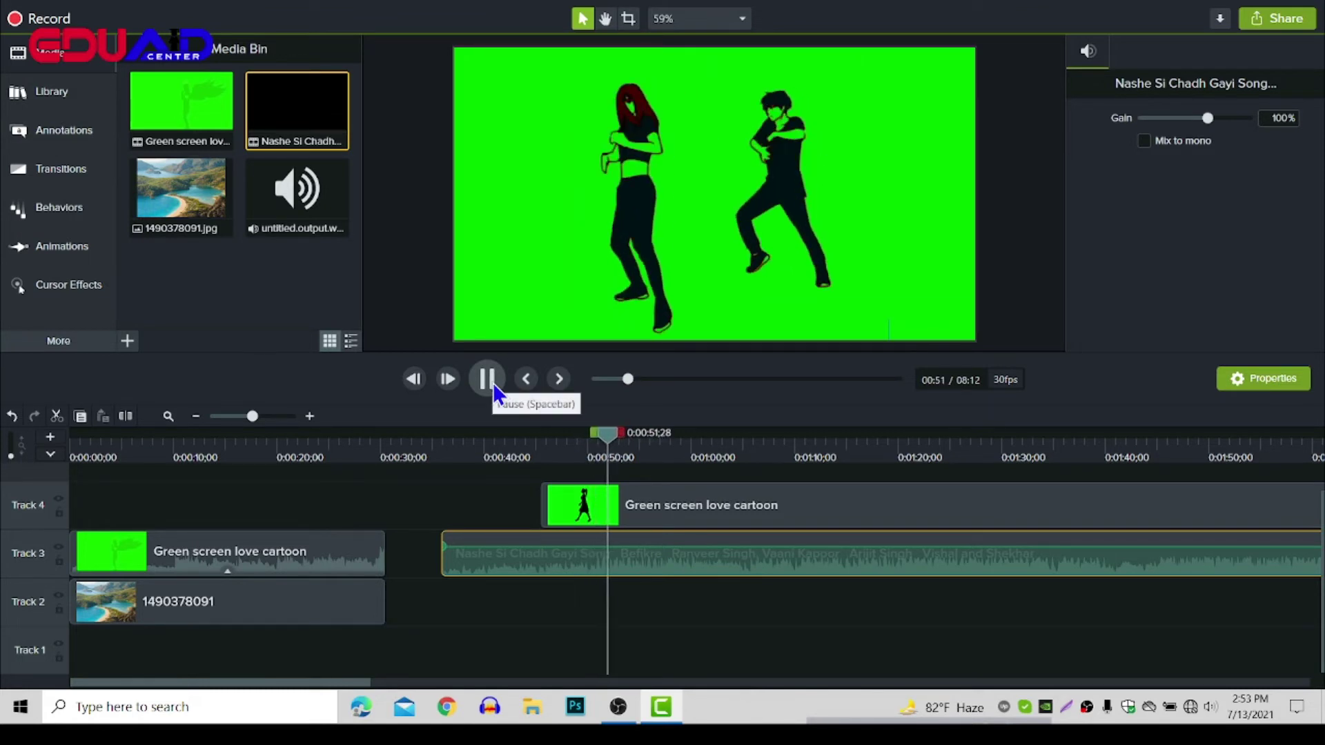
# - Raise the system volume and return the playhead to about 0:00:45;23 to recheck the song against the dance clip
pyautogui.click(591, 453)
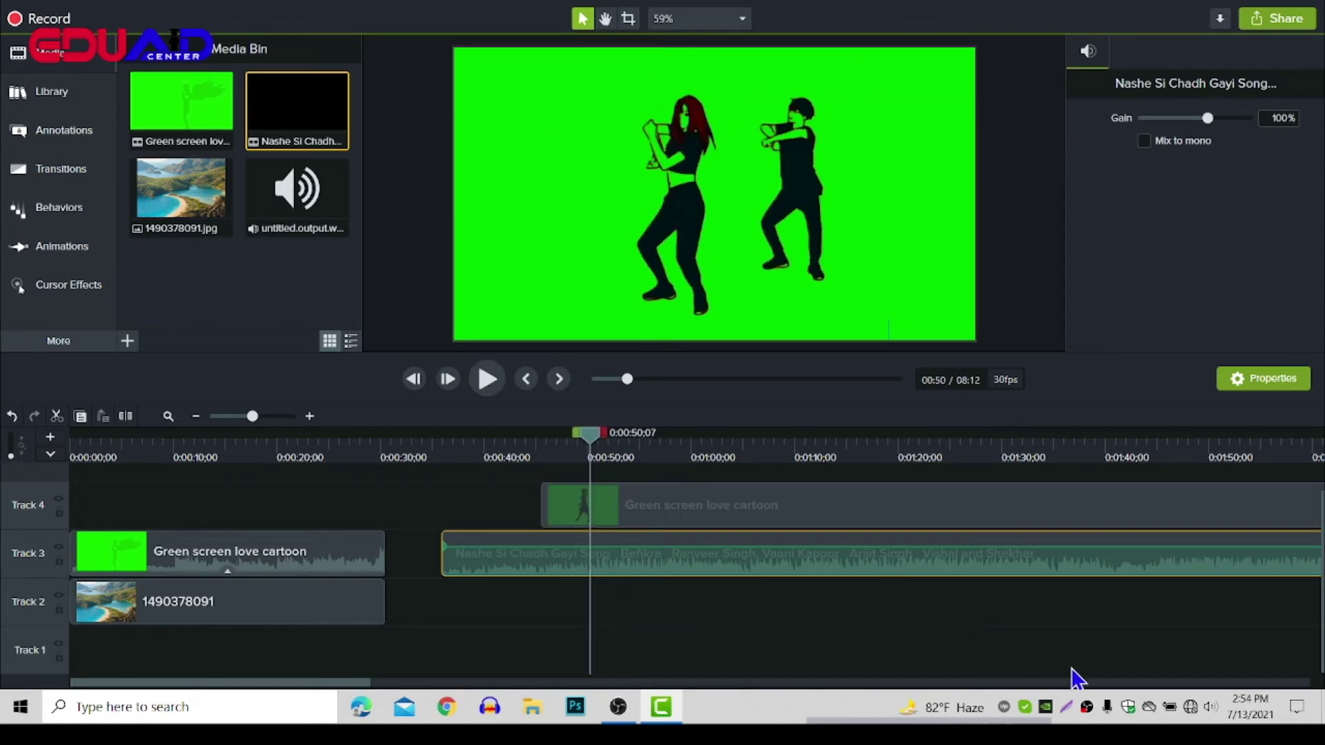
pyautogui.click(1211, 707)
pyautogui.moveTo(1105, 664); pyautogui.dragTo(1140, 664)
pyautogui.click(1102, 394)
pyautogui.click(488, 379)
pyautogui.moveTo(590, 433); pyautogui.dragTo(543, 433)
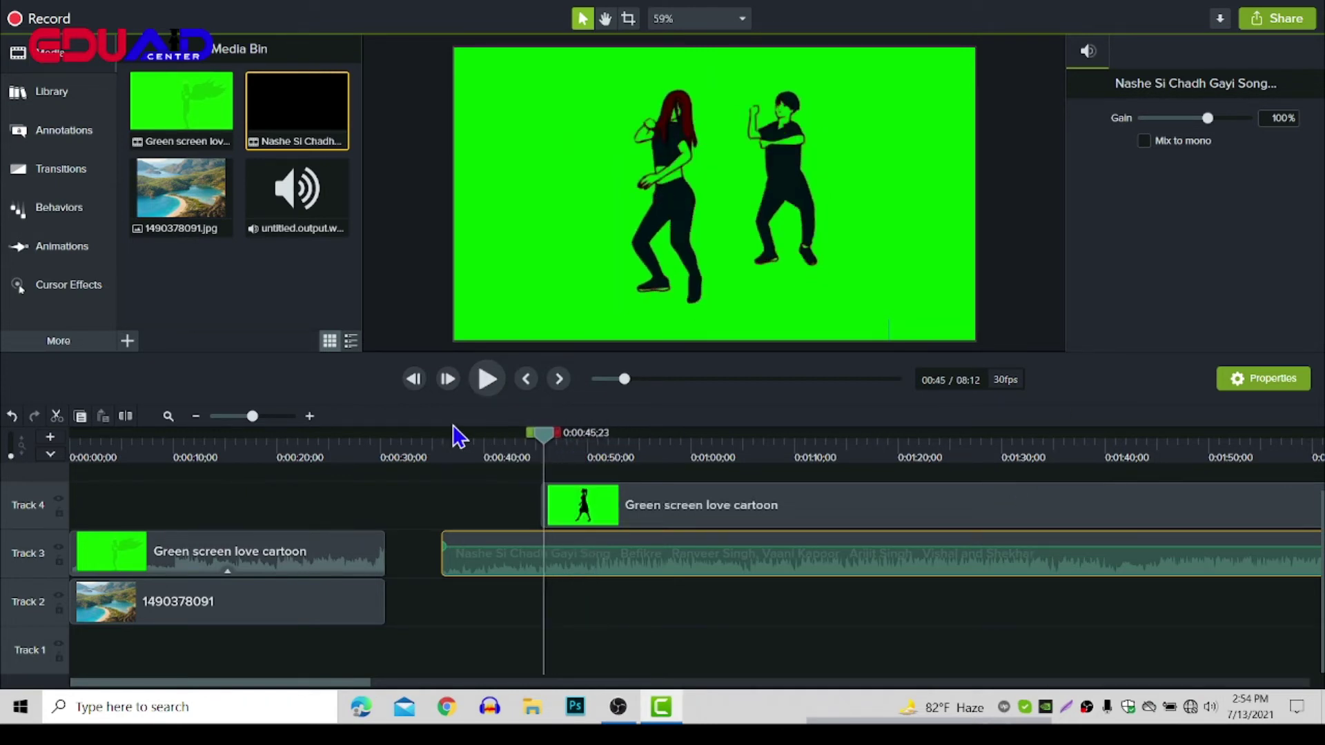
# - Split the song audio on Track 3 at 0:00:50;07 and delete the part before the split
pyautogui.click(488, 379)
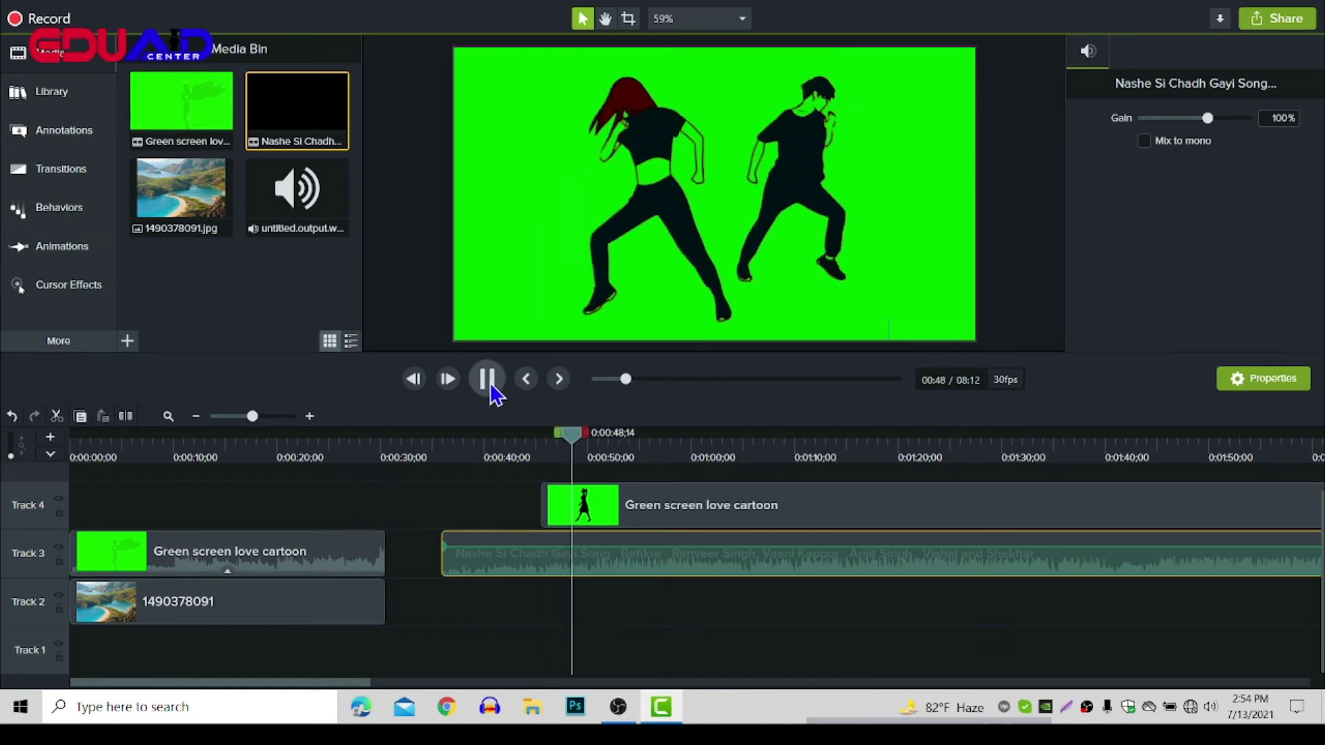
pyautogui.click(492, 387)
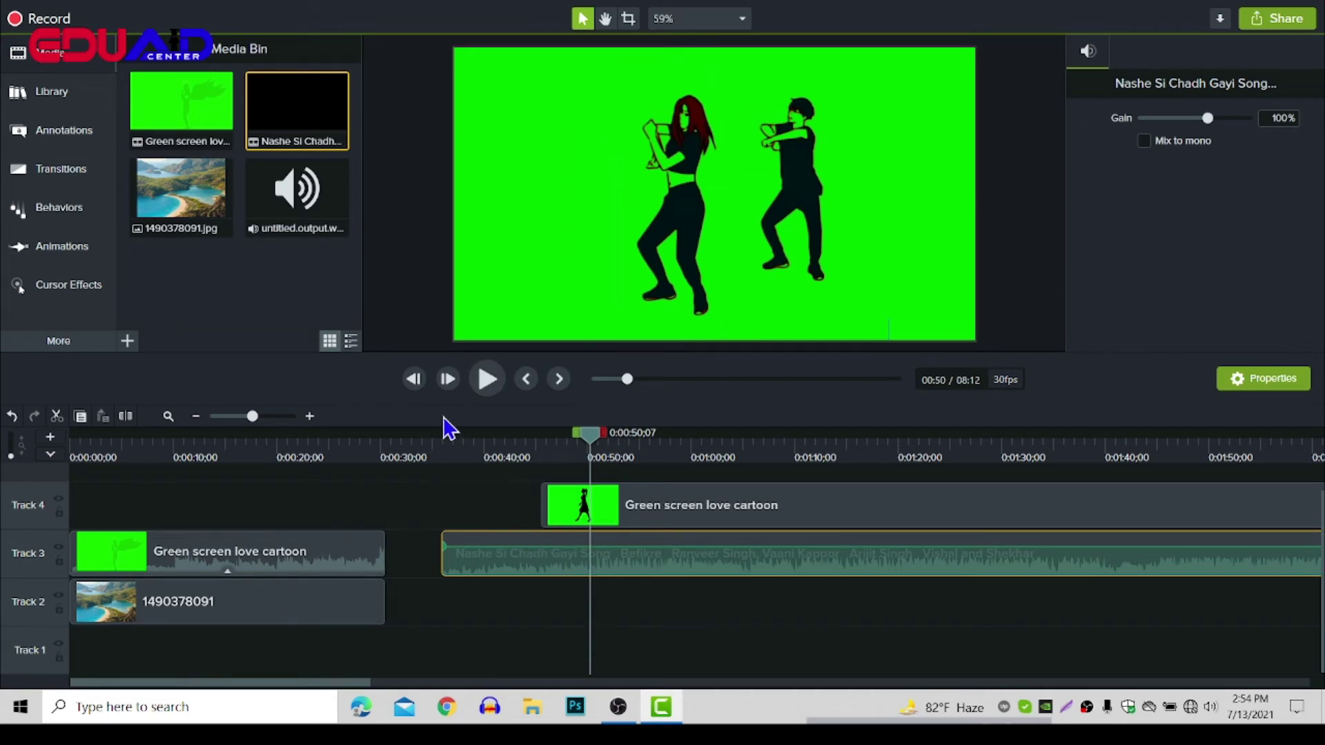
pyautogui.click(126, 426)
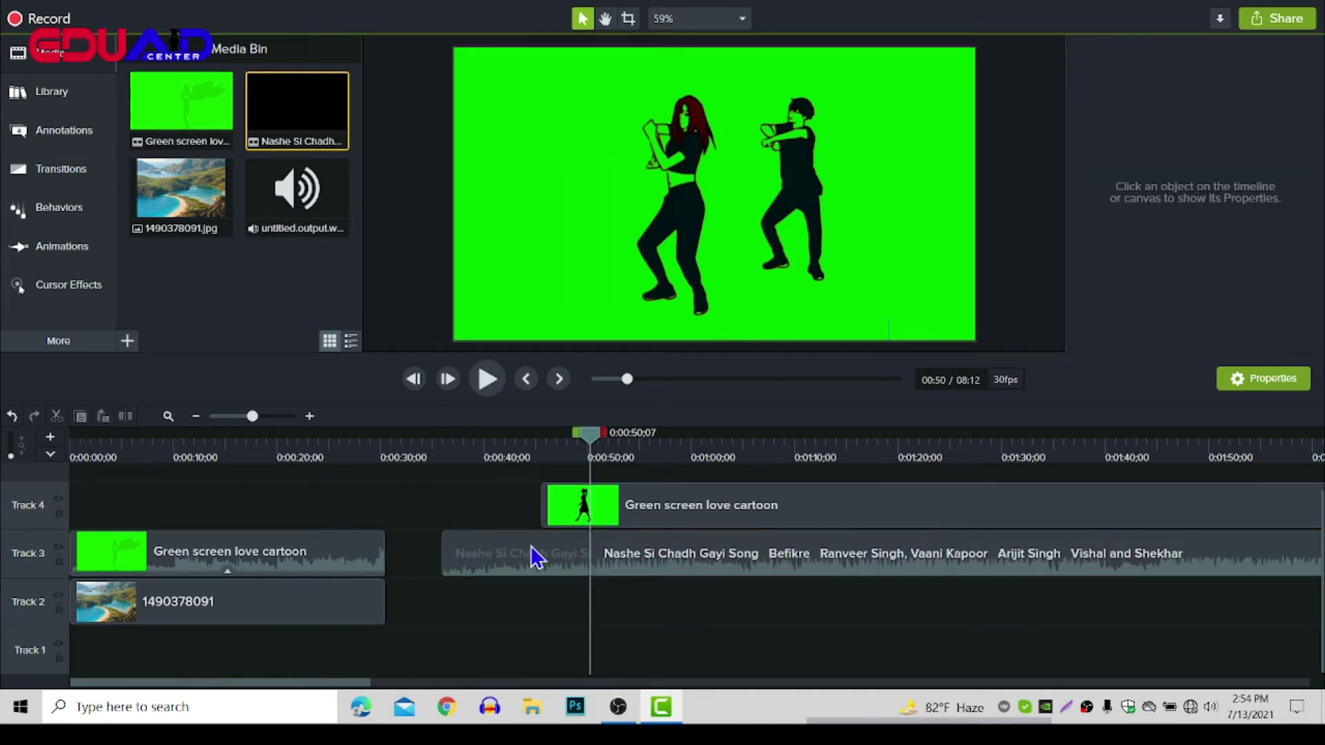
pyautogui.click(532, 556)
pyautogui.press('Delete')
# - Align the remaining song audio on Track 3 with the start of the dance clip and play both together
pyautogui.moveTo(778, 574); pyautogui.dragTo(718, 563)
pyautogui.moveTo(592, 445); pyautogui.dragTo(540, 445)
pyautogui.click(488, 379)
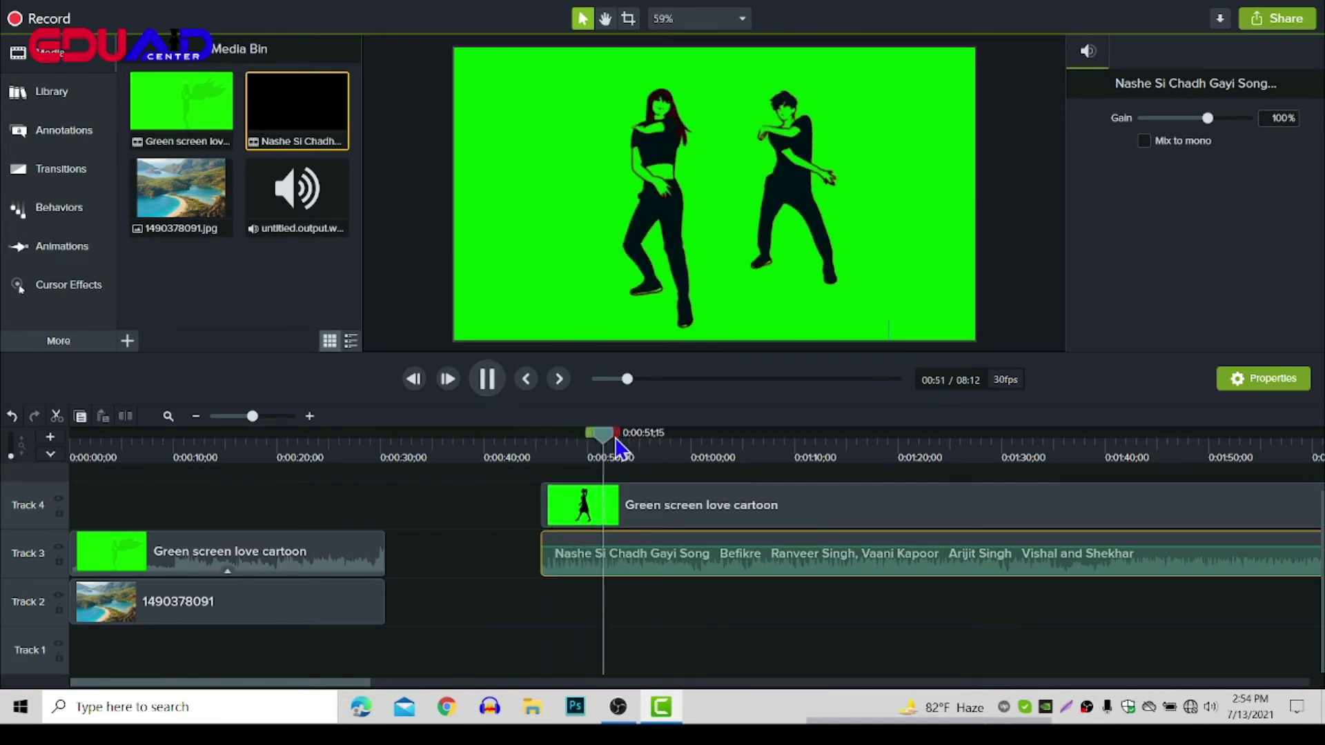
# - Move the dance clip and its song audio together to start right after the first green screen clip, and play the join
pyautogui.moveTo(595, 436); pyautogui.dragTo(380, 443)
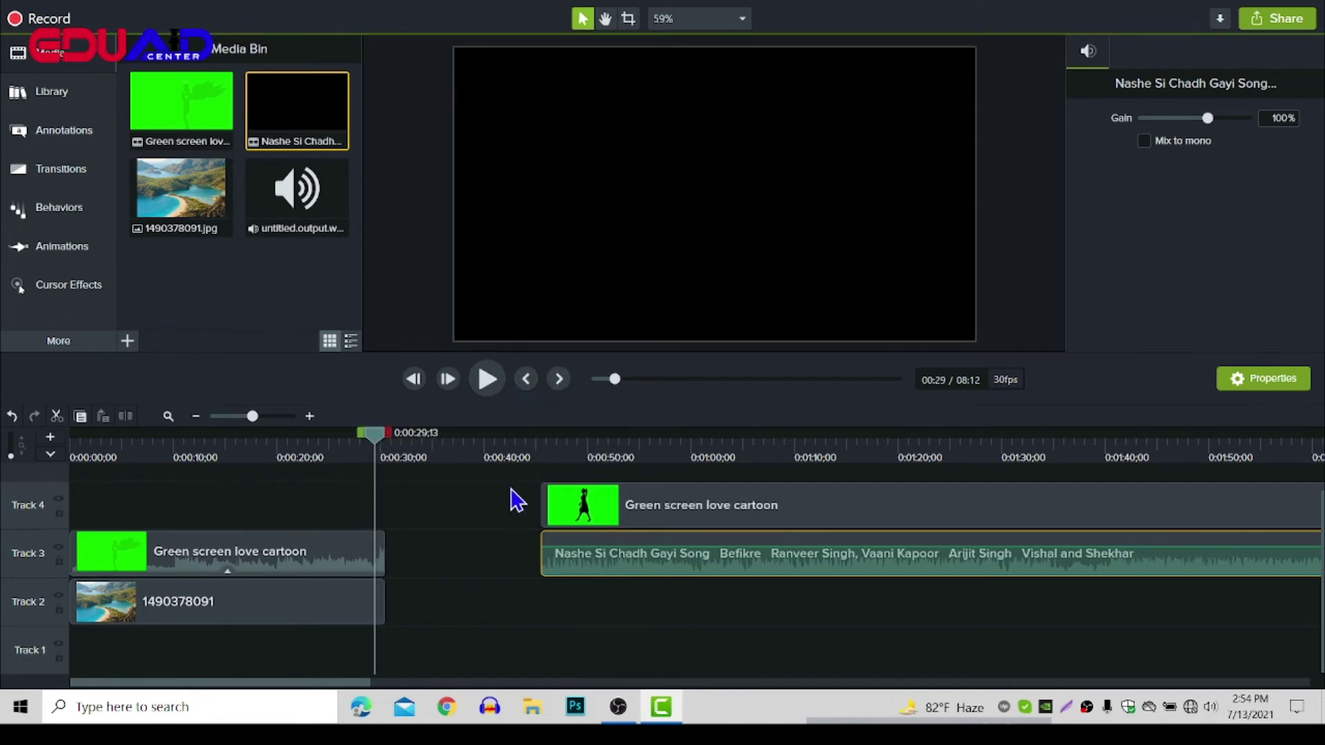
pyautogui.moveTo(518, 500); pyautogui.dragTo(656, 621)
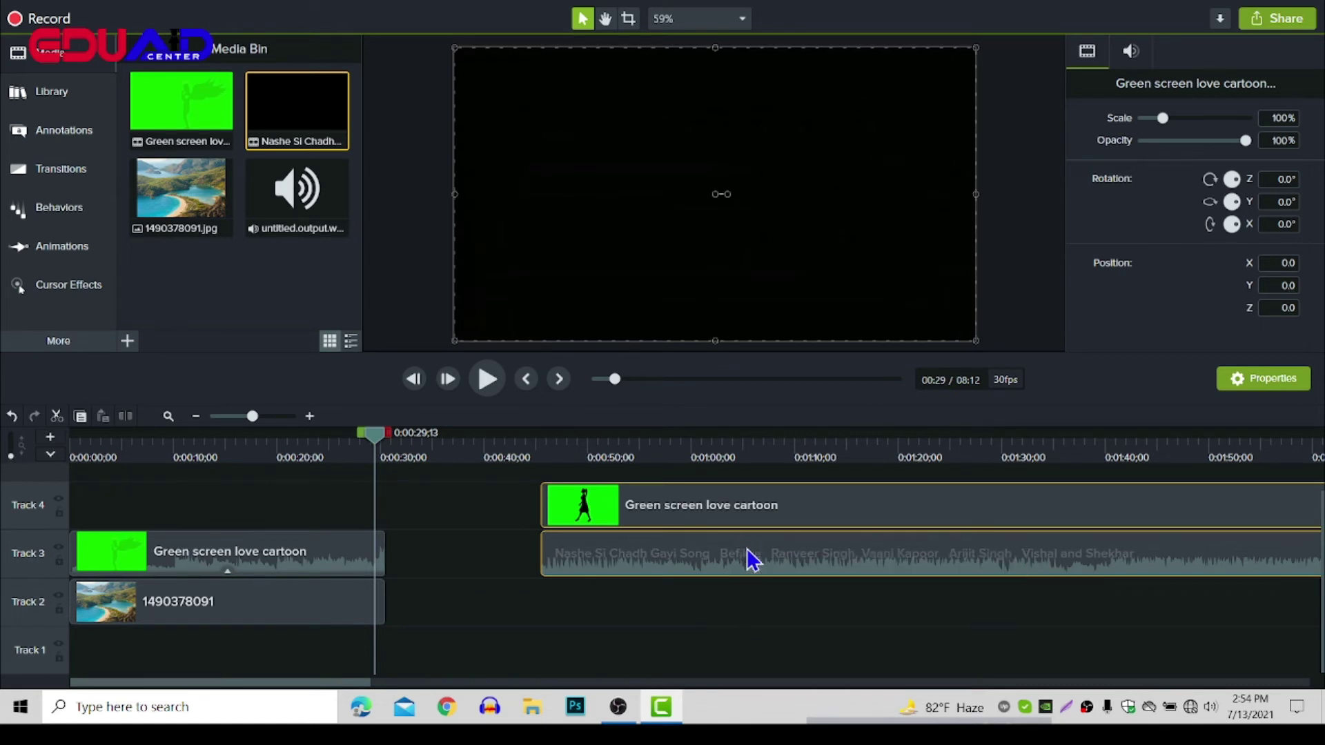
pyautogui.moveTo(752, 559); pyautogui.dragTo(585, 568)
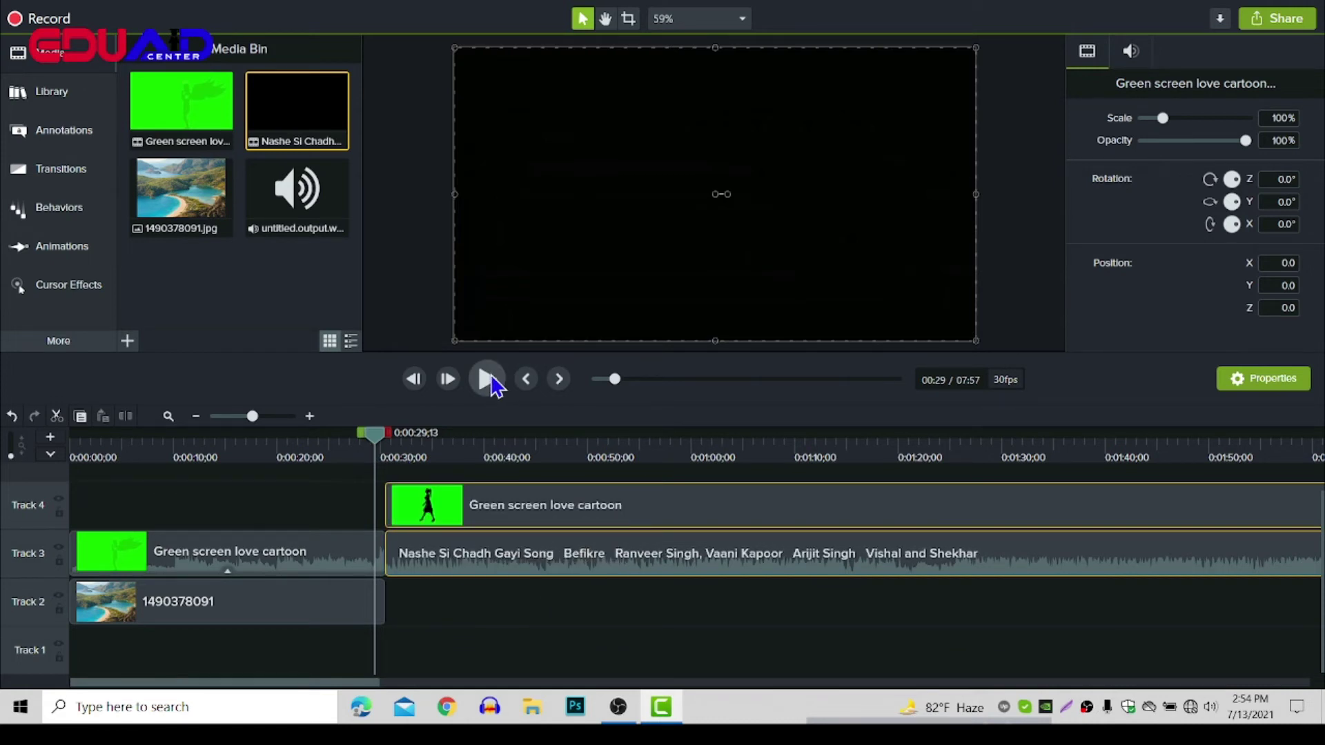
pyautogui.click(488, 380)
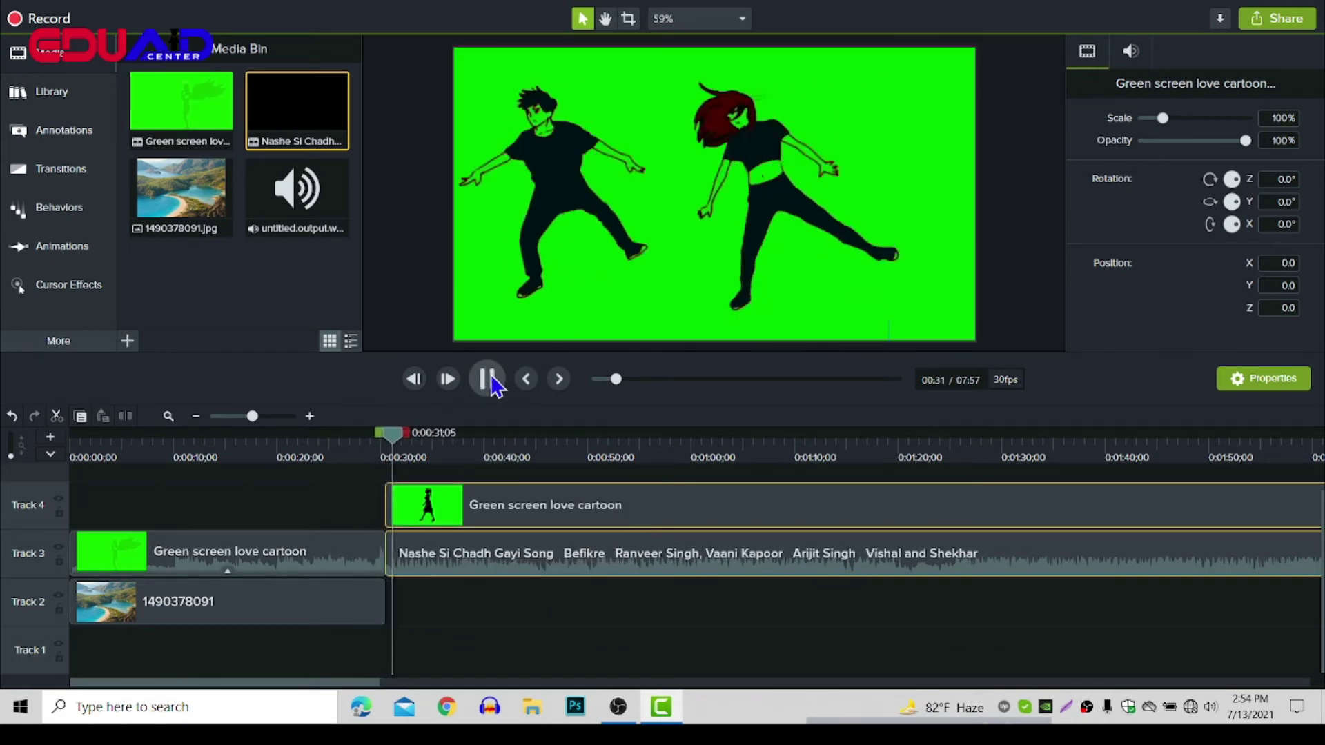
pyautogui.click(487, 379)
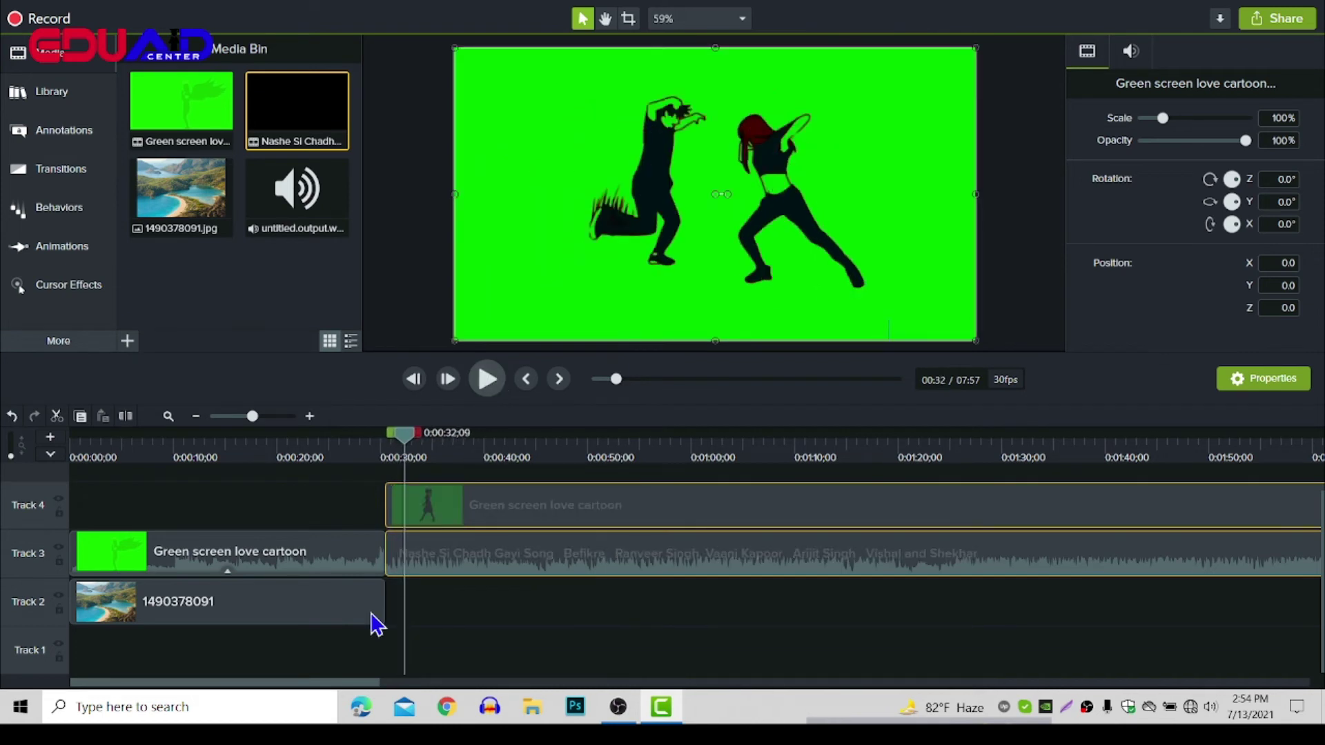
pyautogui.click(262, 613)
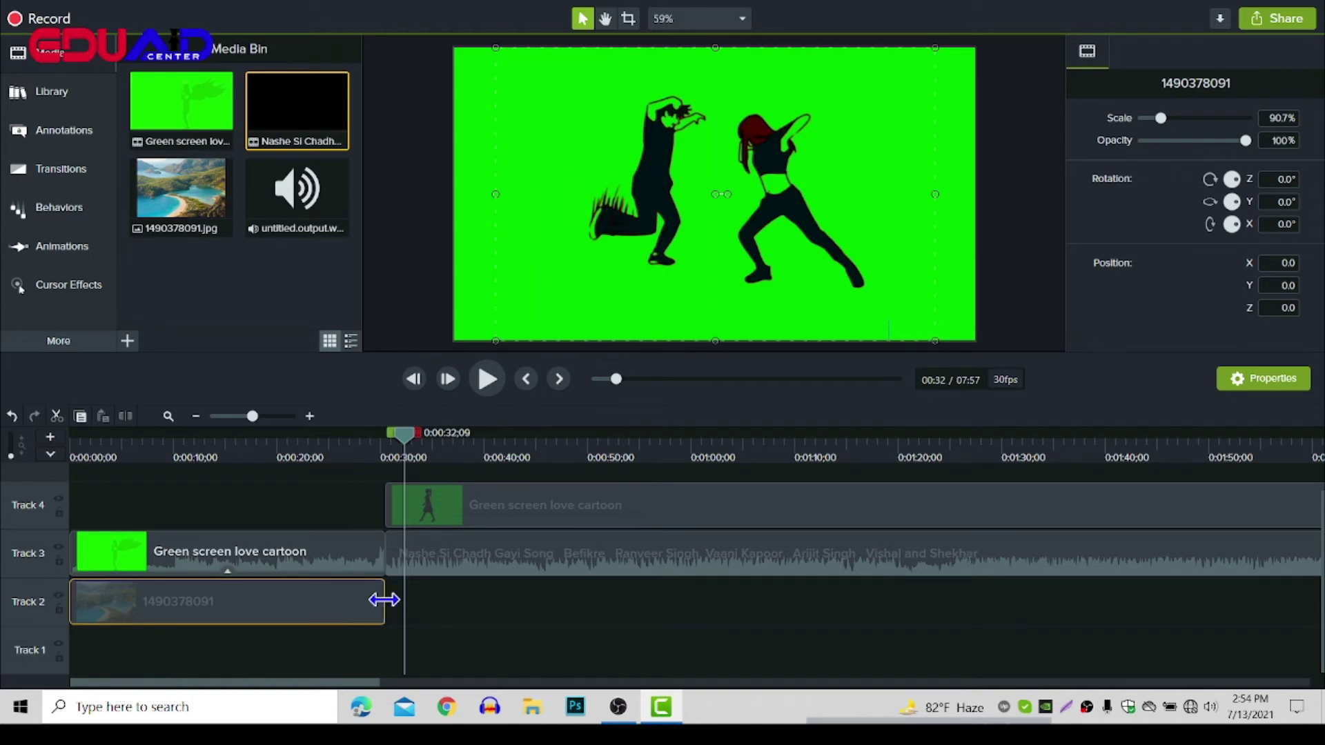
pyautogui.moveTo(384, 600); pyautogui.dragTo(984, 609)
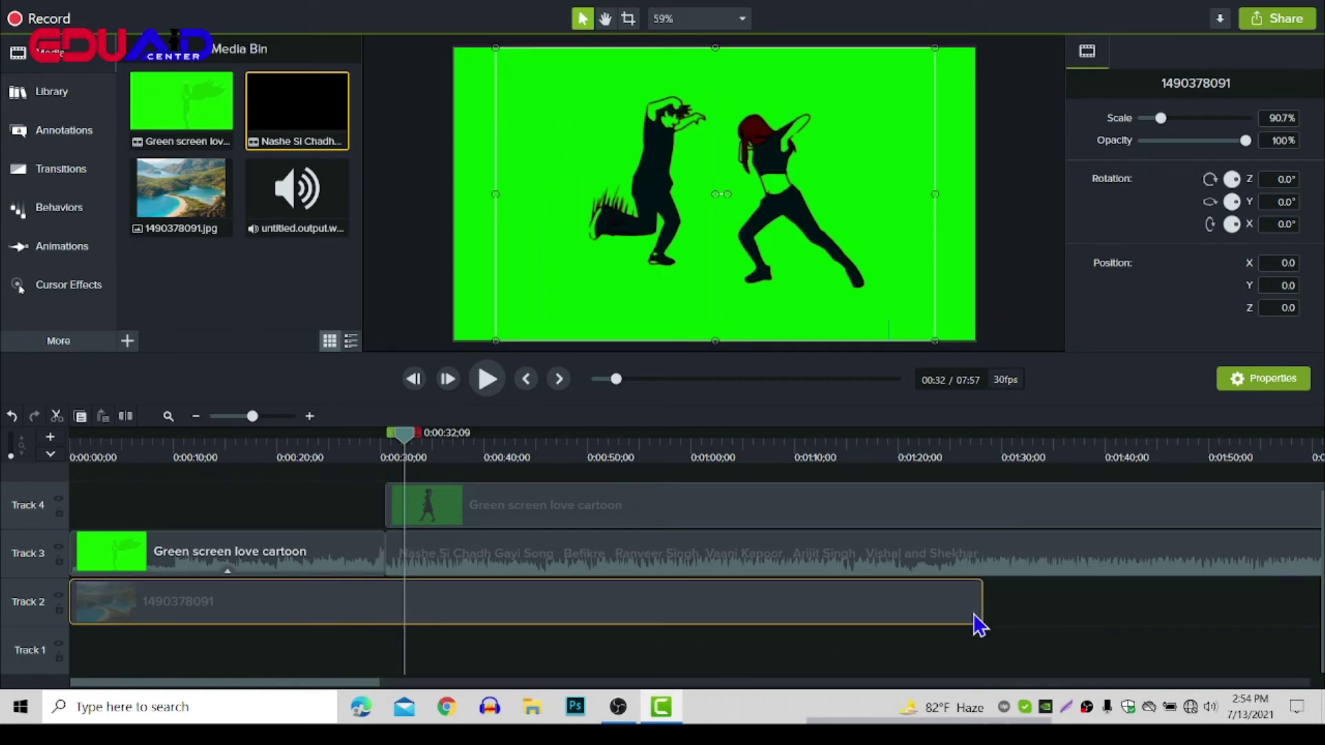
pyautogui.click(488, 390)
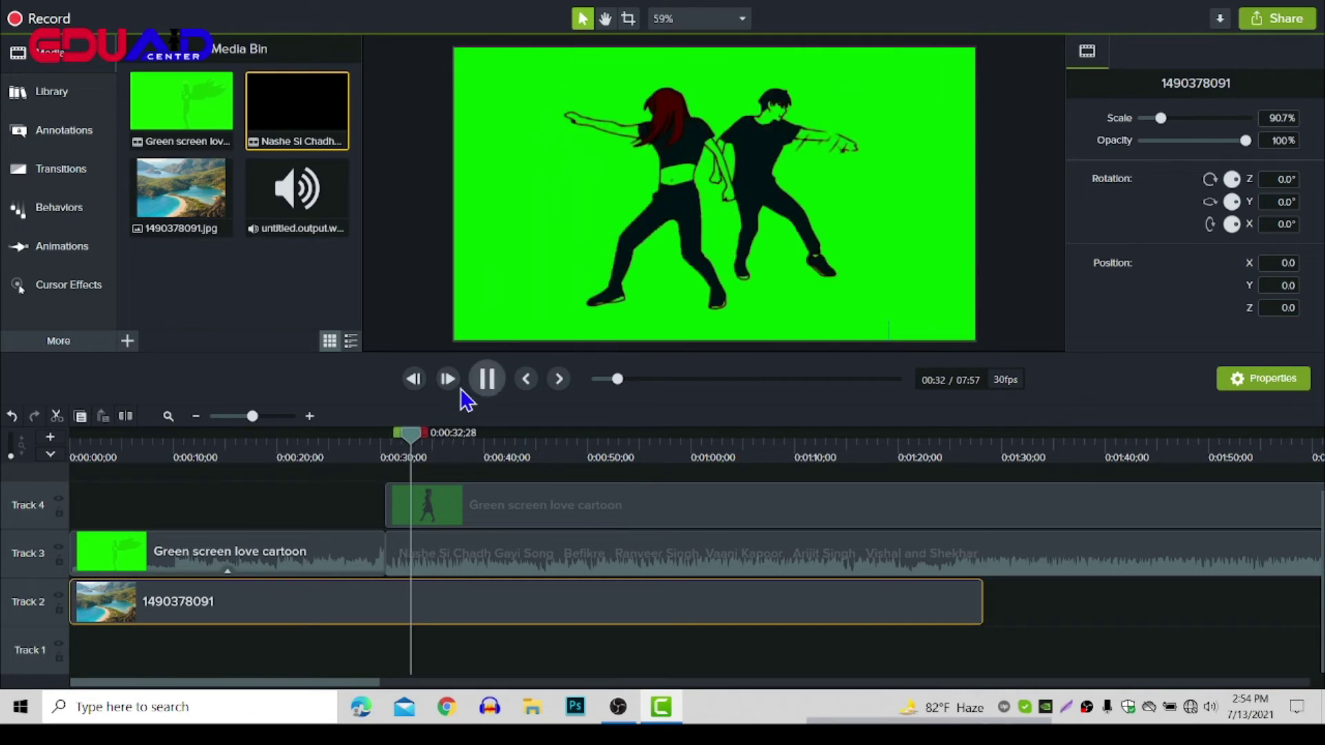
pyautogui.click(400, 440)
pyautogui.click(325, 440)
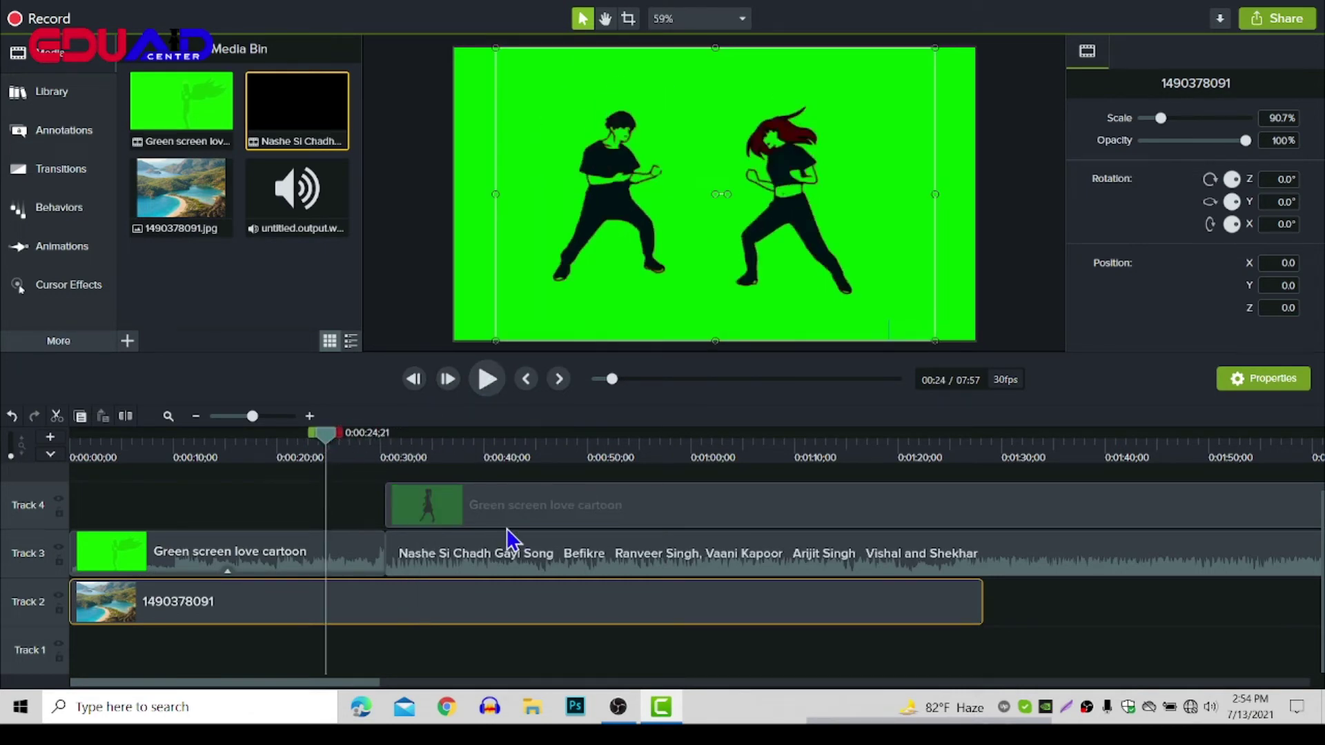
pyautogui.click(500, 389)
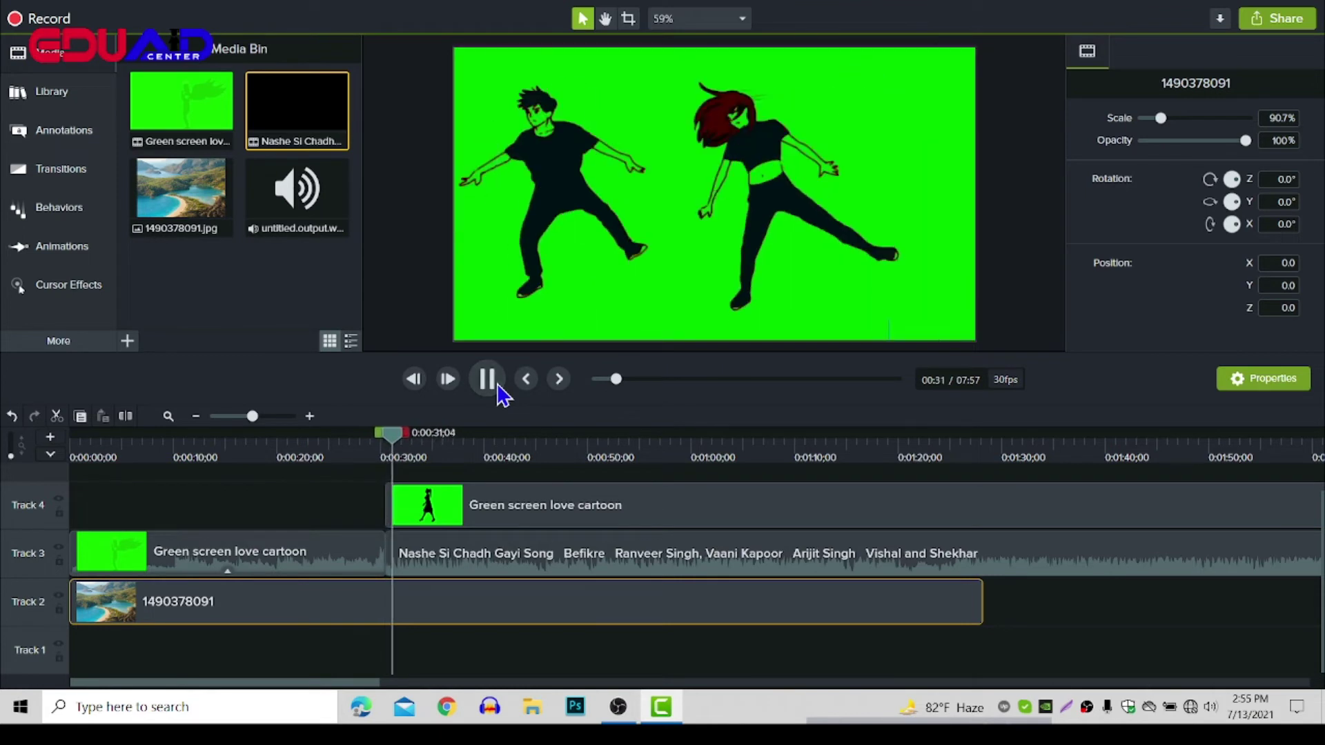
pyautogui.click(497, 385)
# - Add Remove a Color to the Track 4 dance clip for its green, with 46% tolerance, 21% softness and 57% hue
pyautogui.click(580, 507)
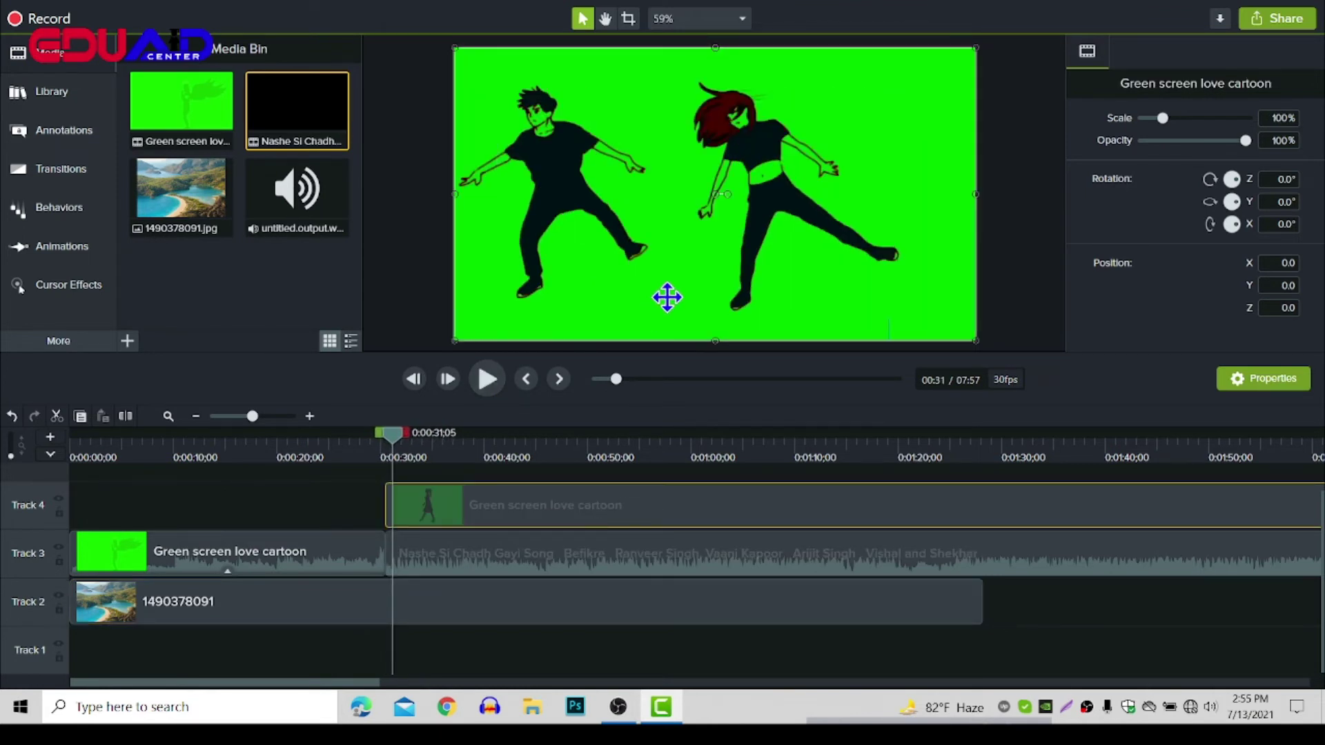
pyautogui.rightClick(671, 307)
pyautogui.moveTo(792, 573)
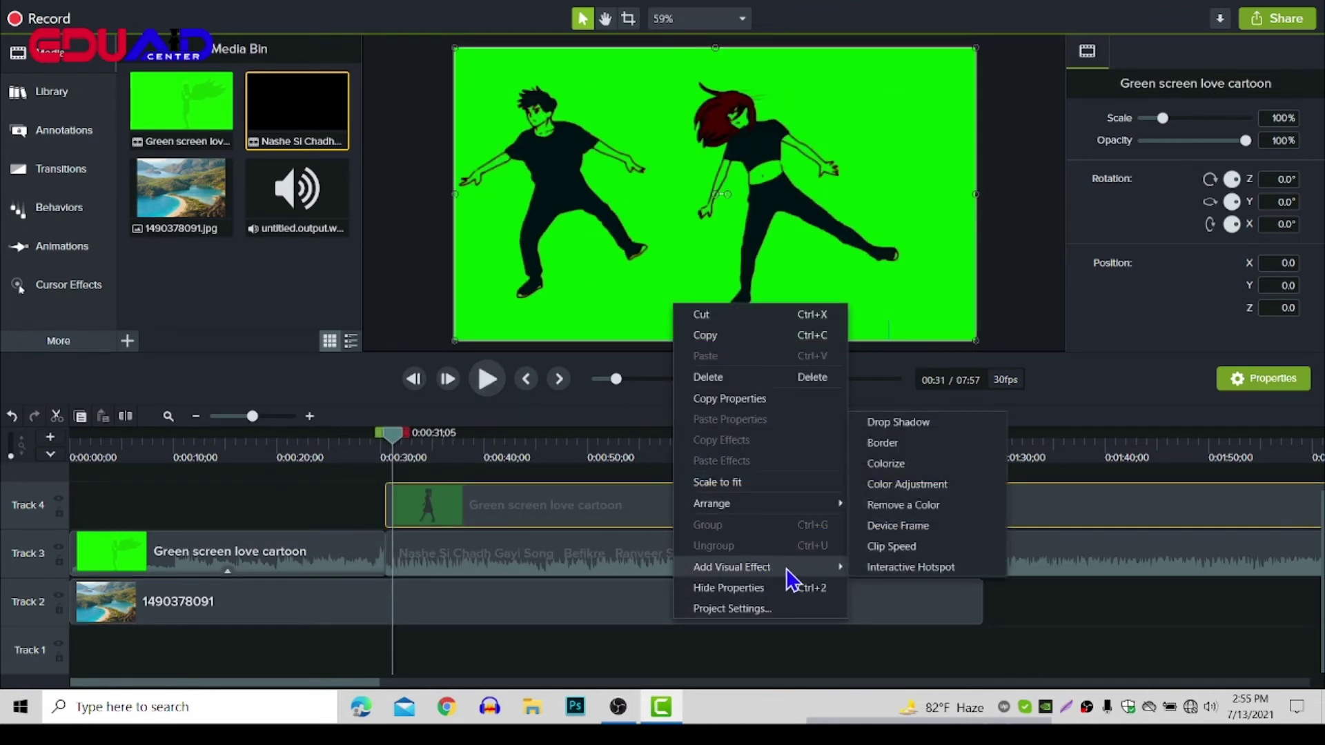
pyautogui.click(960, 507)
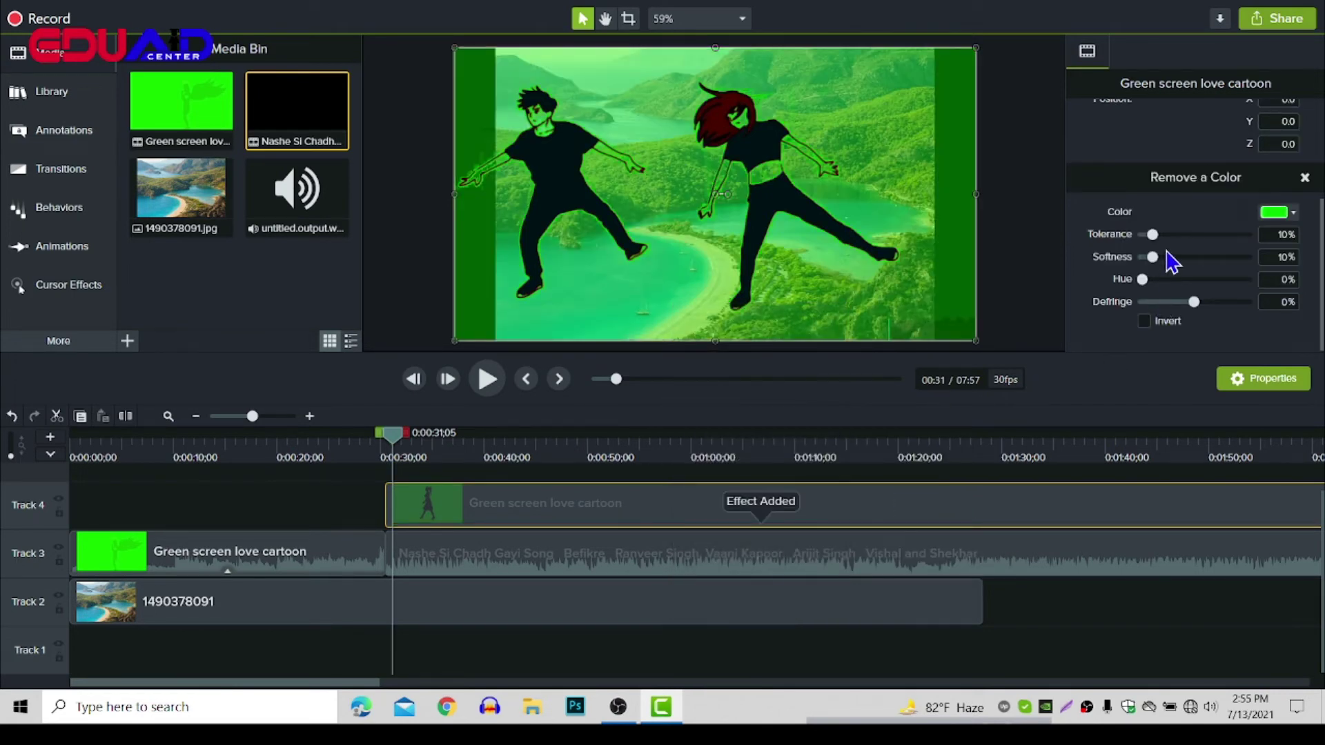
pyautogui.moveTo(1156, 238); pyautogui.dragTo(1167, 238)
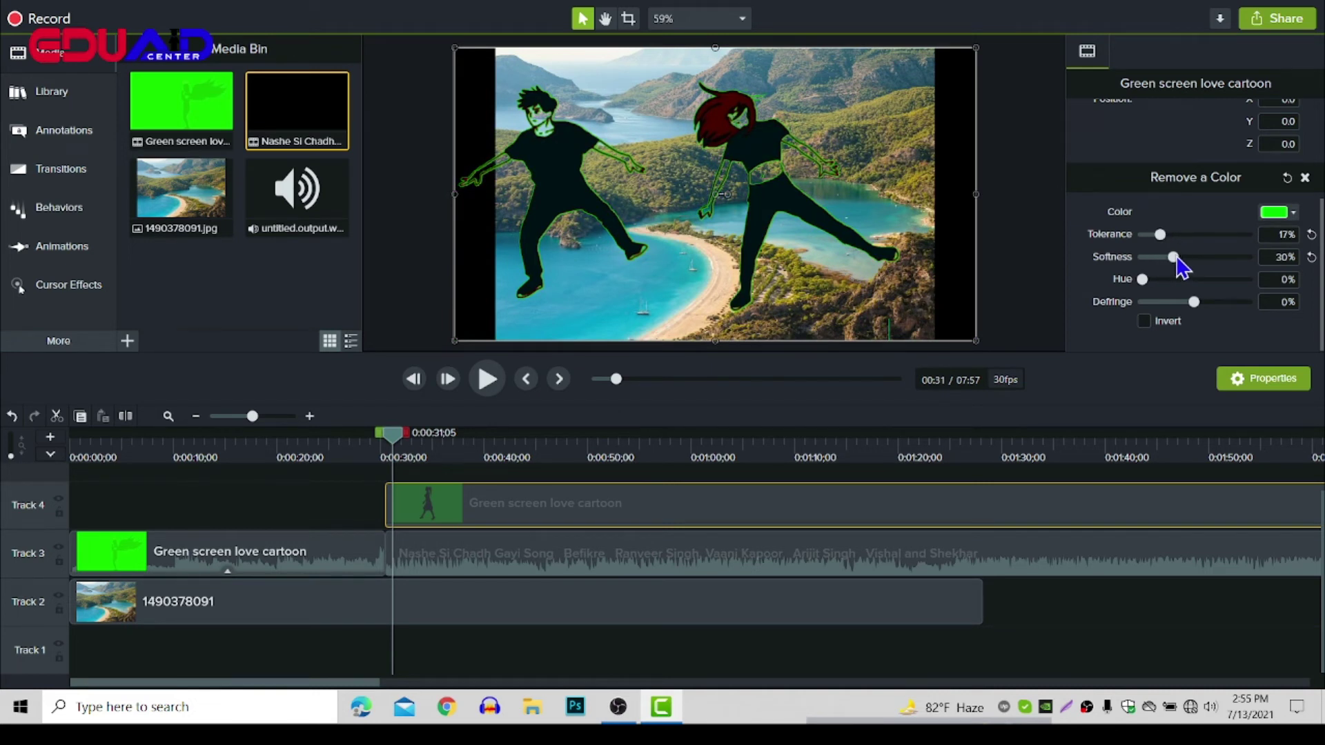
pyautogui.moveTo(1209, 256); pyautogui.dragTo(1169, 267)
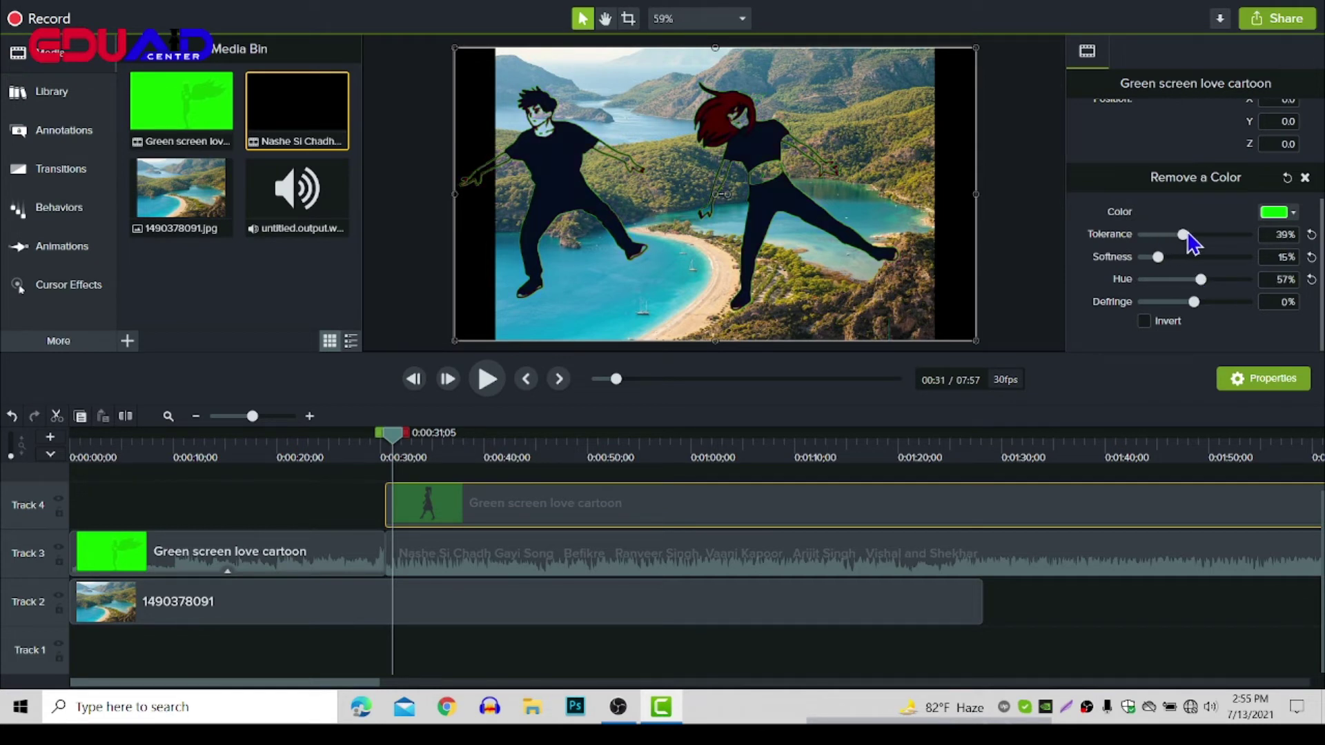
pyautogui.moveTo(1184, 235); pyautogui.dragTo(1204, 234)
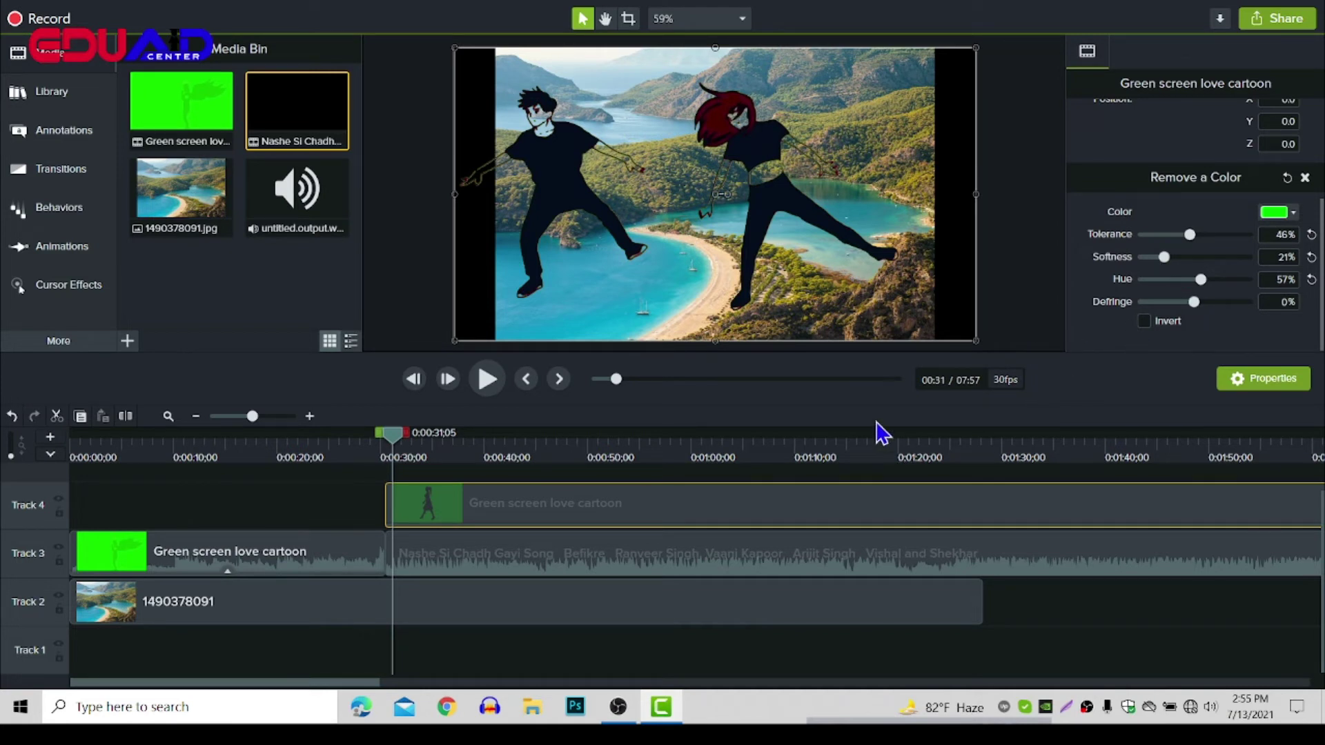
# - Play the dance clip over the beach picture to check the removed background and the song timing
pyautogui.click(487, 381)
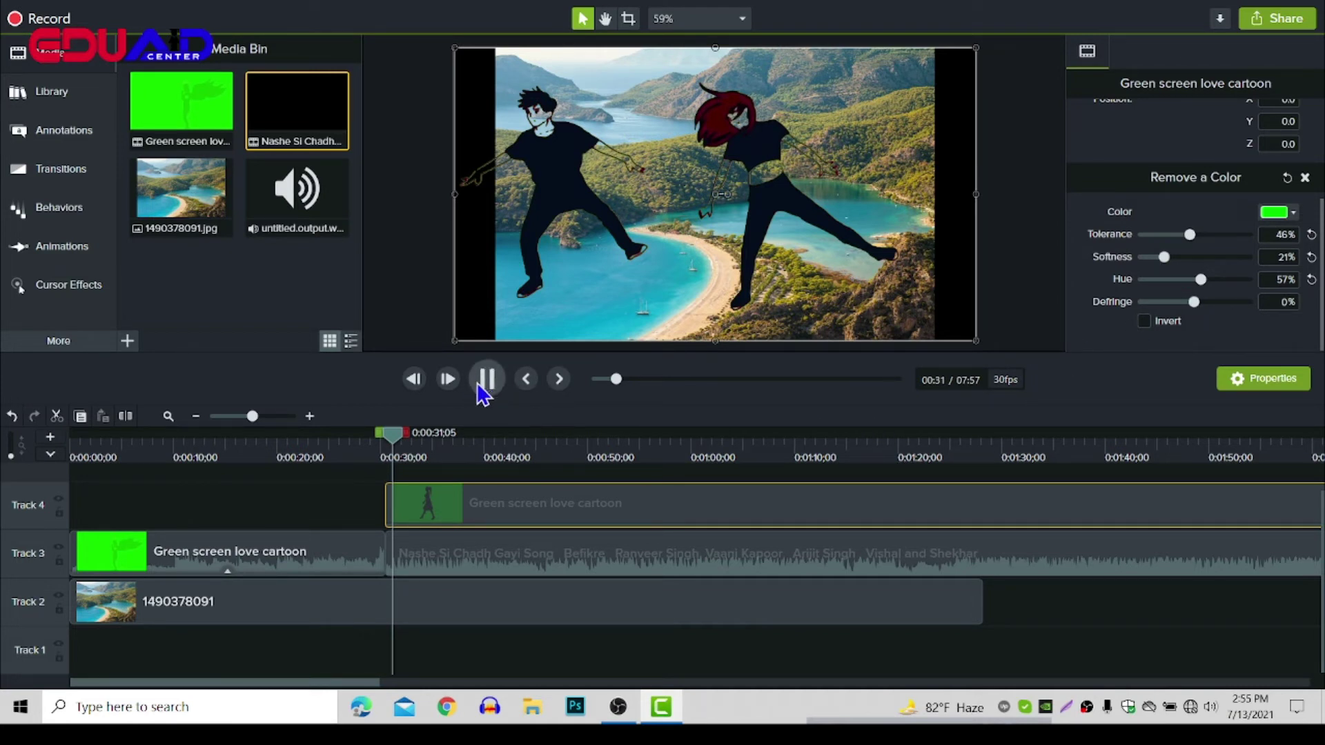
pyautogui.click(488, 381)
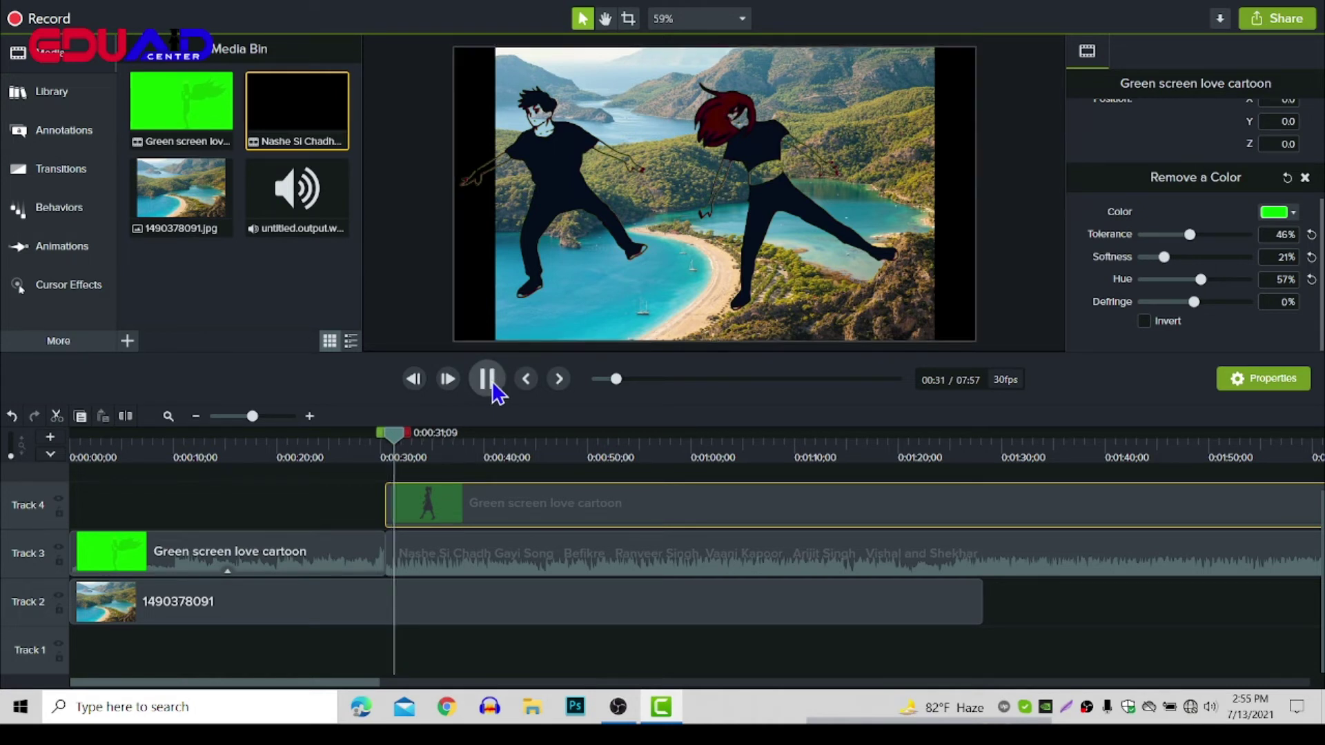
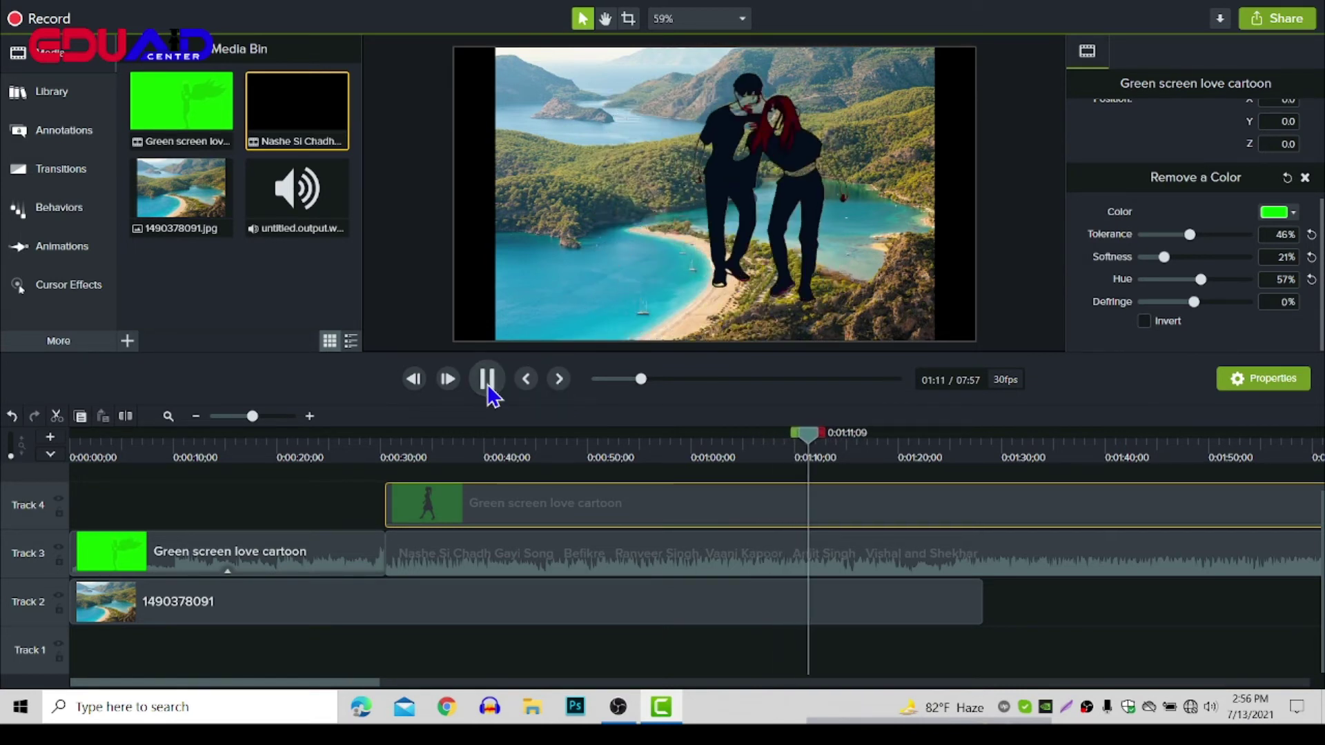
pyautogui.click(491, 389)
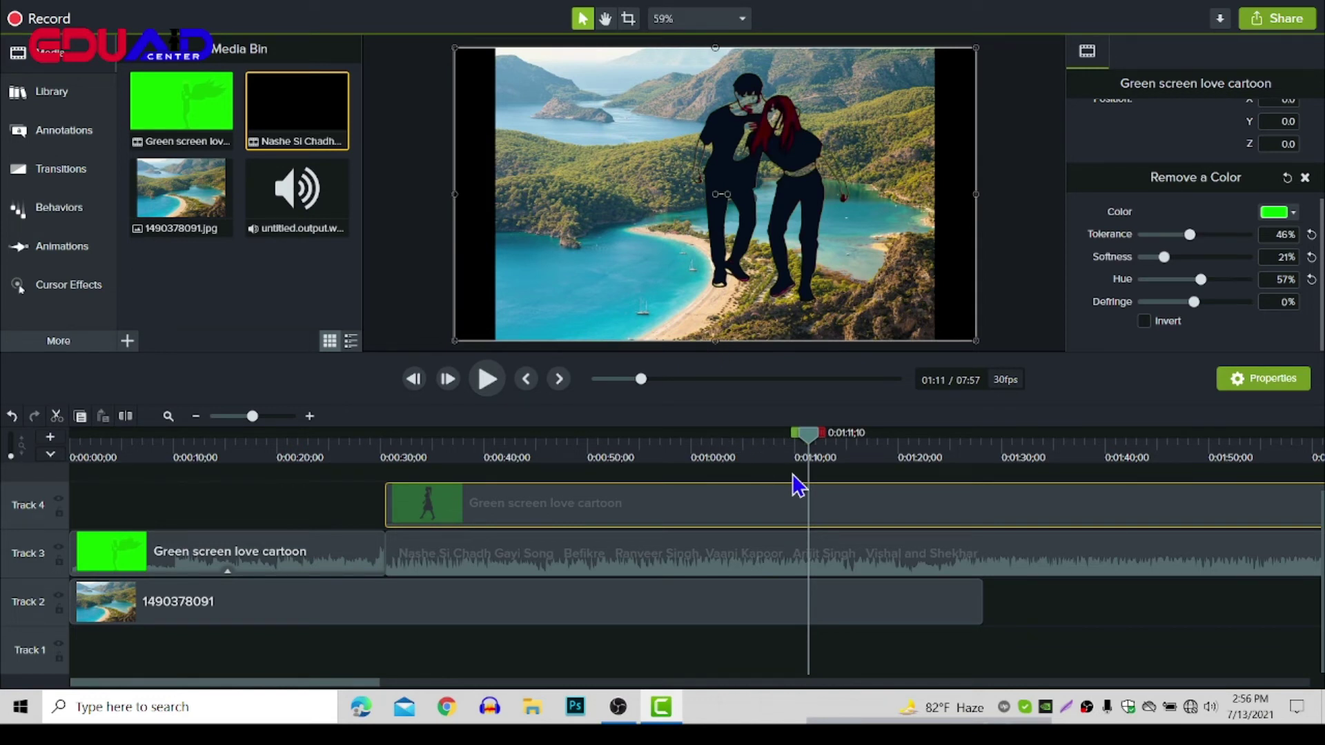
pyautogui.click(483, 384)
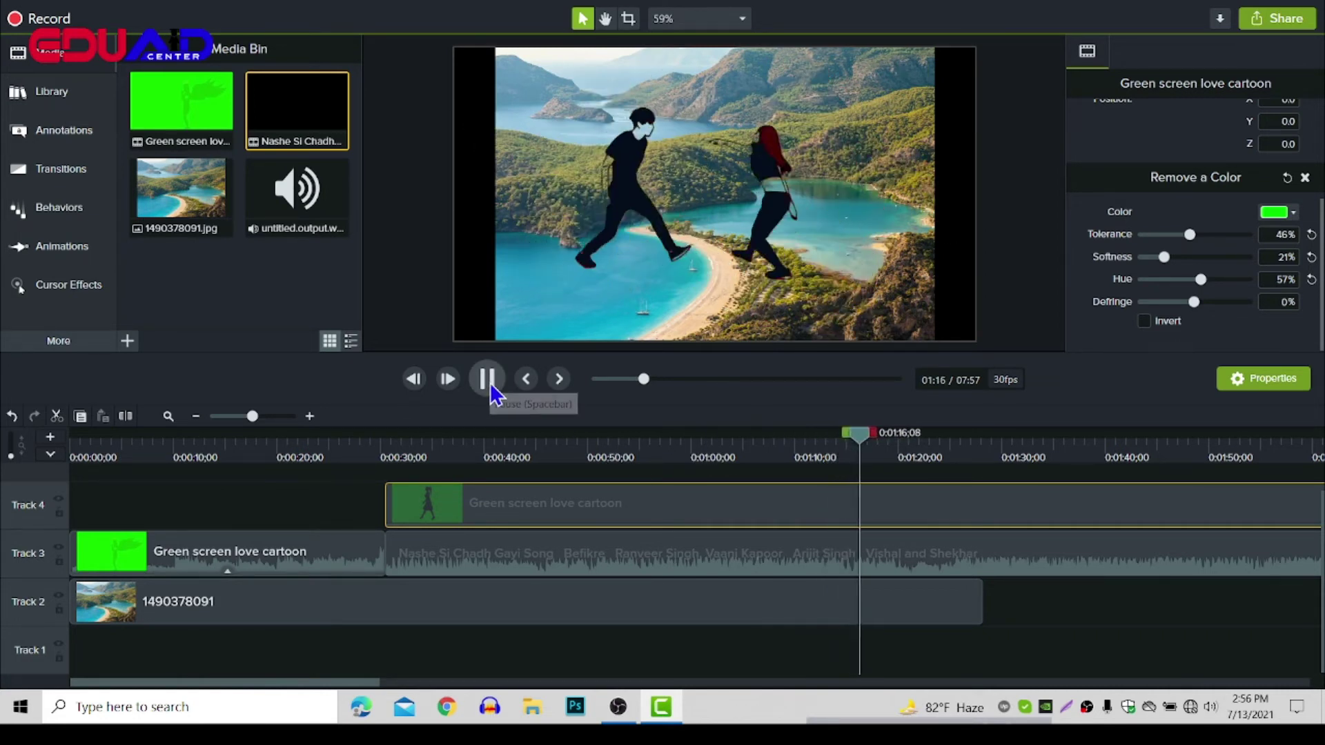
# - Split the dance clip and the song audio at 0:01:27;28 and delete the parts after the split
pyautogui.moveTo(879, 442); pyautogui.dragTo(991, 447)
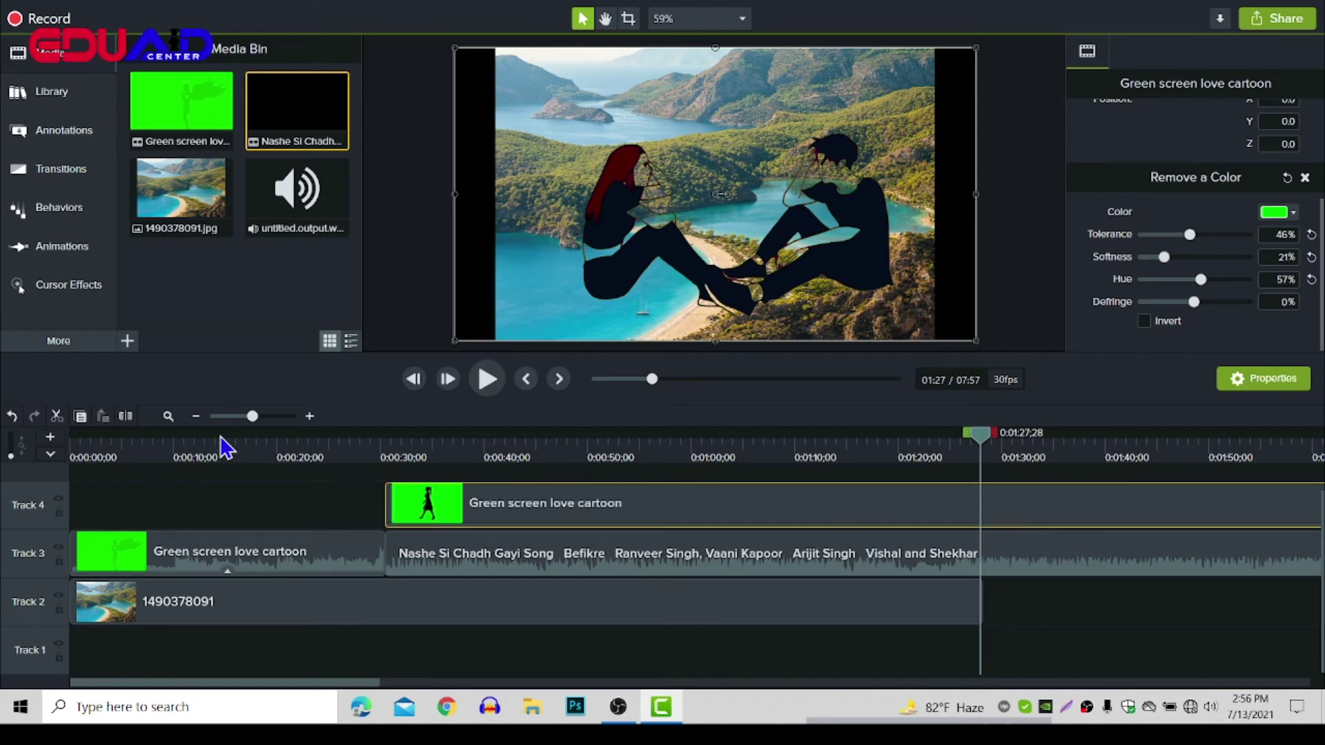
pyautogui.click(124, 416)
pyautogui.click(955, 571)
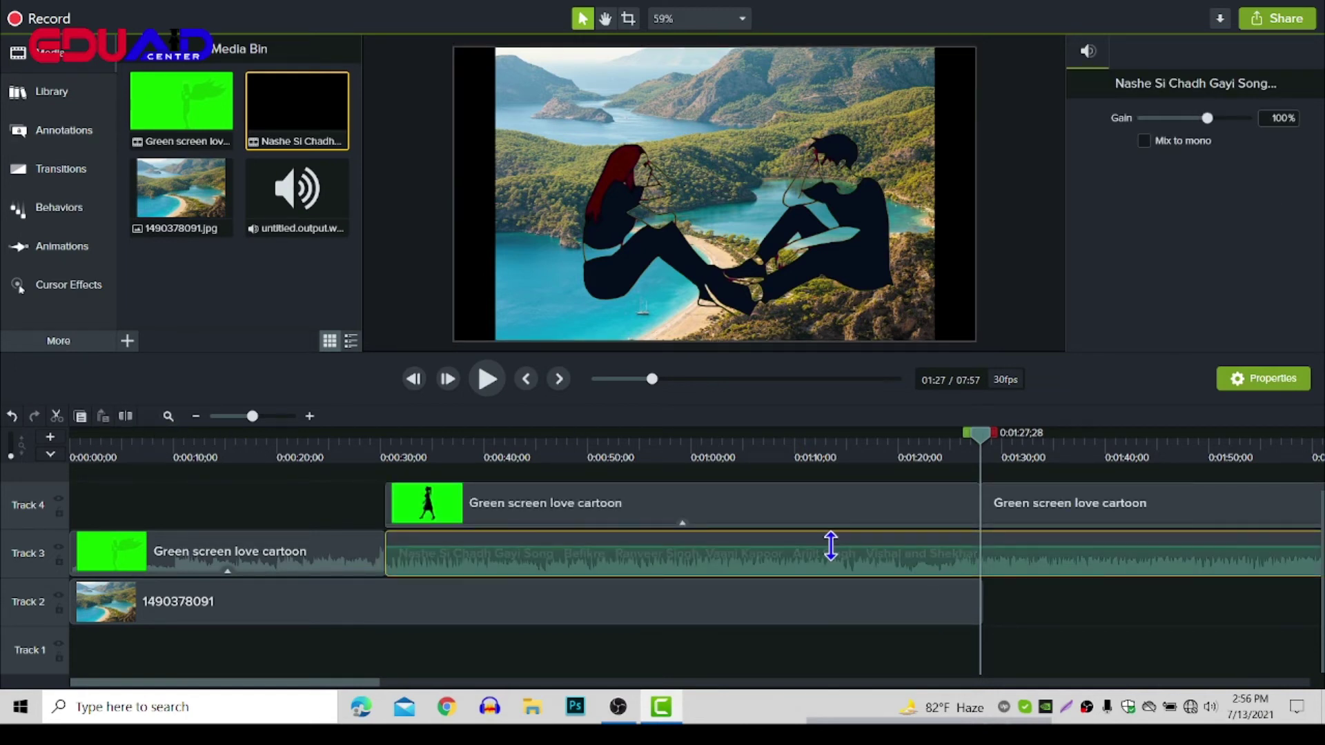
pyautogui.click(126, 416)
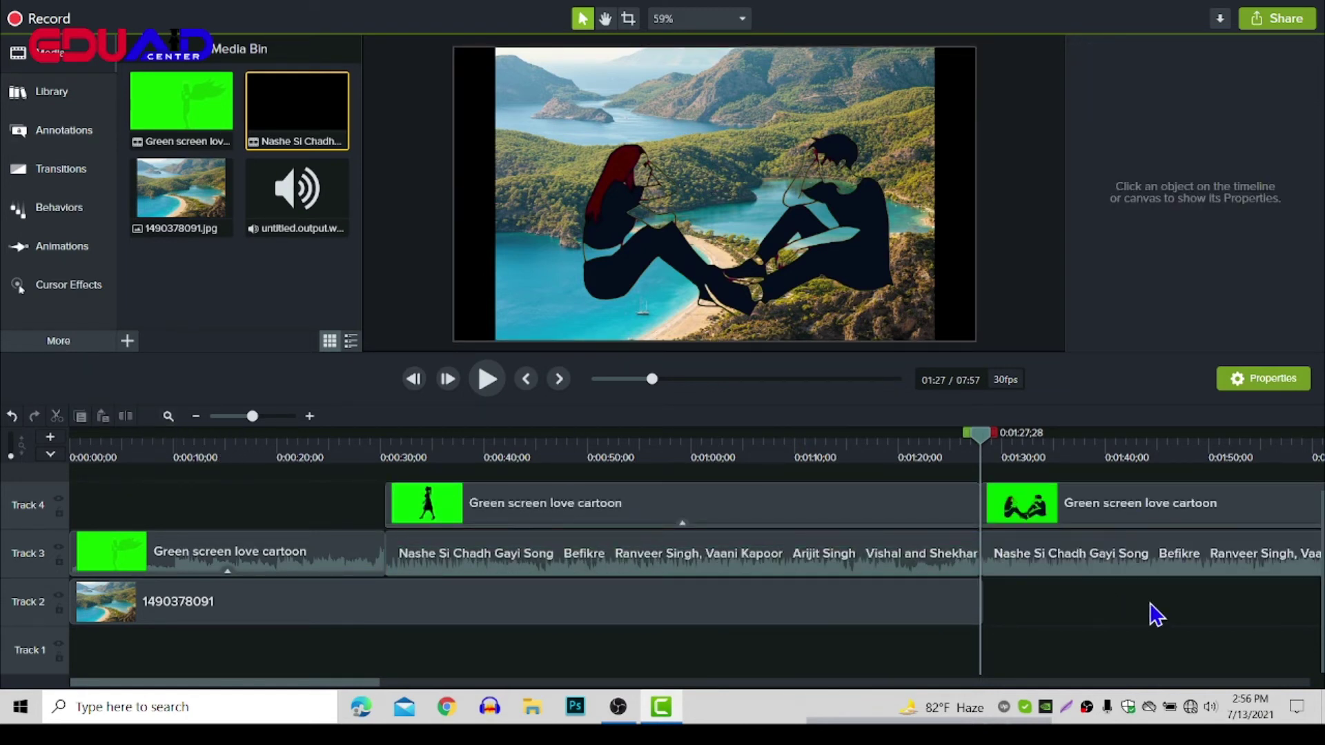
pyautogui.click(1122, 511)
pyautogui.press('Delete')
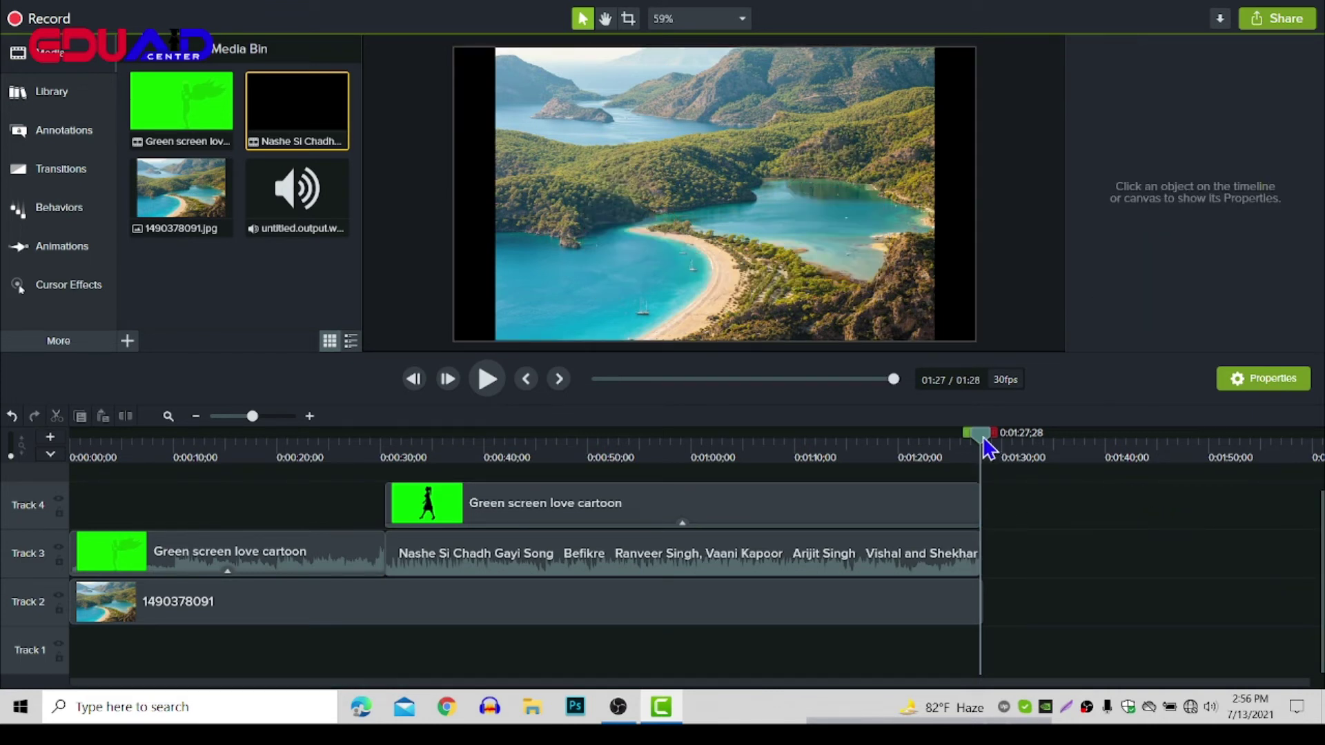
# - Move the playhead to 0:00:22;22 and add the Basic style's orange cloud callout on Track 5 above the start of the dance clip
pyautogui.moveTo(985, 443); pyautogui.dragTo(298, 459)
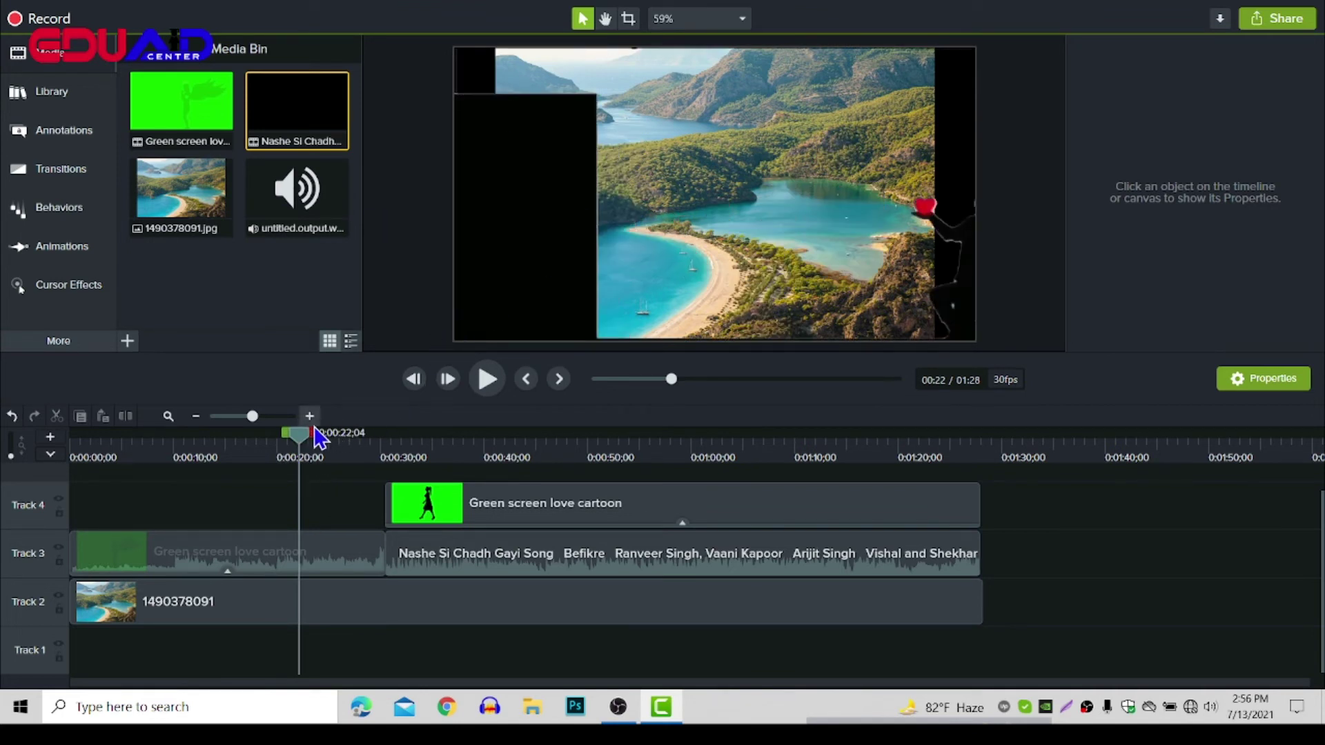
pyautogui.moveTo(301, 447)
pyautogui.mouseDown()
pyautogui.moveTo(205, 449)
pyautogui.moveTo(308, 450)
pyautogui.mouseUp()
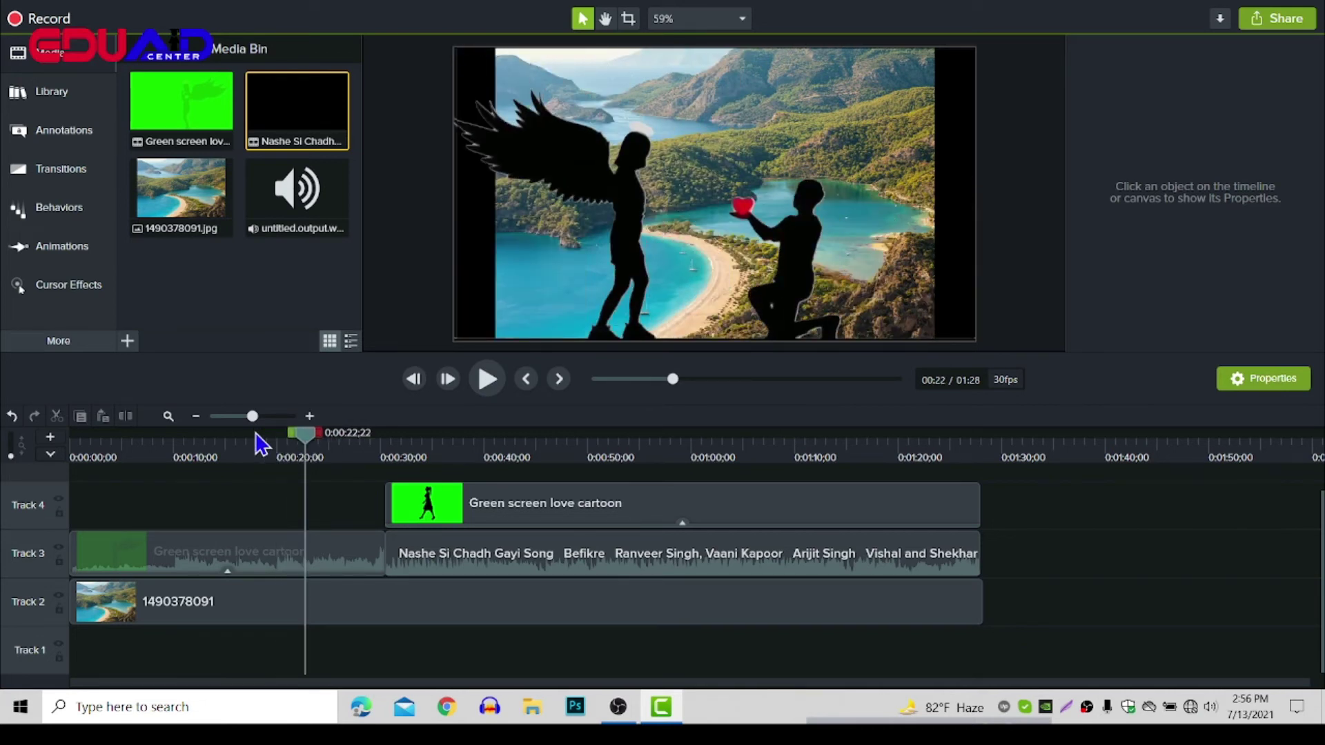
pyautogui.click(31, 91)
pyautogui.click(41, 134)
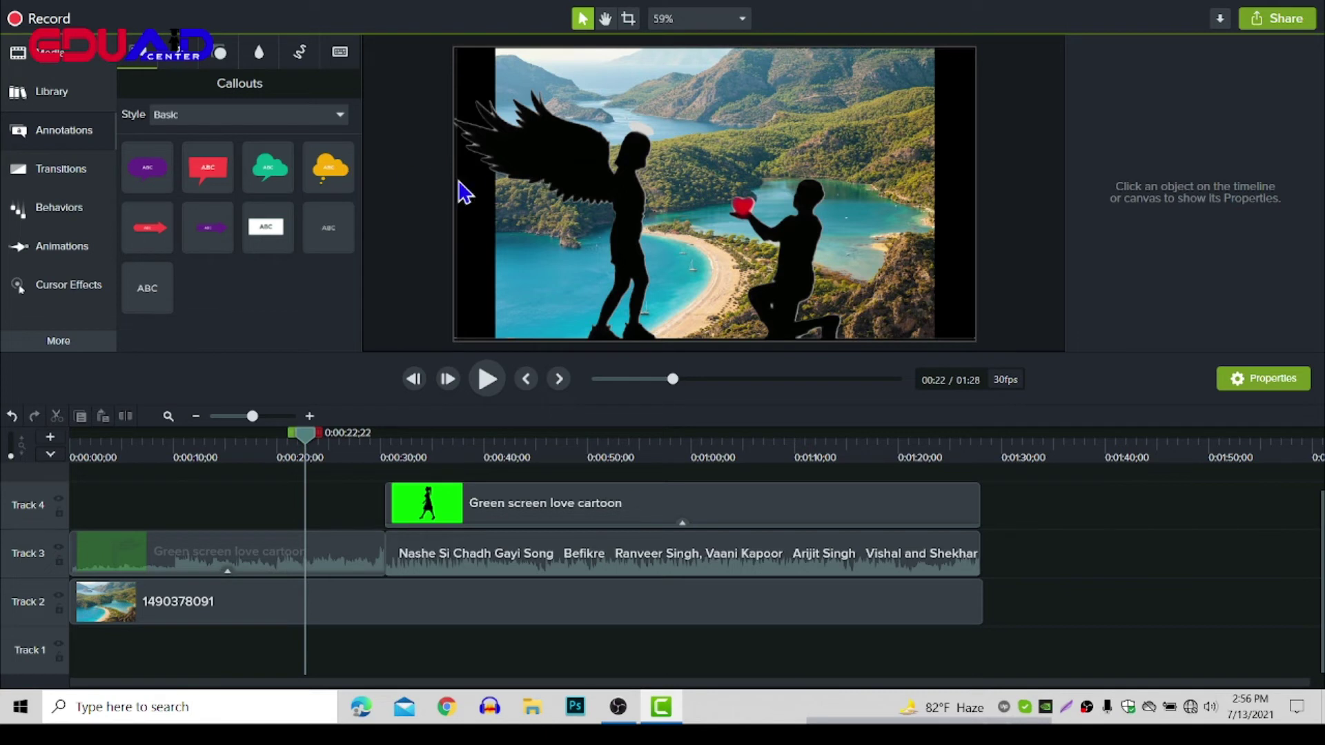
pyautogui.moveTo(329, 167); pyautogui.dragTo(441, 490)
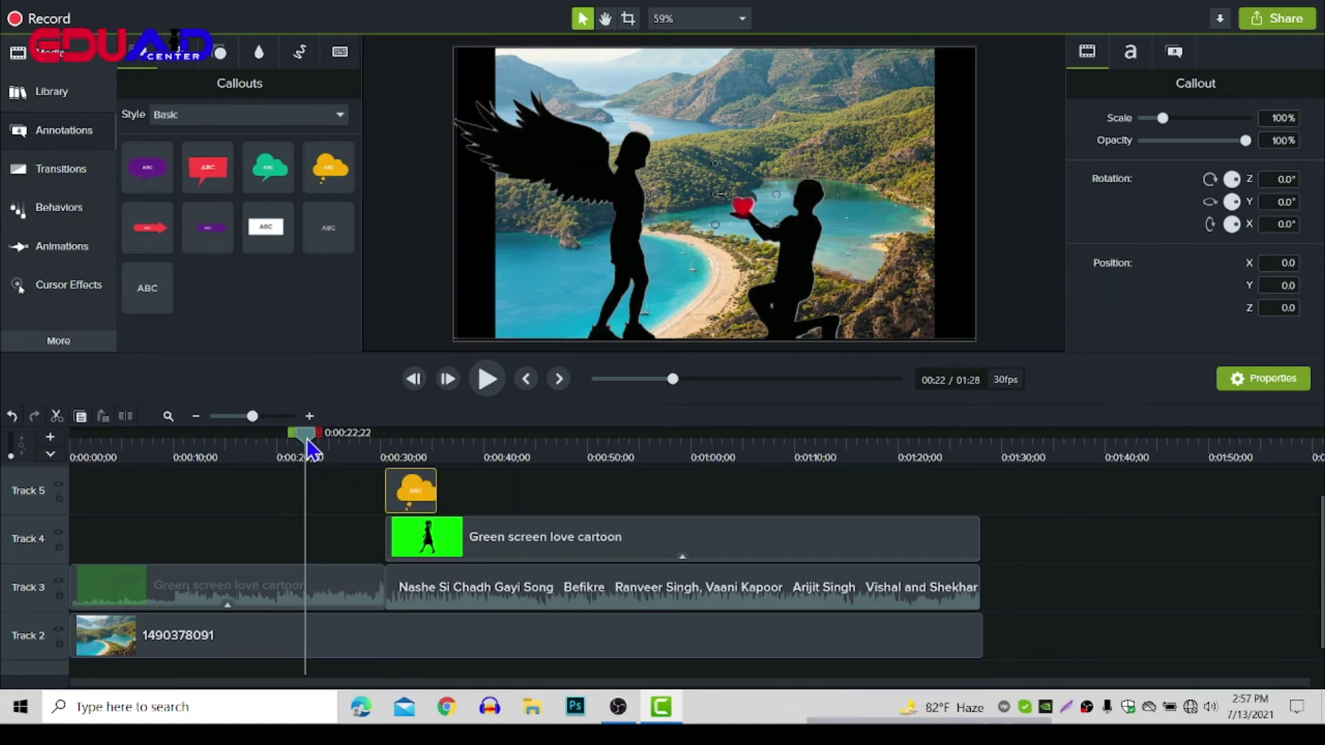
# - Move the orange cloud callout on Track 5 so that it starts at 0:00:28;02
pyautogui.moveTo(308, 446); pyautogui.dragTo(377, 445)
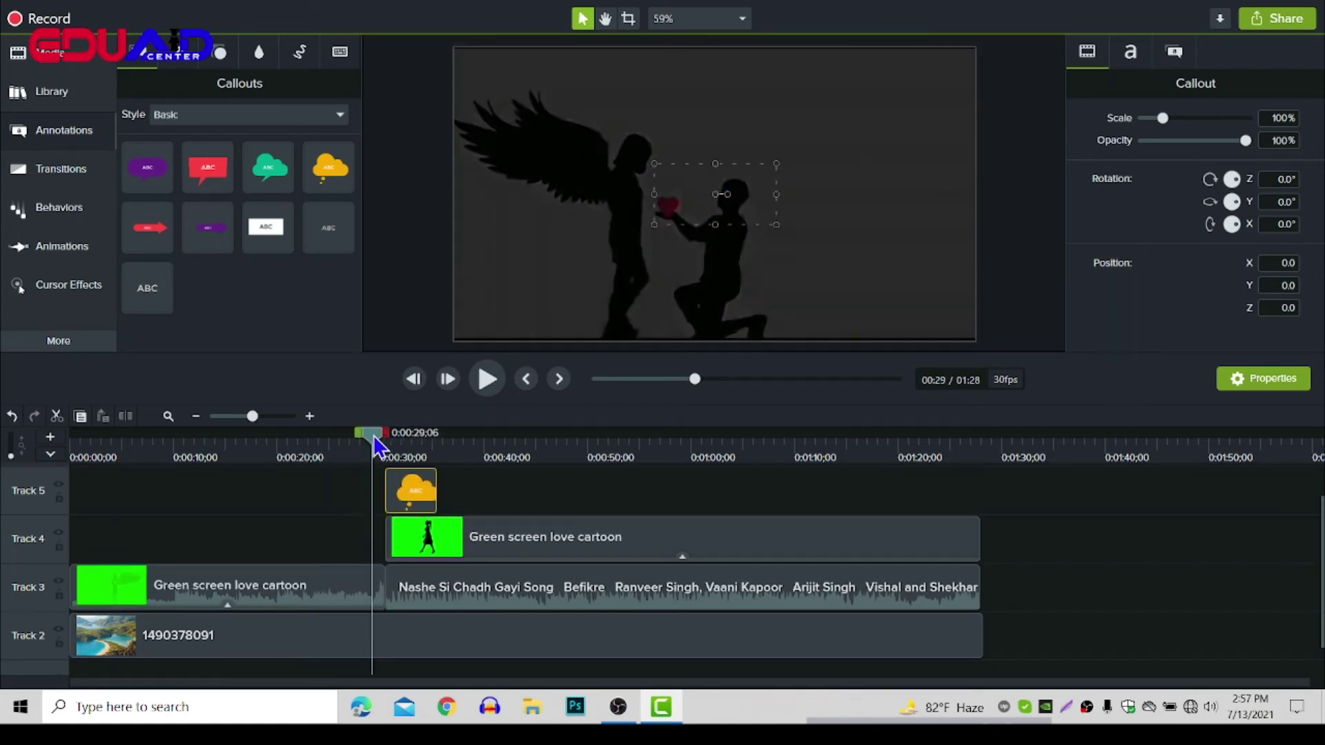
pyautogui.moveTo(415, 495); pyautogui.dragTo(440, 497)
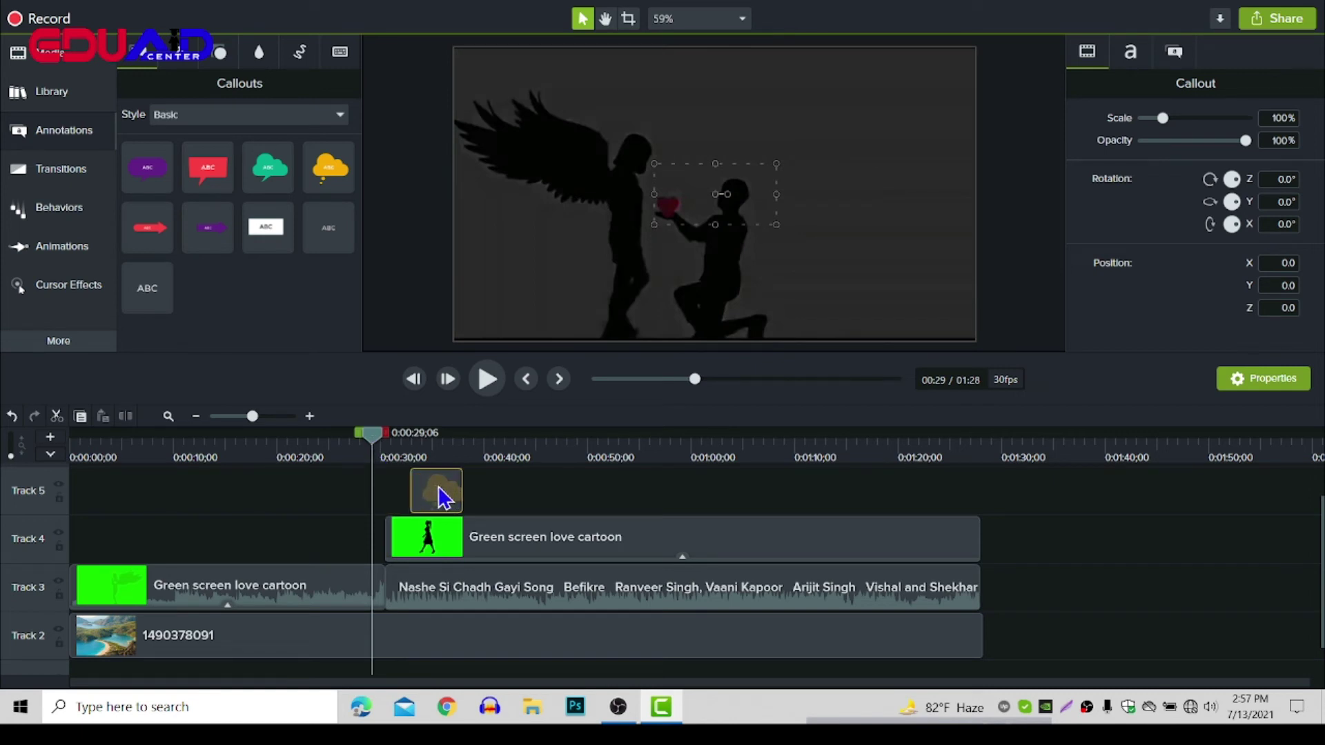
pyautogui.moveTo(371, 450)
pyautogui.mouseDown()
pyautogui.moveTo(393, 450)
pyautogui.moveTo(361, 450)
pyautogui.mouseUp()
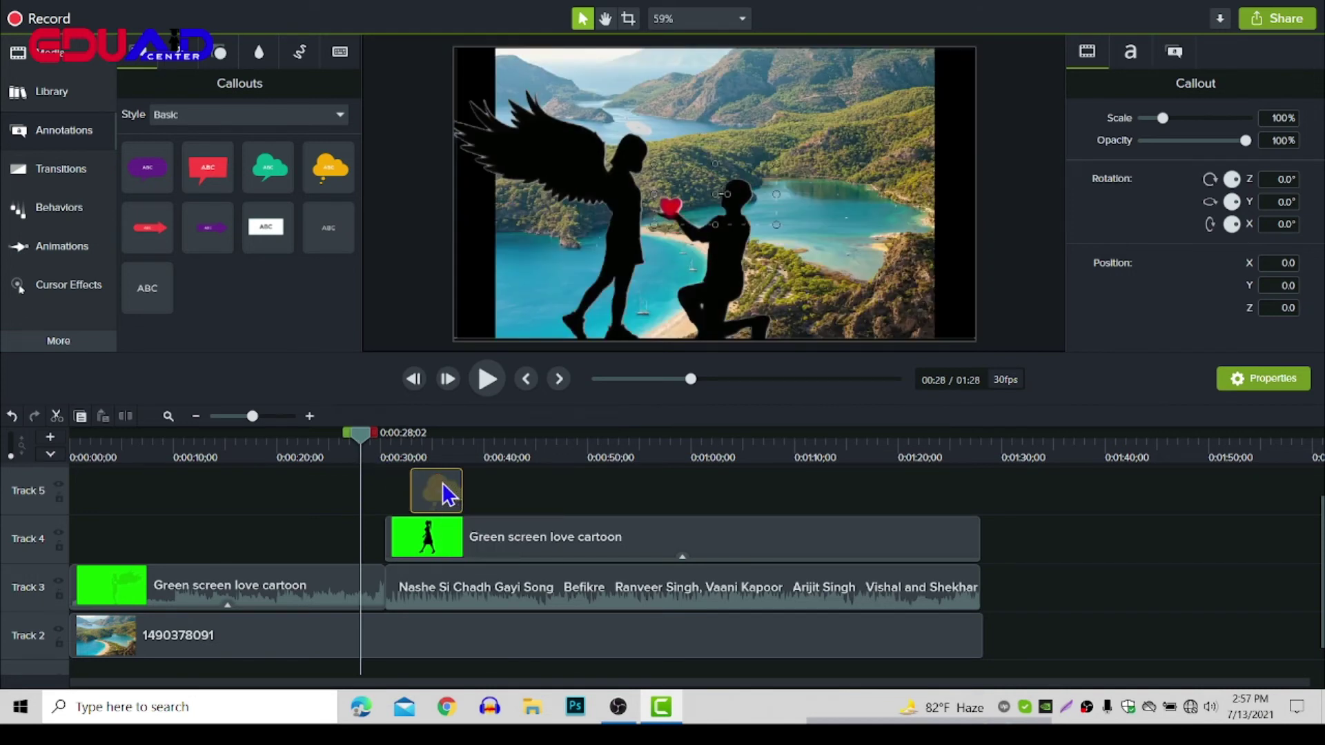
pyautogui.moveTo(442, 485); pyautogui.dragTo(394, 497)
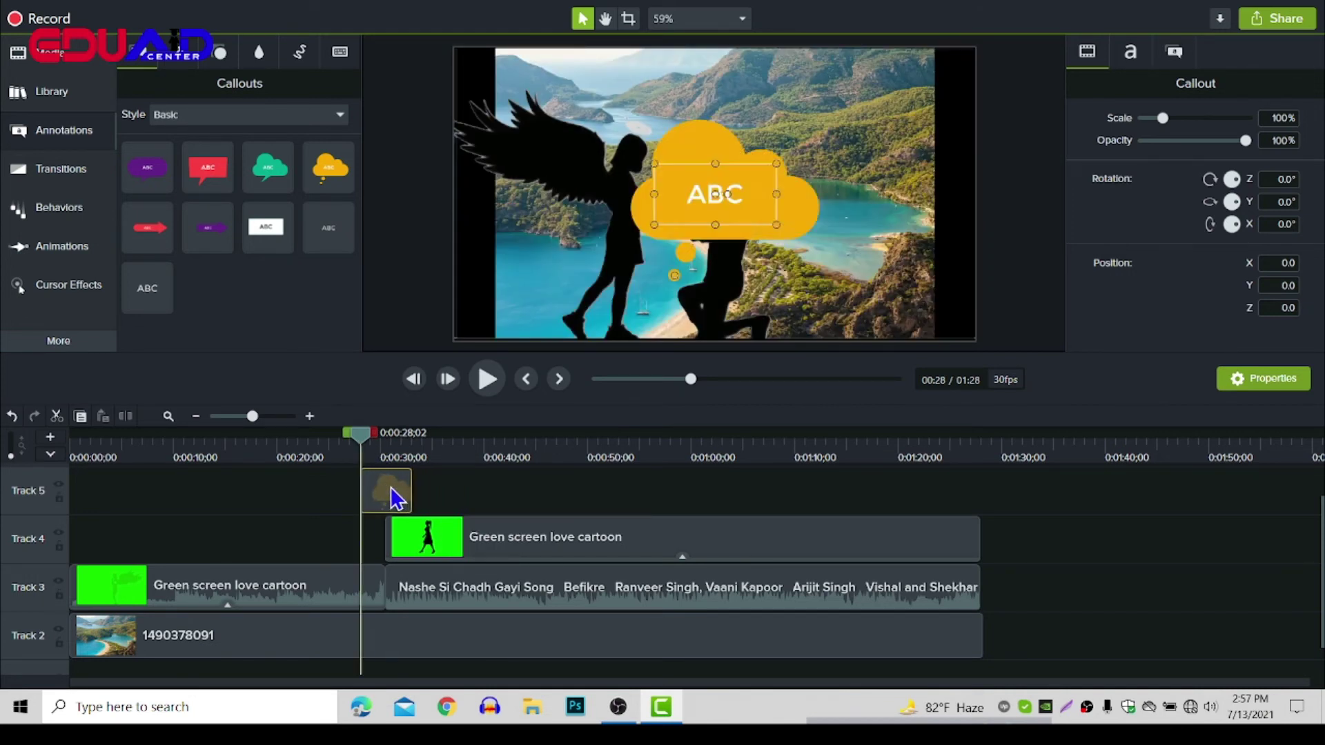
# - Place the cloud callout above the kneeling figure on the canvas and replace its text with "I don't trust You"
pyautogui.moveTo(703, 202); pyautogui.dragTo(741, 94)
pyautogui.doubleClick(806, 128)
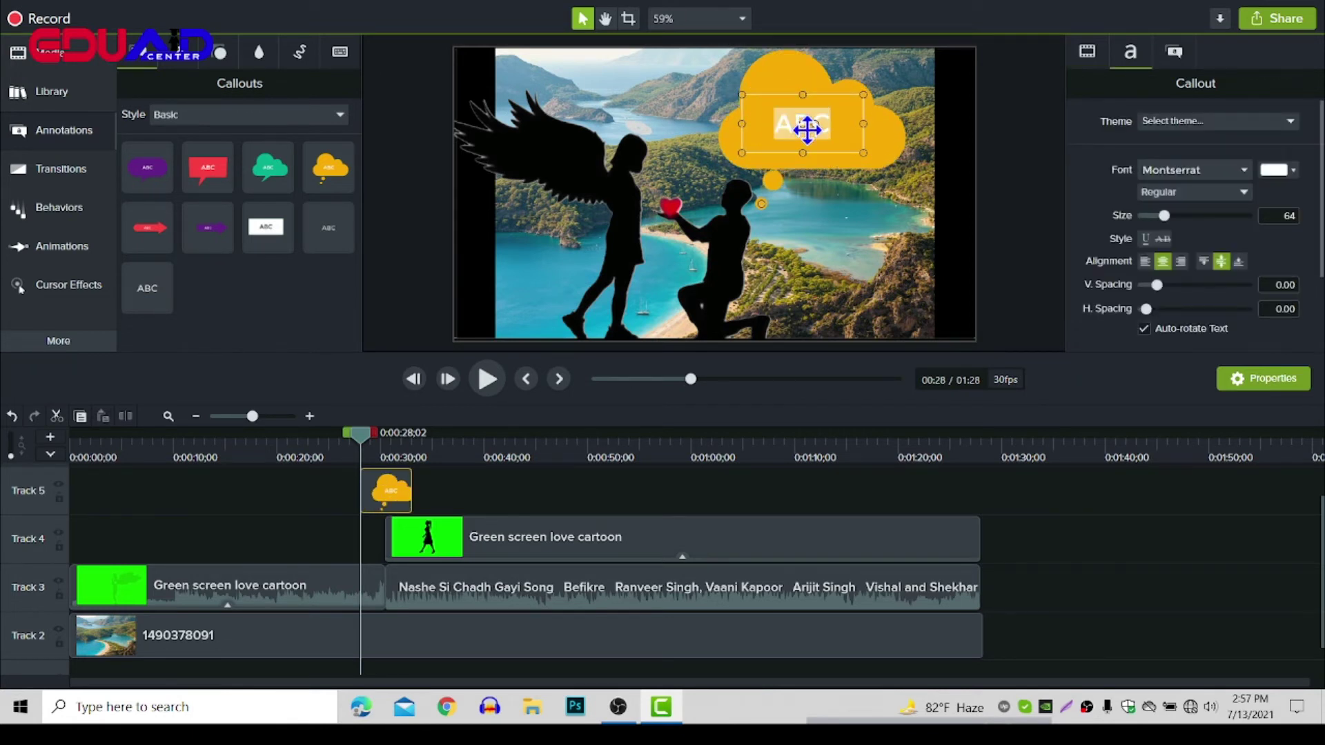
pyautogui.press('BackSpace')
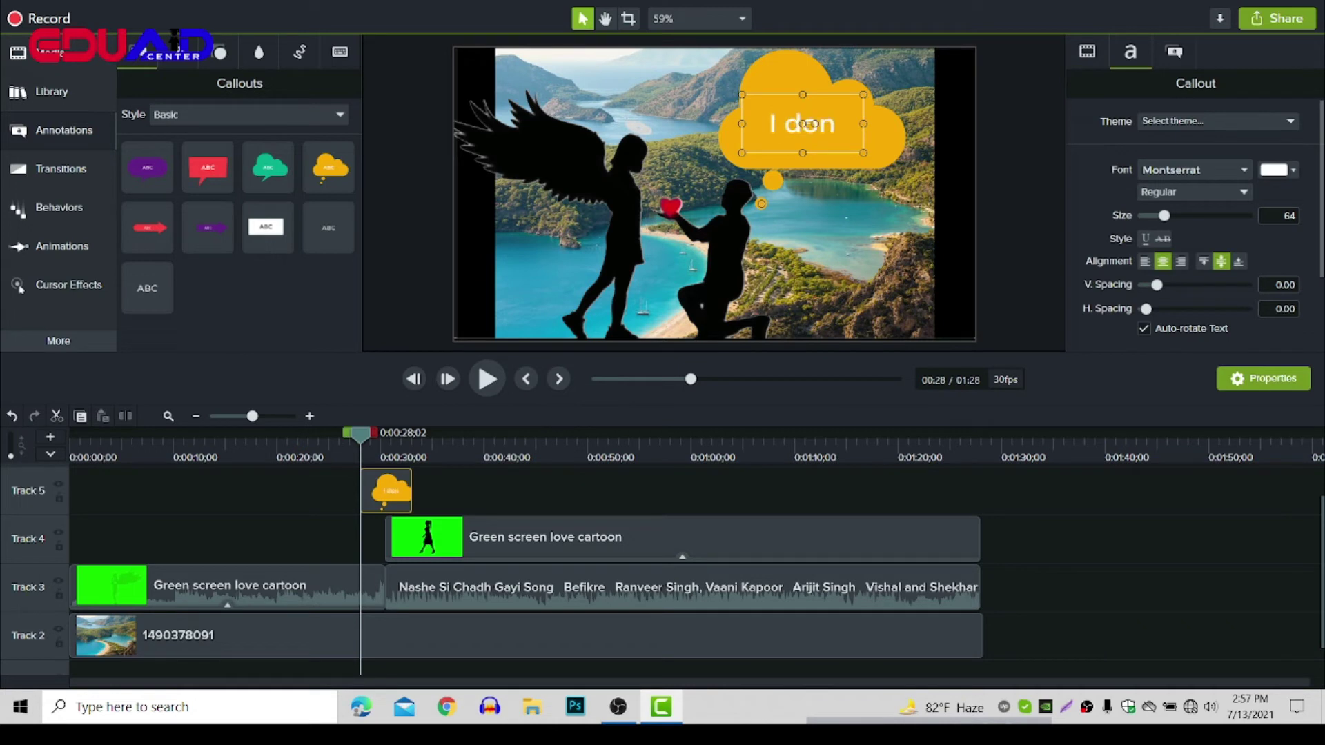
pyautogui.write("I don't trust You")
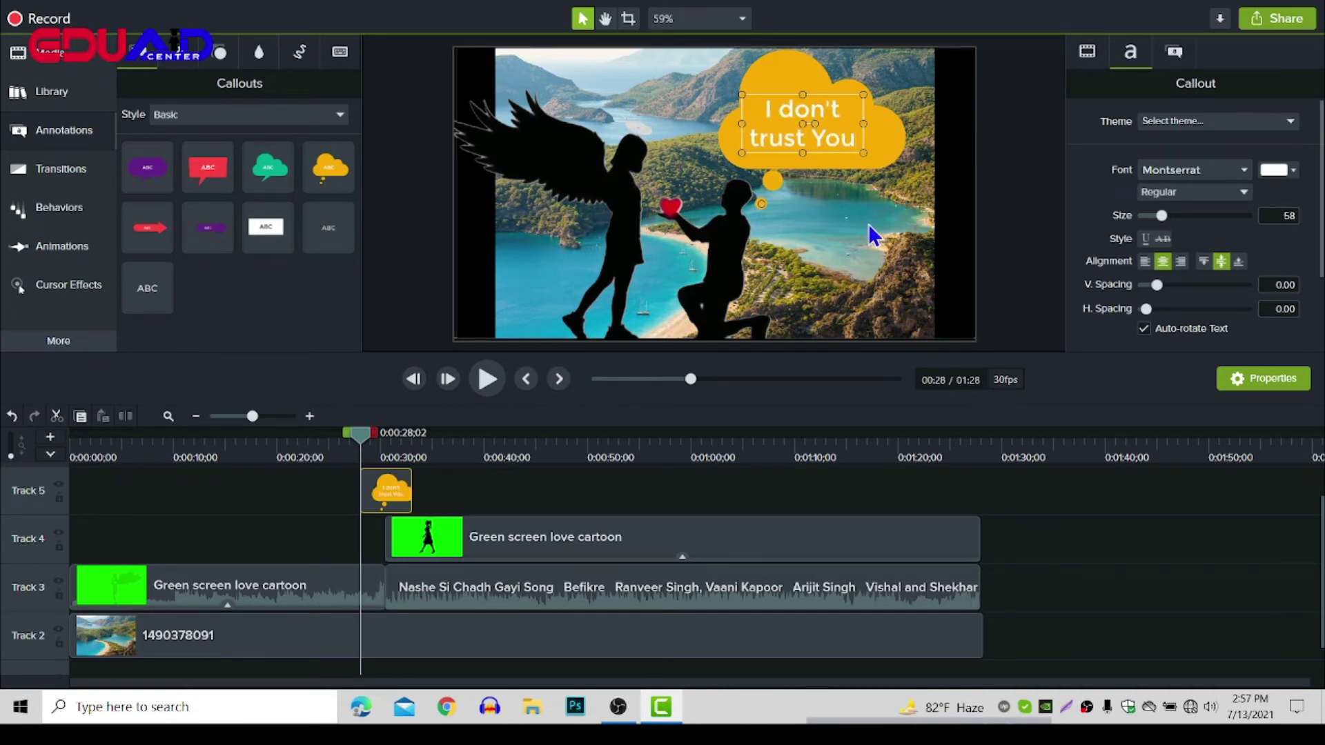
# - Set the cloud callout's font color to black (#000000)
pyautogui.click(886, 272)
pyautogui.click(815, 130)
pyautogui.click(1281, 174)
pyautogui.click(1247, 343)
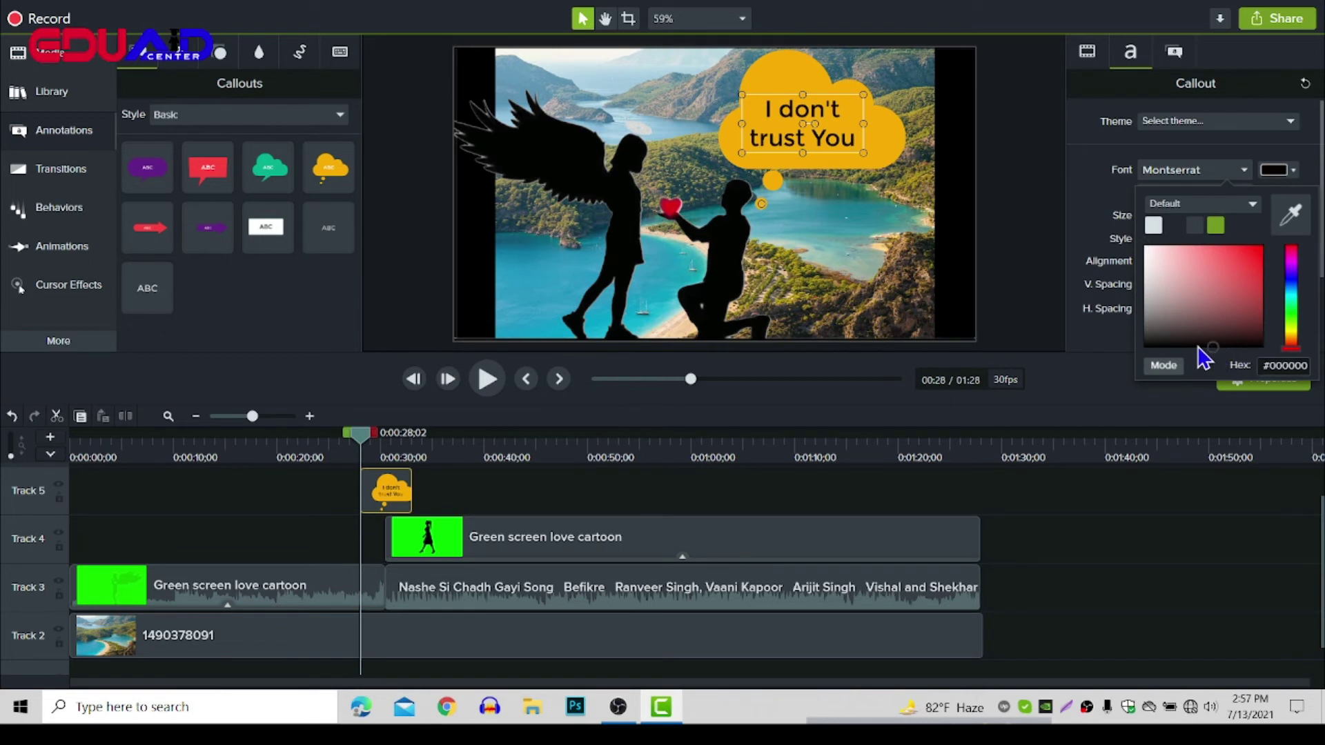
pyautogui.click(1086, 202)
pyautogui.click(815, 206)
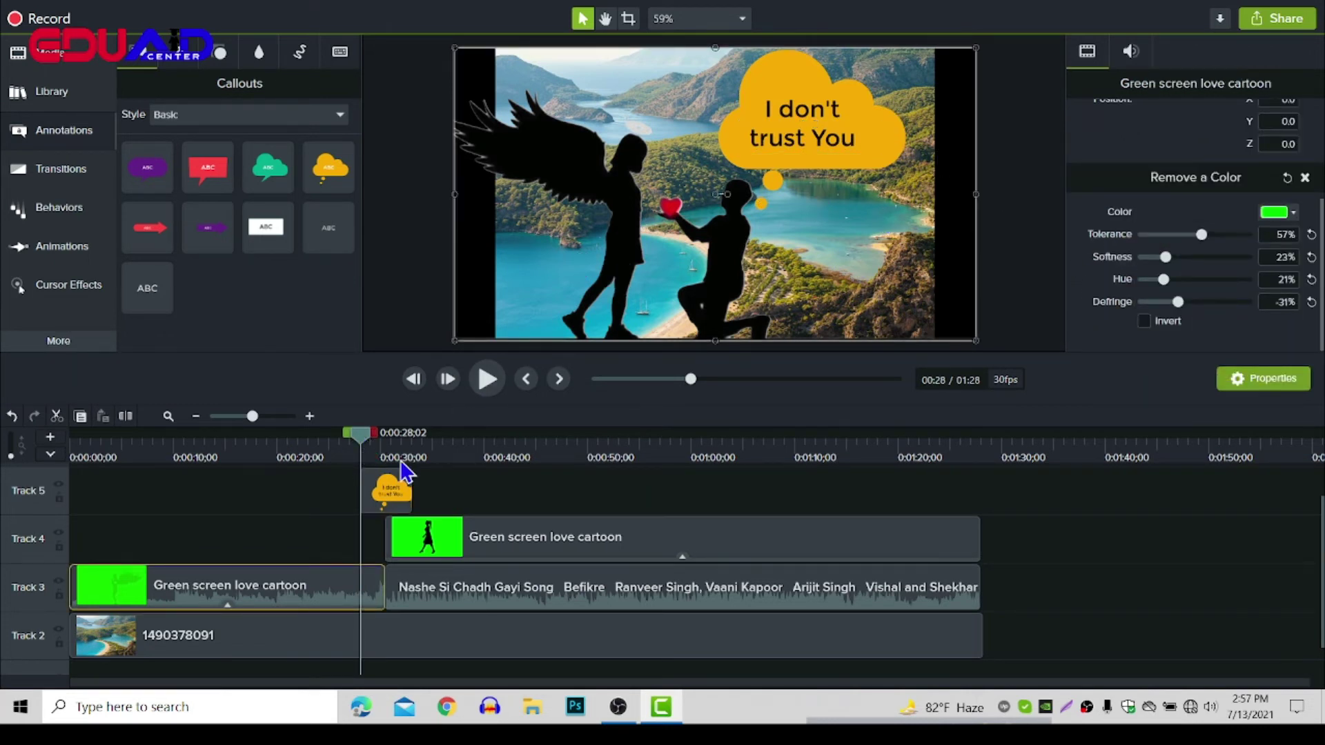
# - Move the cloud callout earlier on Track 5 so that it ends where the Track 4 dance clip begins
pyautogui.click(509, 503)
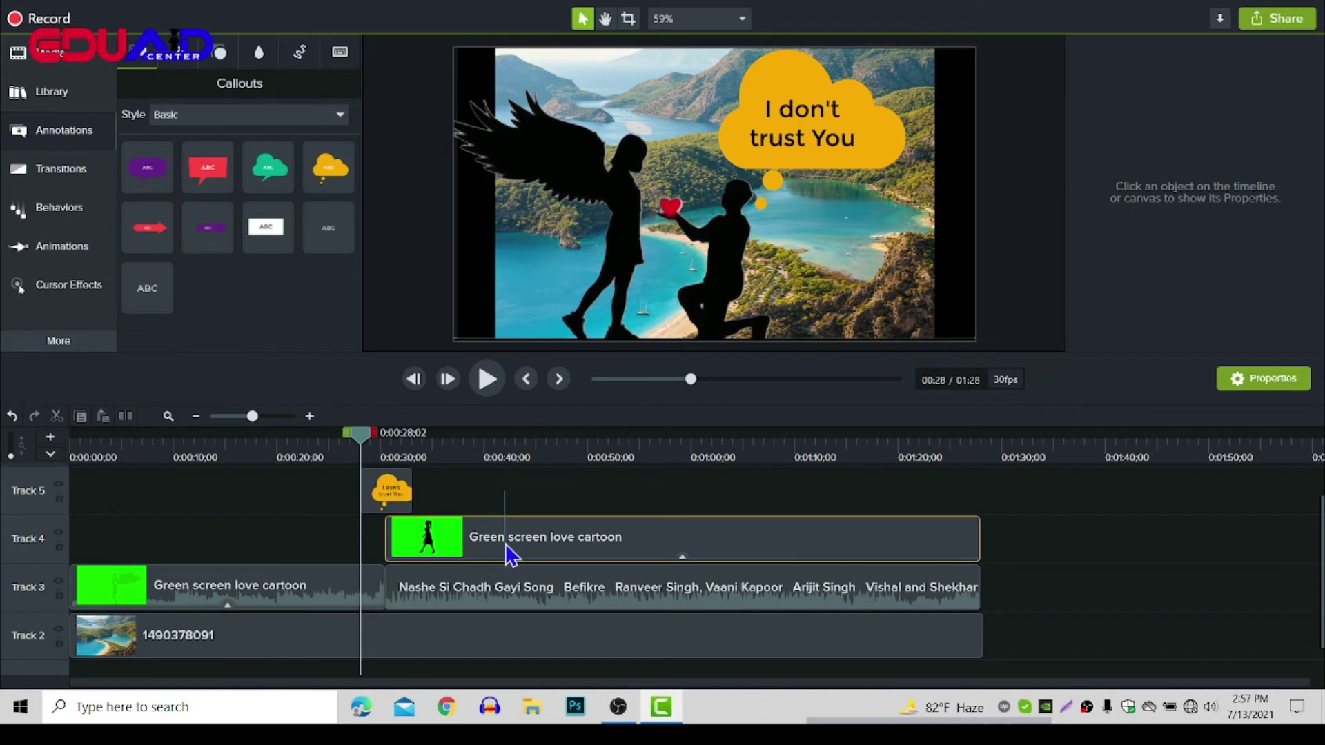
pyautogui.moveTo(512, 550); pyautogui.dragTo(535, 479)
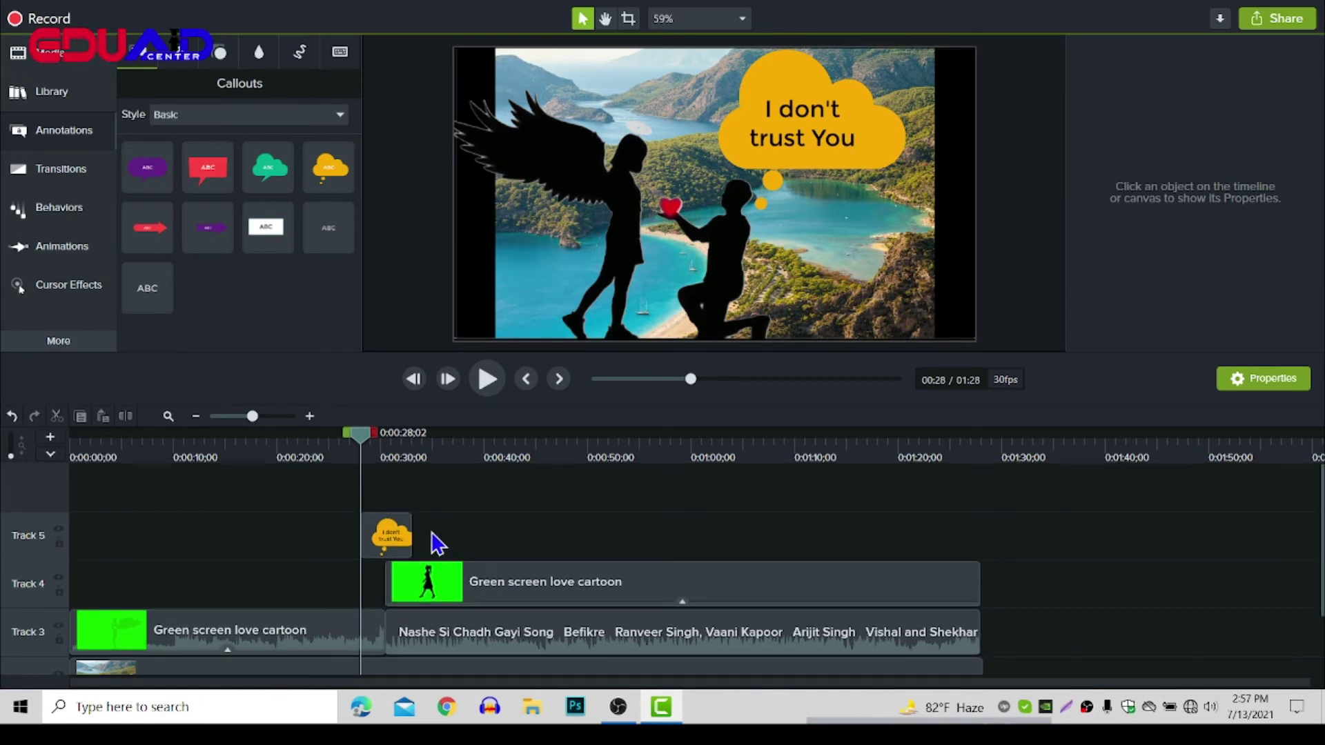
pyautogui.moveTo(402, 547); pyautogui.dragTo(378, 551)
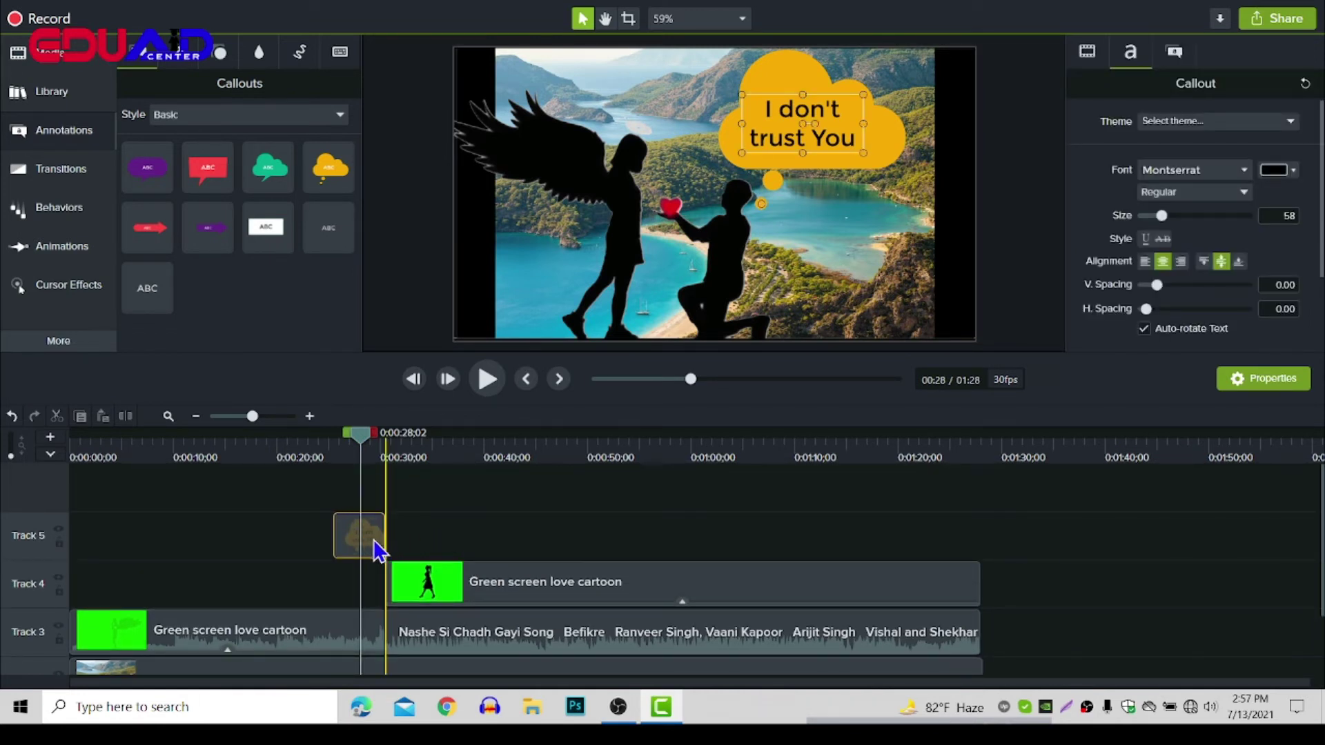
# - Play the section leading into the cloud callout to check when it appears over the proposal scene
pyautogui.moveTo(369, 442); pyautogui.dragTo(308, 474)
pyautogui.click(488, 380)
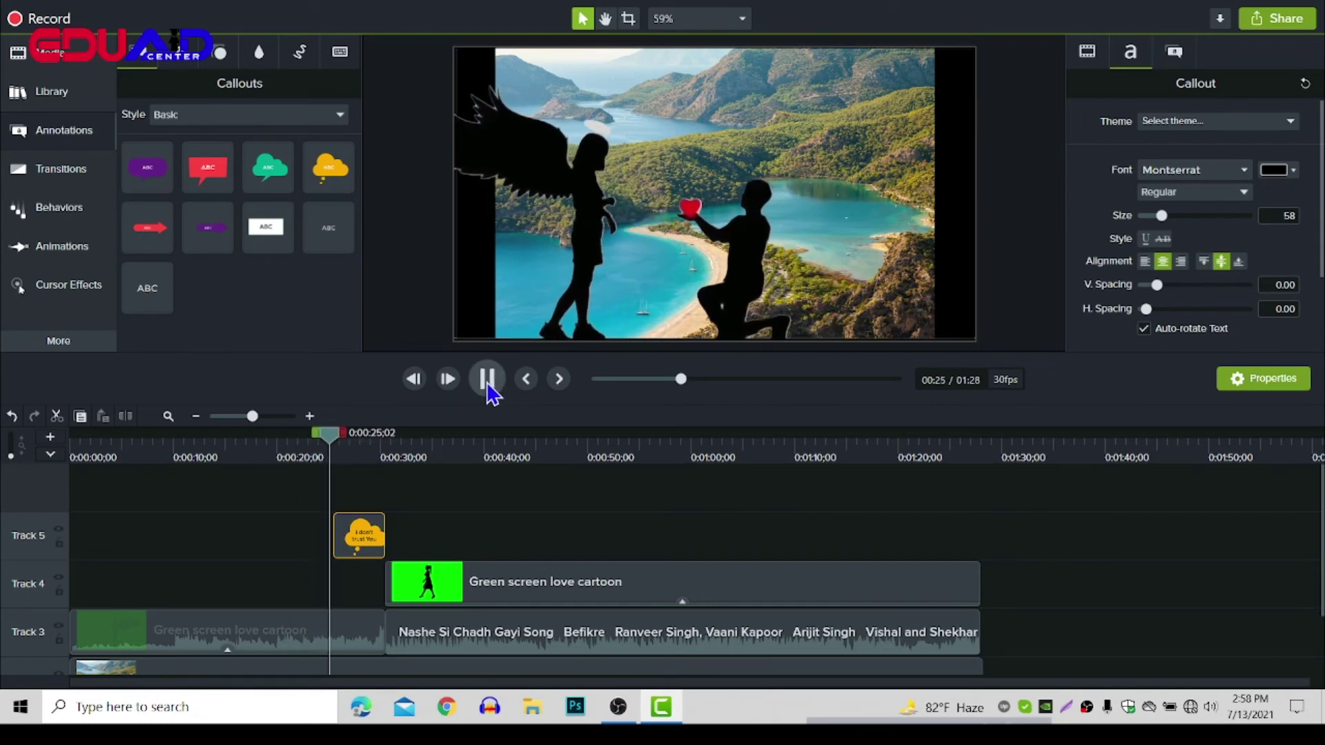
pyautogui.click(488, 380)
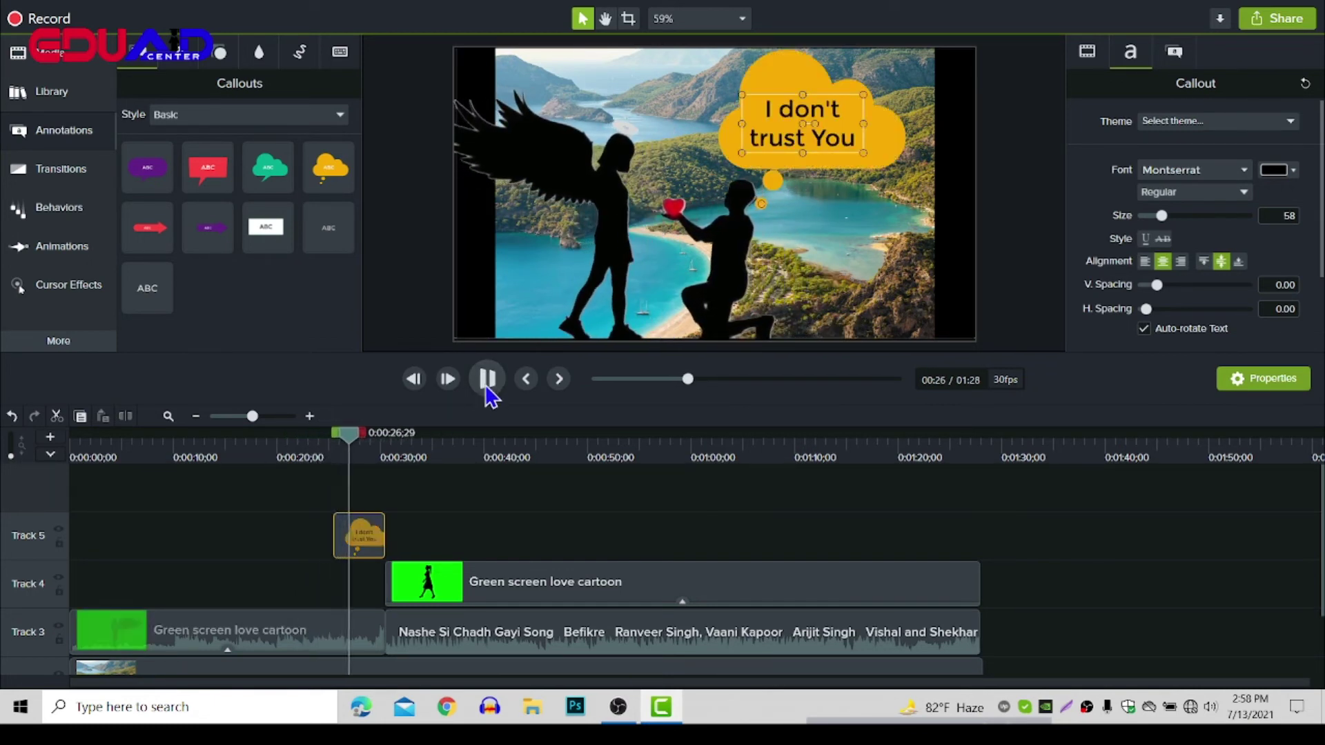
pyautogui.hotkey('ctrl', 'Left')
pyautogui.hotkey('ctrl', 'Left')
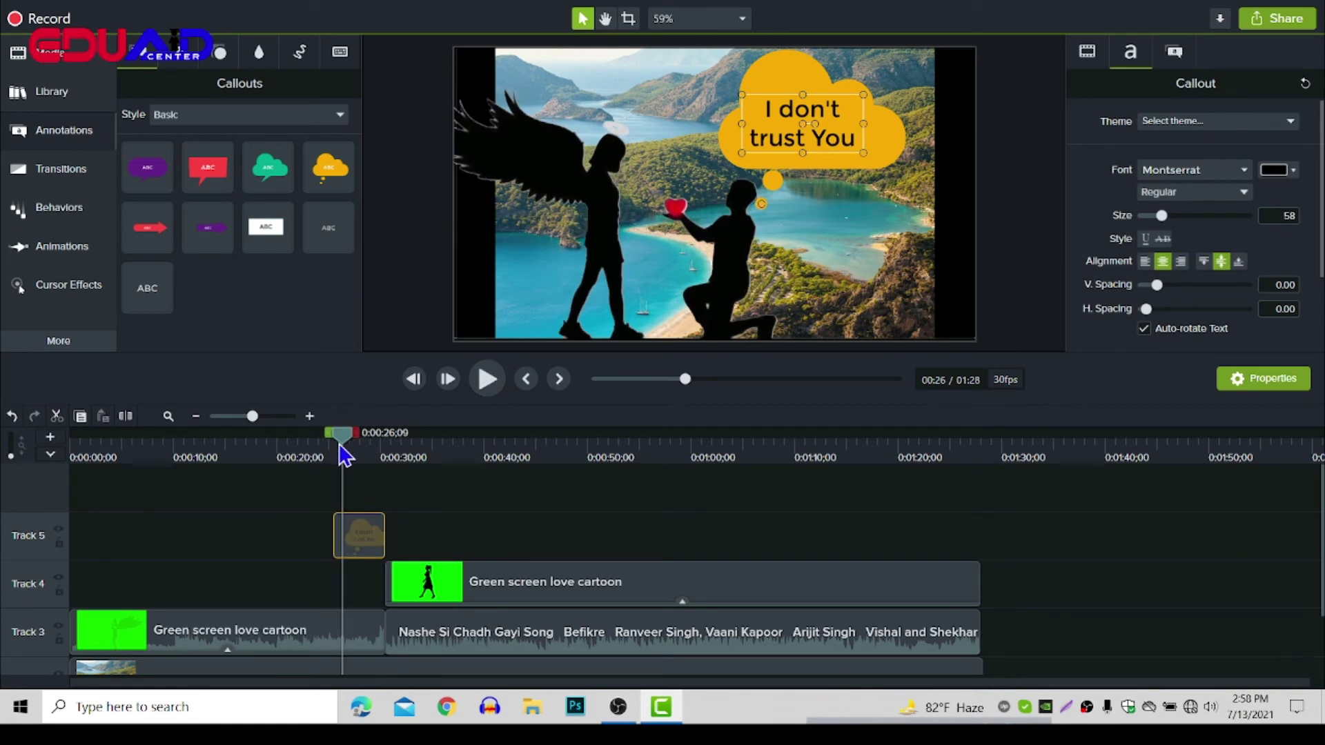
# - Add the Pulsating behavior to the cloud callout on Track 5
pyautogui.click(43, 171)
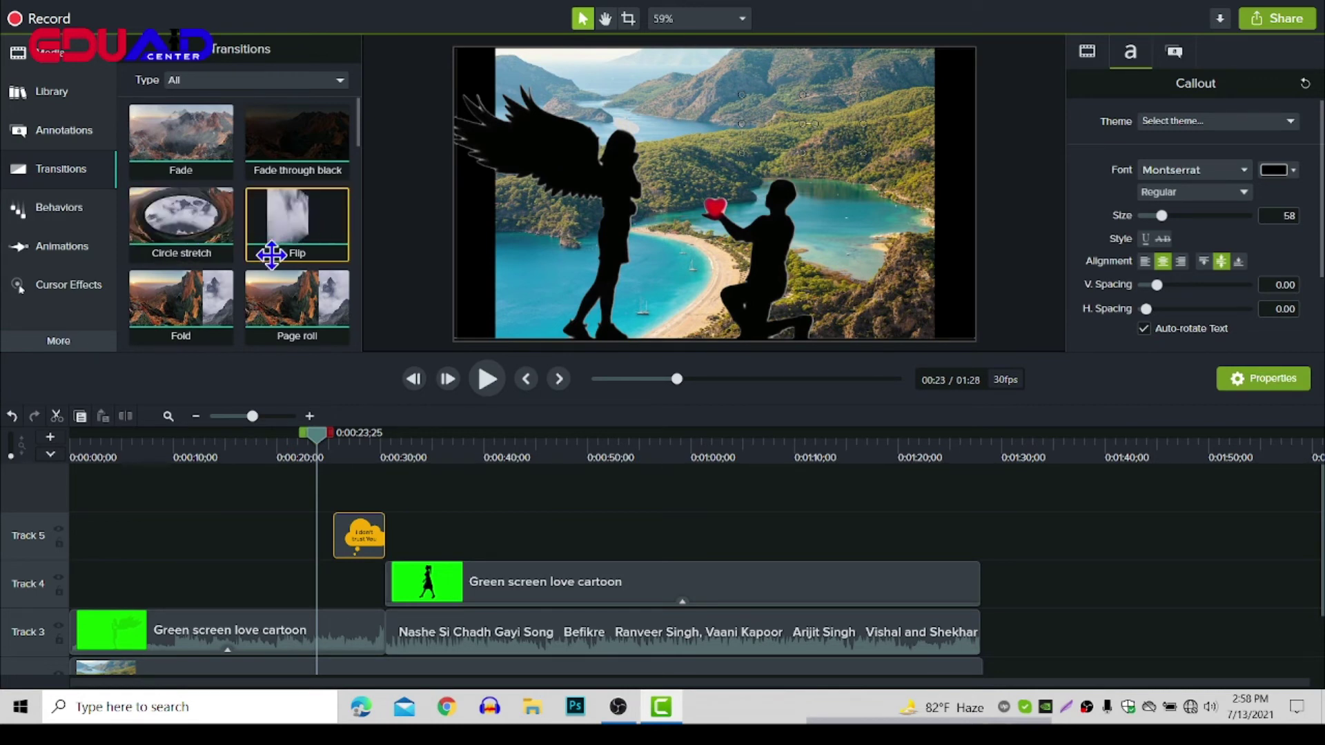
pyautogui.click(67, 217)
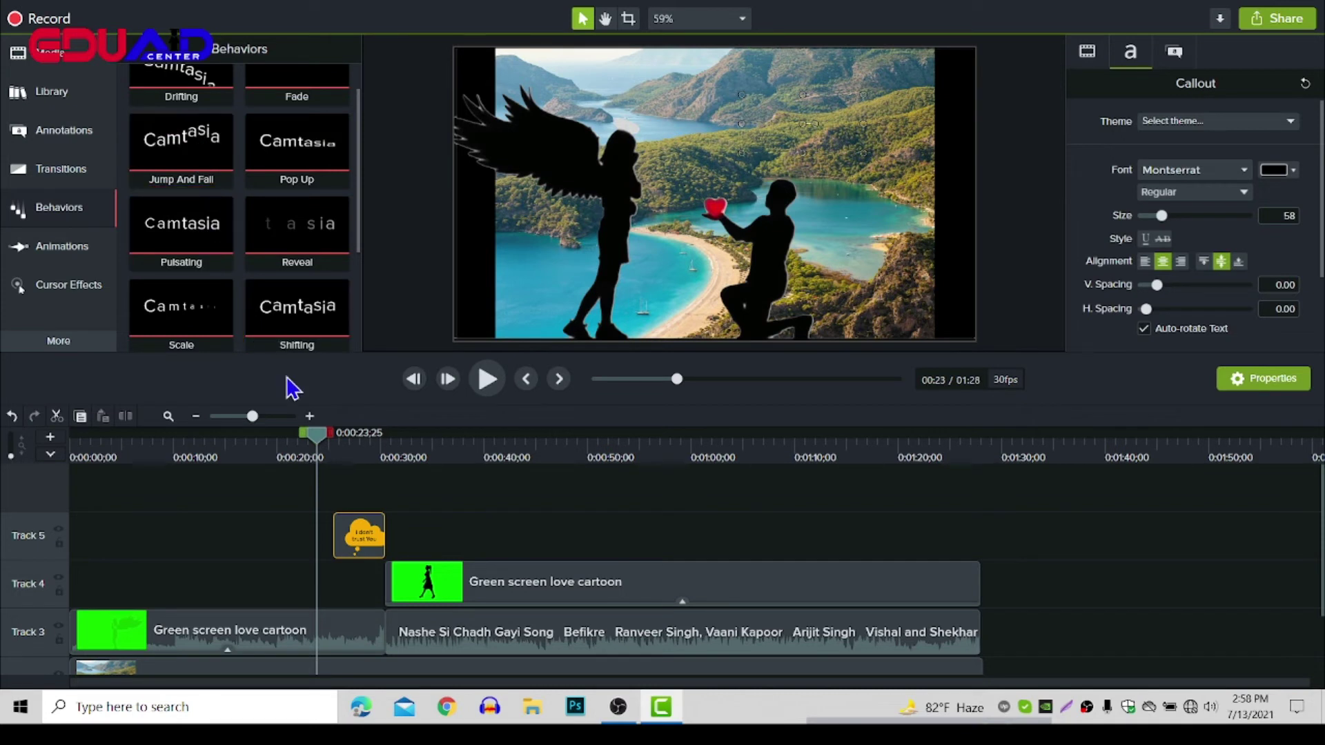
pyautogui.click(378, 547)
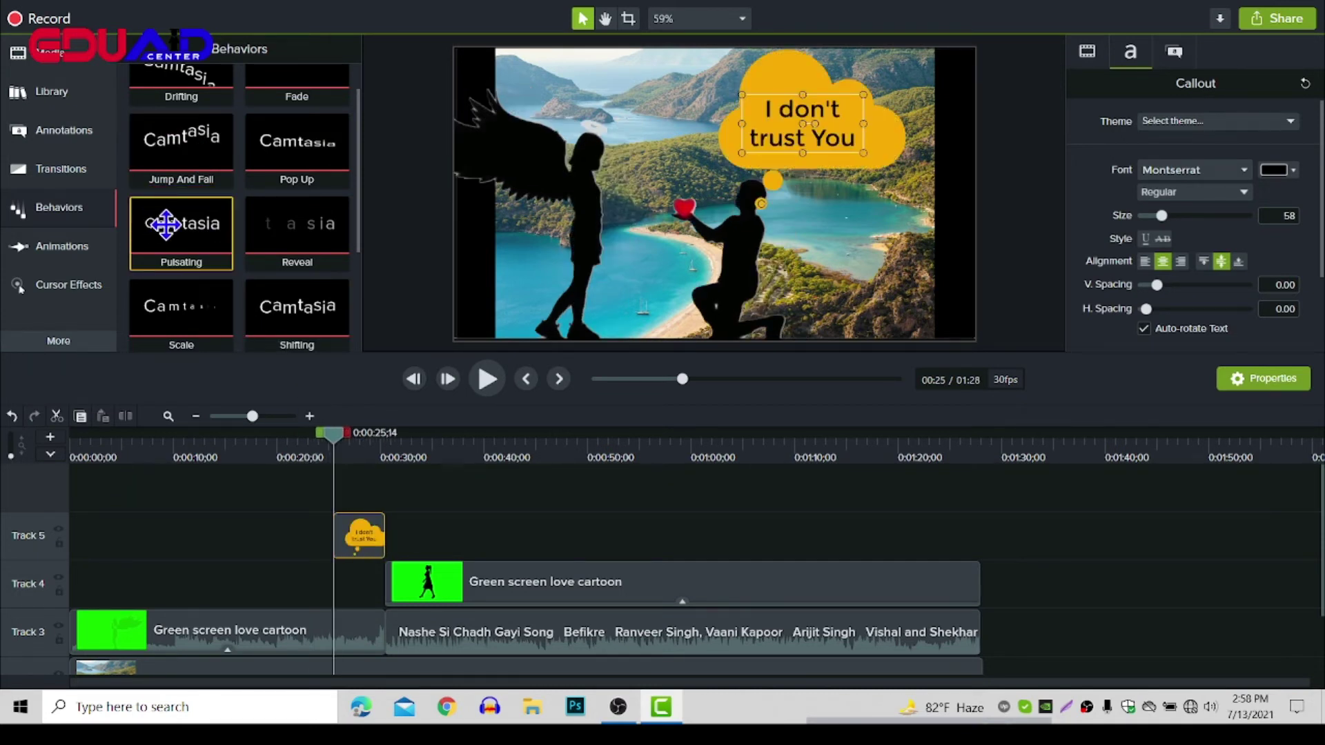
pyautogui.moveTo(167, 223); pyautogui.dragTo(361, 528)
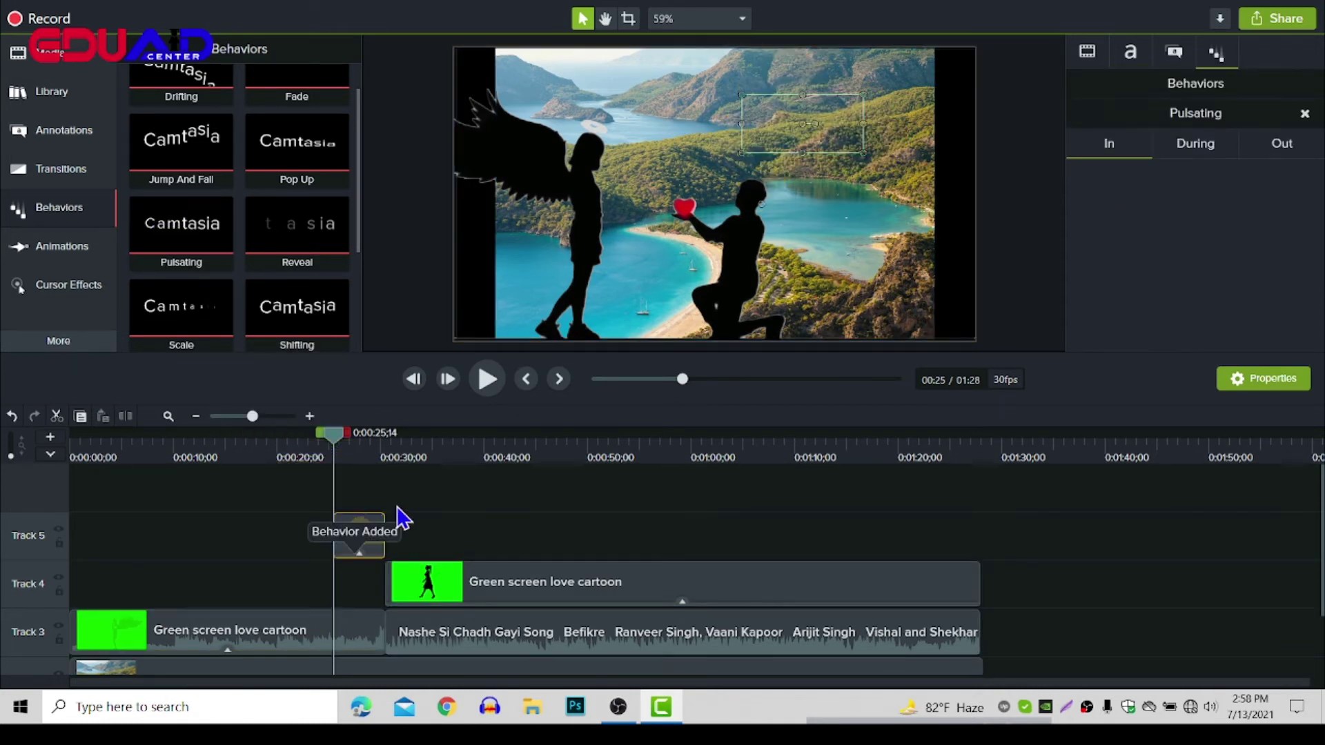
# - Preview the callout's Pulsating behavior and move the callout about one second earlier on Track 5
pyautogui.click(488, 387)
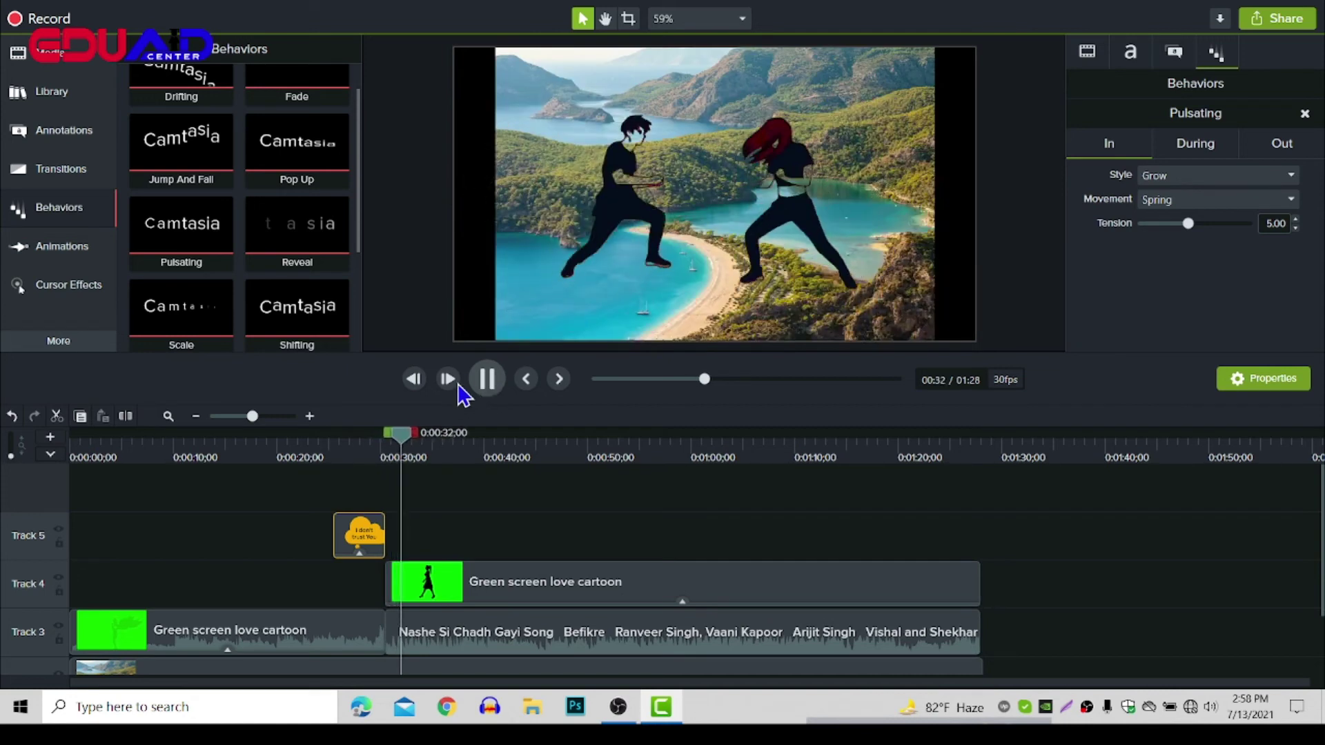
pyautogui.click(268, 459)
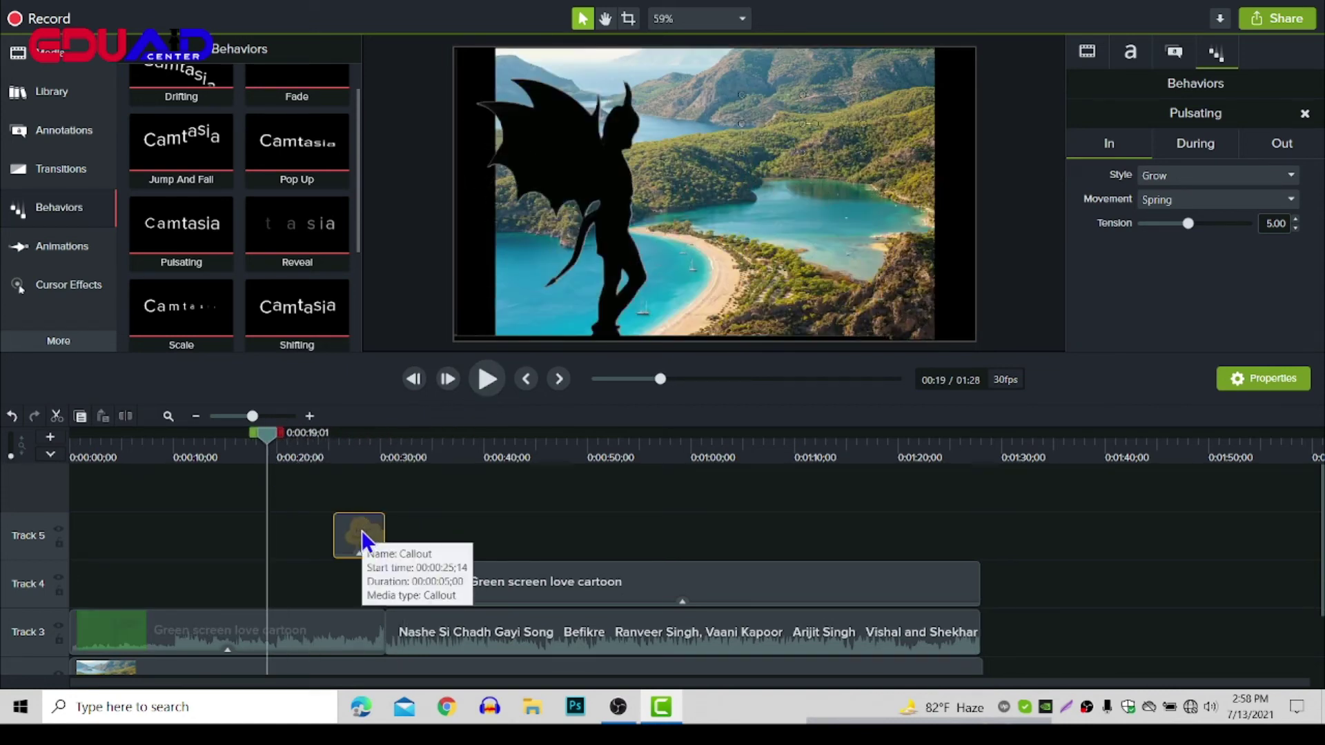
pyautogui.moveTo(356, 533); pyautogui.dragTo(354, 543)
# - Play the timeline through the animated callout into the dance clip, and return the playhead to 0:00:00;00
pyautogui.click(488, 378)
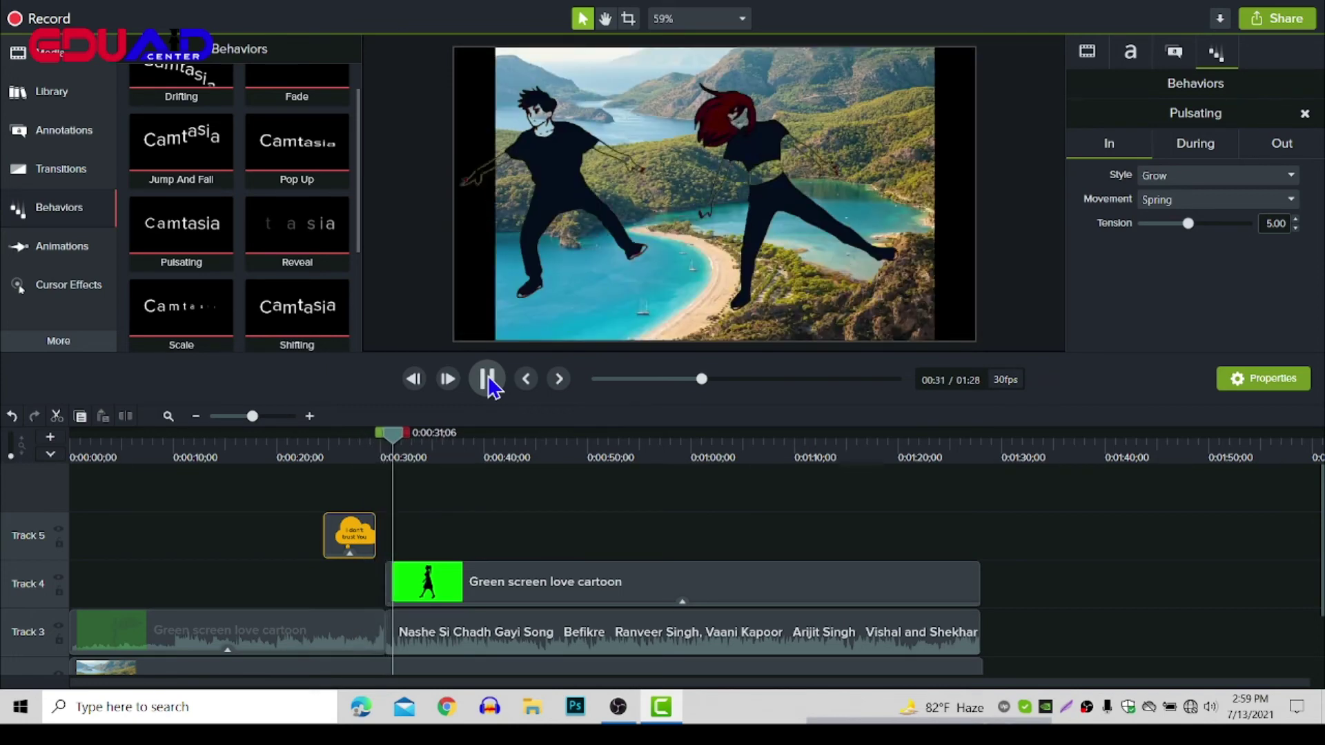
pyautogui.click(488, 381)
pyautogui.moveTo(391, 433); pyautogui.dragTo(337, 449)
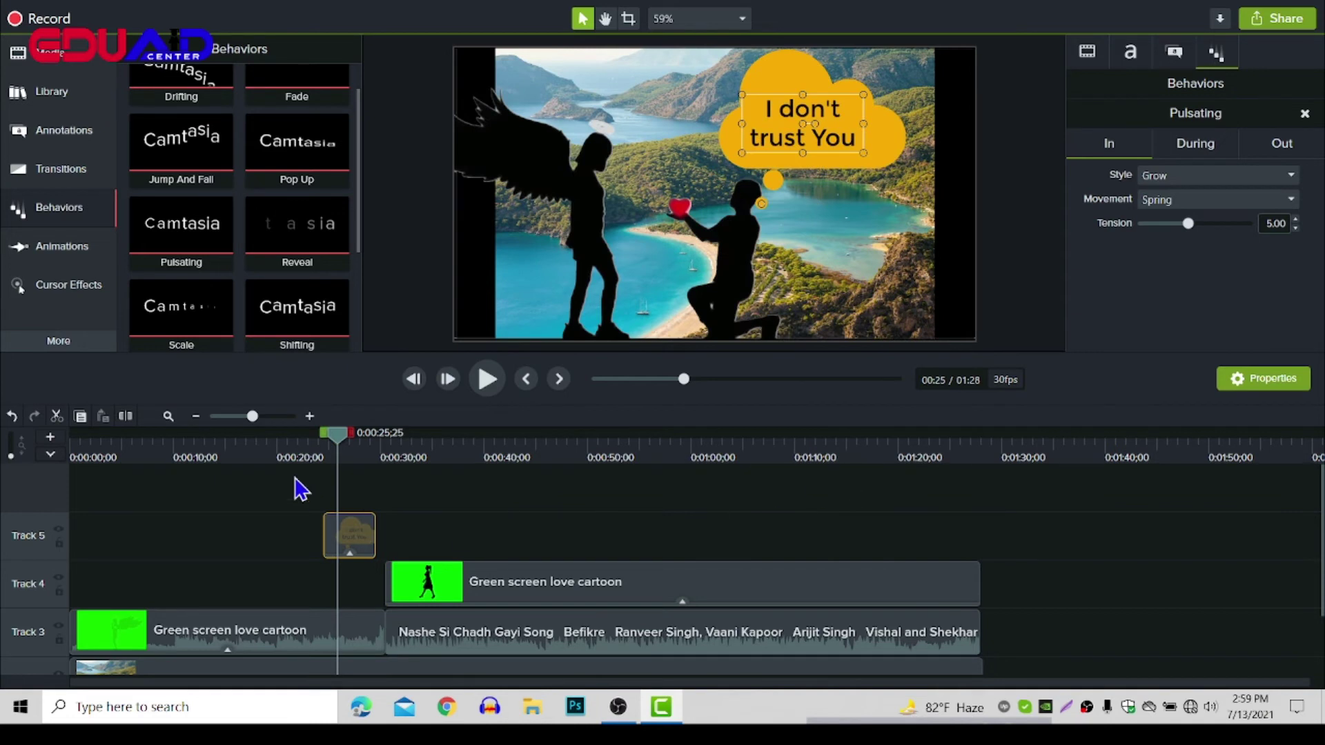
pyautogui.moveTo(340, 446); pyautogui.dragTo(70, 442)
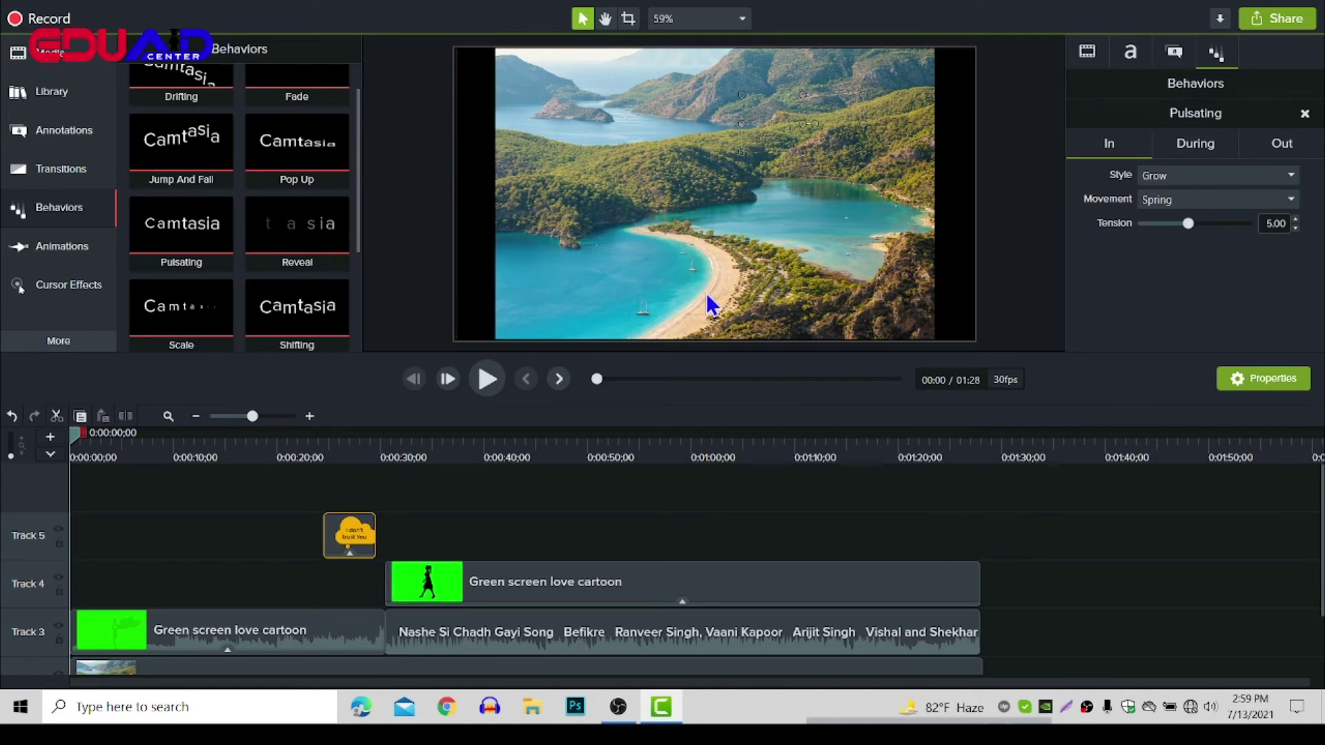
# - Start producing the project to a local file, dismiss the activation message, and choose the MP4 only (up to 1080p) preset
pyautogui.click(1270, 19)
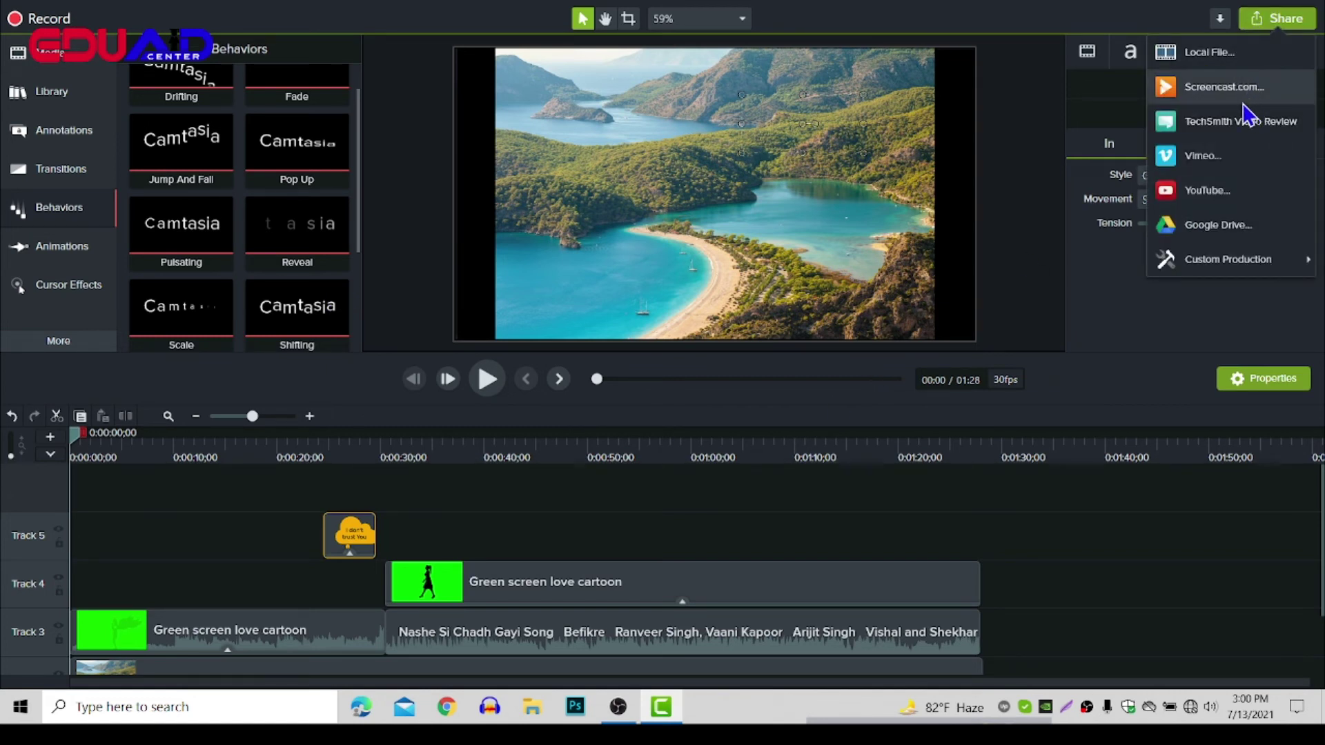
pyautogui.click(1243, 55)
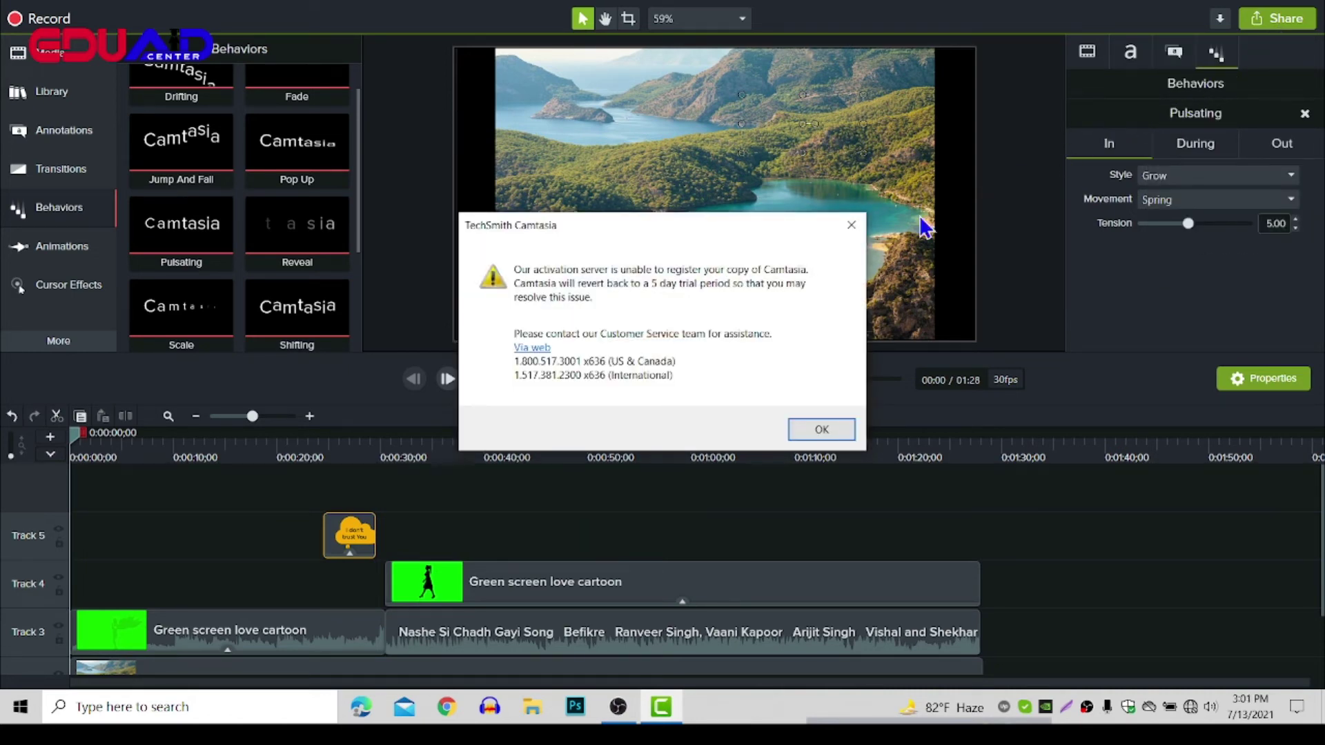
pyautogui.click(854, 225)
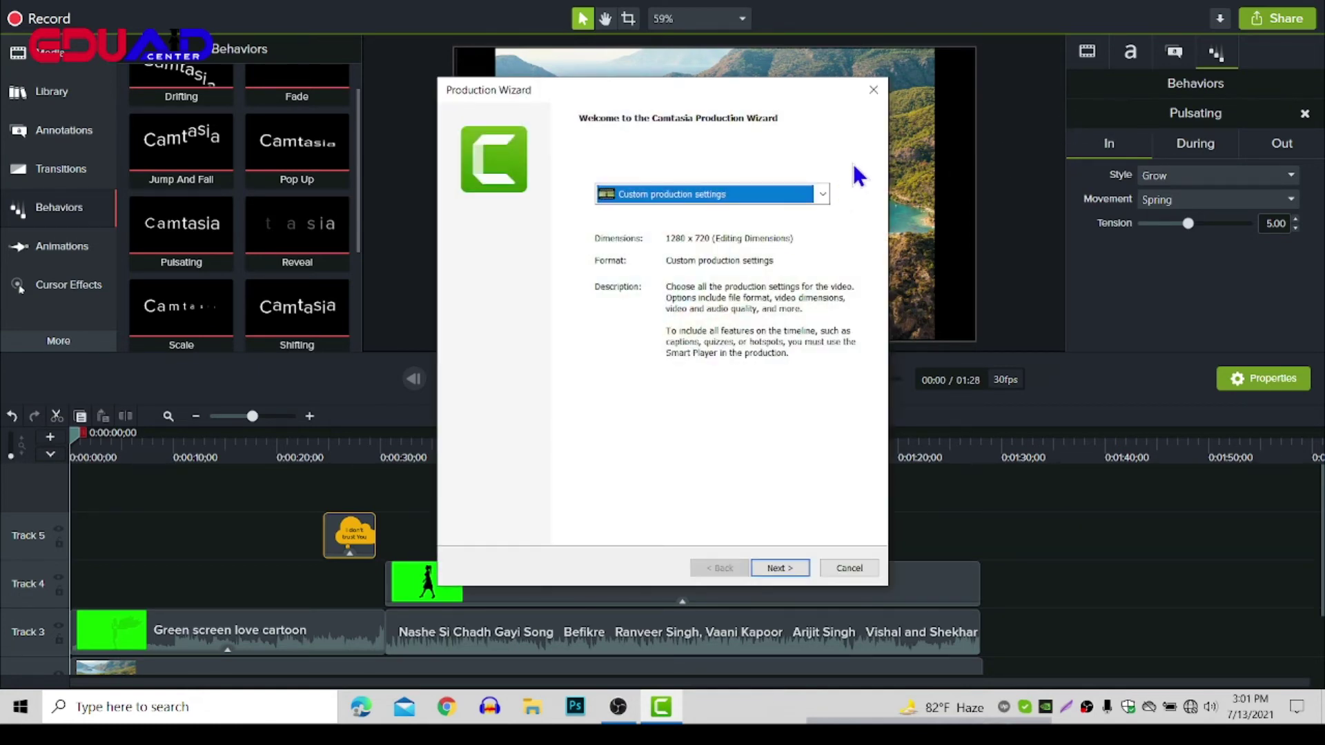
pyautogui.click(806, 194)
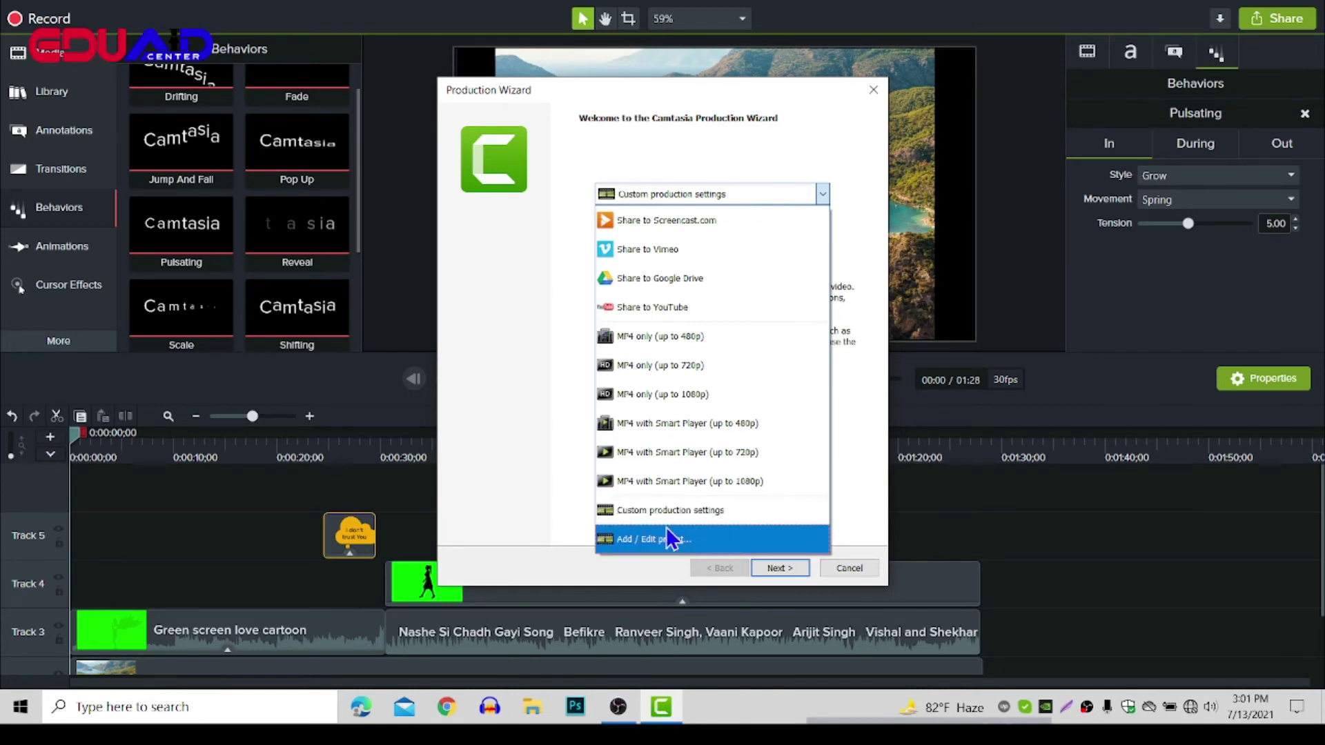
pyautogui.click(697, 517)
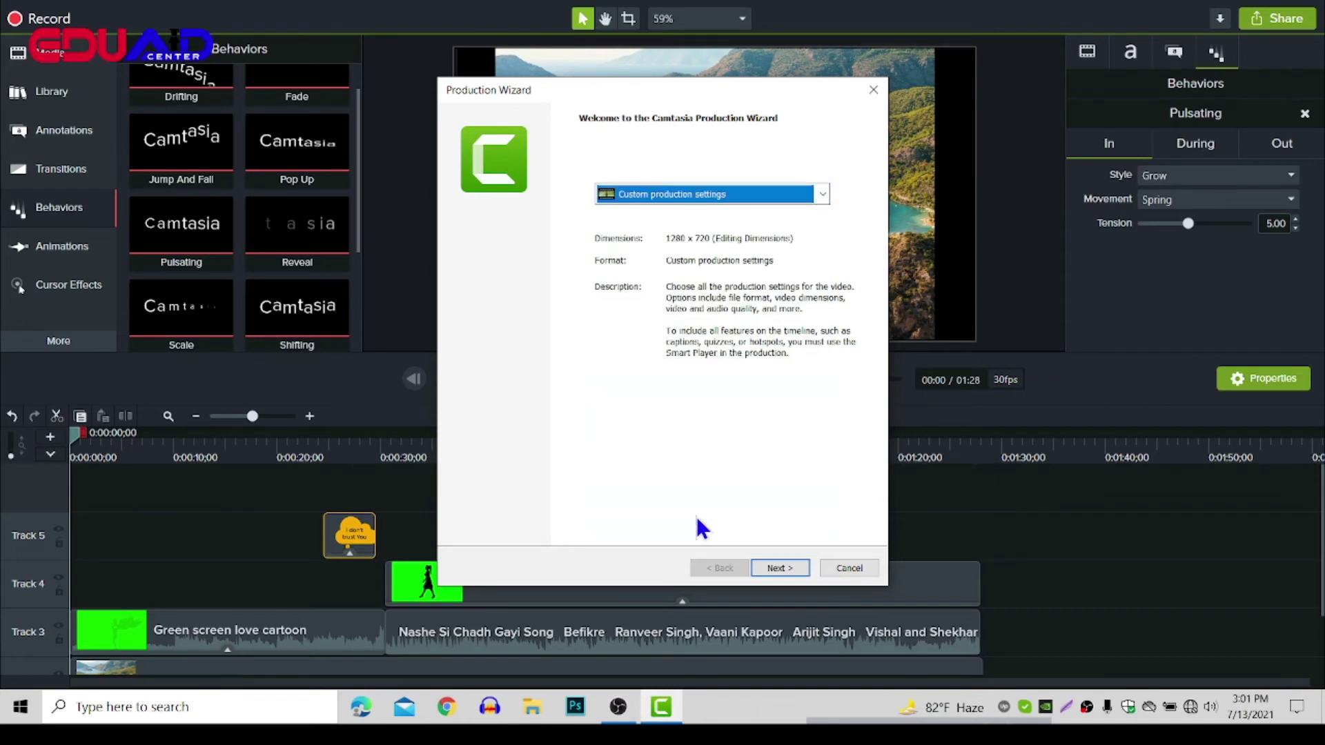
pyautogui.click(757, 195)
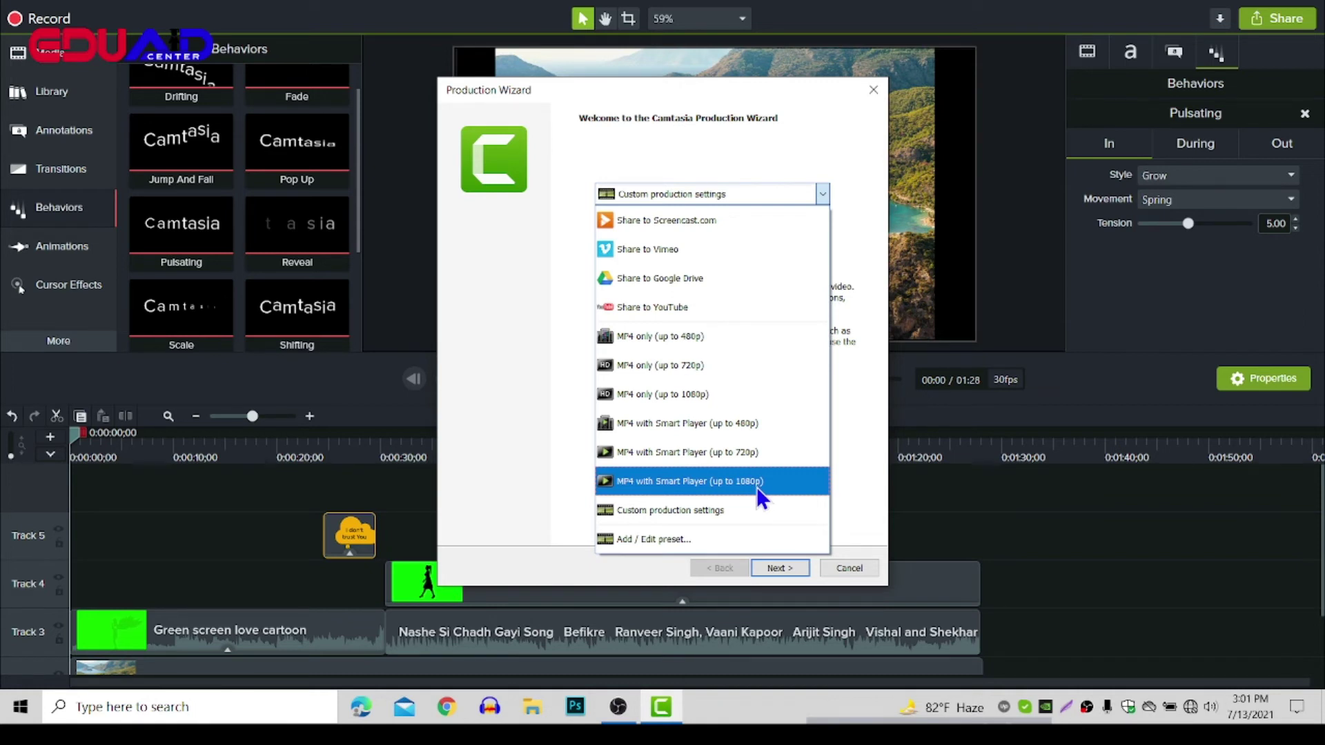
pyautogui.click(707, 394)
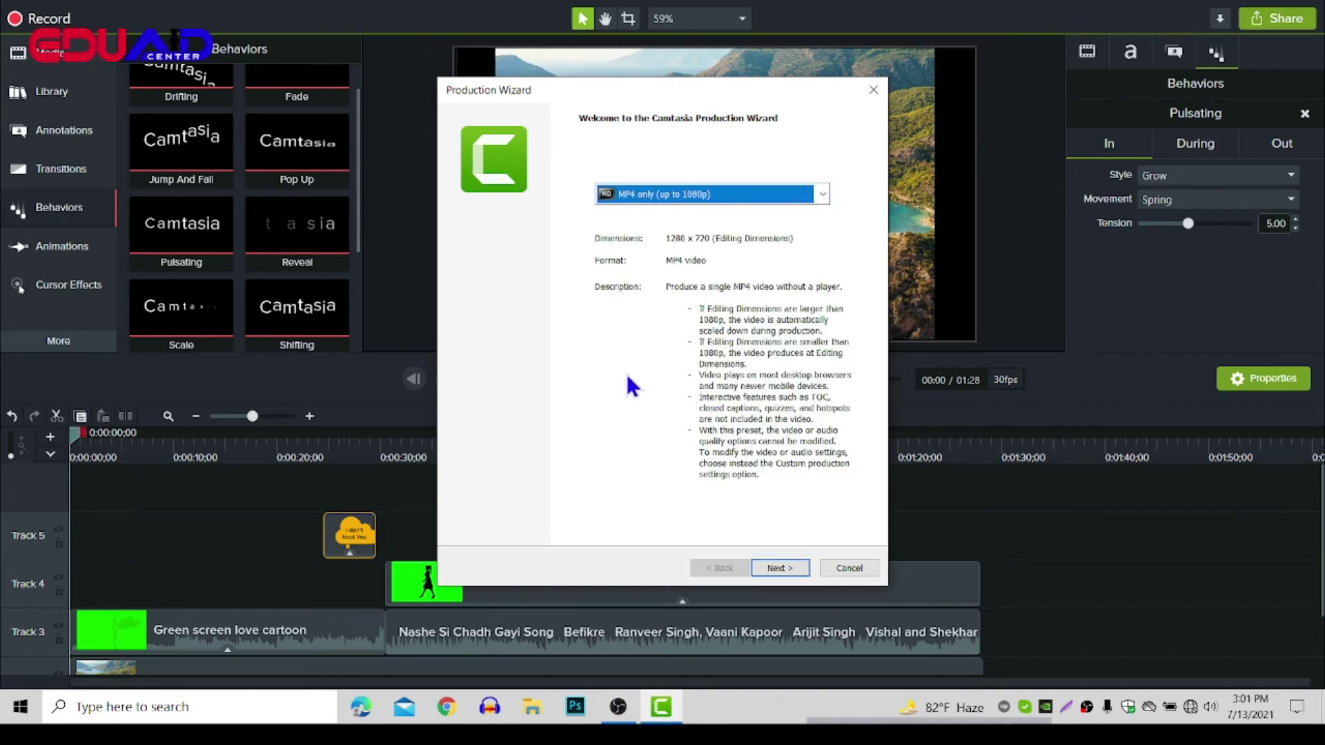
# - Name the production "FDM 01 practice video", save it in F:\EduAid Center\FDM 01, and render the MP4
pyautogui.click(784, 577)
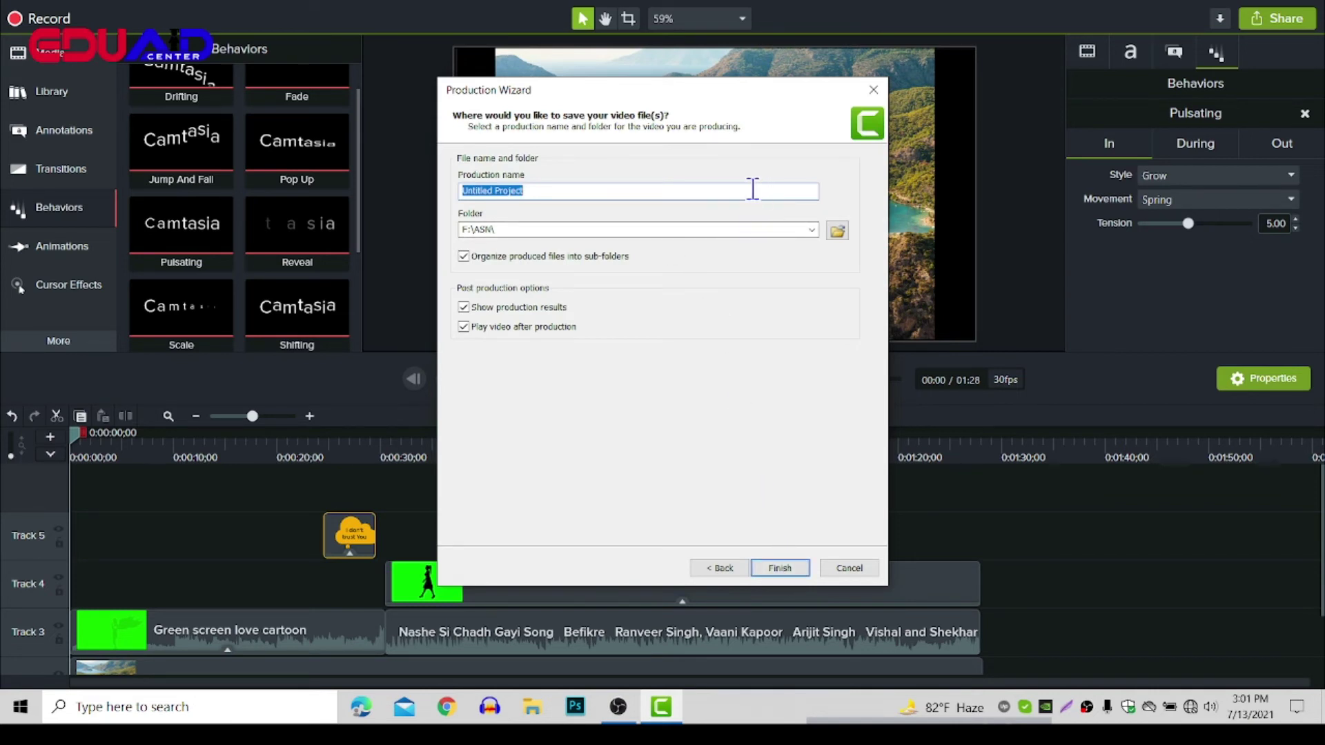
pyautogui.write('FDM 01 practice video')
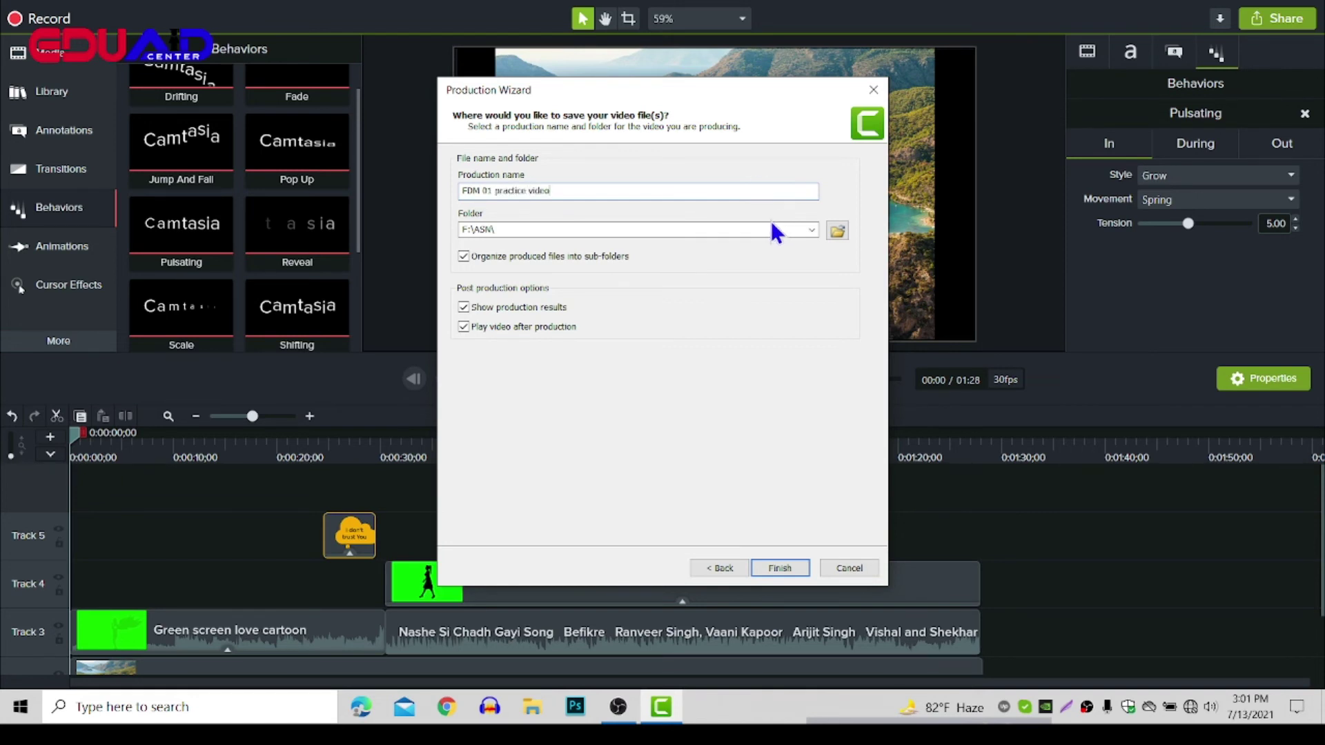
pyautogui.click(837, 230)
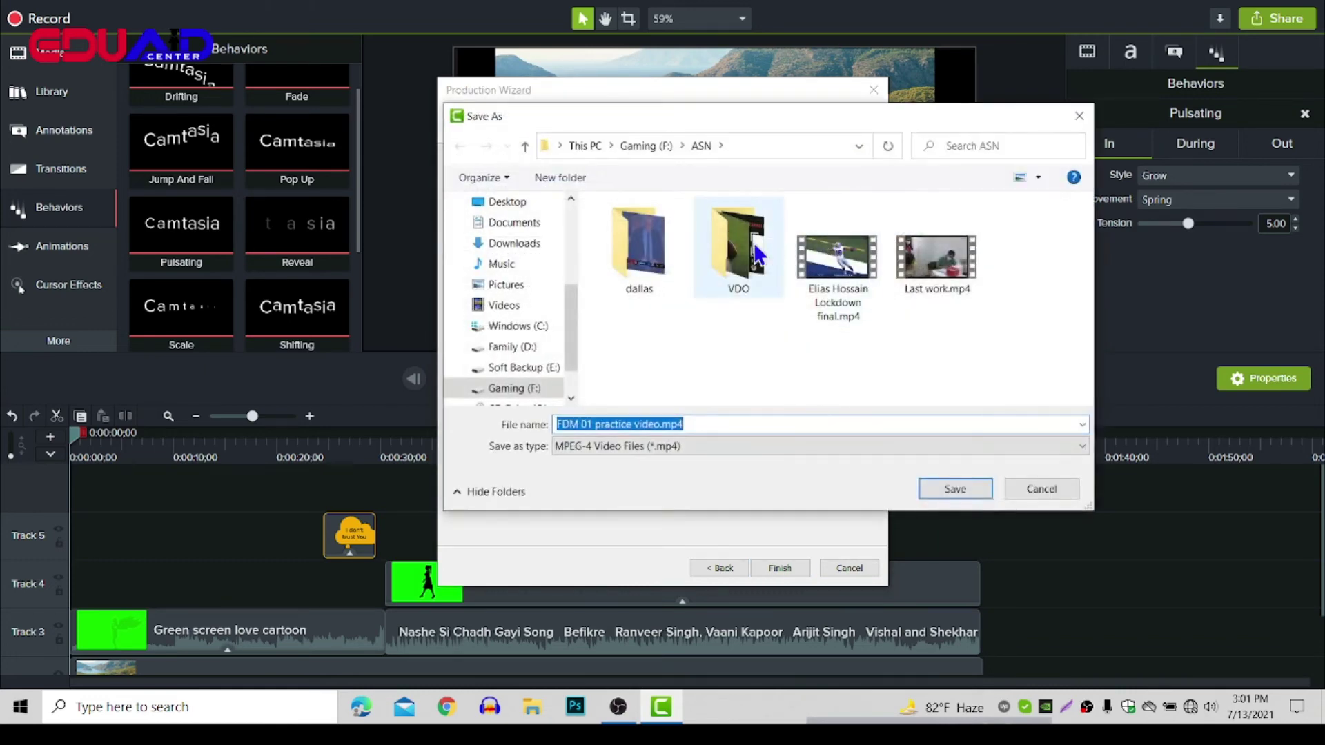
pyautogui.click(639, 145)
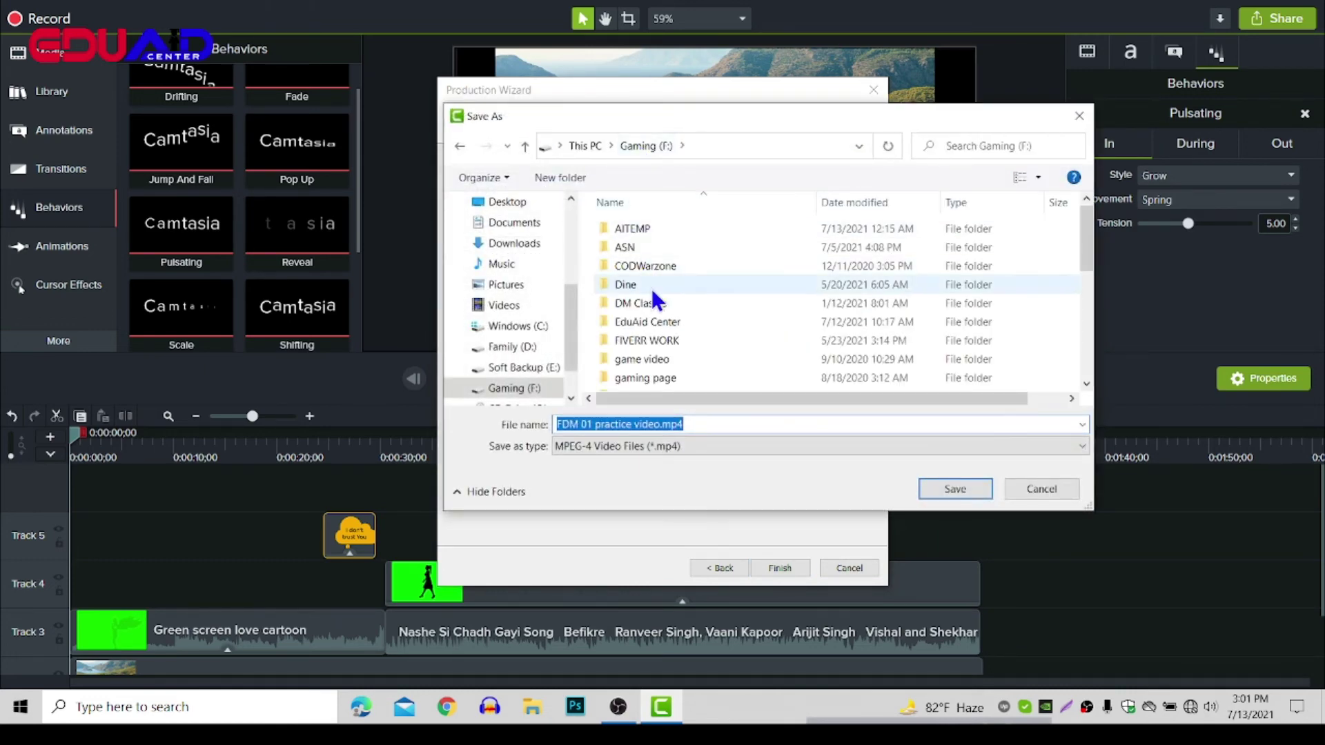
pyautogui.doubleClick(658, 323)
pyautogui.doubleClick(645, 262)
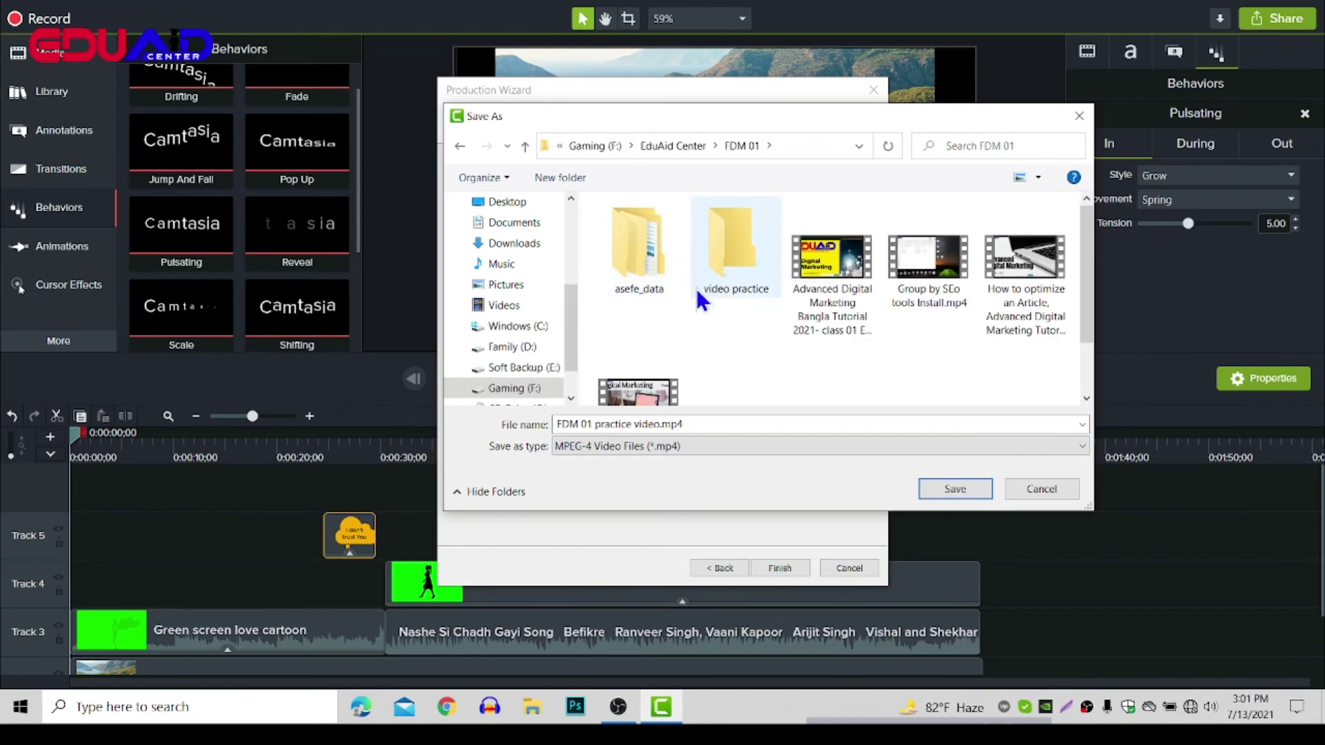
pyautogui.click(955, 490)
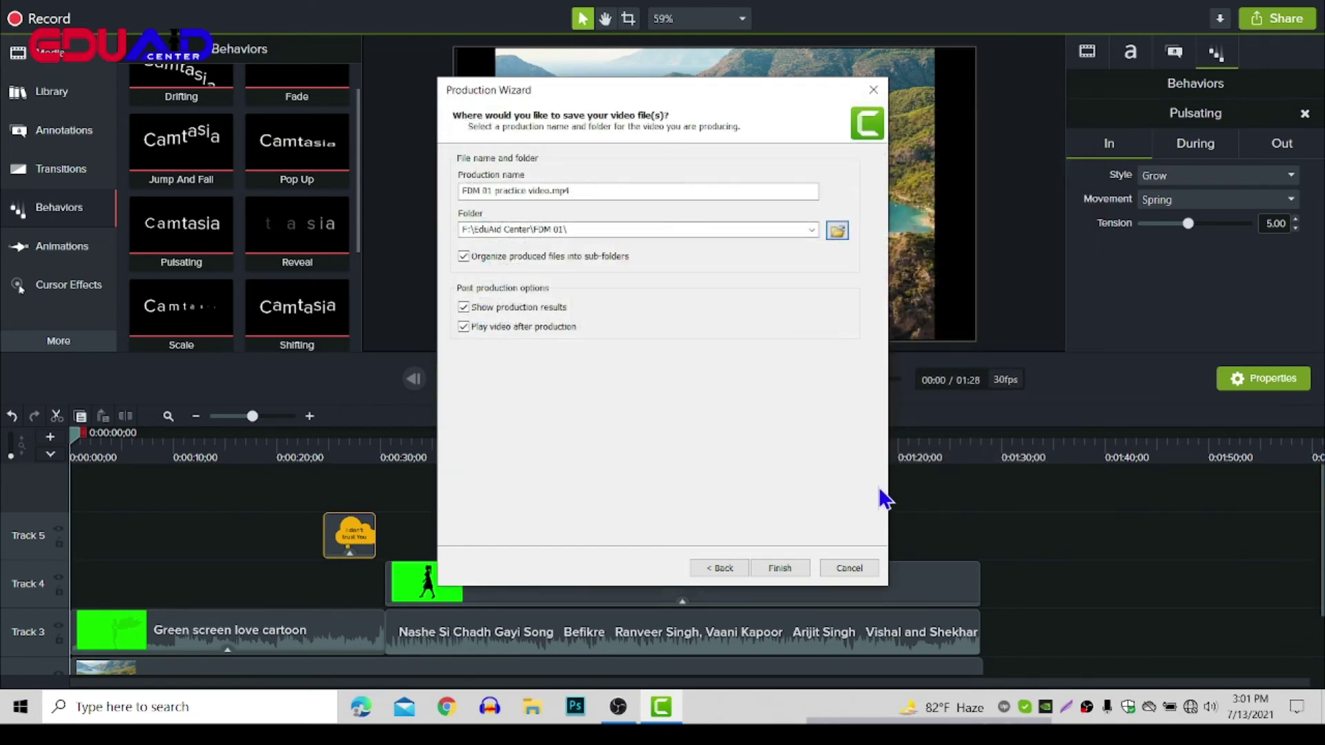
pyautogui.click(780, 568)
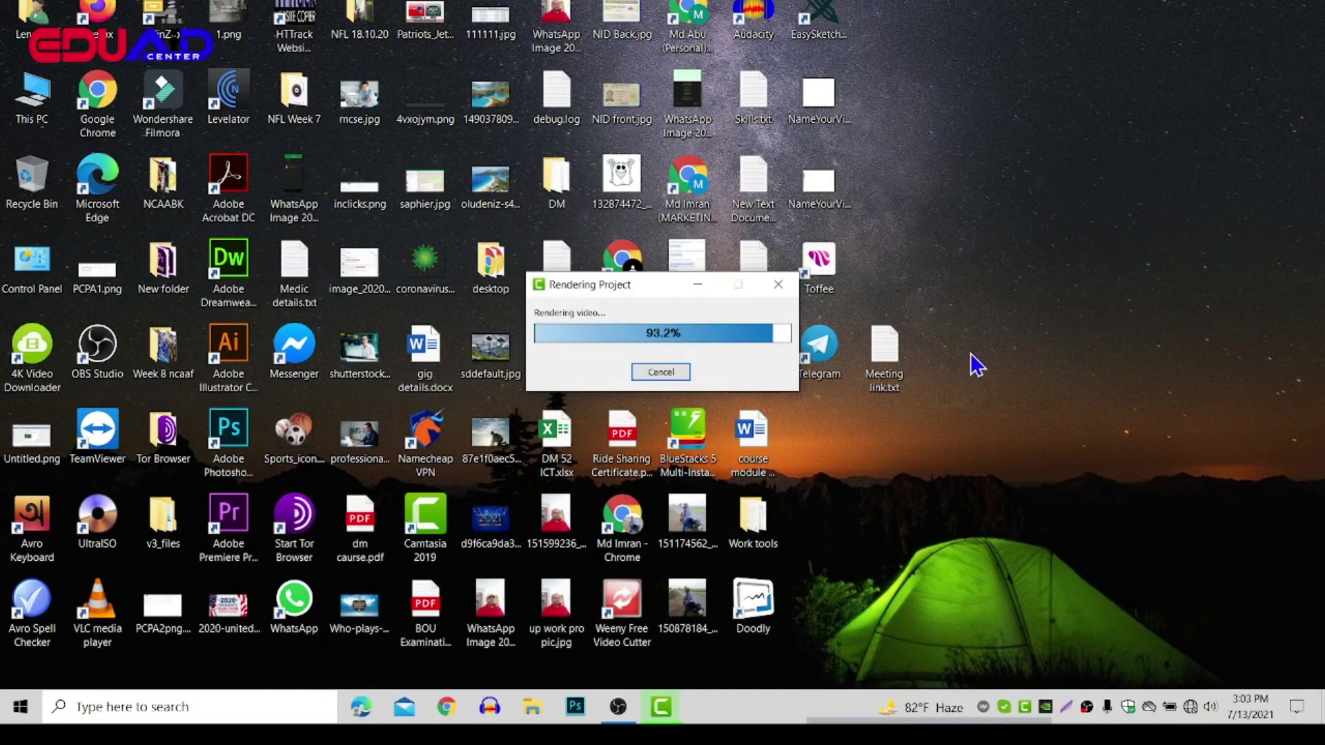
pyautogui.click(619, 709)
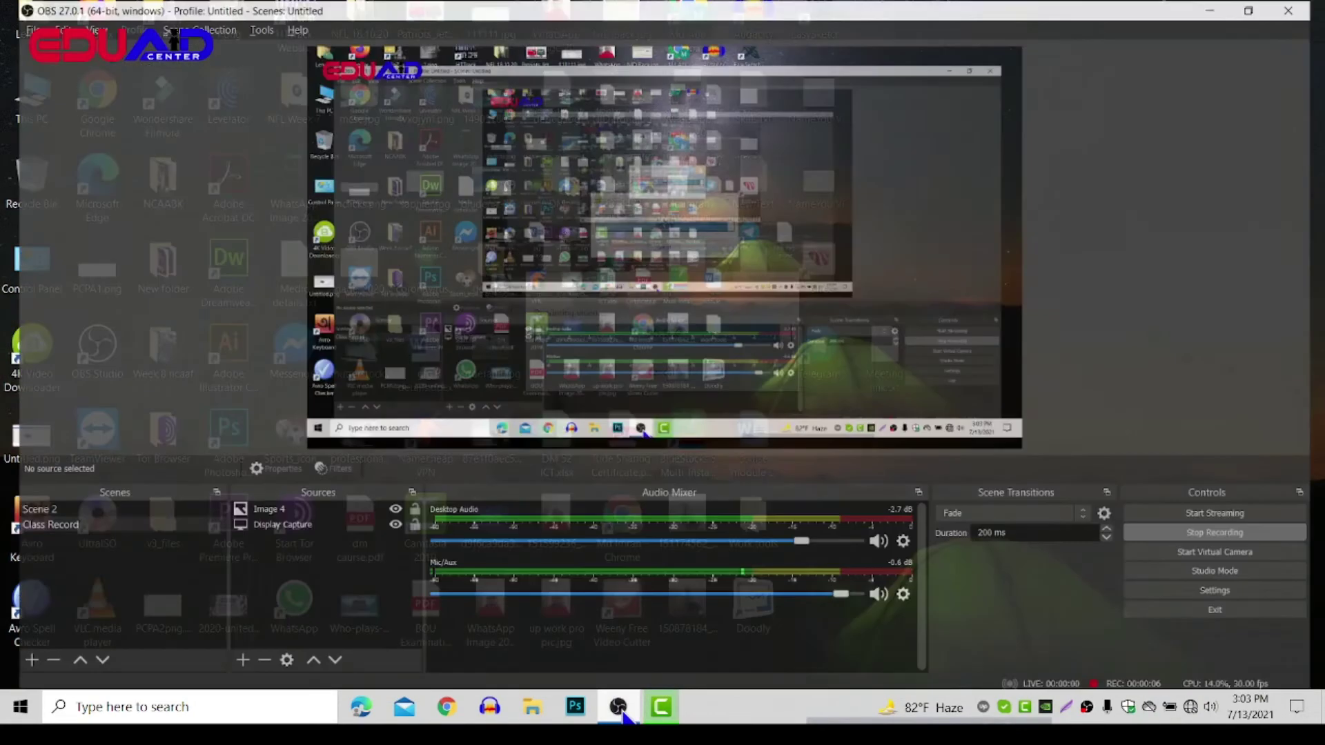
pyautogui.click(619, 710)
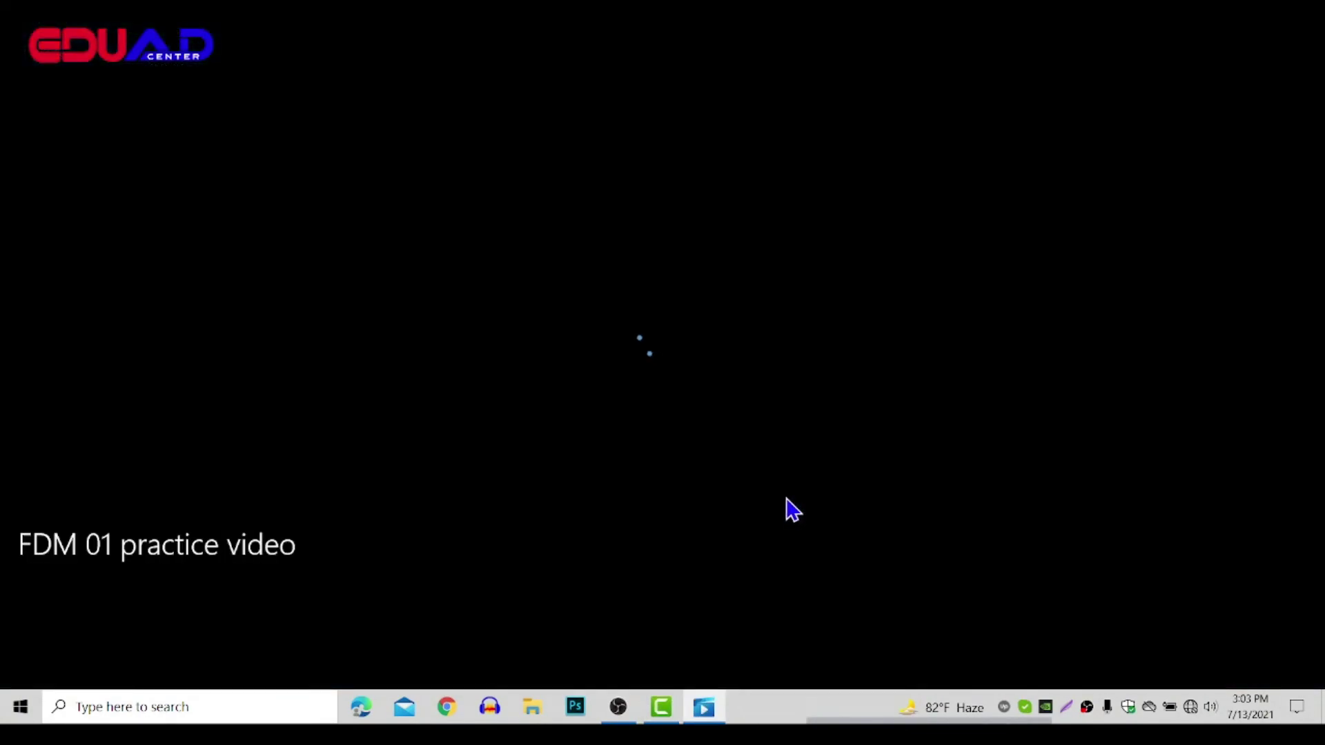
# - Watch the produced video full screen into the dance clip, pause and close it, and dismiss the production results
pyautogui.doubleClick(791, 509)
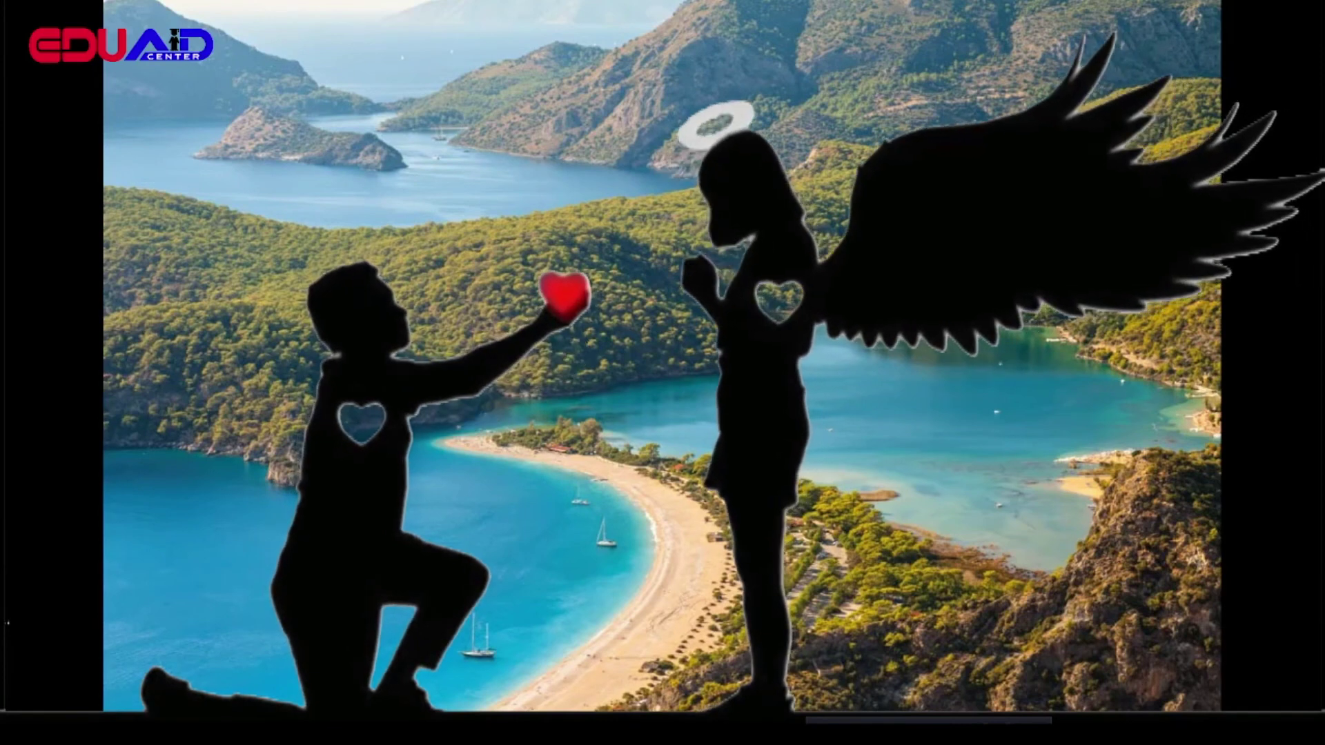
pyautogui.moveTo(787, 492)
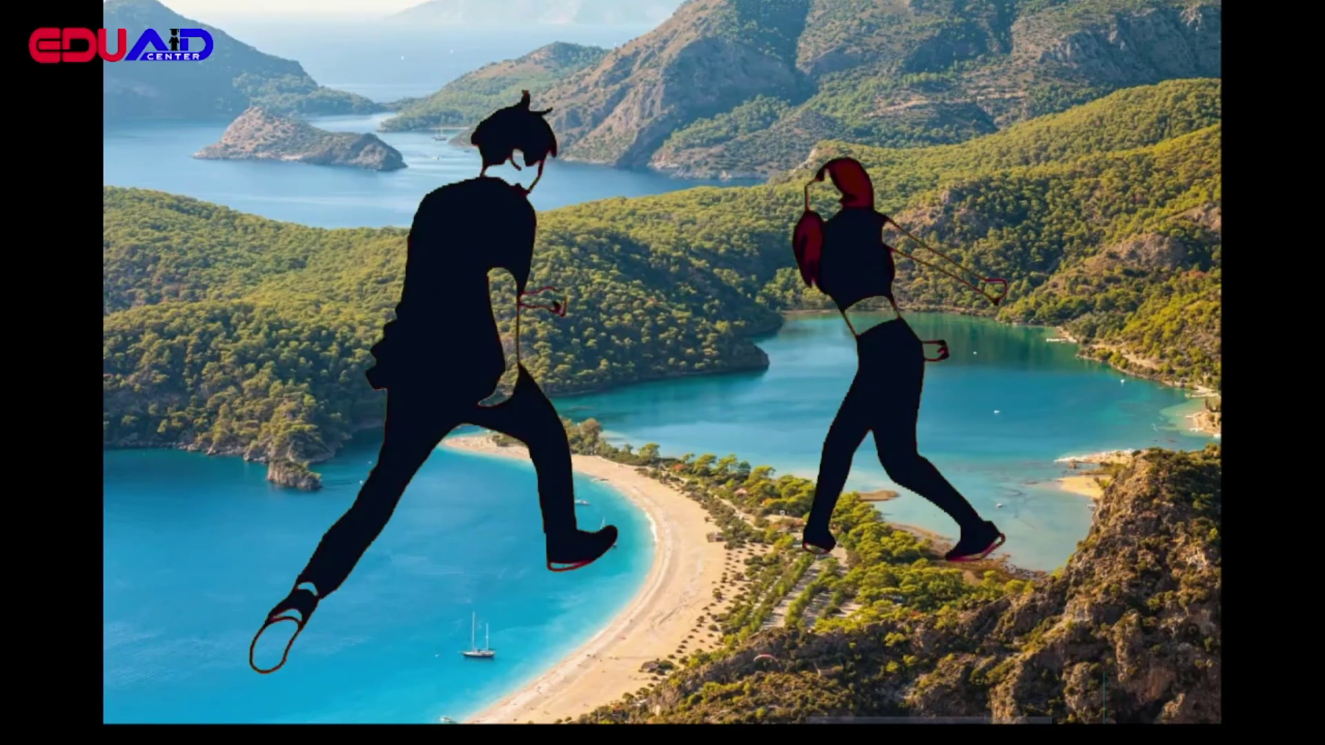
pyautogui.moveTo(579, 496)
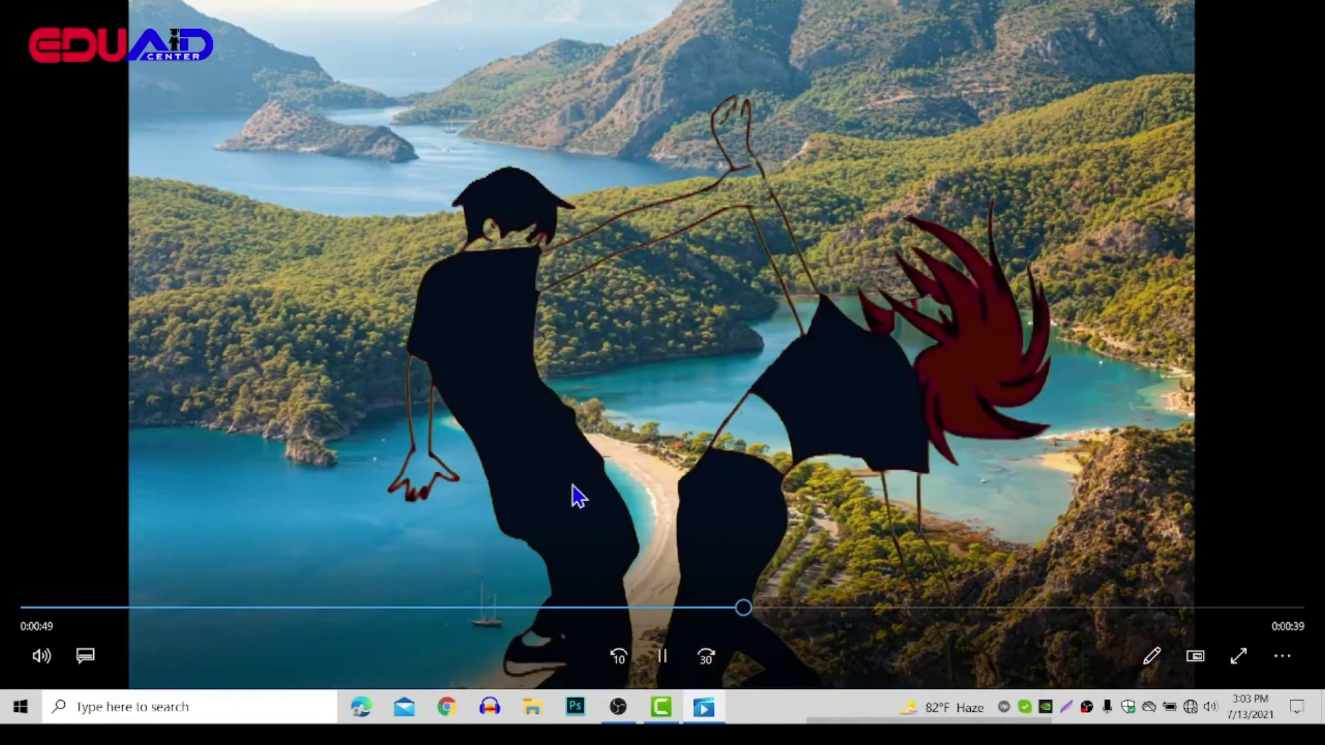
pyautogui.click(662, 657)
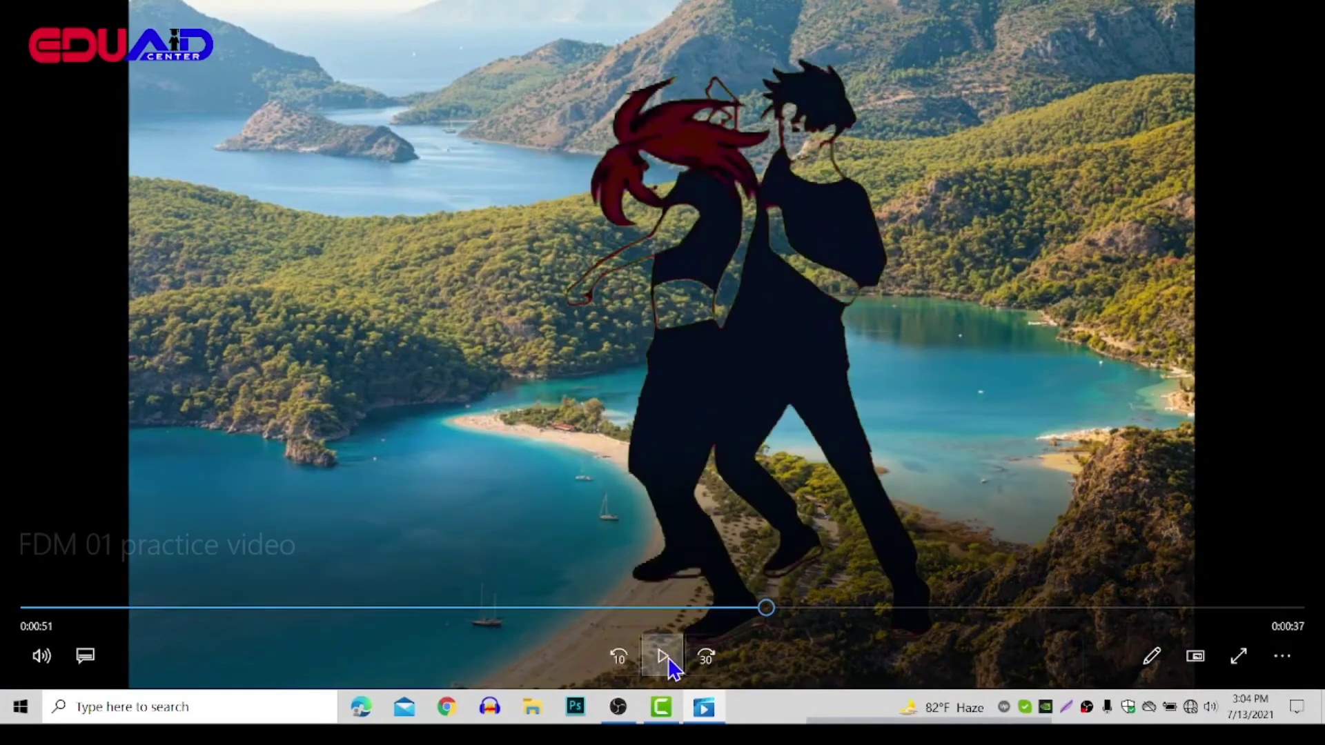
pyautogui.click(1307, 4)
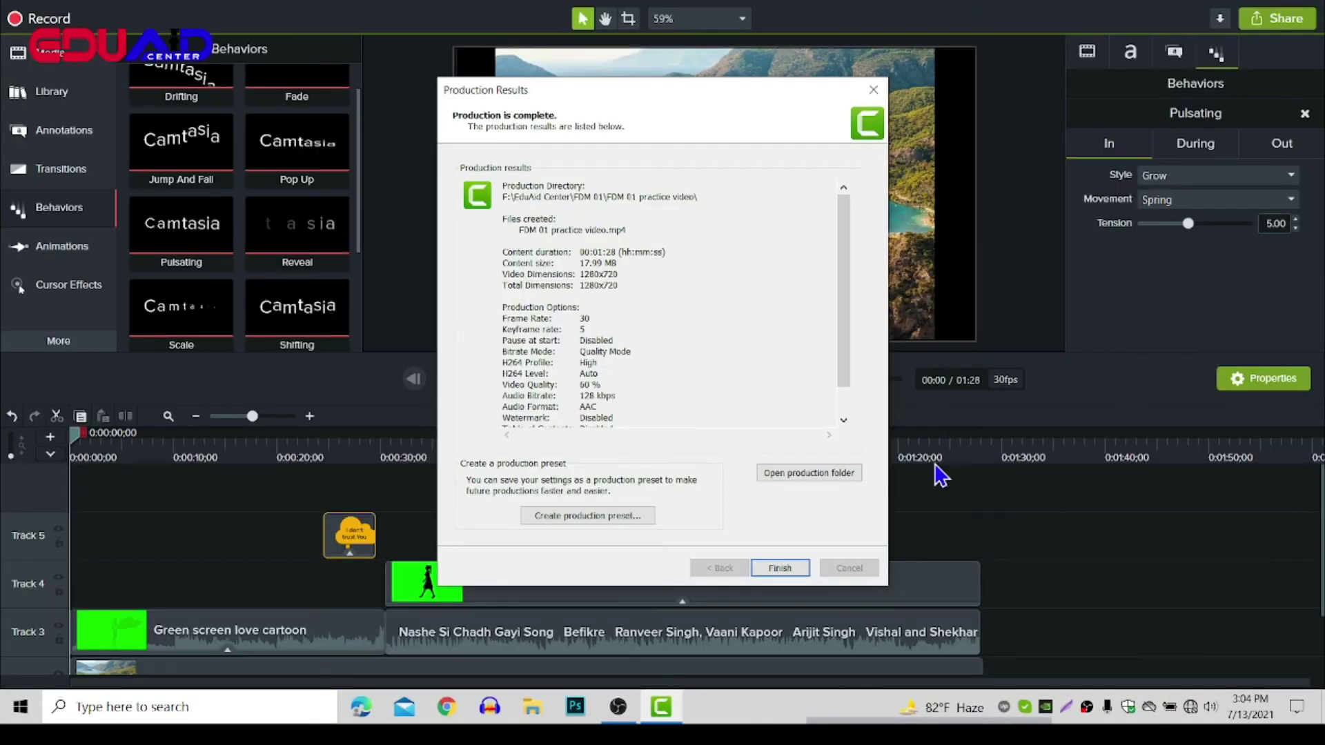
pyautogui.click(782, 572)
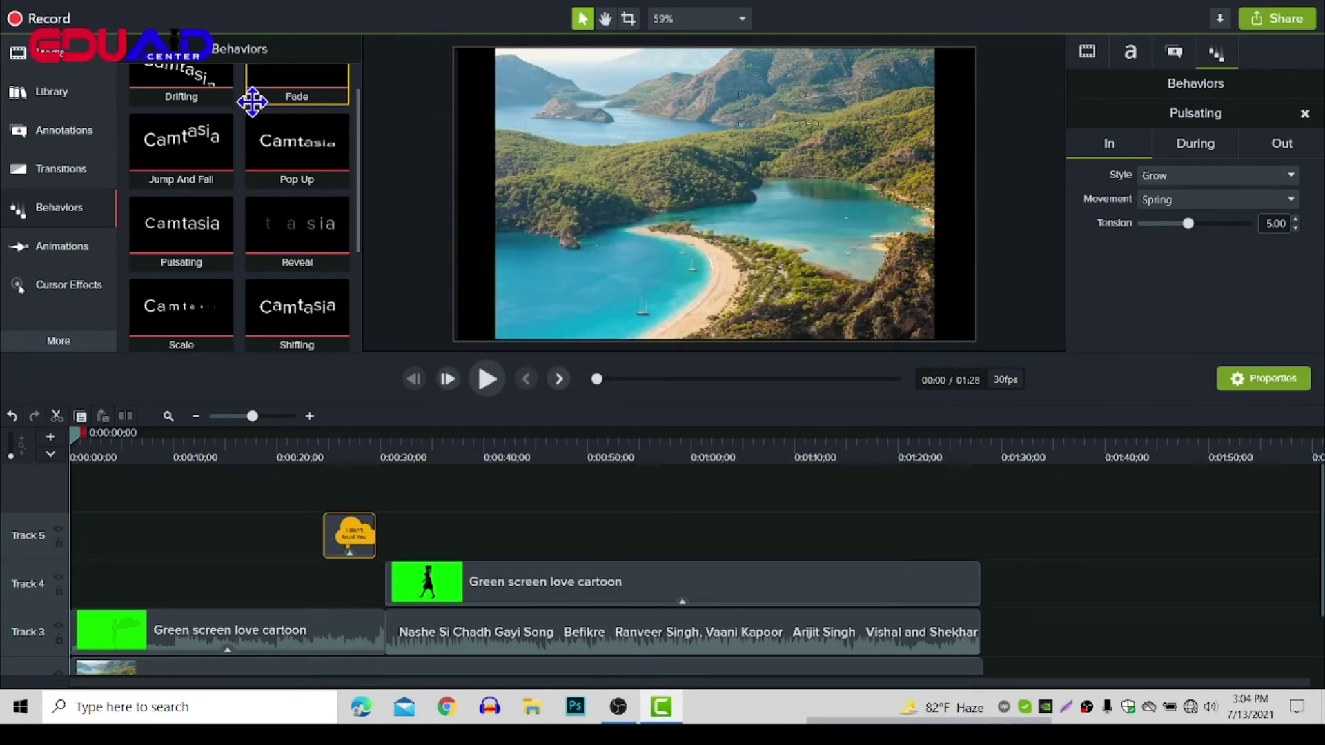
# - Show the imported media in the Media Bin and delete all clips from the timeline
pyautogui.click(68, 61)
pyautogui.moveTo(161, 266); pyautogui.dragTo(333, 68)
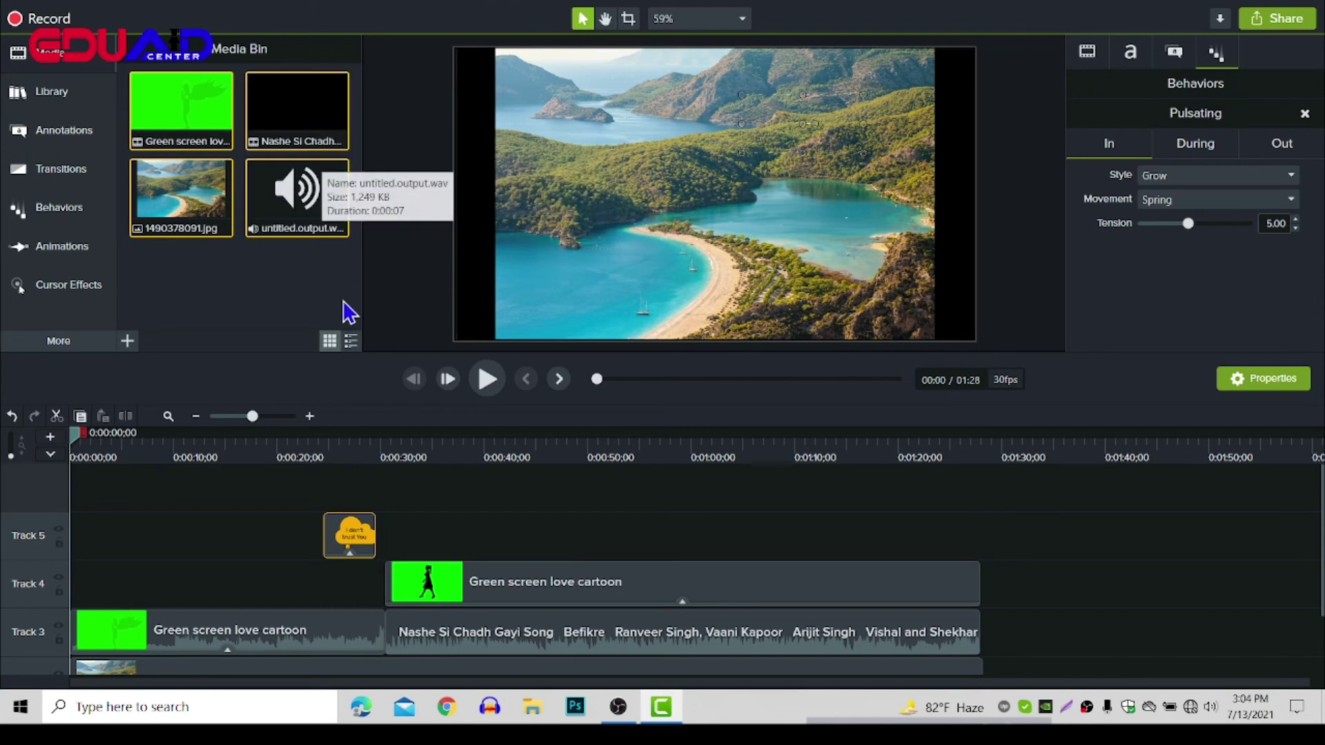
pyautogui.moveTo(209, 501); pyautogui.dragTo(1014, 697)
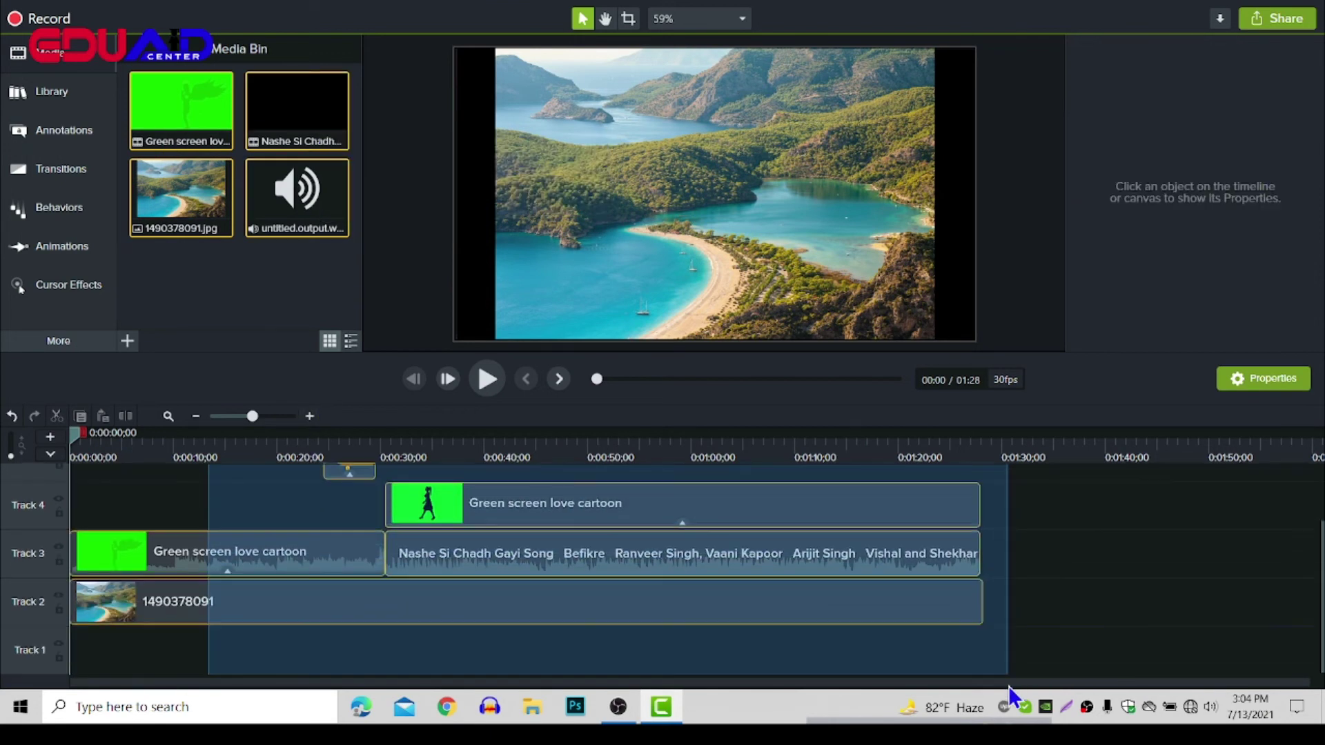
pyautogui.press('Delete')
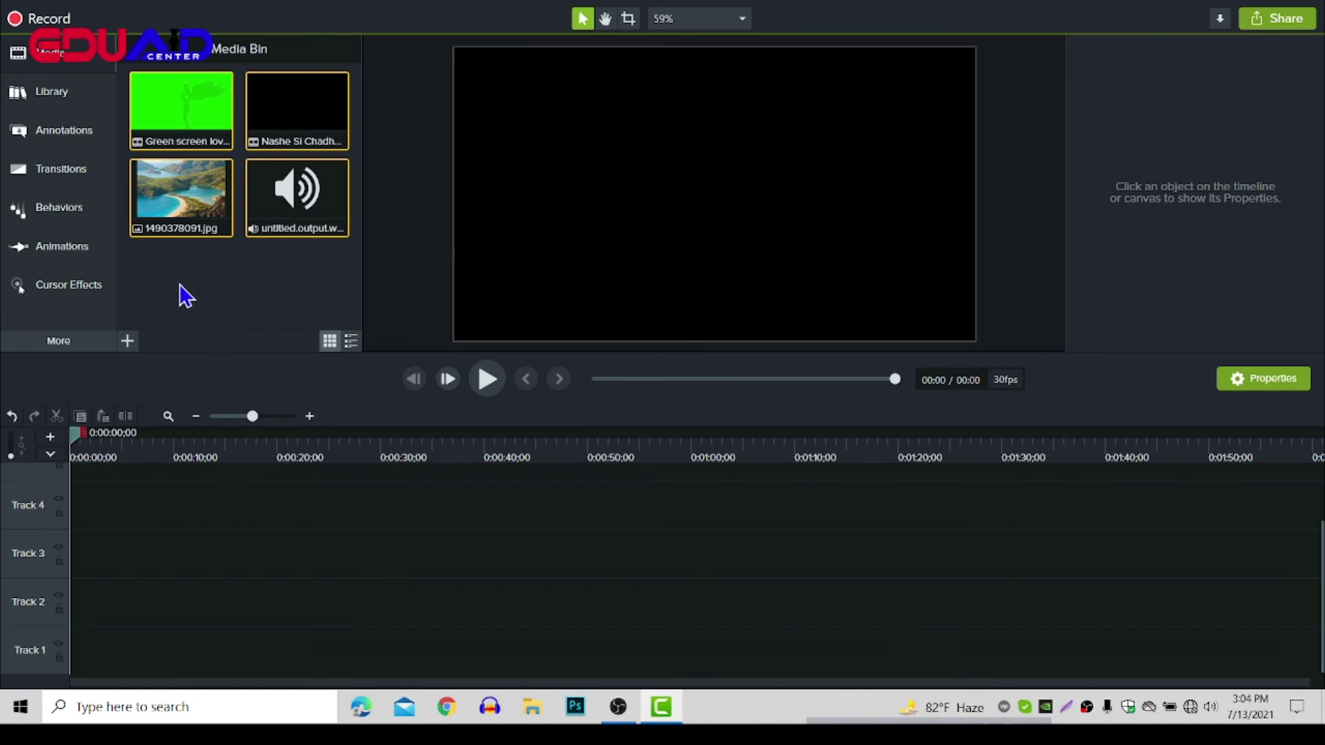
pyautogui.moveTo(185, 295); pyautogui.dragTo(303, 104)
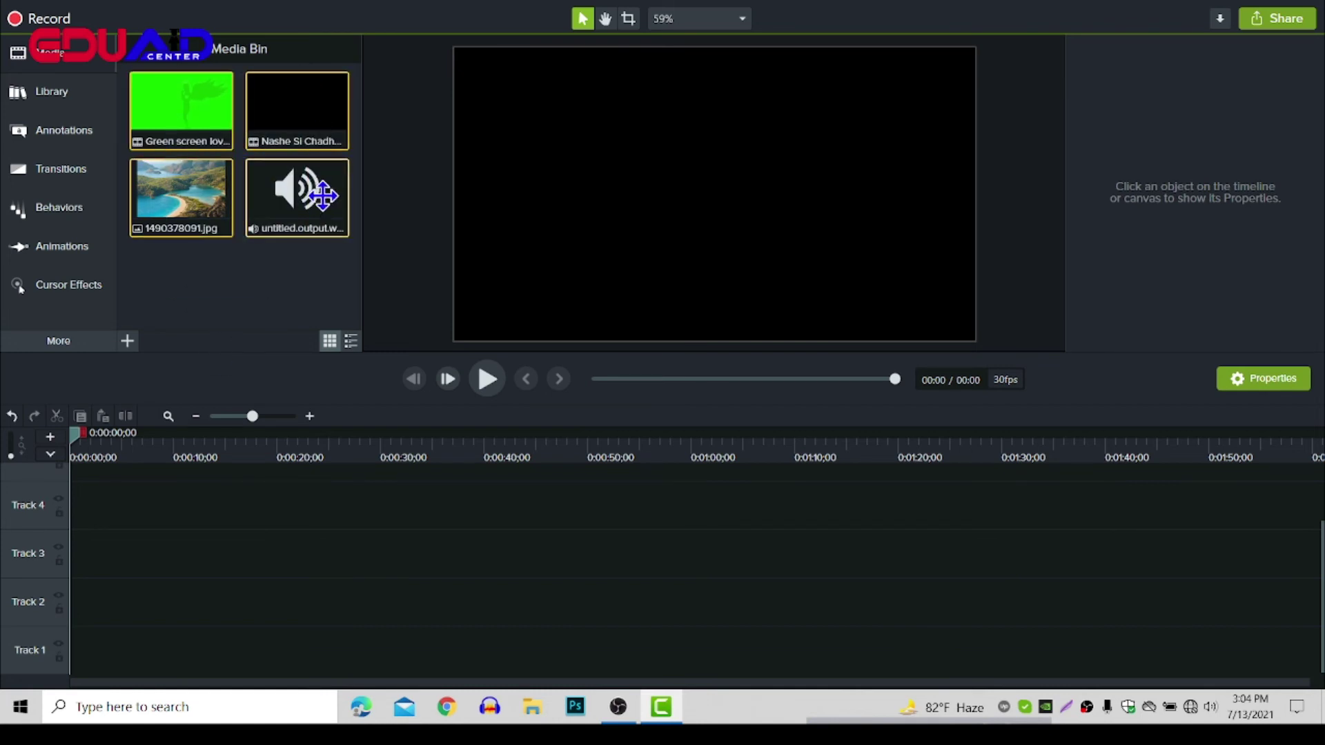
pyautogui.click(290, 300)
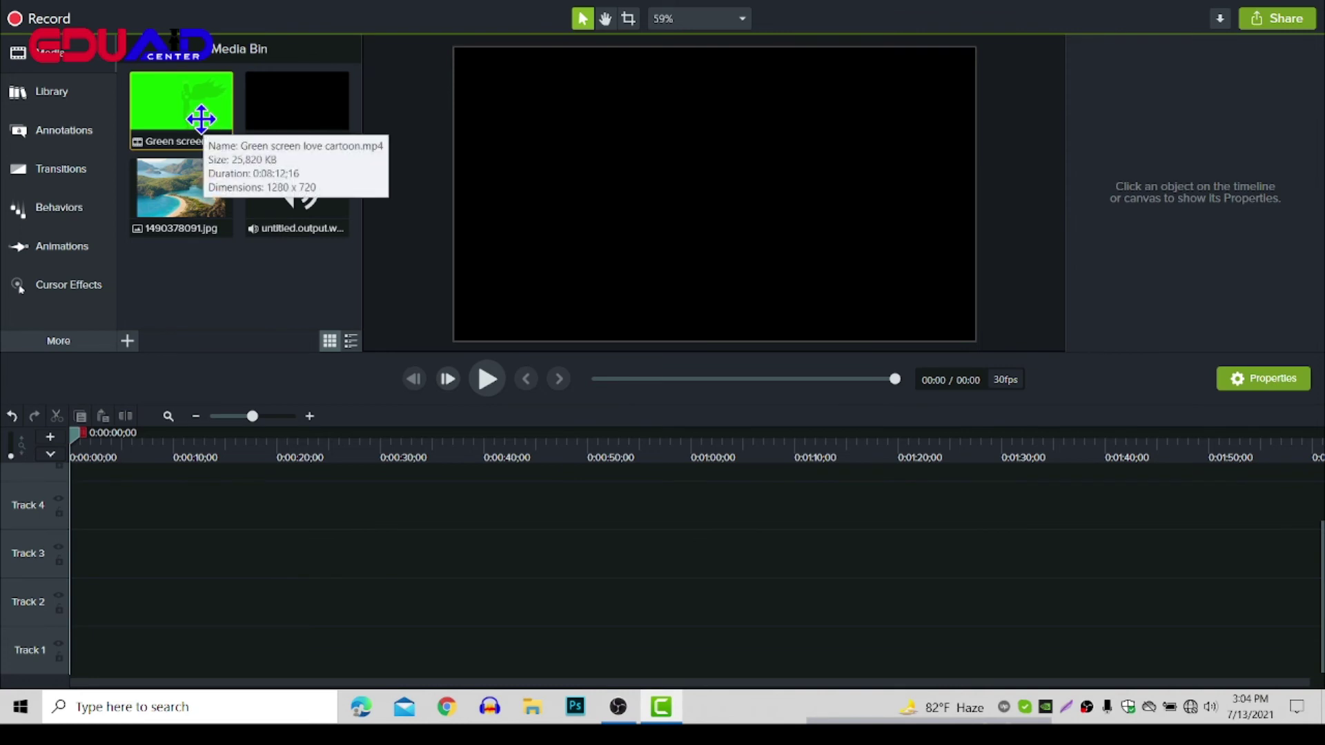
# - Place 1490378091.jpg at the start of Track 4 and enlarge it to about 121% scale to fill the canvas
pyautogui.click(182, 216)
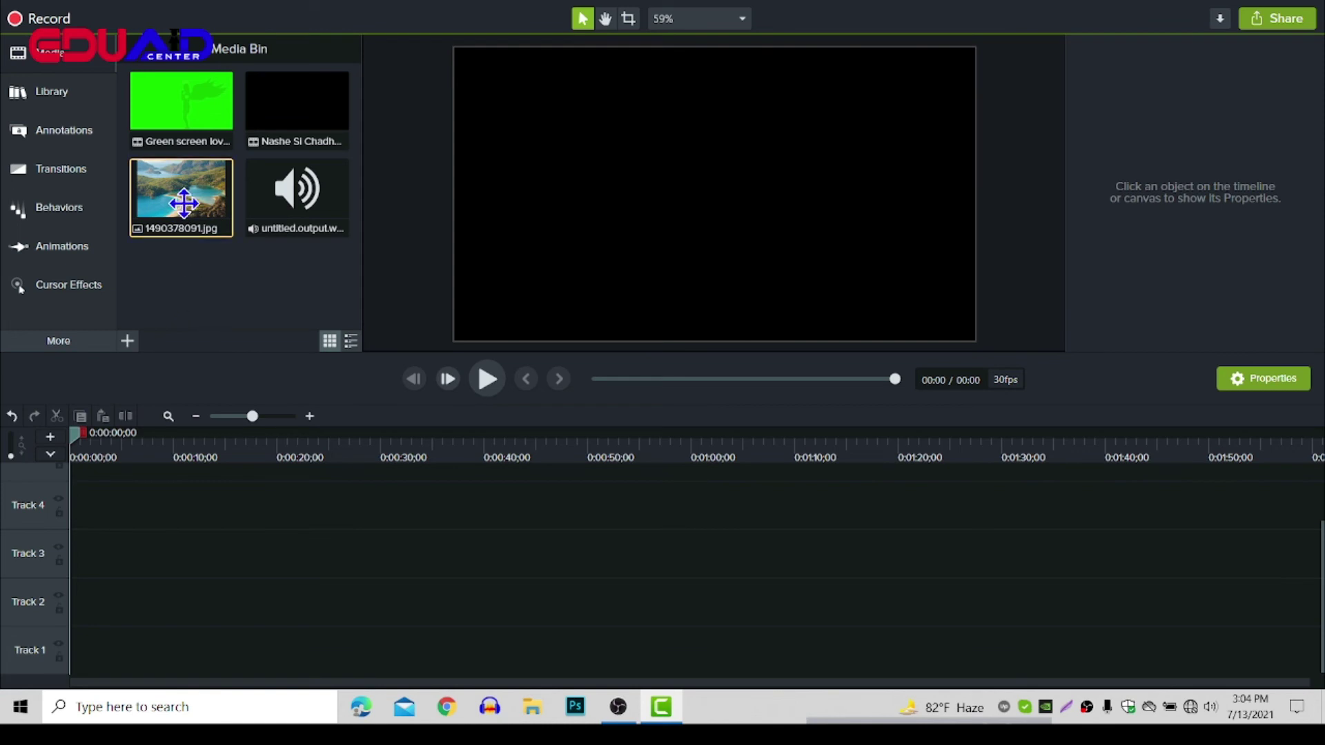
pyautogui.moveTo(183, 207); pyautogui.dragTo(98, 509)
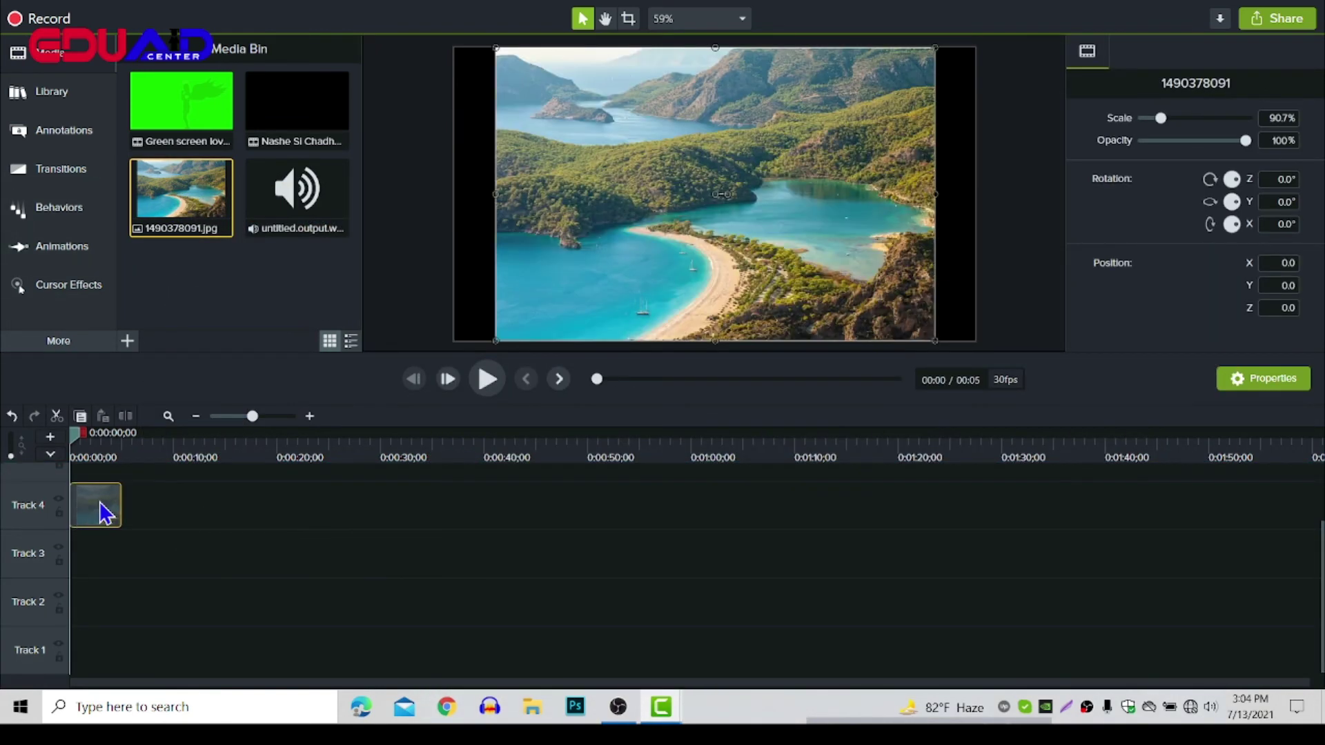
pyautogui.moveTo(496, 192); pyautogui.dragTo(420, 192)
pyautogui.moveTo(935, 196); pyautogui.dragTo(1014, 195)
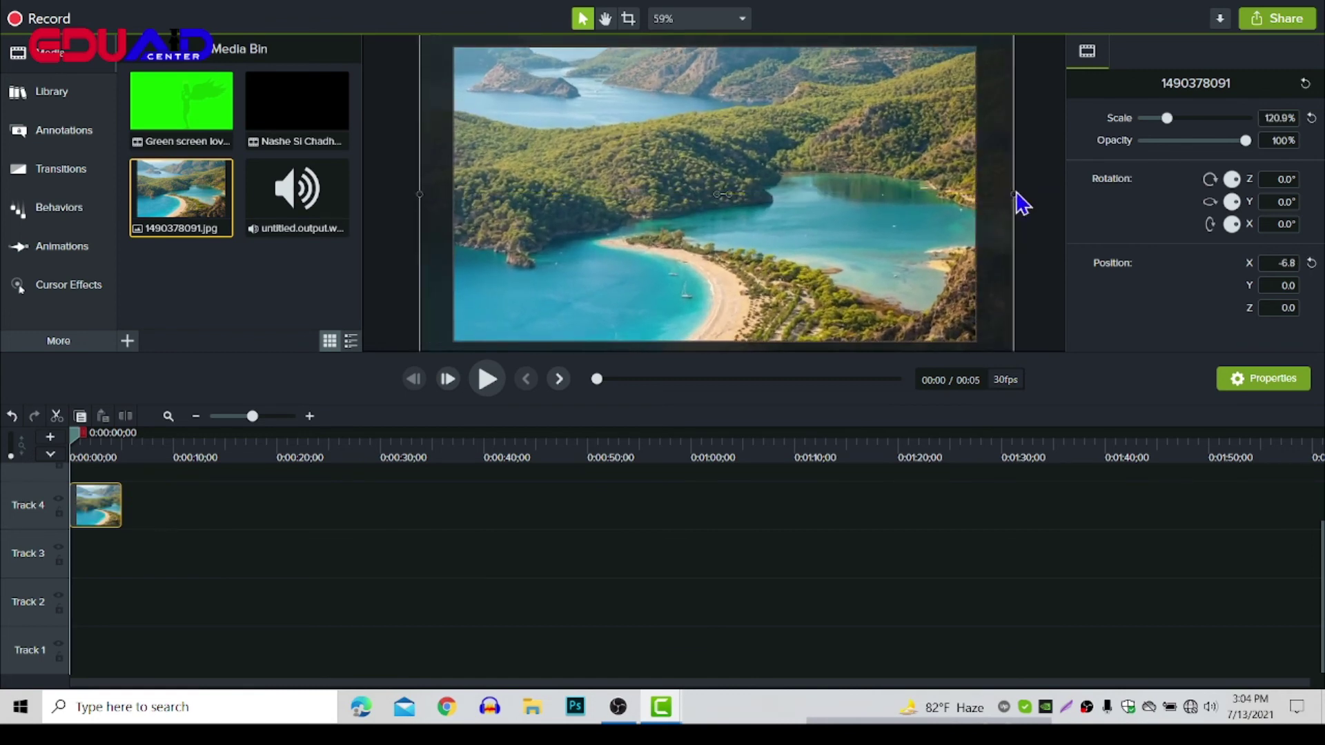
pyautogui.click(1043, 290)
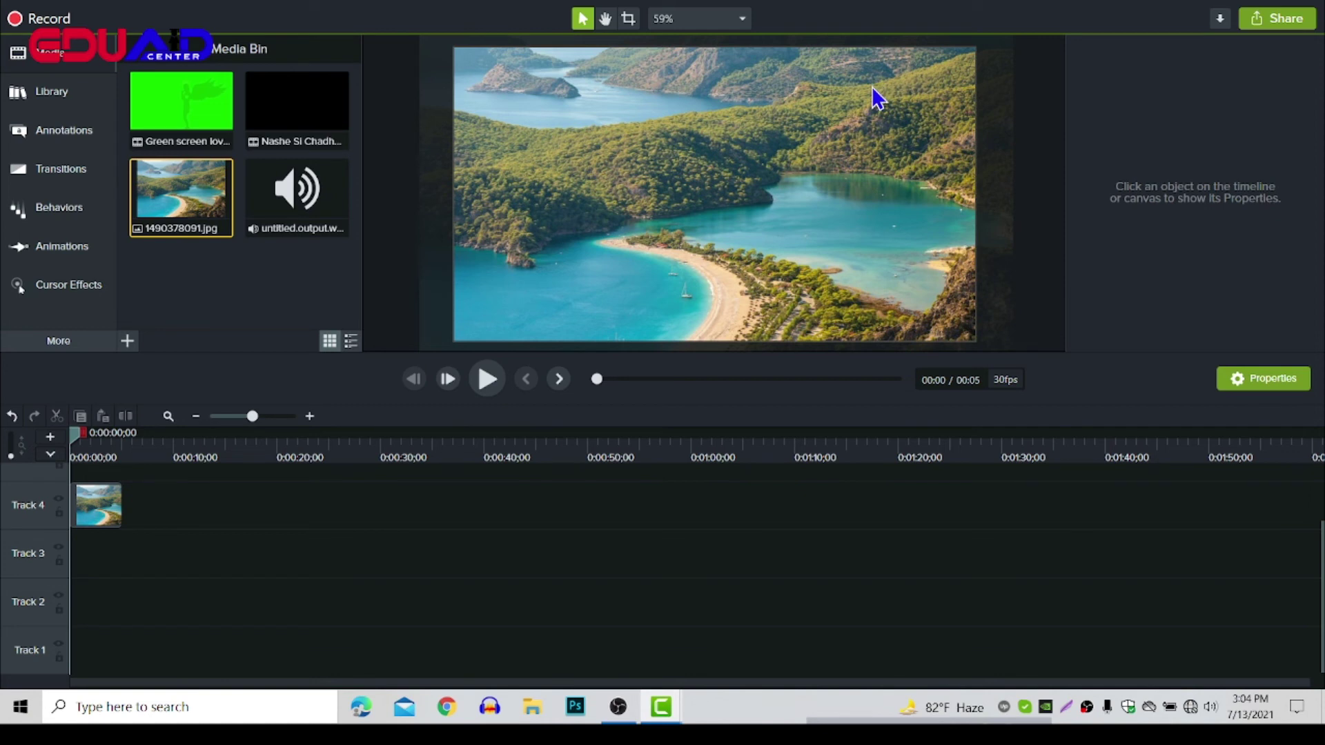
# - Close Camtasia and return to the desktop
pyautogui.click(1298, 7)
pyautogui.click(715, 413)
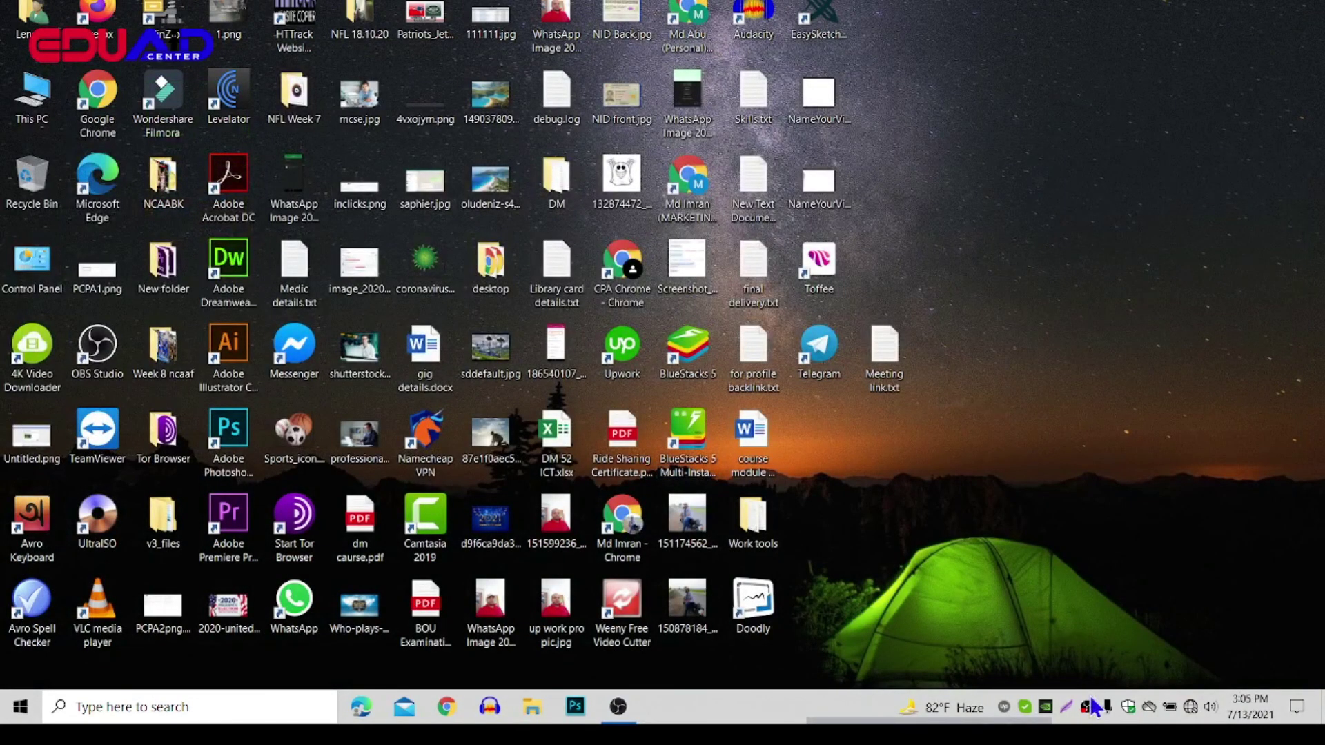
# - Connect the computer to the AAPUNEE Wi-Fi network and close the network list
pyautogui.click(1190, 707)
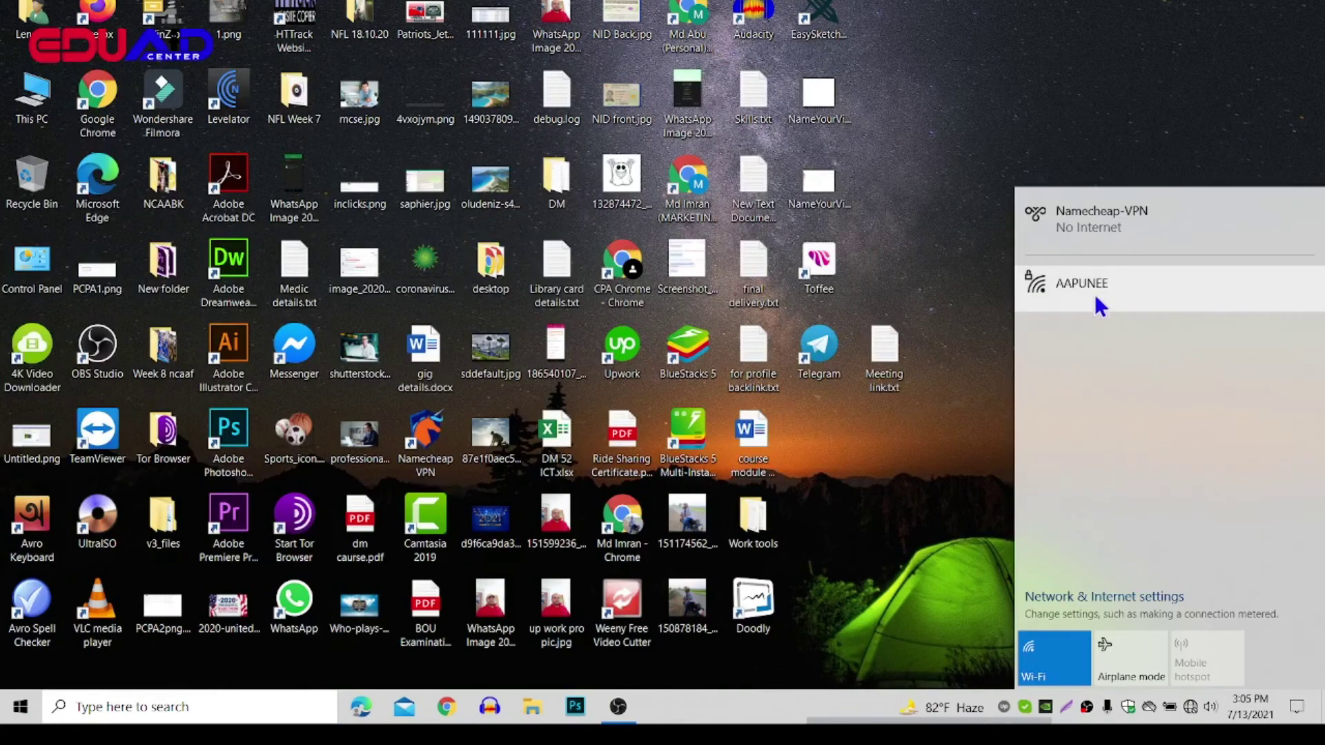
pyautogui.click(1100, 296)
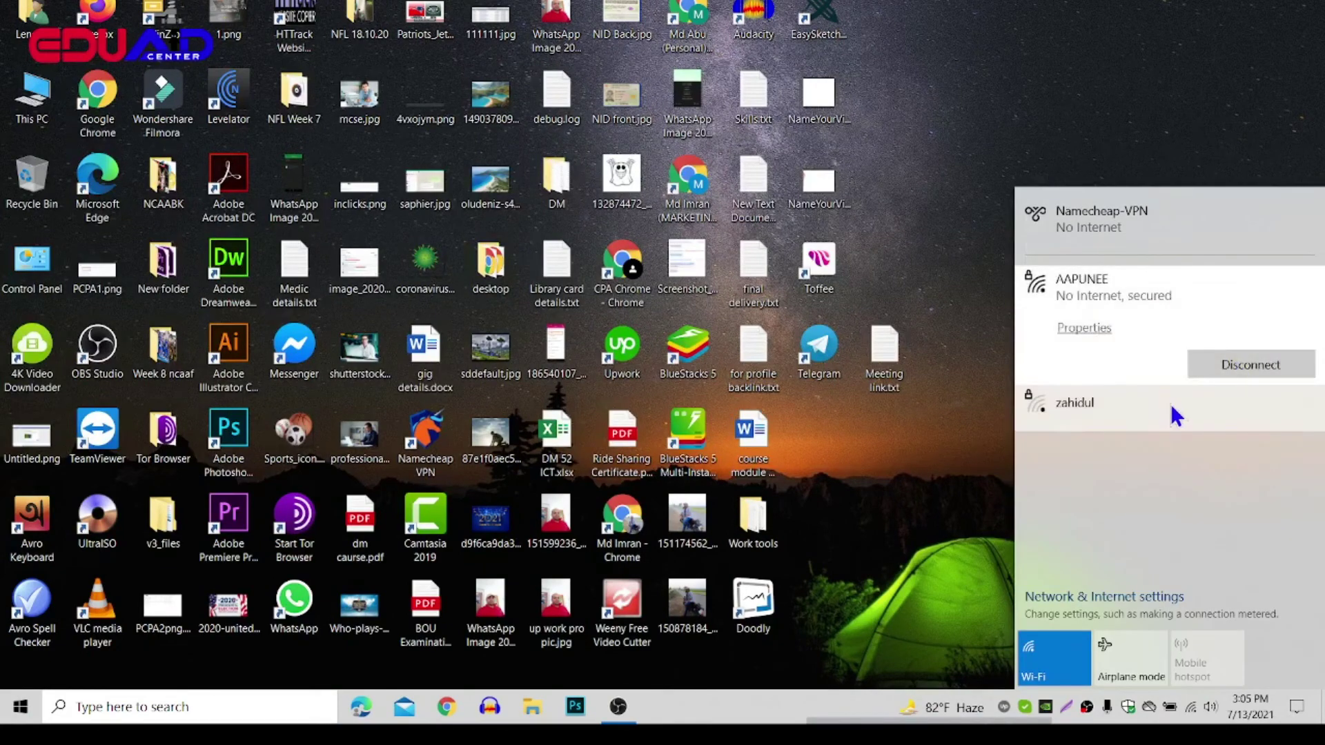
pyautogui.click(964, 411)
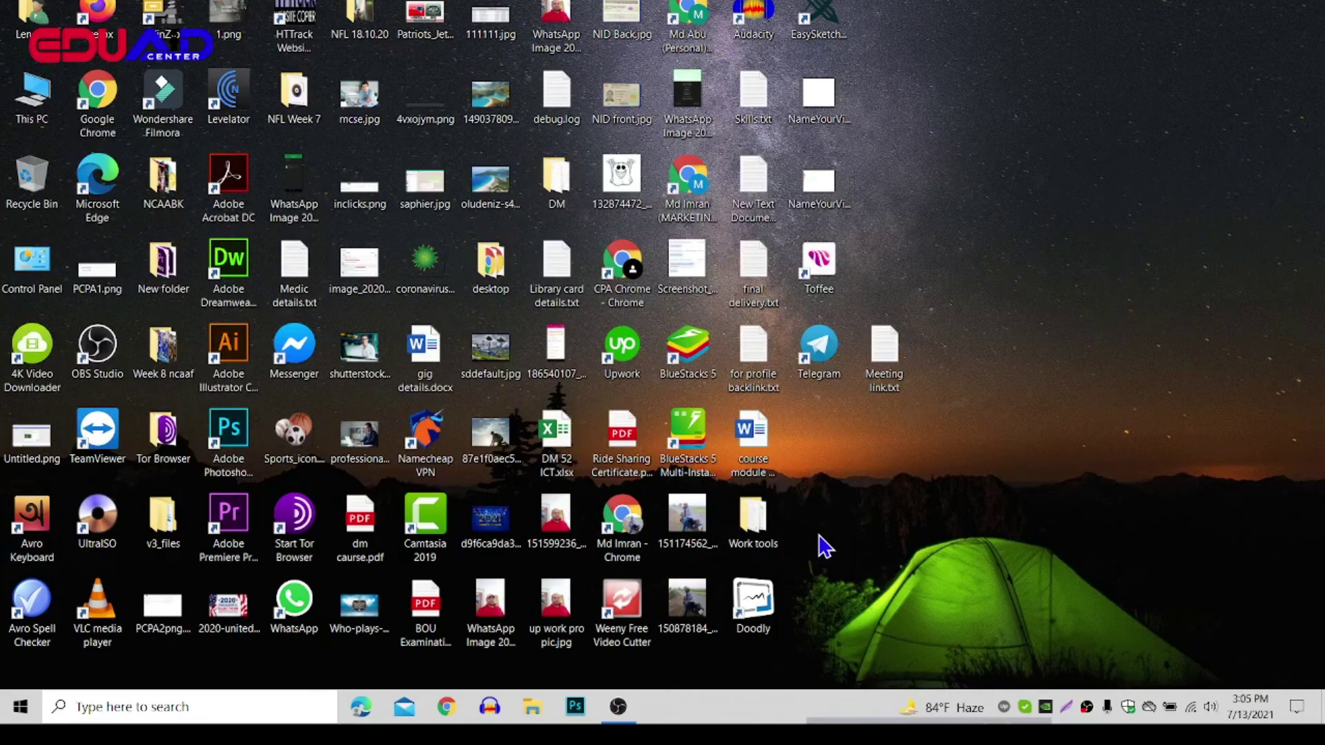
# - Switch to Google Chrome and open it with the Person 1 profile
pyautogui.click(441, 711)
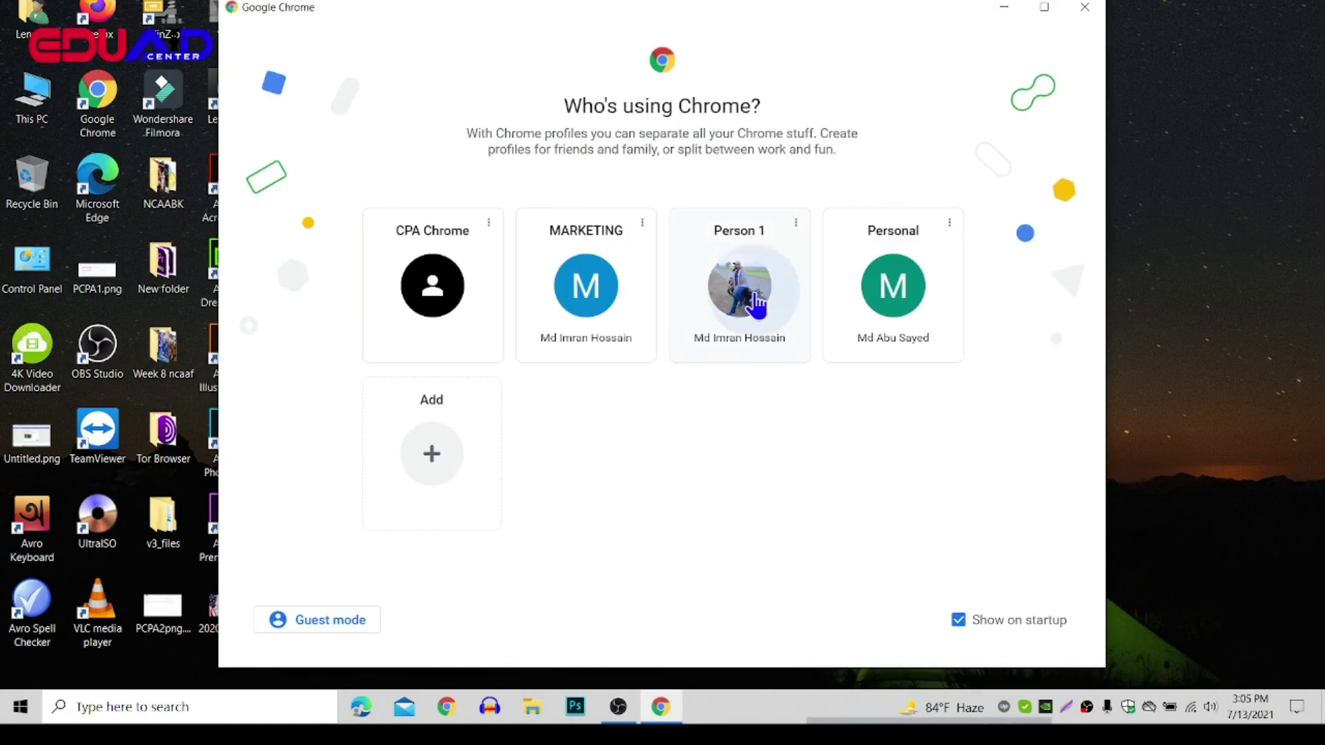
pyautogui.click(745, 304)
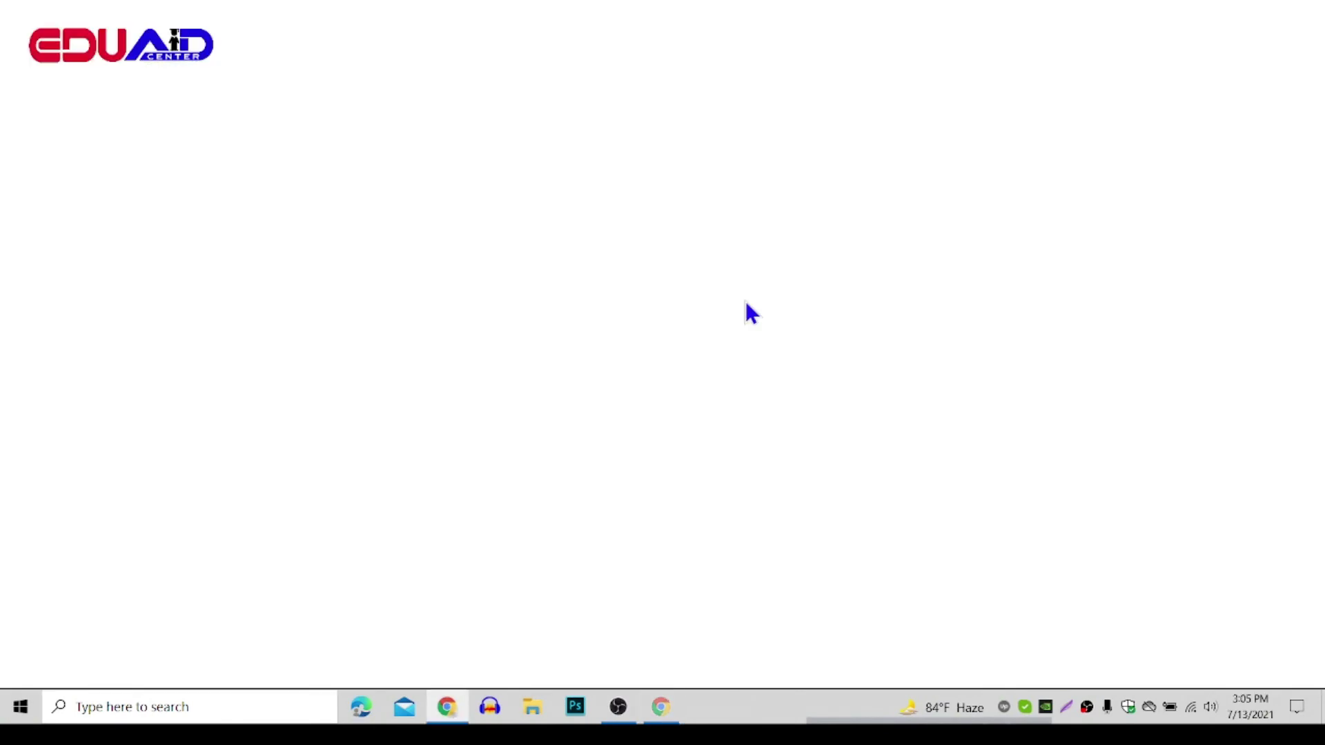